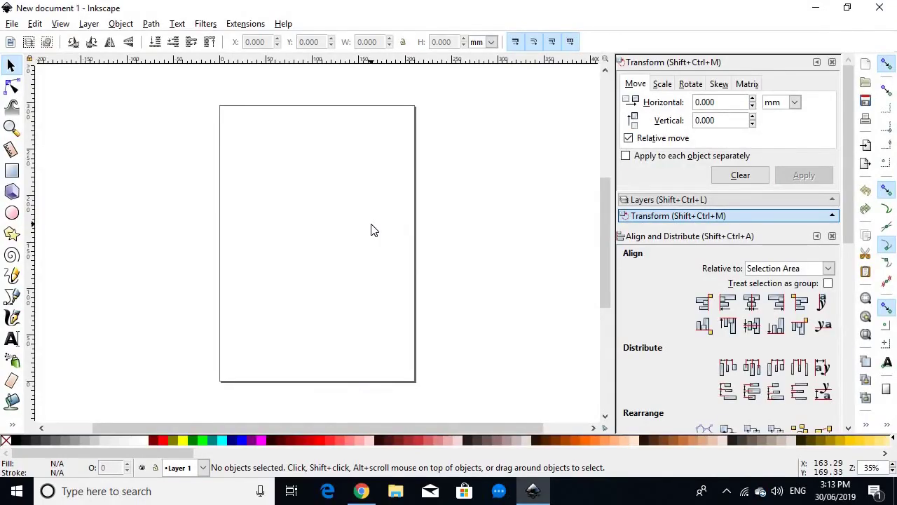
In the document properties, set both the display units and the custom page size units to px
click(13, 27)
click(106, 252)
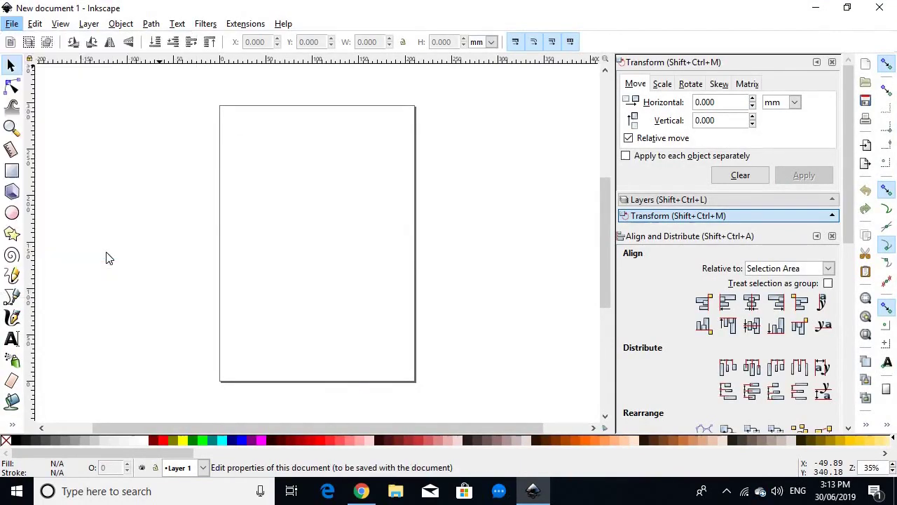
drag(885, 59, 496, 53)
click(450, 74)
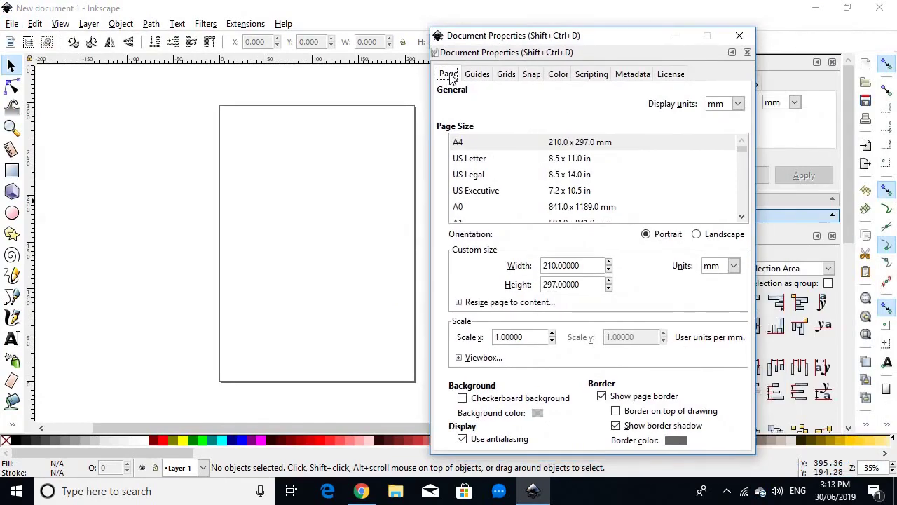
click(738, 104)
click(715, 202)
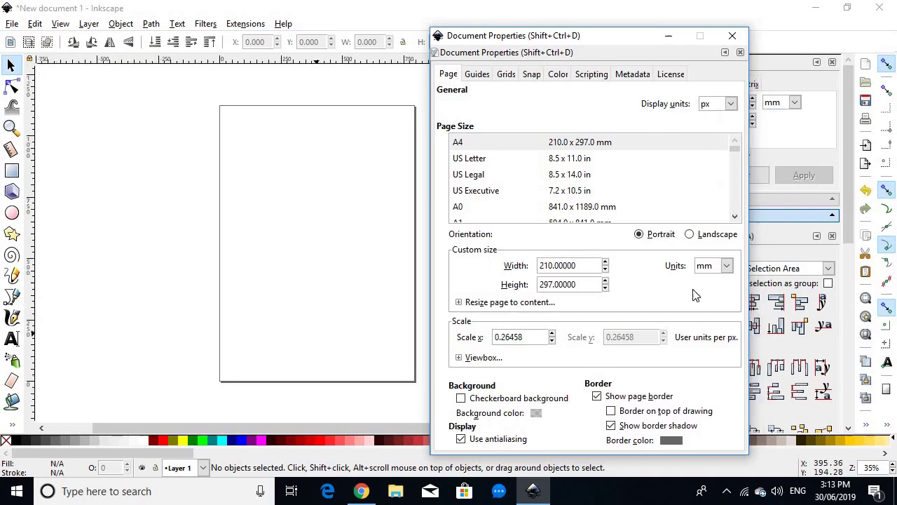
click(728, 266)
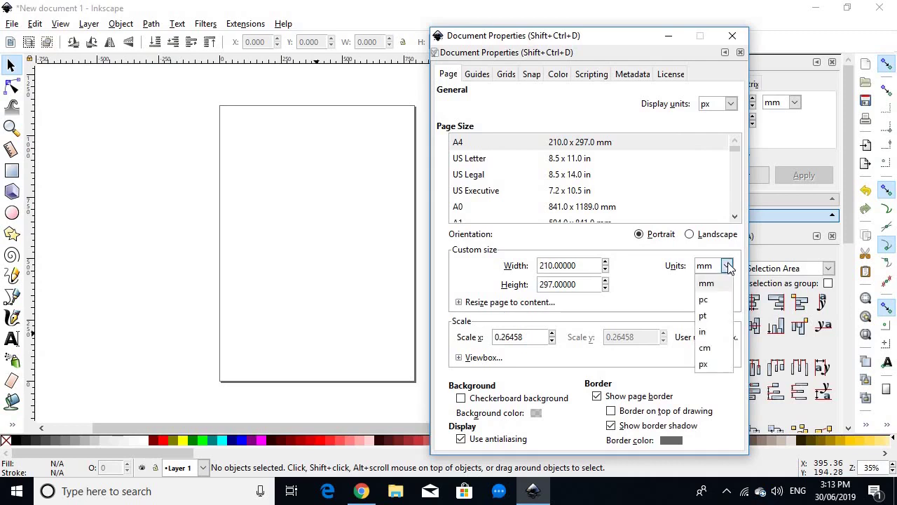
click(712, 366)
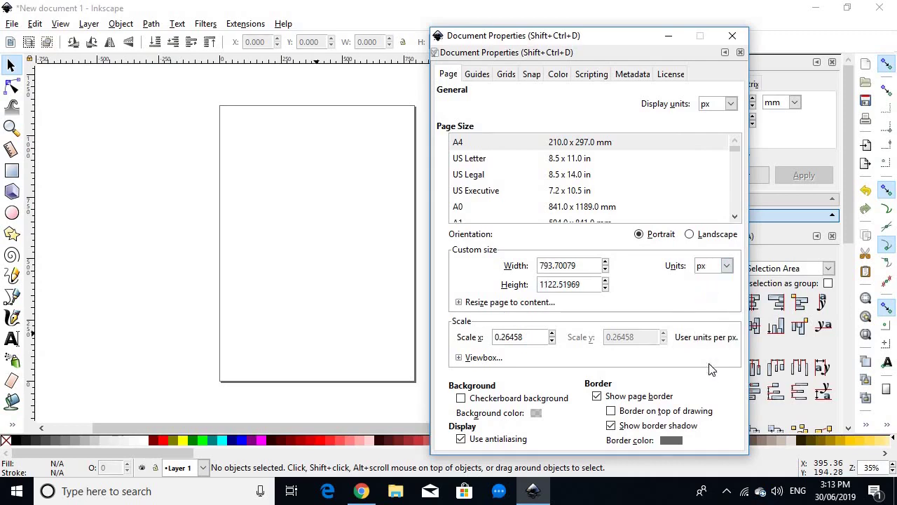
Set the custom page size to 1280 px wide and 720 px high
double_click(594, 267)
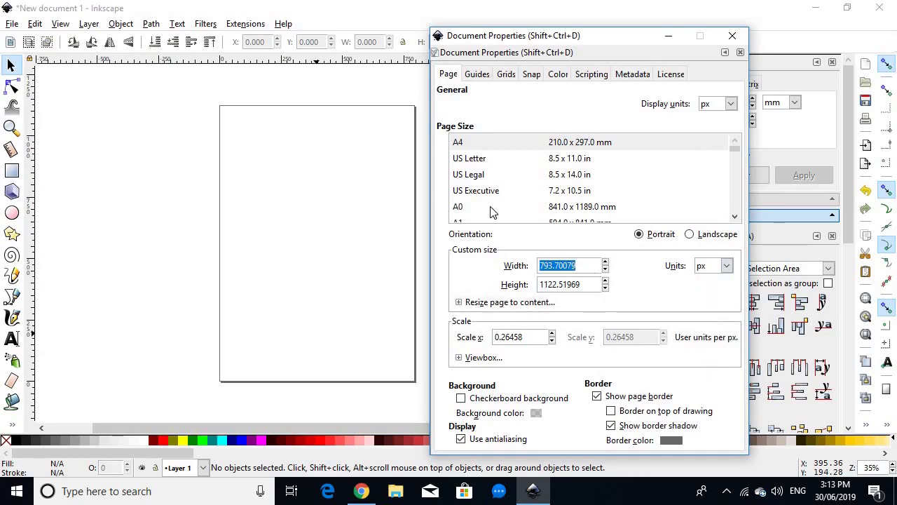
text(1280)
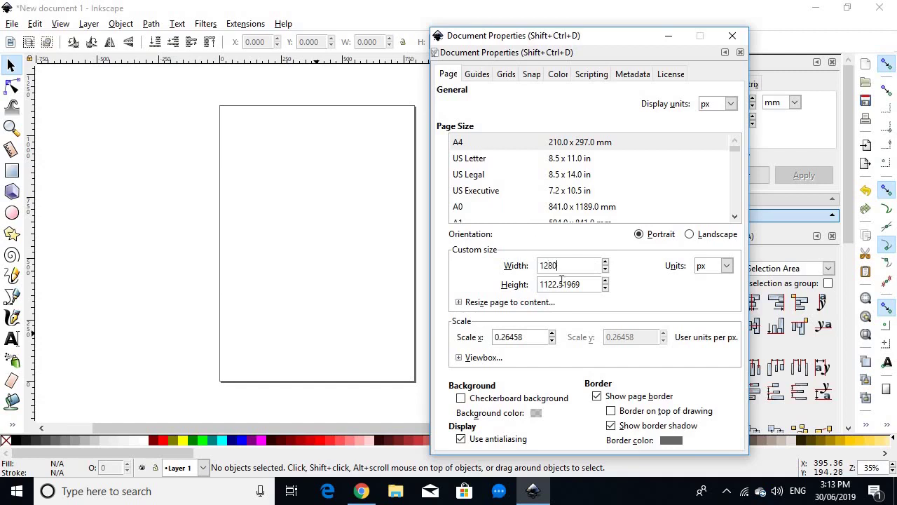
key(Tab)
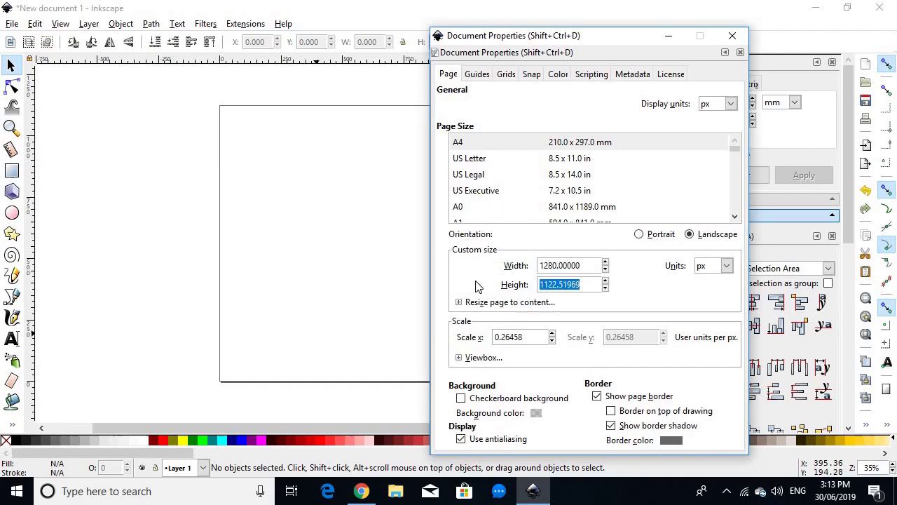
text(720)
key(Return)
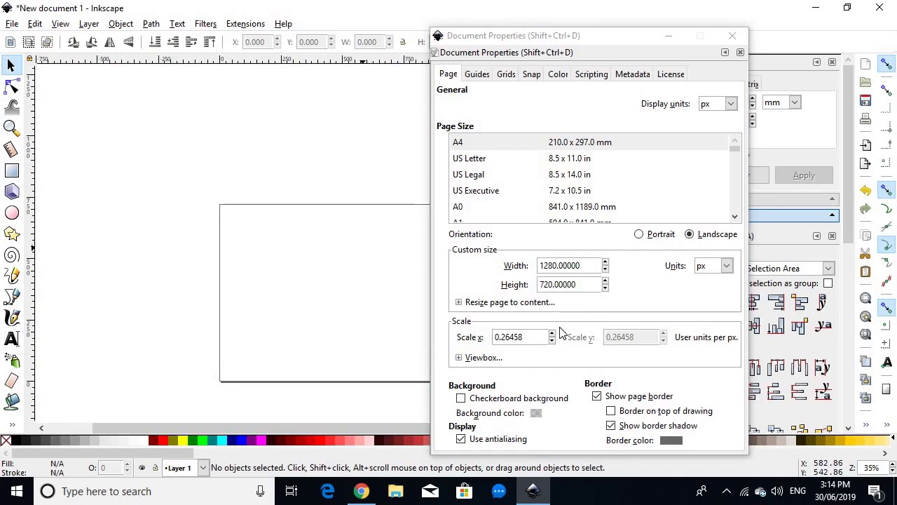
Set the page background color to black with RGBA 00000000 and turn off the page border shadow
click(540, 413)
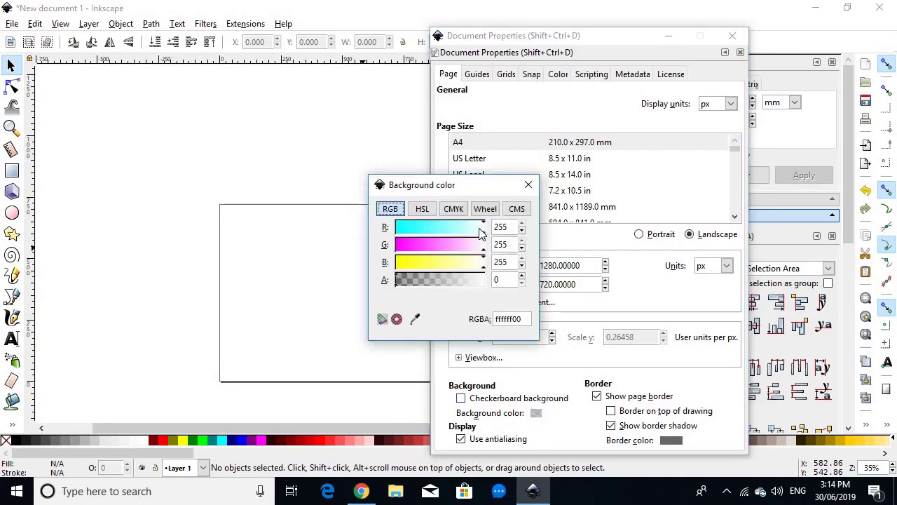
drag(483, 228, 393, 228)
drag(482, 245, 394, 246)
drag(482, 262, 356, 270)
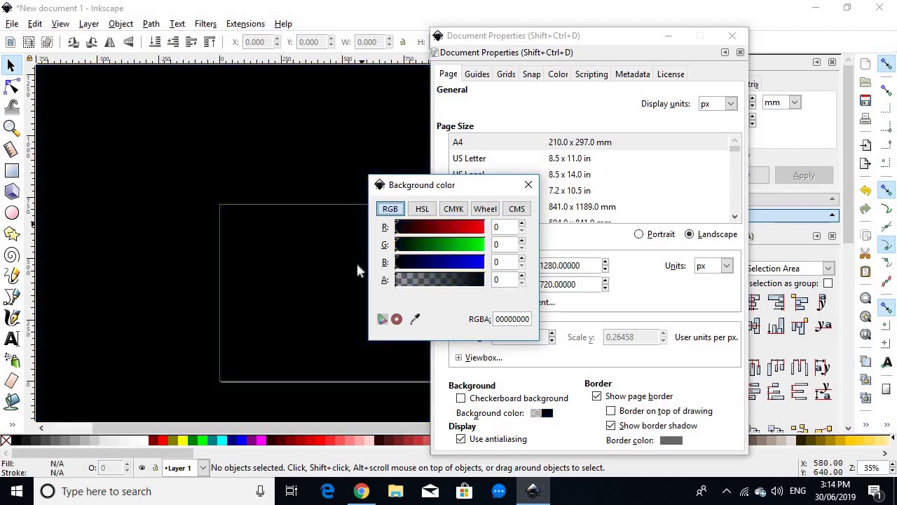
key(Escape)
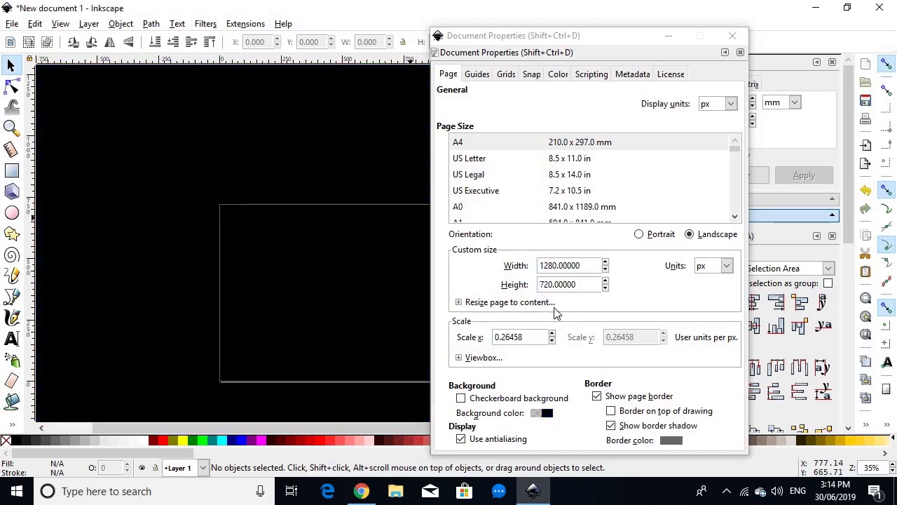
click(611, 425)
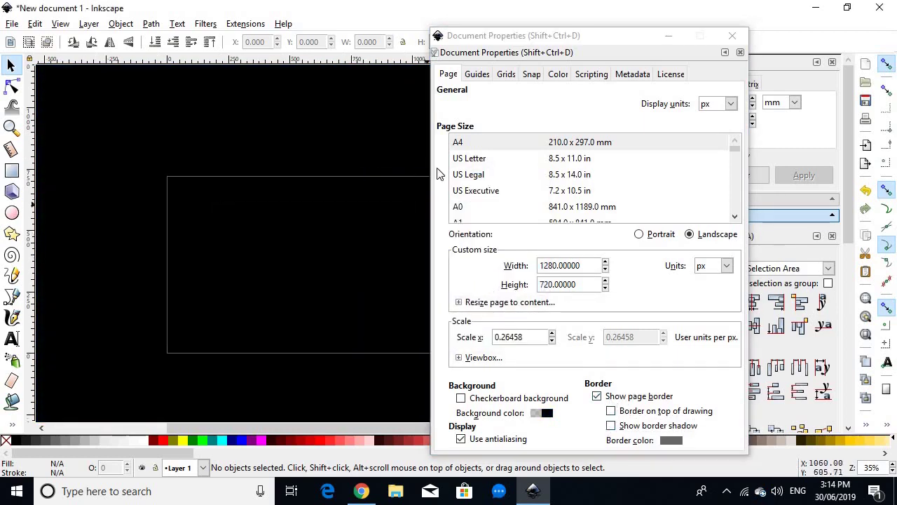
Change the guide color to fully opaque white, RGBA ffffffff
click(478, 79)
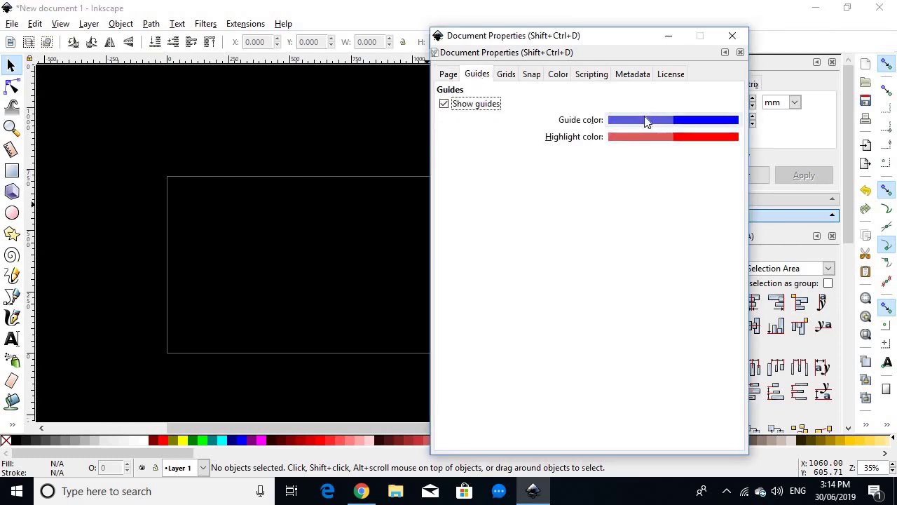
click(642, 123)
drag(452, 231, 536, 225)
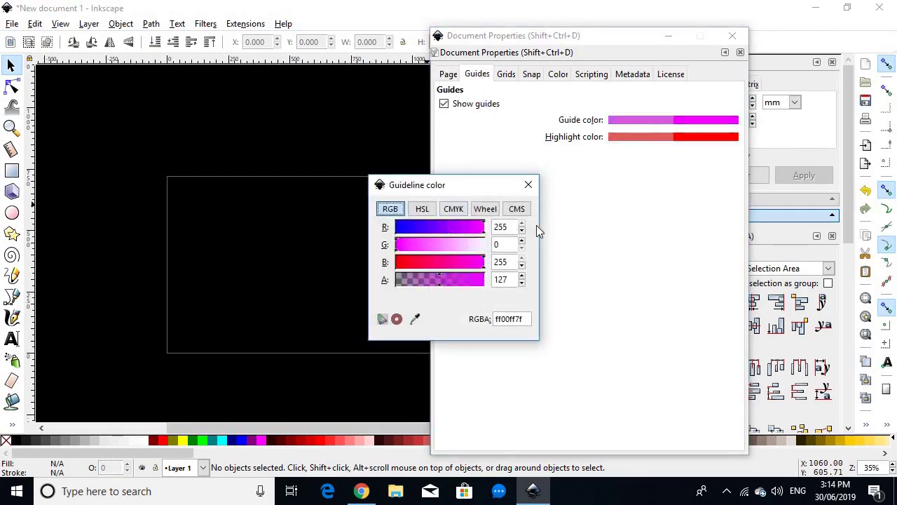
drag(449, 244, 501, 253)
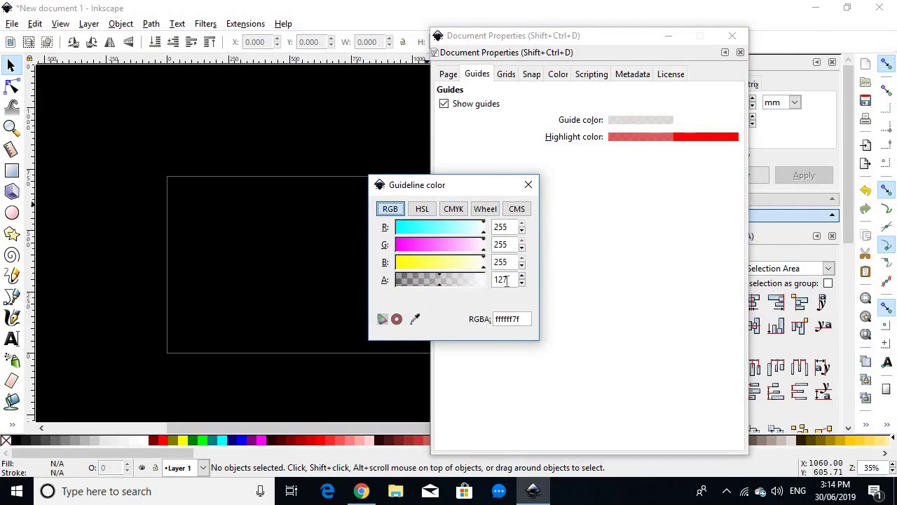
drag(438, 282, 505, 288)
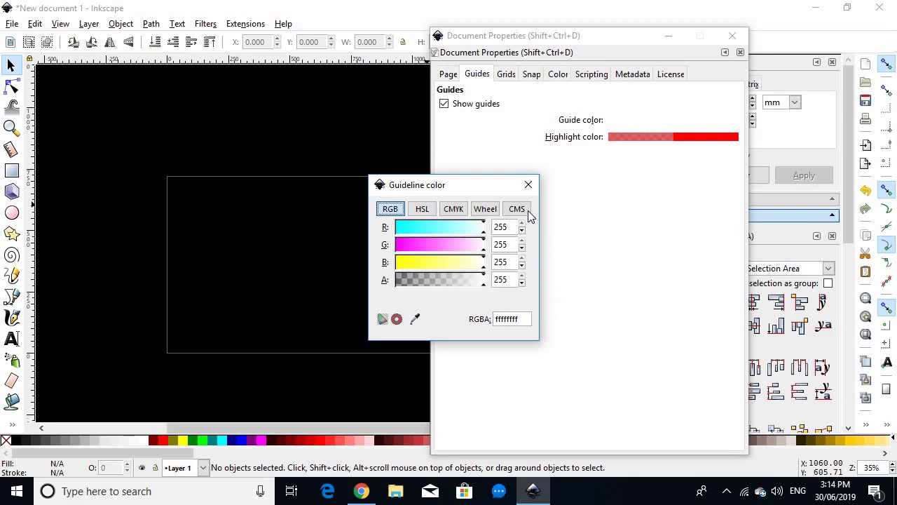
click(528, 185)
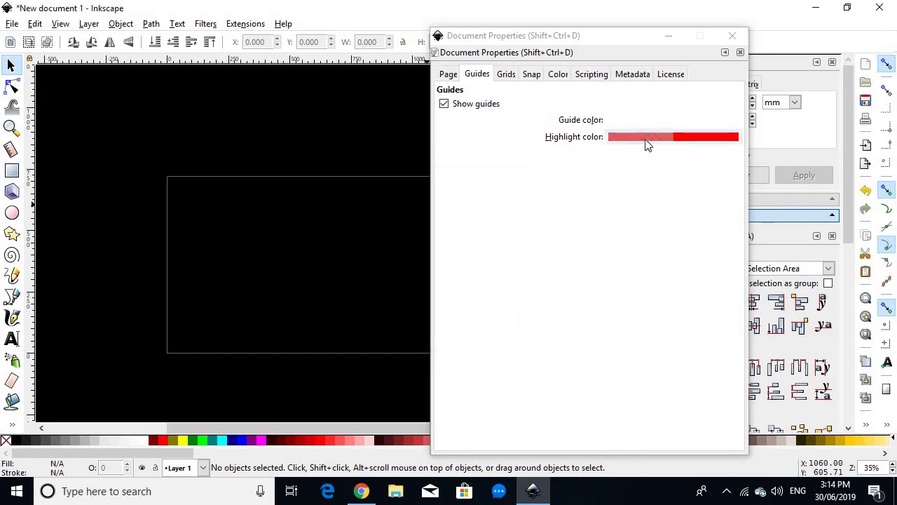
Set the snap distance for guides to 11 and close the document properties
click(535, 77)
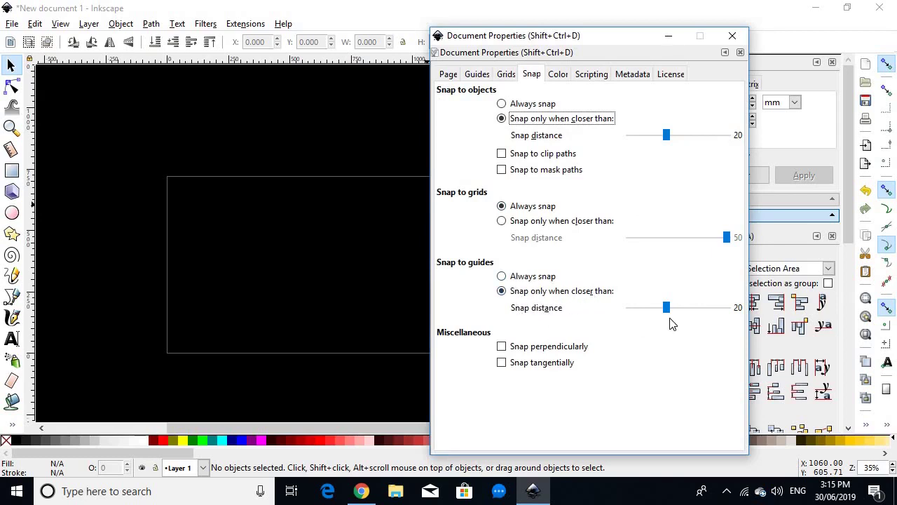
drag(667, 309, 649, 310)
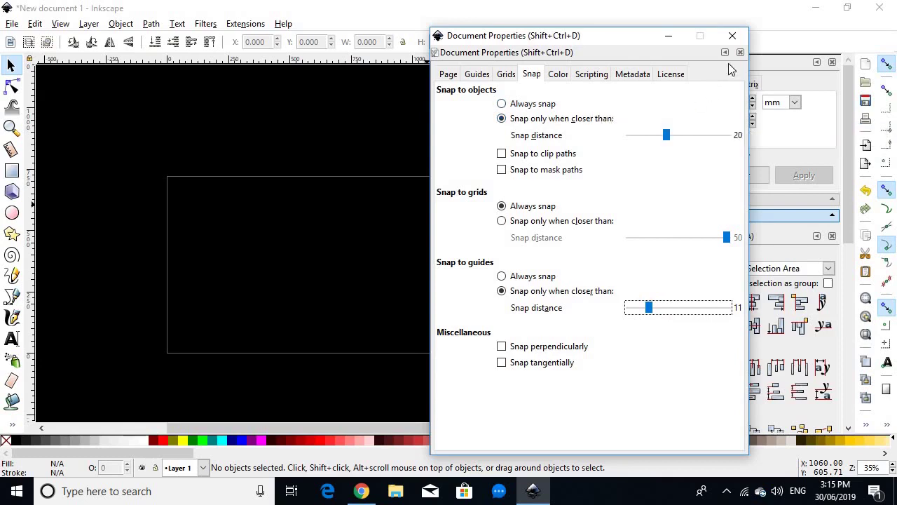
click(732, 37)
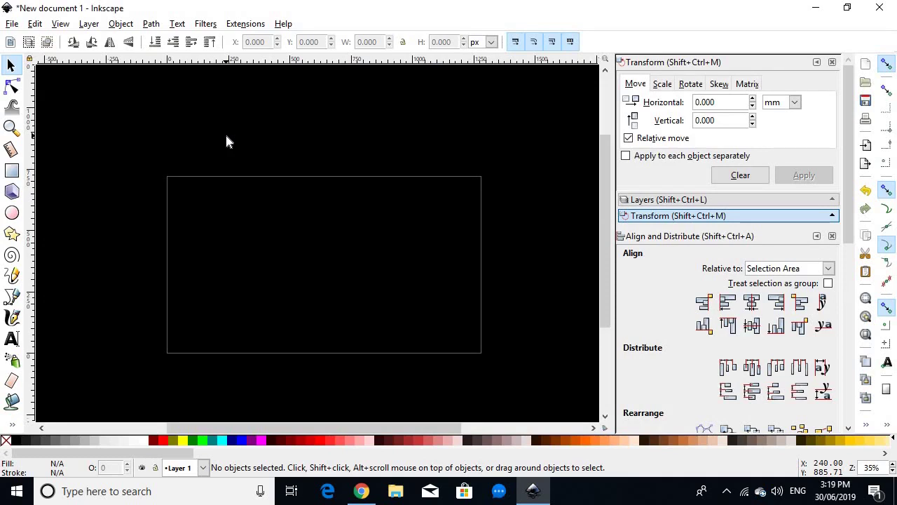
Switch to the YouTube results in Chrome and open the video "ALL Doctor Who Title Sequences (UPDATED)"
key(alt+Tab)
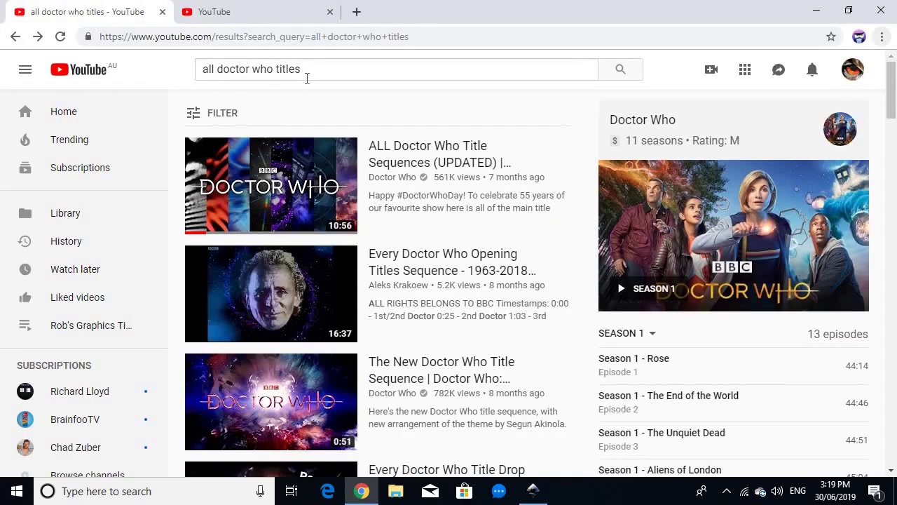
mouse_move(361, 179)
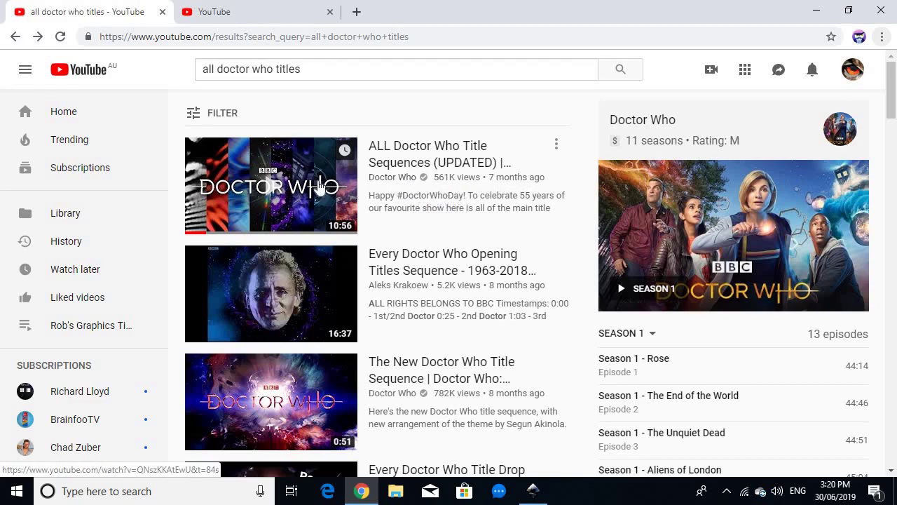
click(291, 170)
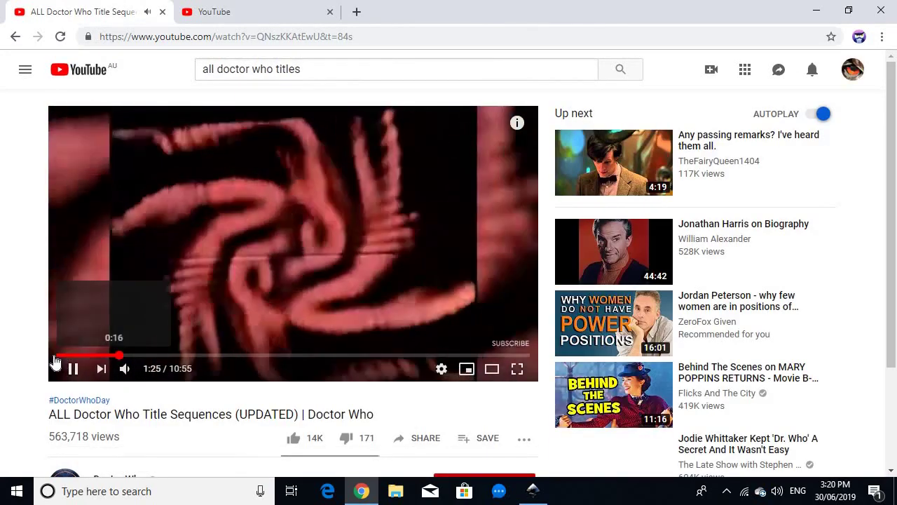
Find the green DOCTOR WHO logo in the video, pause it at 1:24 and show it full screen
click(59, 356)
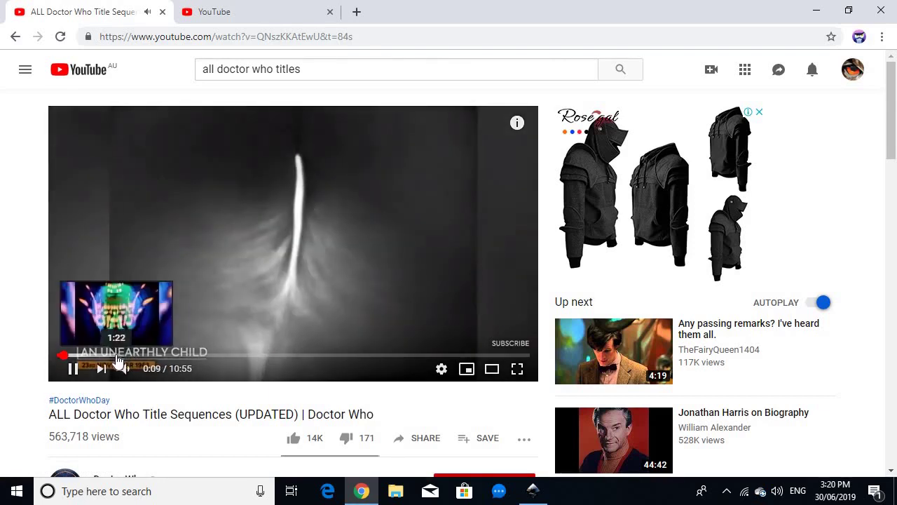
click(112, 360)
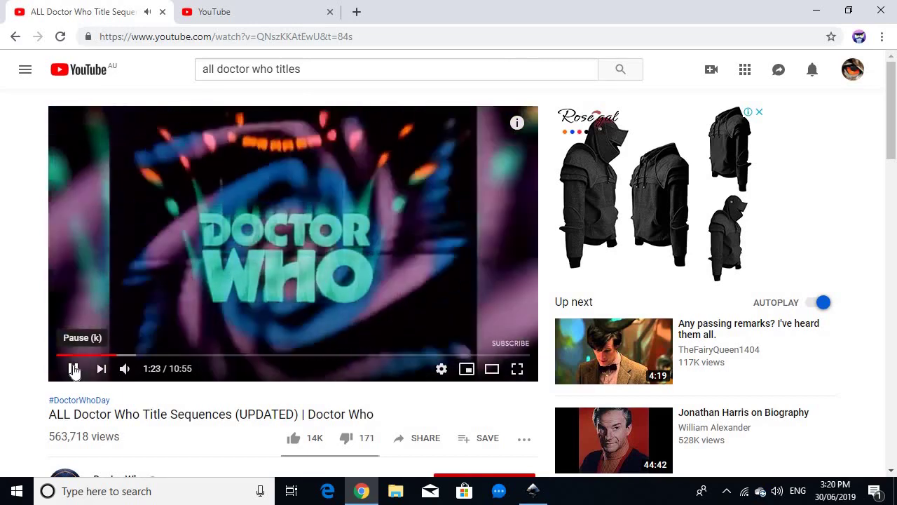
click(73, 370)
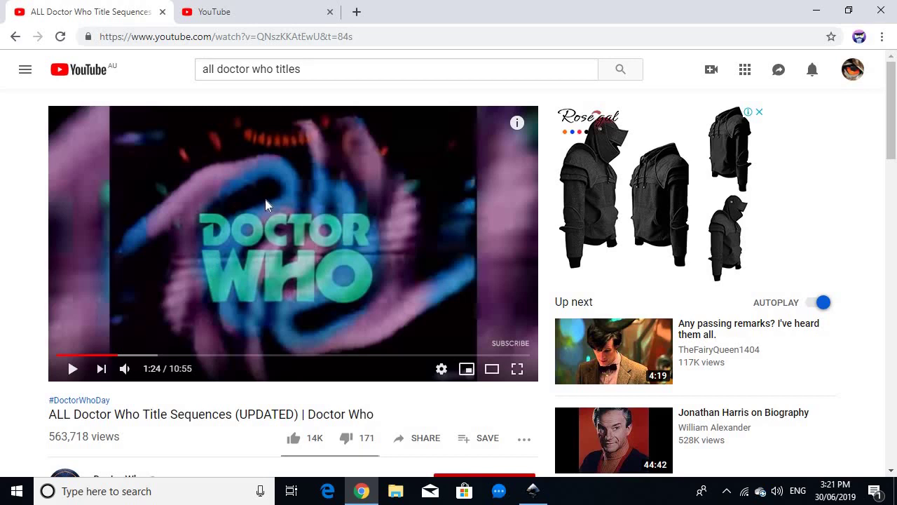
click(518, 369)
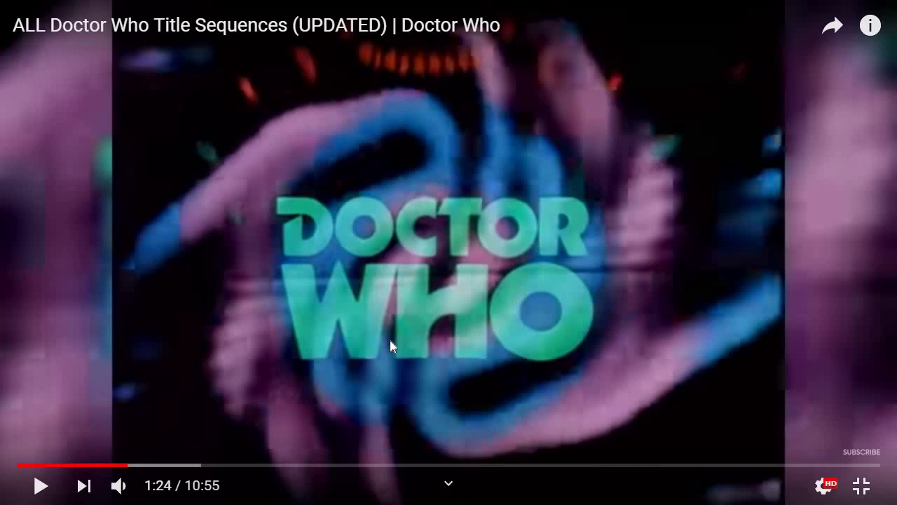
Switch back to Inkscape, paste the copied video screenshot and move it over the page to about X -20, Y 29 px
key(alt+Tab)
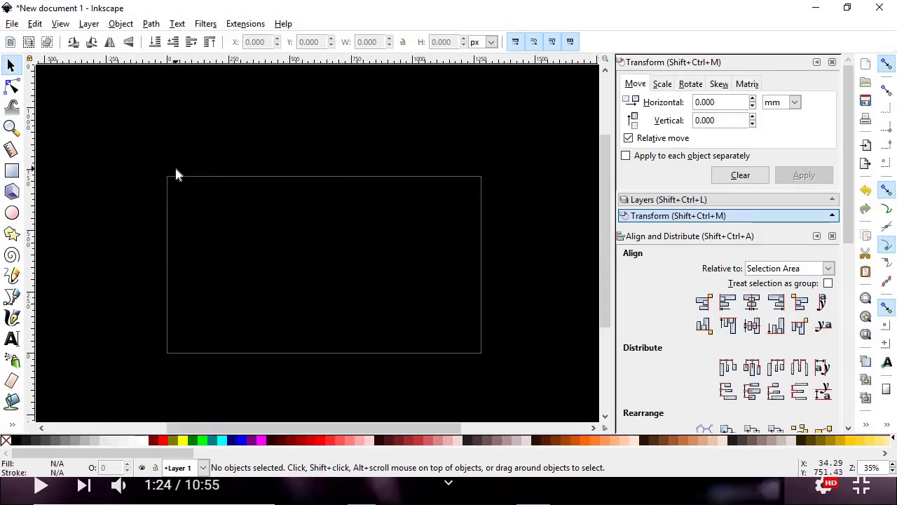
key(ctrl)
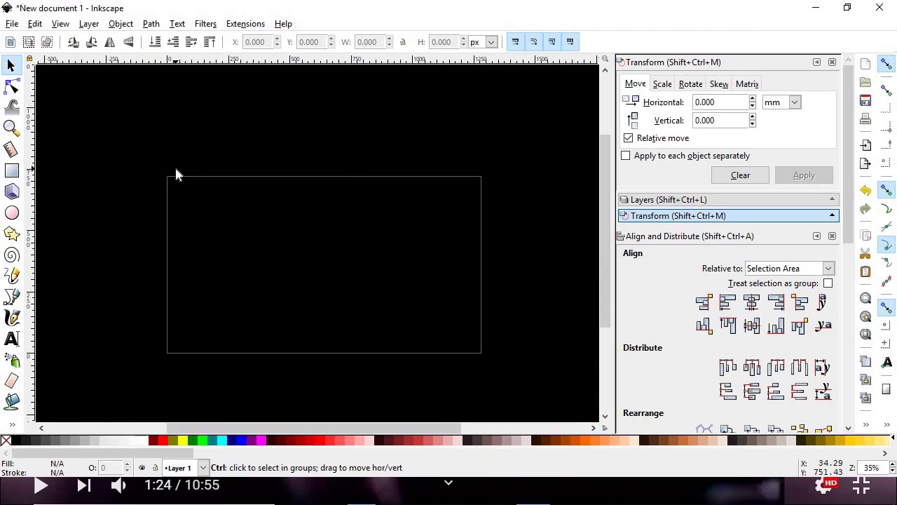
key(ctrl+v)
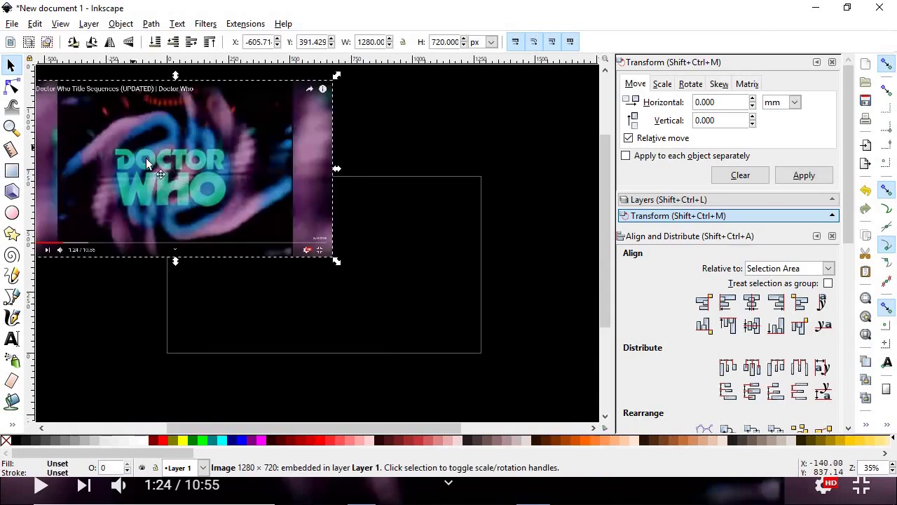
drag(147, 159, 279, 239)
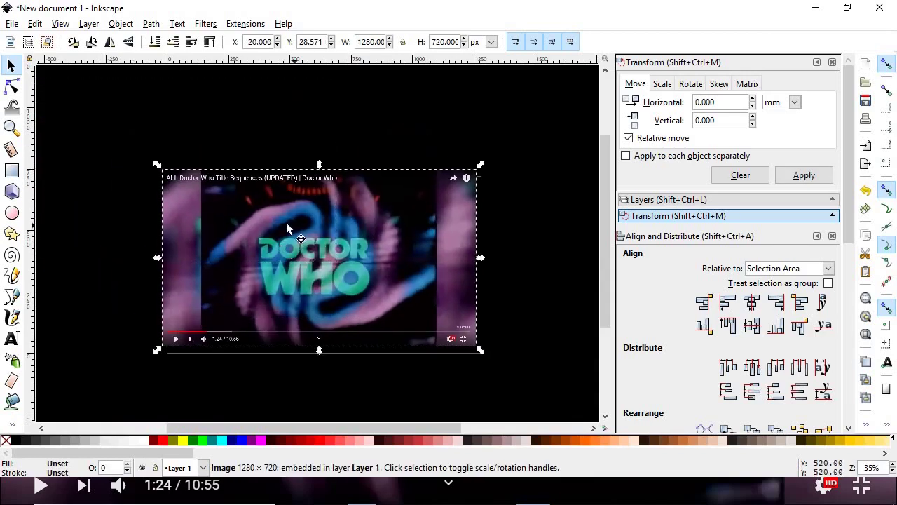
click(339, 136)
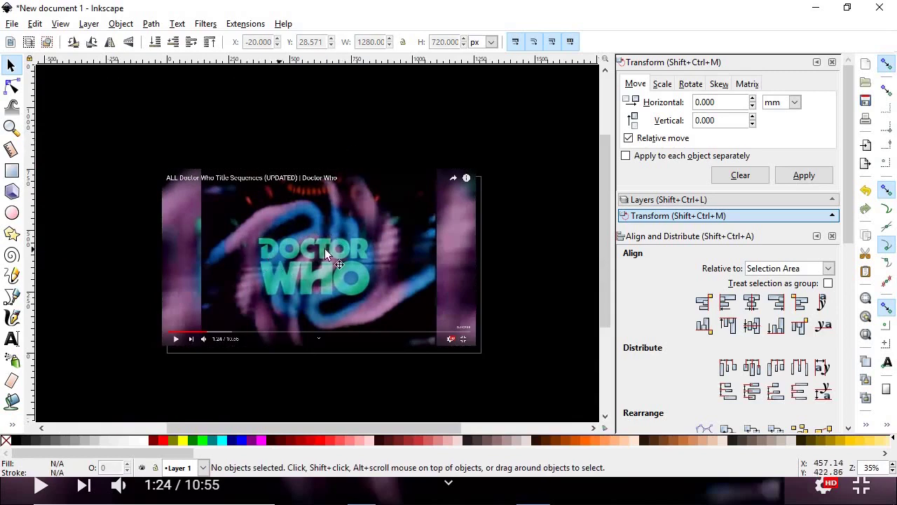
Draw a rectangle about 523 by 286 px around the DOCTOR WHO logo in the screenshot
click(11, 171)
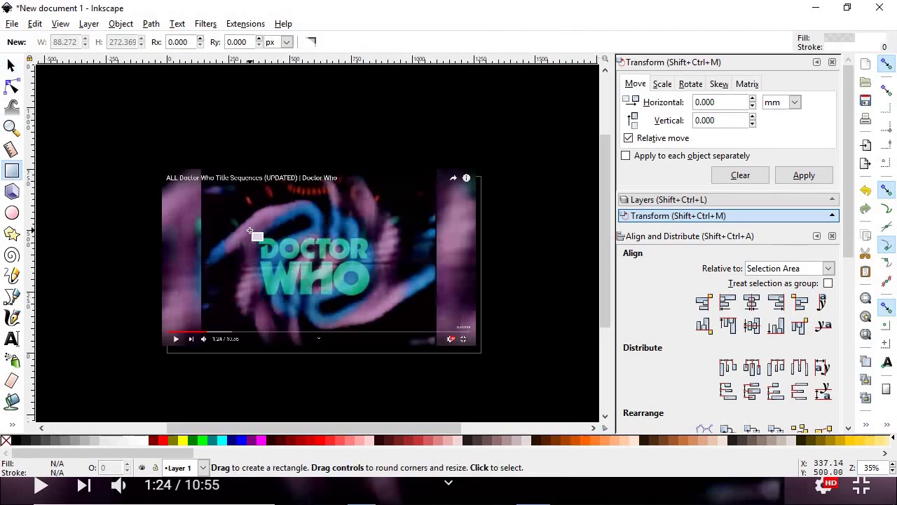
drag(250, 231, 377, 300)
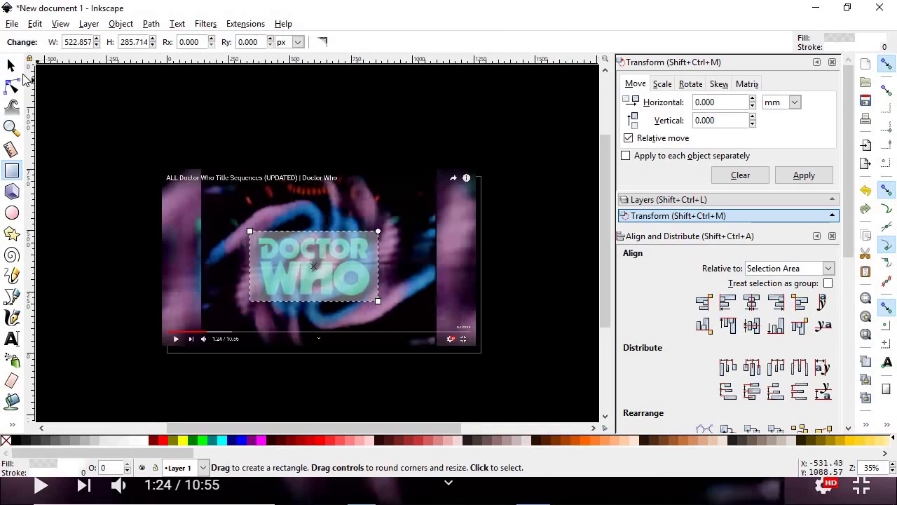
Select the screenshot together with the rectangle and clip the screenshot to the rectangle around the DOCTOR WHO logo
click(11, 65)
shift+click(435, 209)
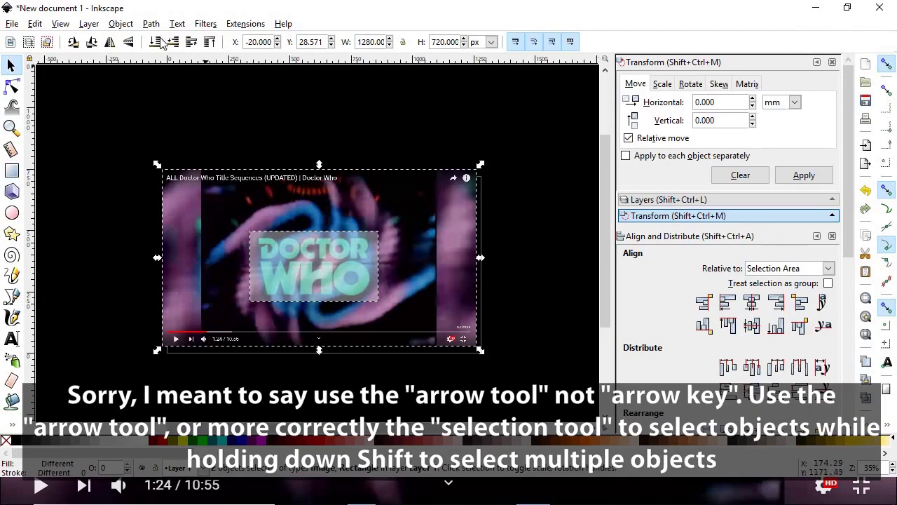
click(125, 23)
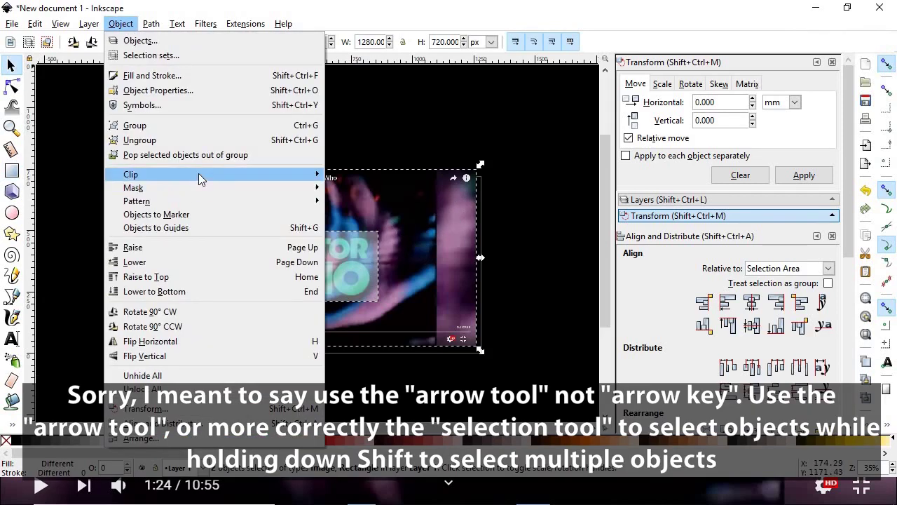
mouse_move(201, 179)
click(347, 175)
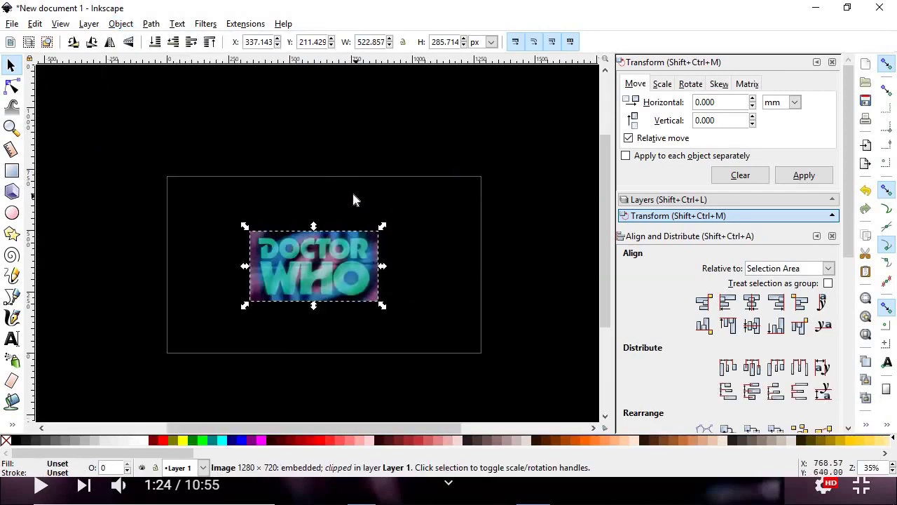
click(350, 195)
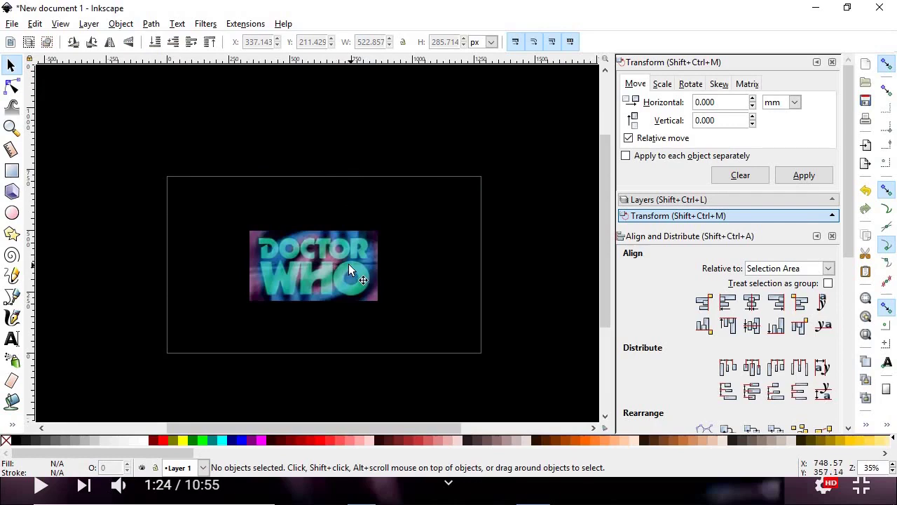
Enlarge the clipped logo image proportionally to about 1106 by 604 px and position it on the page at about X 103, Y 67 px
drag(334, 265, 266, 211)
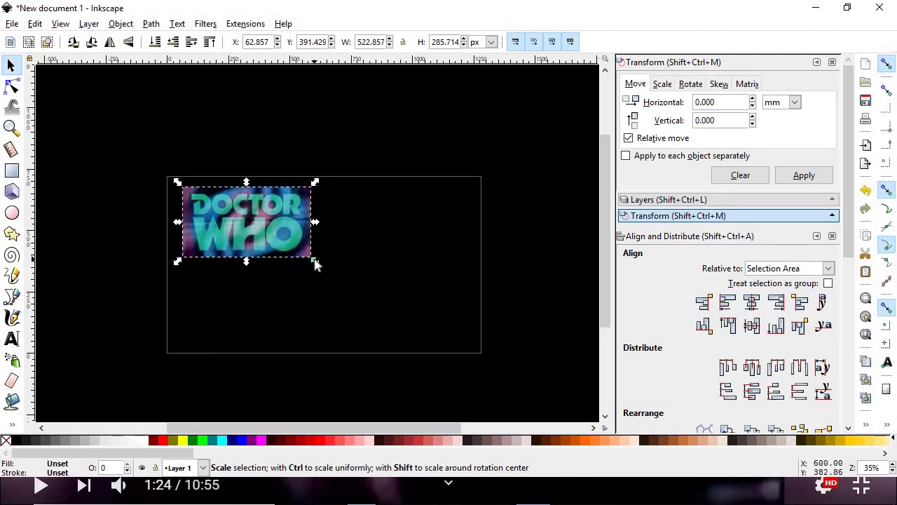
drag(315, 263, 456, 345)
drag(336, 273, 349, 274)
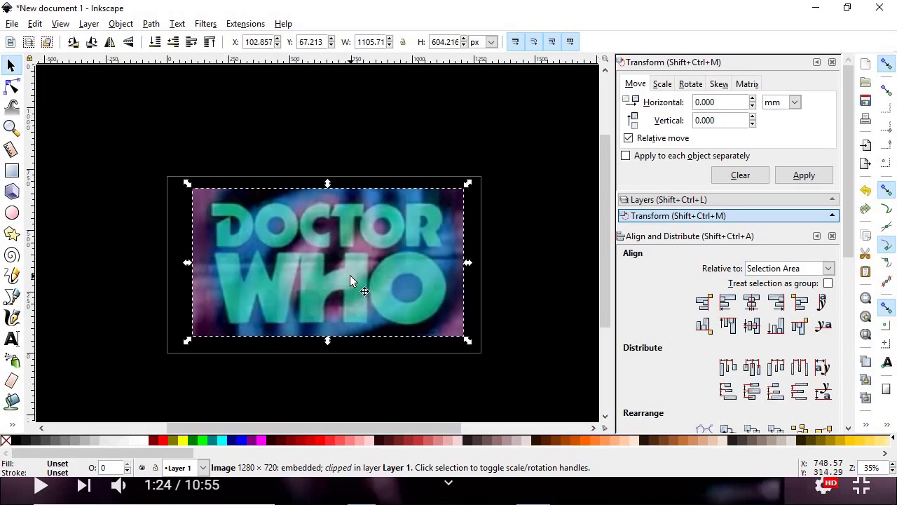
click(549, 261)
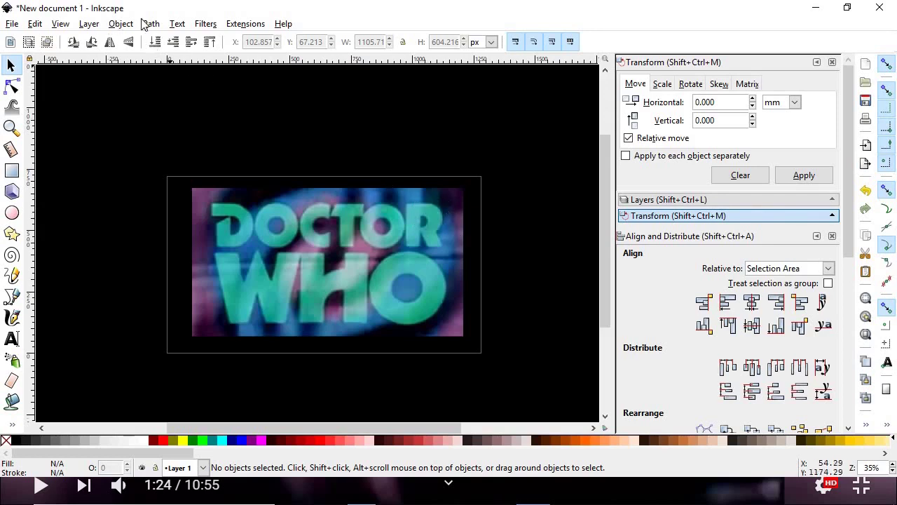
Show the document's layers and rename Layer 1 as Bitmap
click(89, 24)
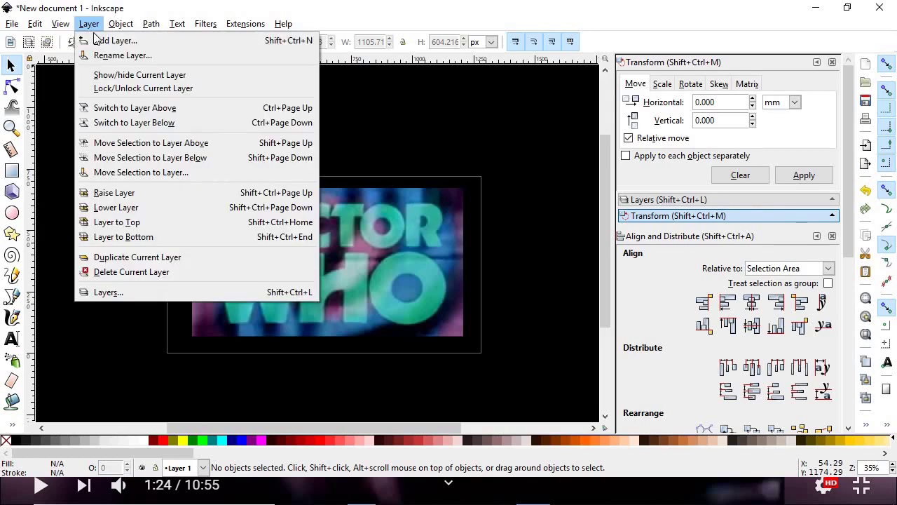
click(151, 293)
double_click(684, 83)
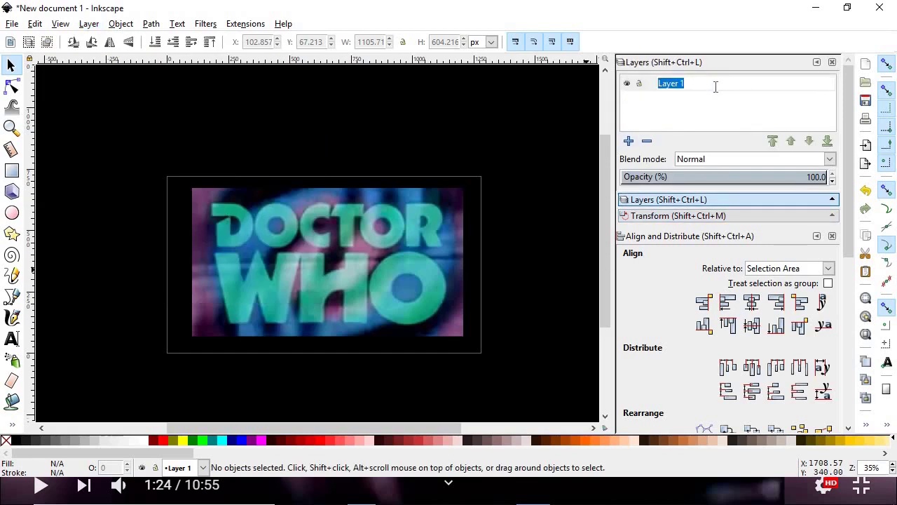
text(Bitmap)
key(Return)
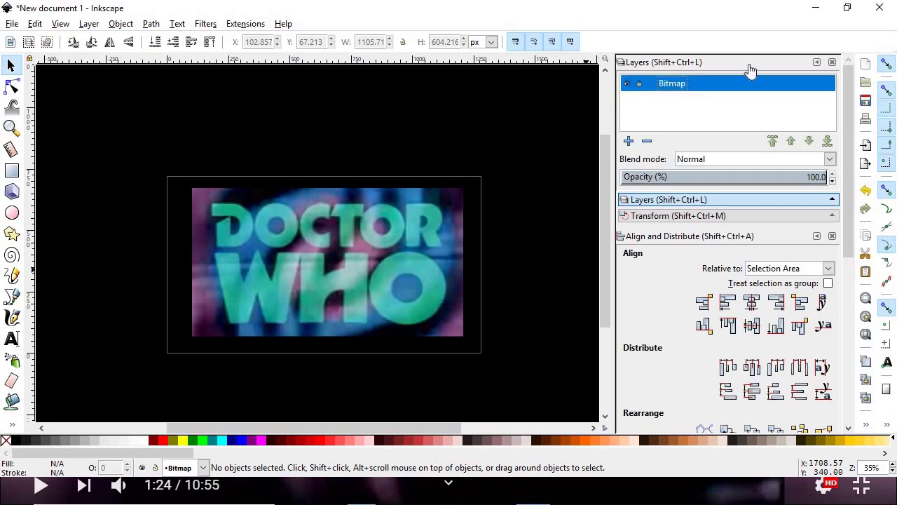
Add a new layer named Logo above the Bitmap layer
click(628, 141)
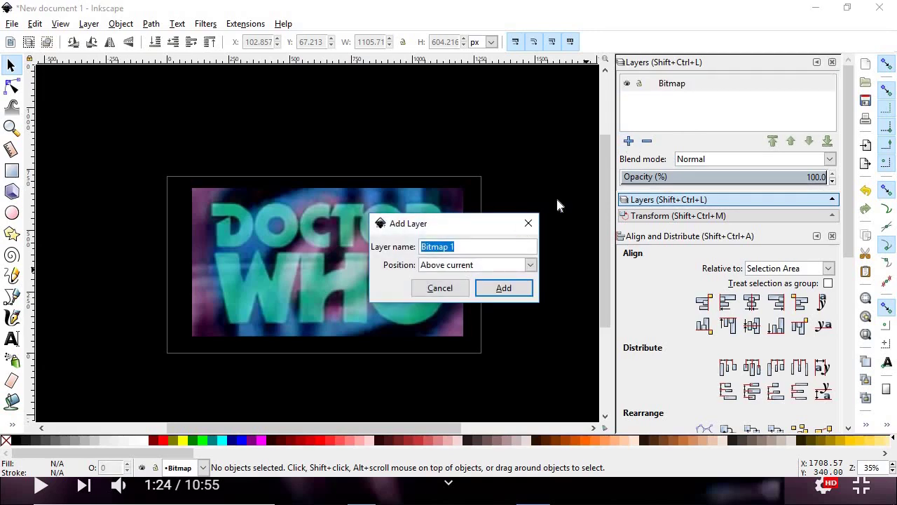
text(Logo)
key(Return)
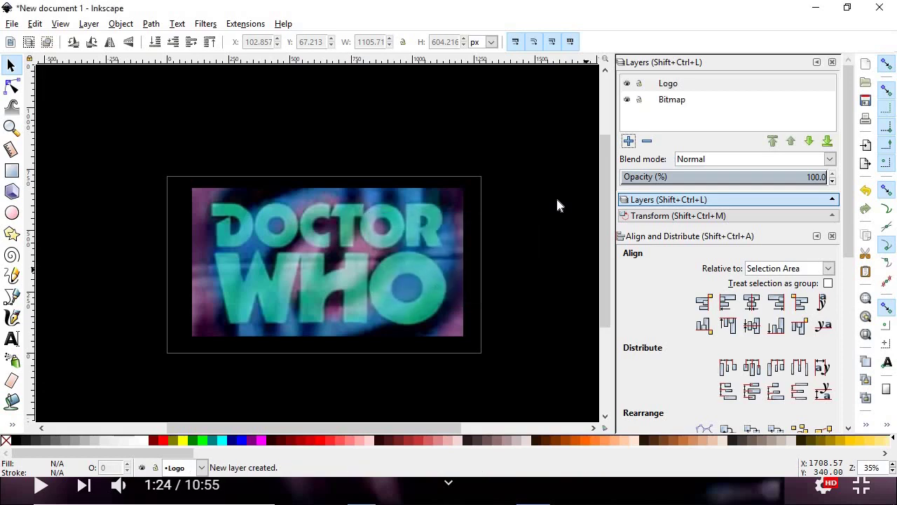
Lock the Bitmap layer and make the Logo layer the current one
click(670, 100)
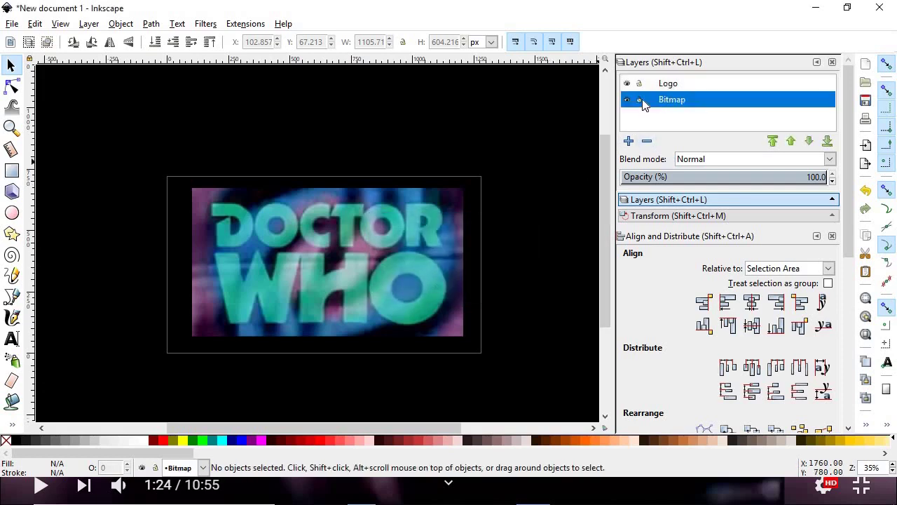
click(639, 100)
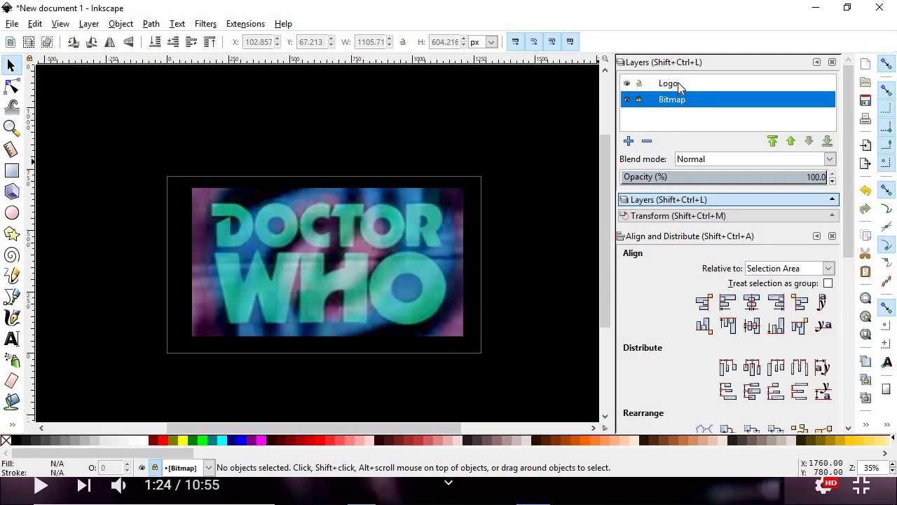
click(677, 82)
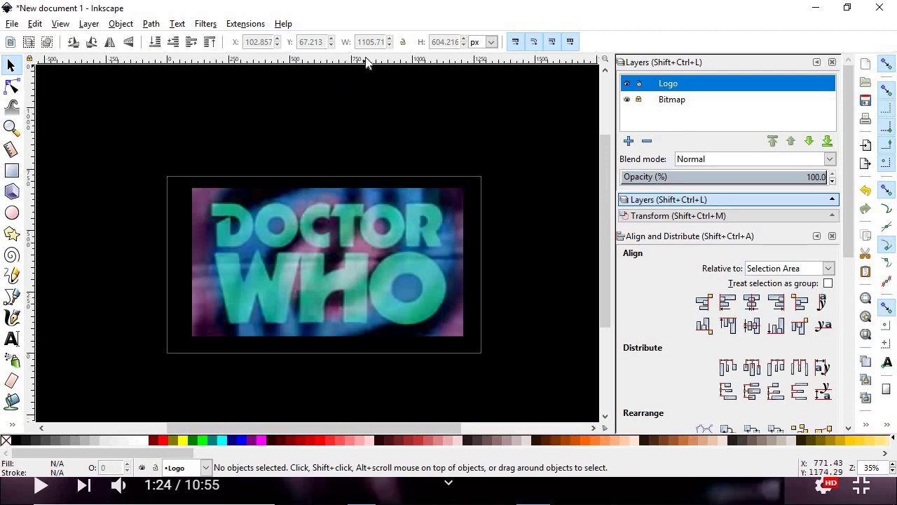
Place a horizontal guide along the bottom edge of the W in WHO, at about 122 px
drag(364, 75, 351, 324)
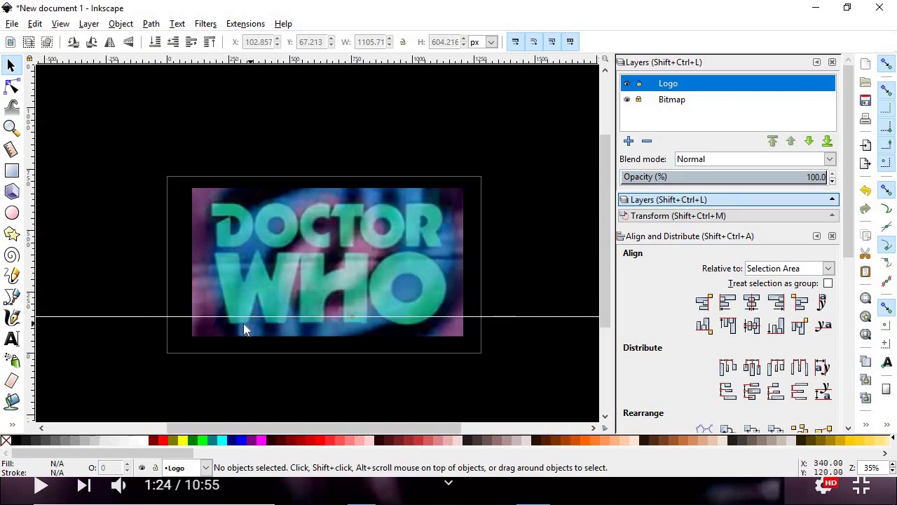
scroll(244, 321, up, 2)
scroll(288, 312, up, 3)
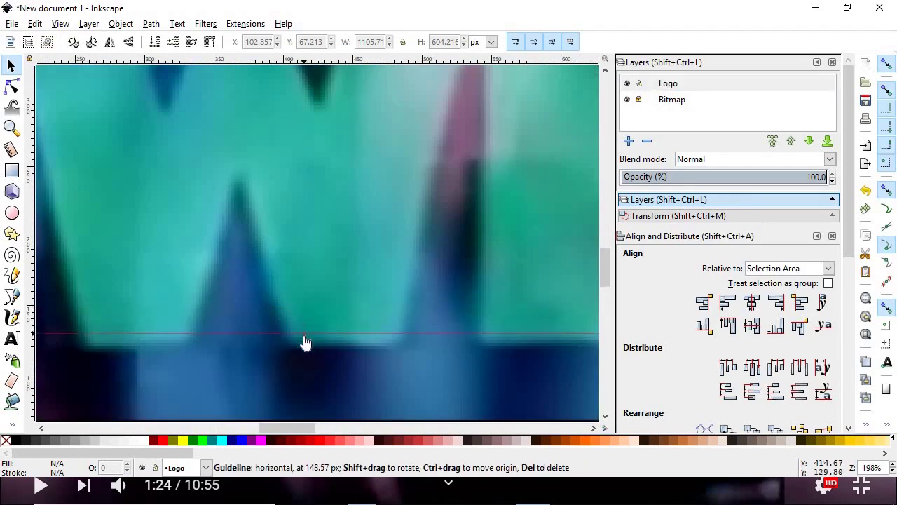
drag(306, 349, 312, 342)
scroll(339, 348, up, 1)
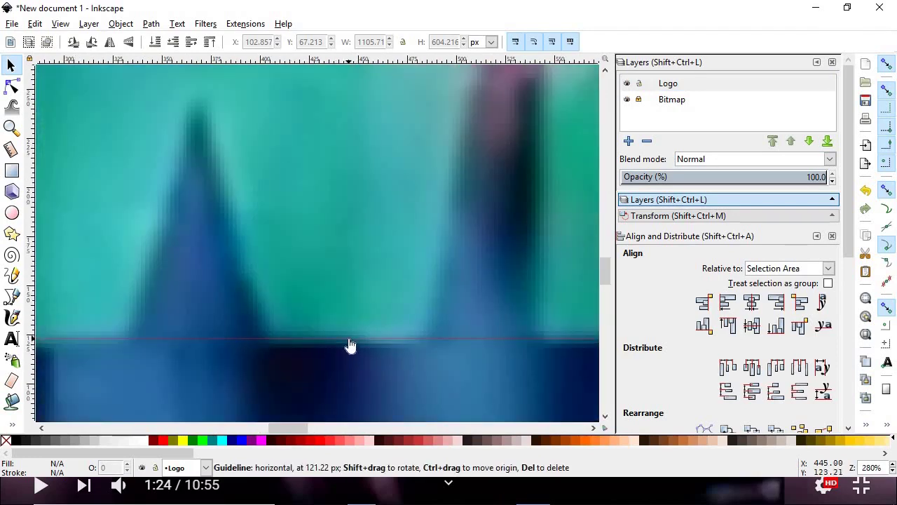
drag(349, 340, 349, 346)
Check the lower guide against the feet of the H and W and fine-tune its height to about 123 px
scroll(349, 346, down, 4)
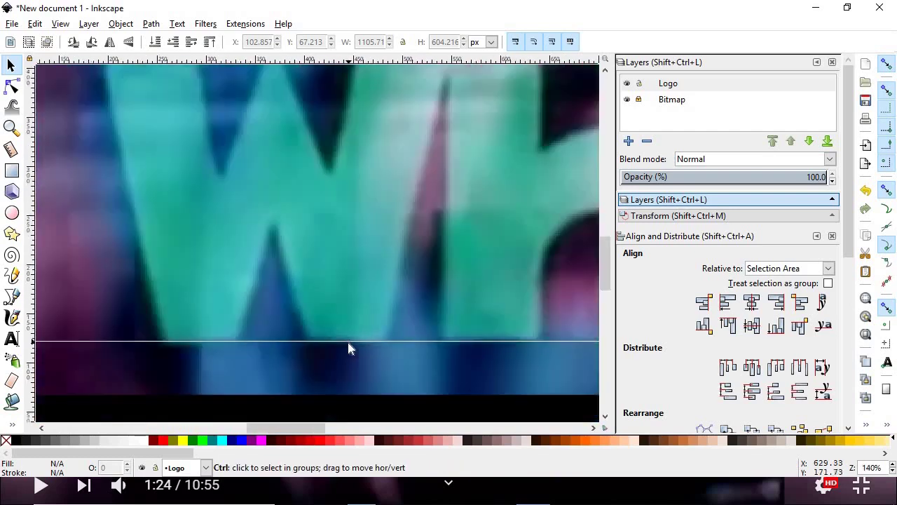
scroll(421, 348, up, 5)
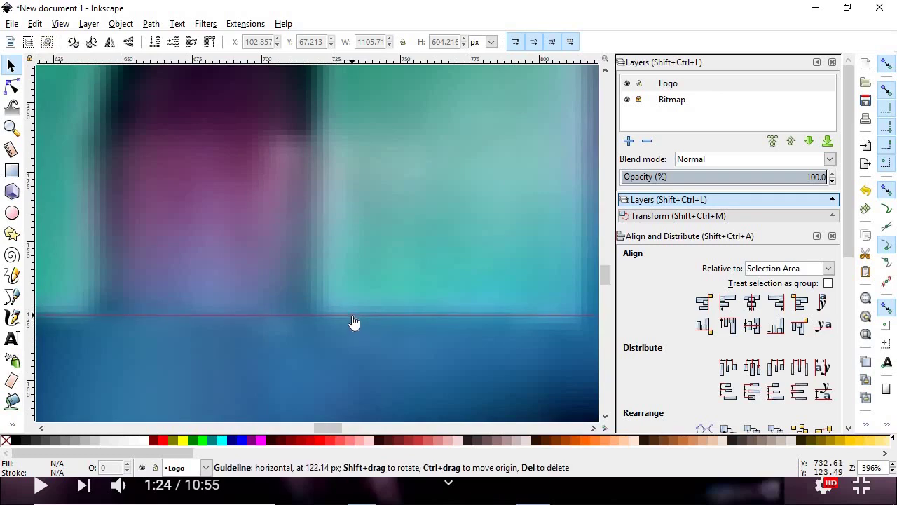
scroll(427, 319, down, 2)
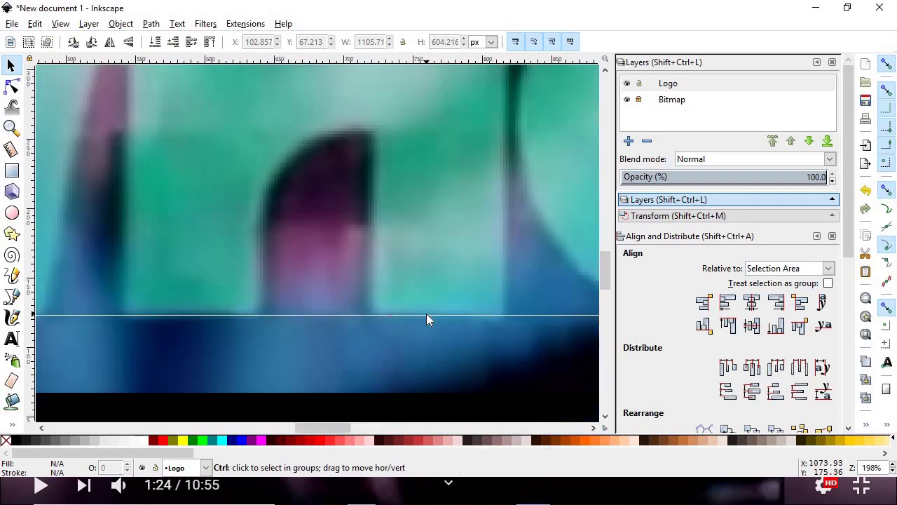
scroll(422, 311, down, 2)
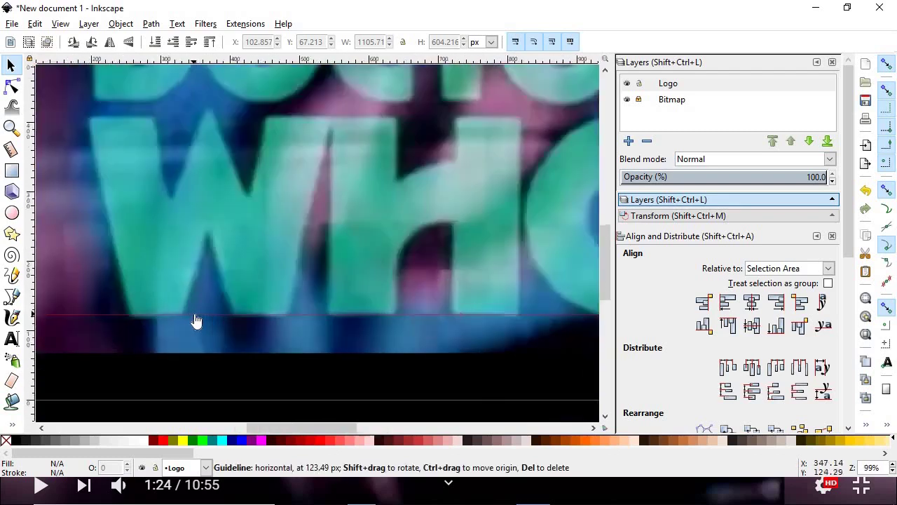
scroll(197, 320, up, 3)
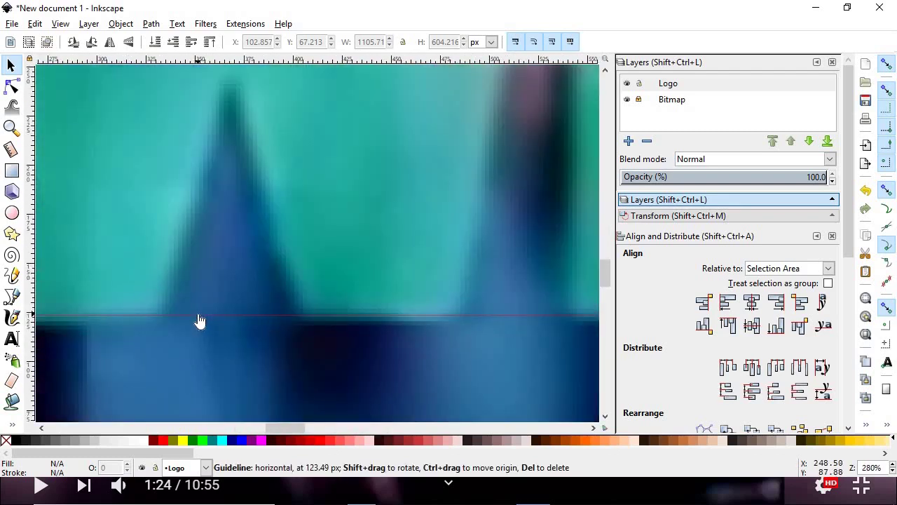
scroll(200, 321, down, 5)
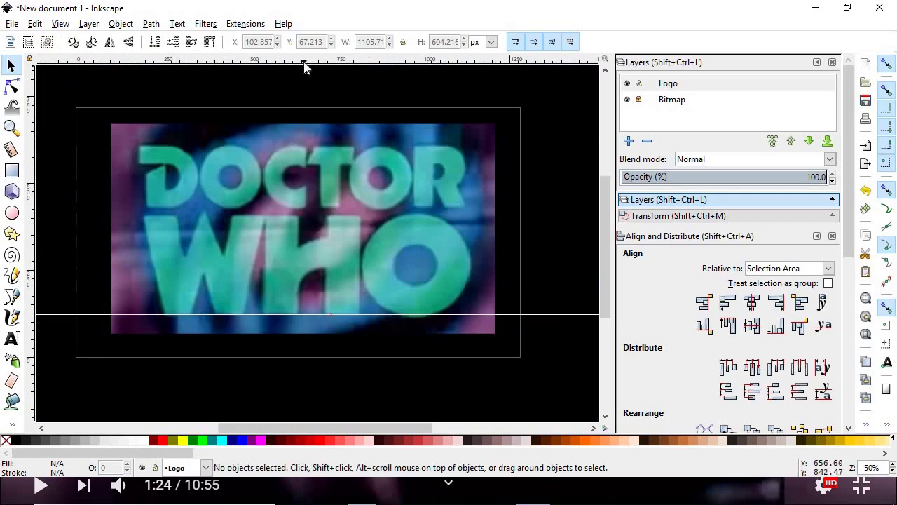
Place a second horizontal guide along the top edge of the word WHO, at about 408 px
drag(310, 61, 219, 253)
scroll(184, 205, up, 4)
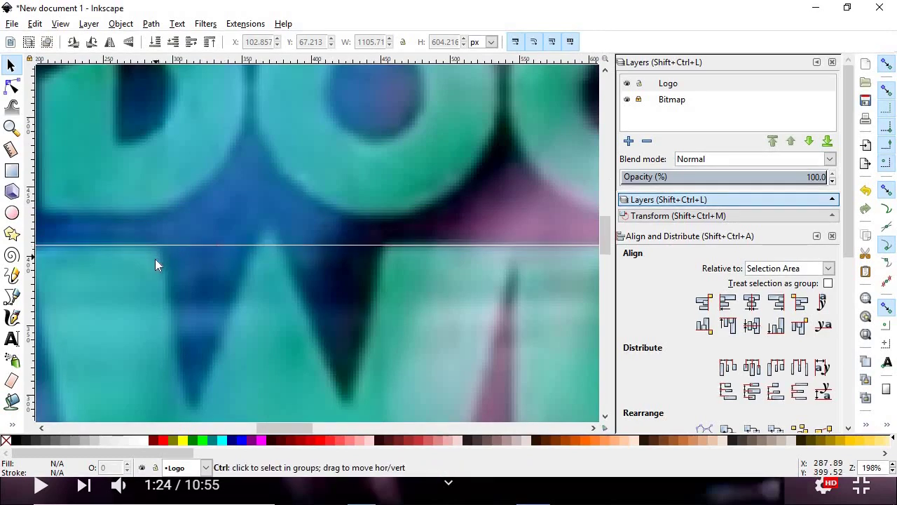
scroll(147, 253, up, 2)
scroll(222, 253, down, 2)
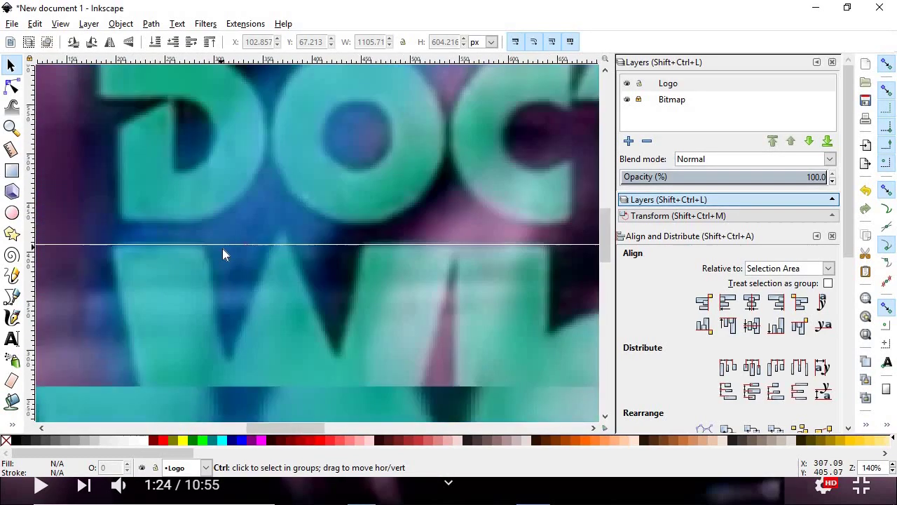
scroll(420, 268, down, 2)
scroll(534, 269, up, 1)
scroll(533, 268, up, 1)
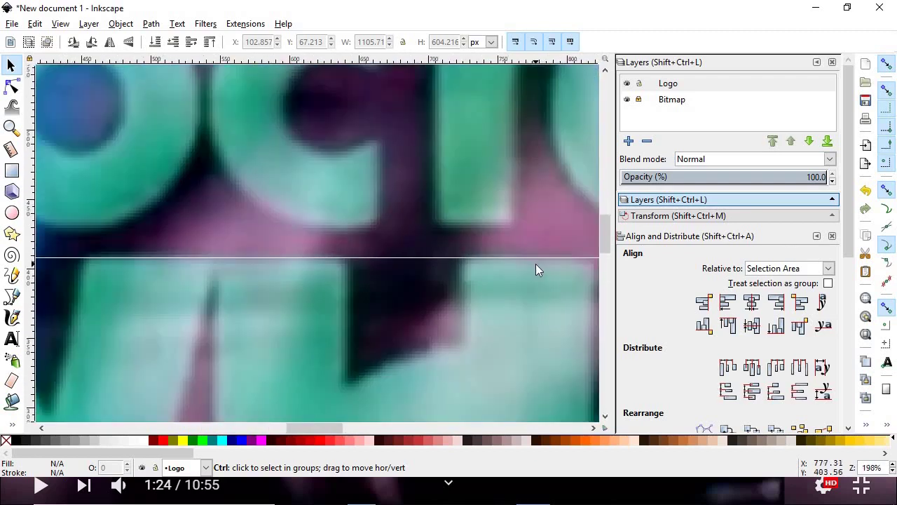
scroll(329, 274, down, 3)
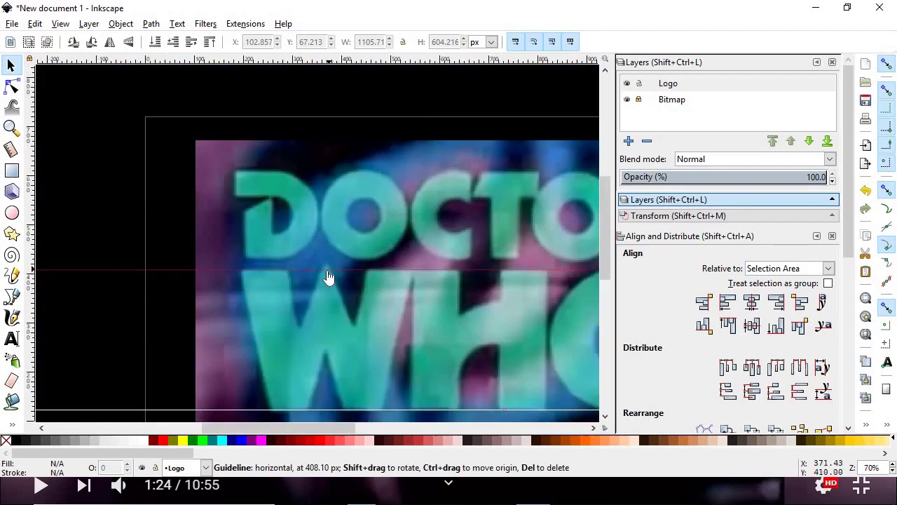
Place a third horizontal guide and align it with the flat bottom edge of the D in DOCTOR
scroll(328, 275, up, 2)
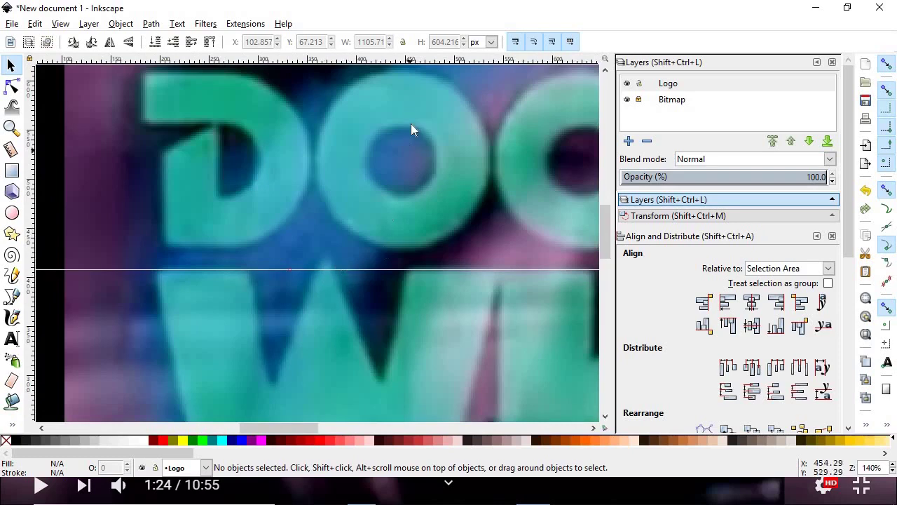
drag(413, 59, 387, 242)
scroll(221, 258, up, 4)
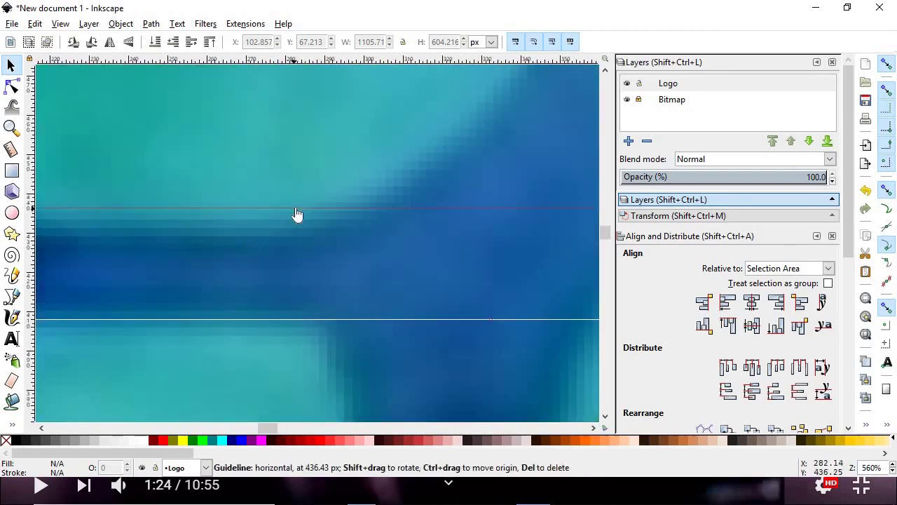
drag(296, 215, 293, 230)
scroll(302, 231, down, 6)
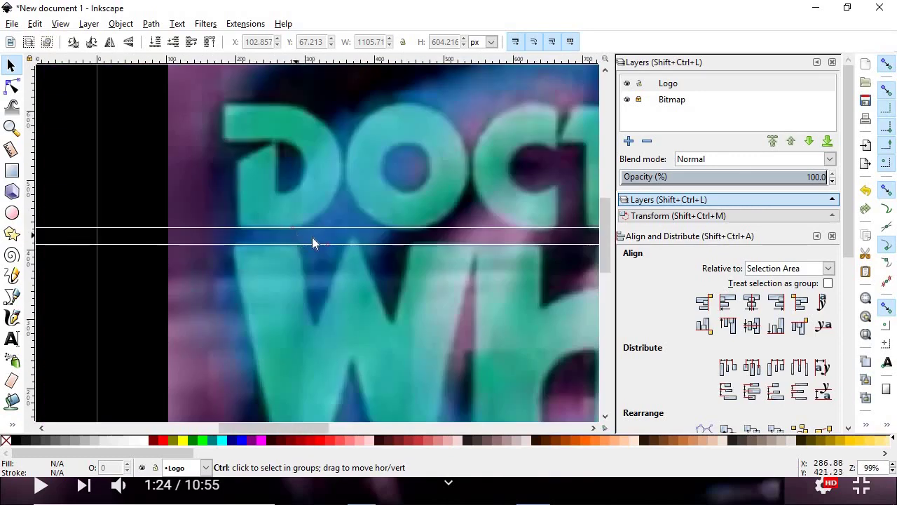
Place a fourth horizontal guide and align it with the flat top edge of the D in DOCTOR
scroll(401, 202, up, 1)
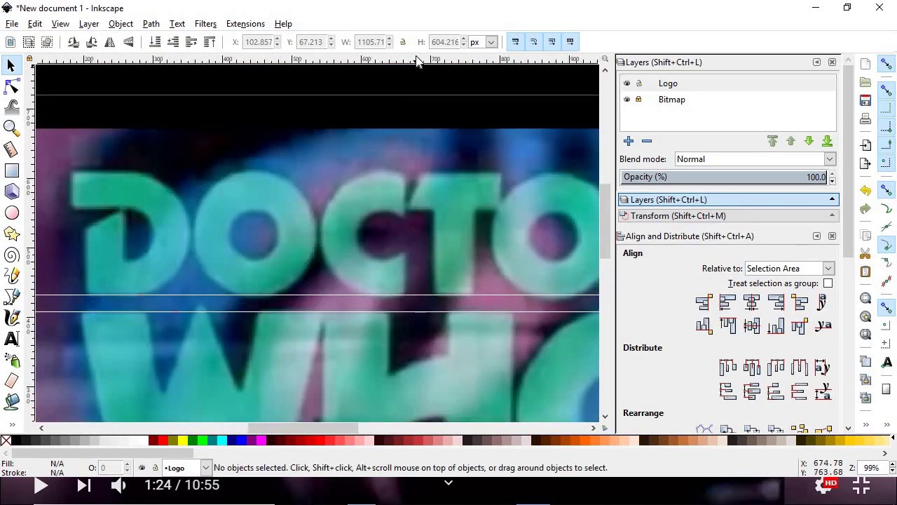
drag(417, 61, 404, 168)
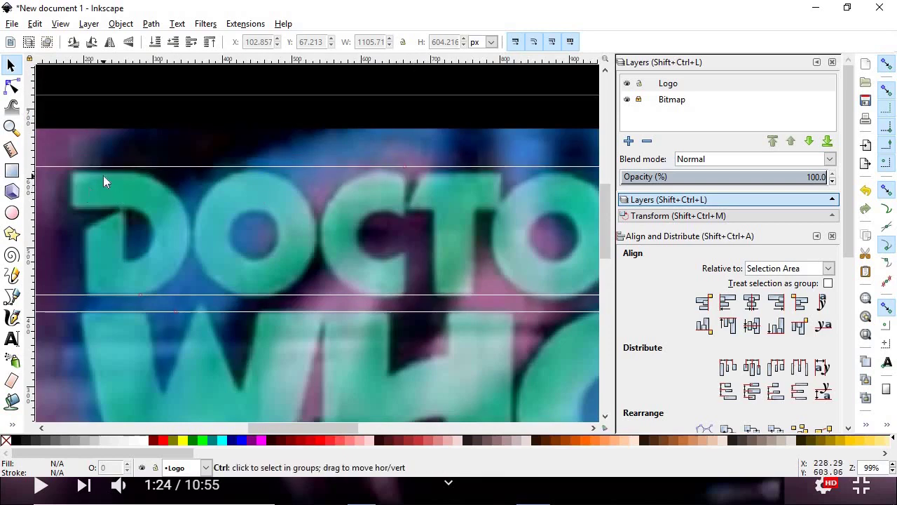
scroll(103, 175, up, 4)
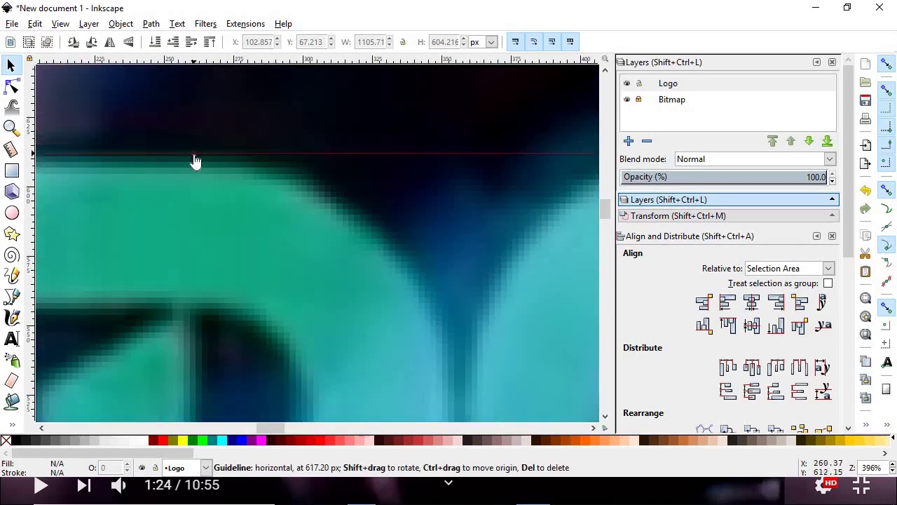
drag(195, 162, 195, 172)
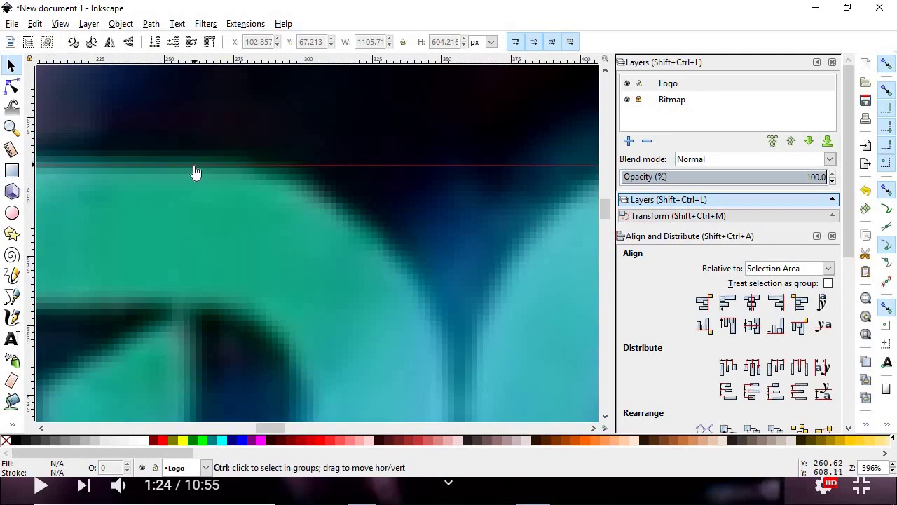
Place a vertical guide along the outer left edge of the W in WHO, at about 195 px
scroll(195, 168, down, 6)
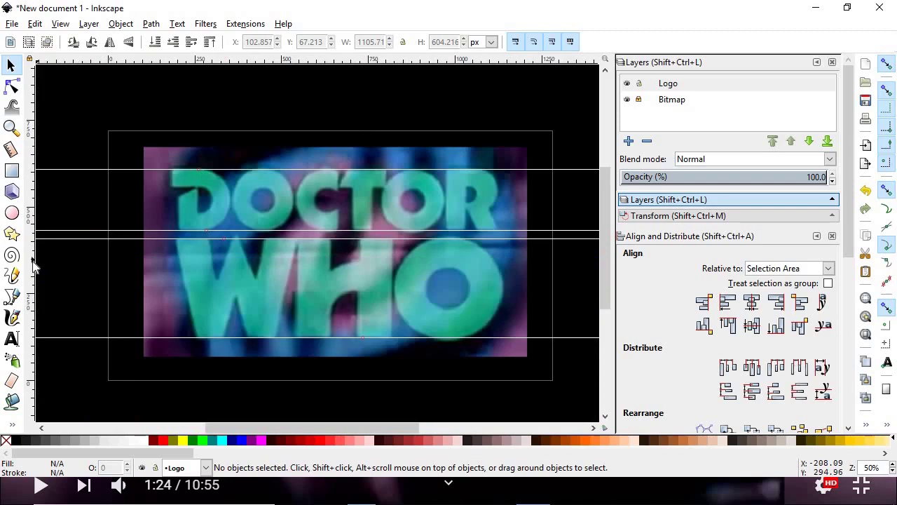
drag(33, 264, 213, 282)
scroll(163, 268, up, 4)
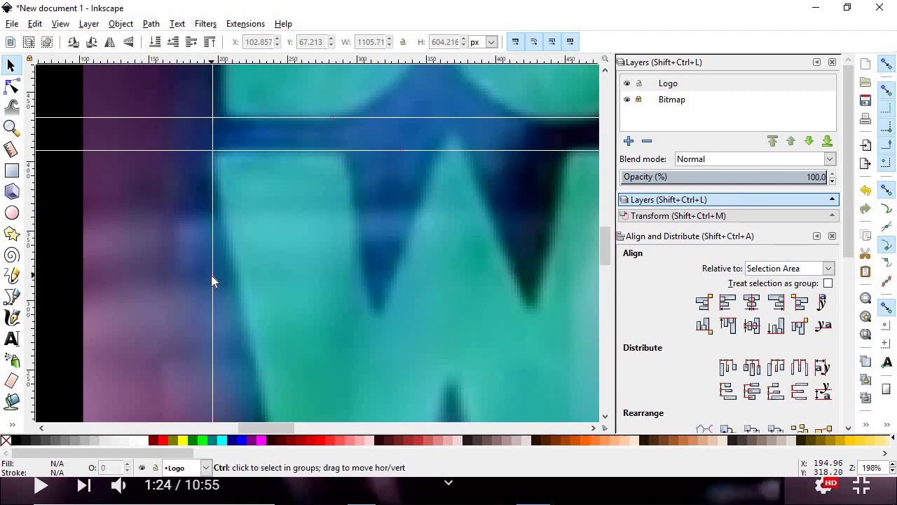
Place a second vertical guide along the outer right edge of the O in WHO
scroll(211, 275, down, 4)
scroll(373, 283, up, 3)
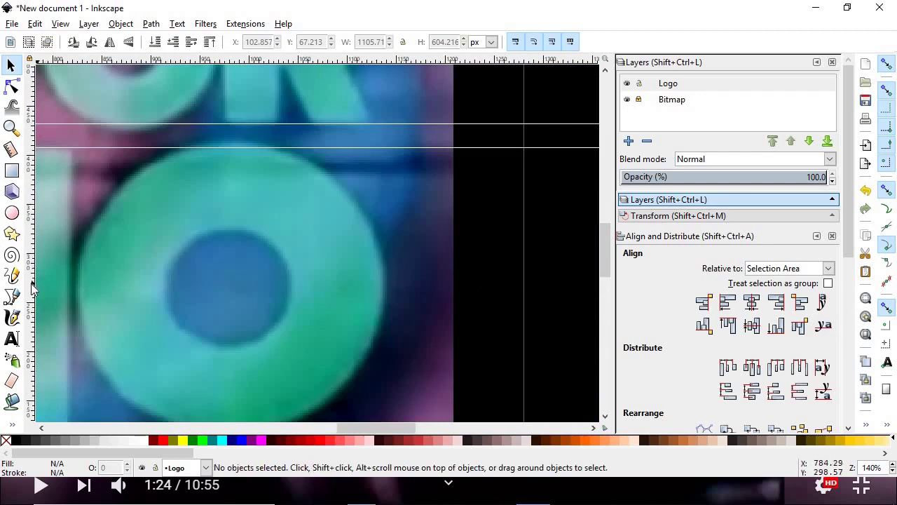
drag(31, 288, 385, 322)
scroll(345, 312, down, 6)
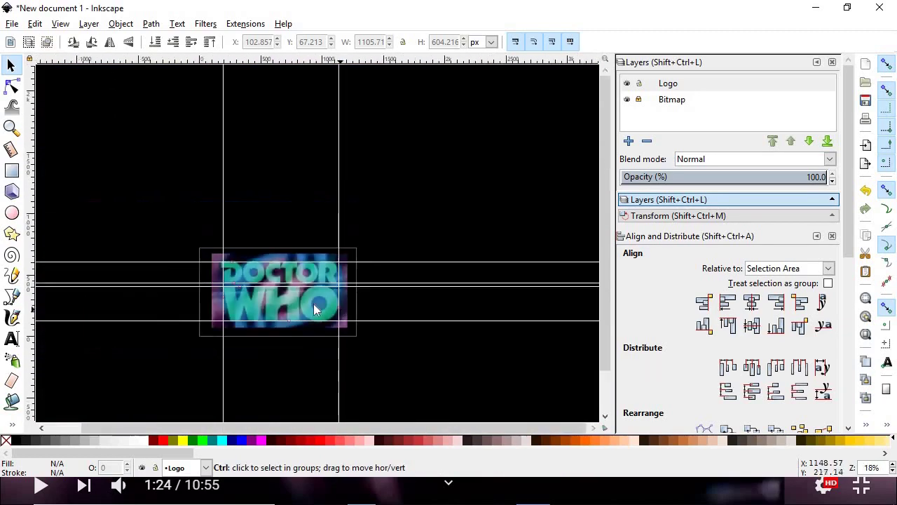
scroll(309, 305, up, 2)
scroll(291, 307, up, 1)
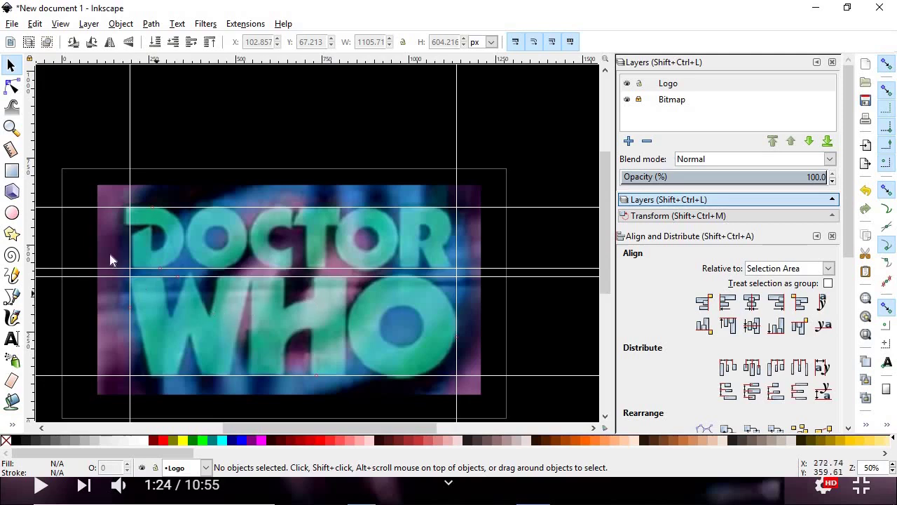
Draw a rectangle about 299 by 133 px over the W in WHO and keep it selected
click(12, 171)
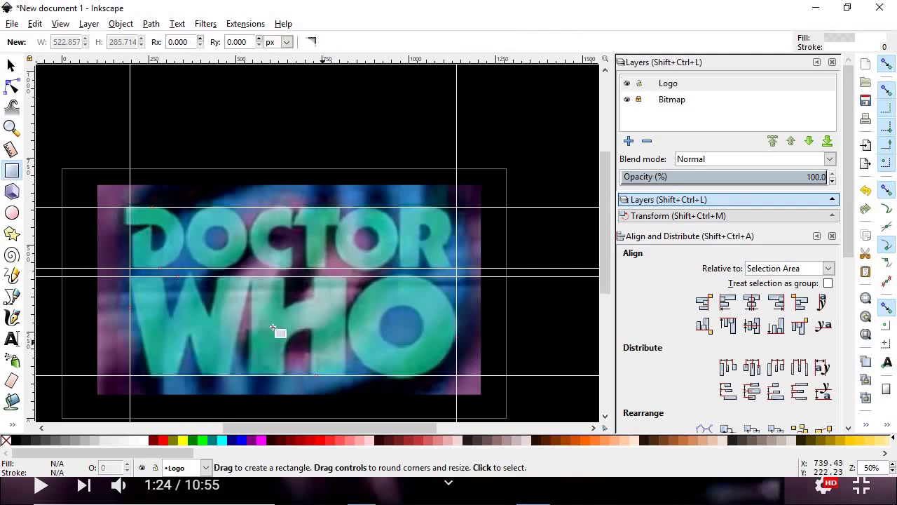
drag(175, 303, 278, 348)
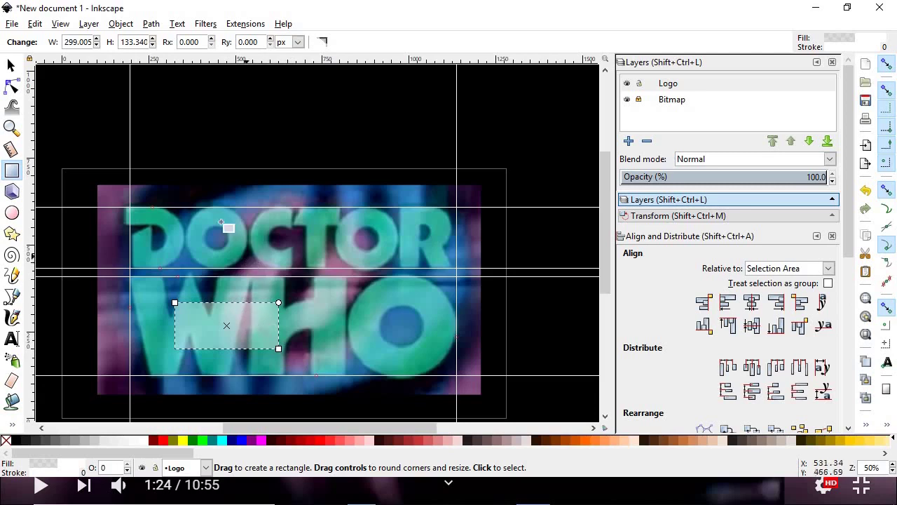
click(11, 65)
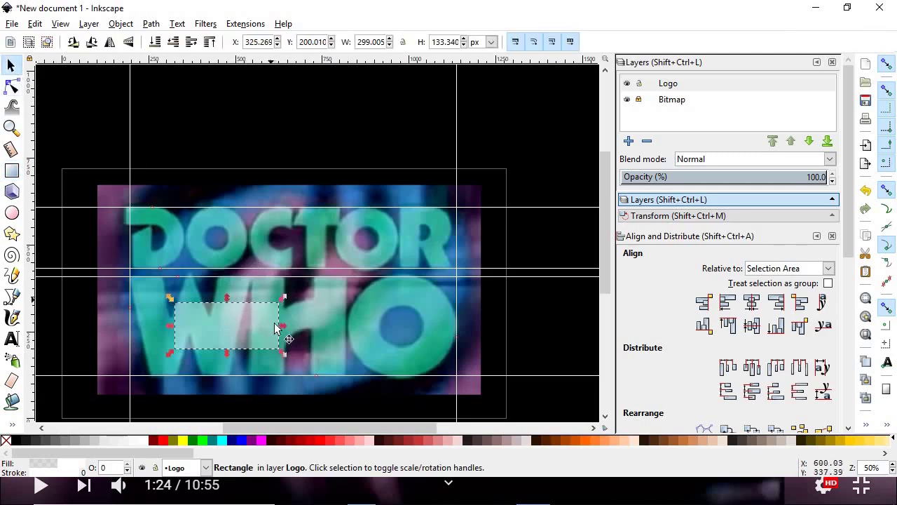
Try a red fill on the rectangle, then set it to white (255, 255, 255) with an alpha of 100
click(165, 442)
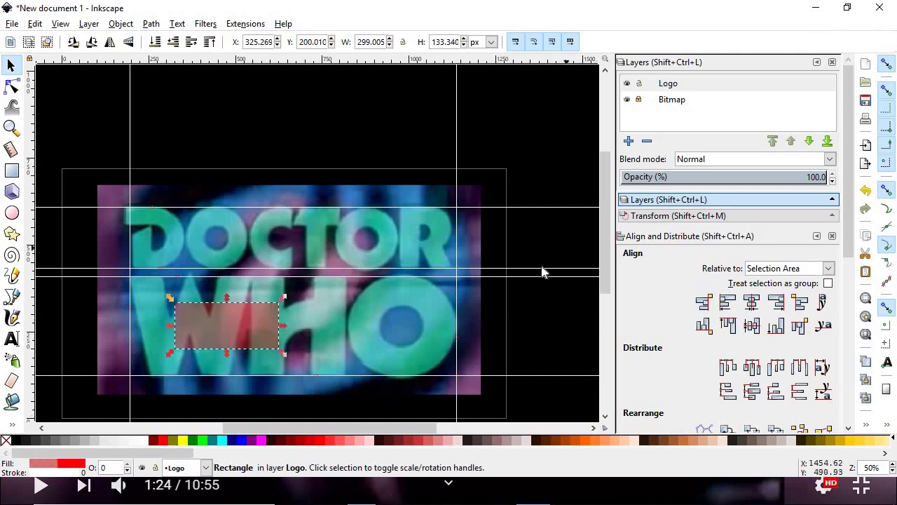
right_click(256, 323)
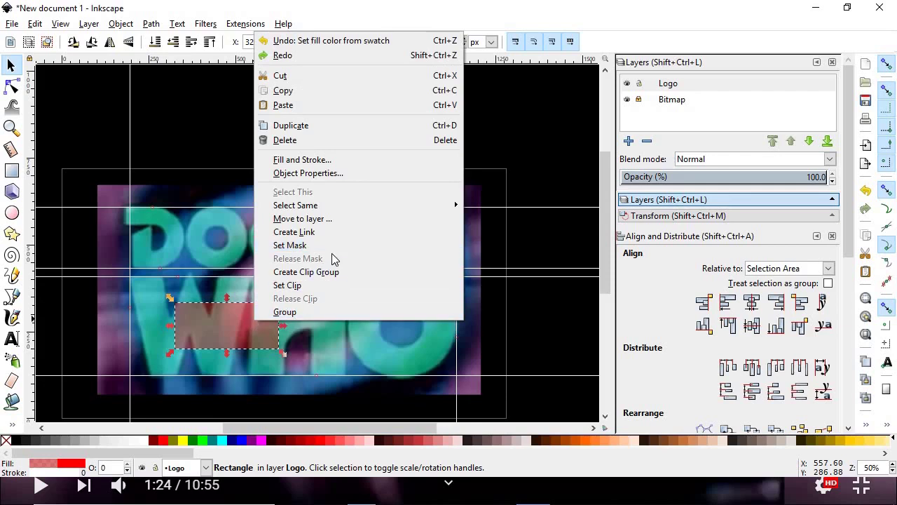
click(343, 160)
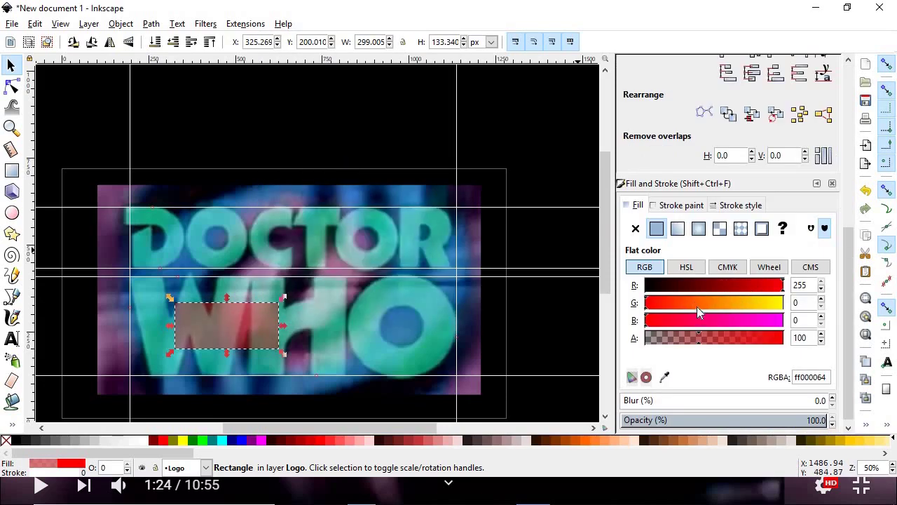
drag(697, 306, 788, 315)
drag(715, 321, 827, 335)
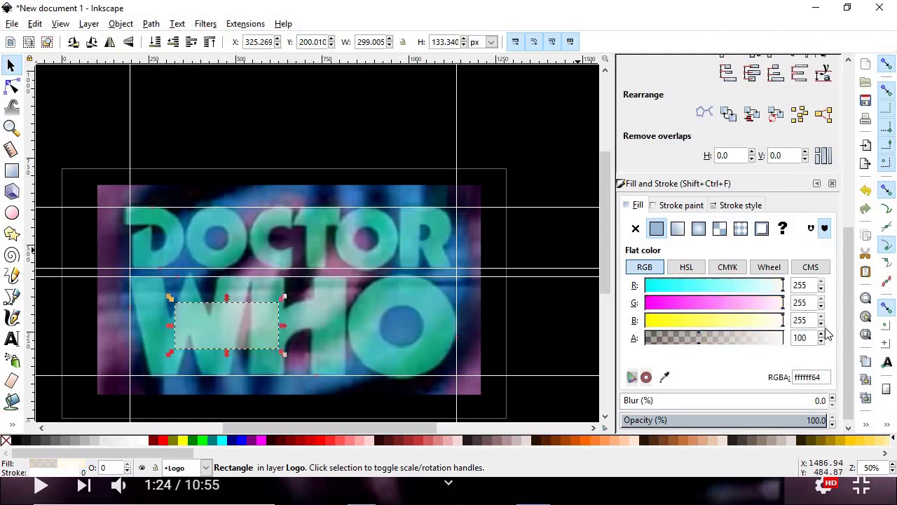
drag(740, 339, 699, 344)
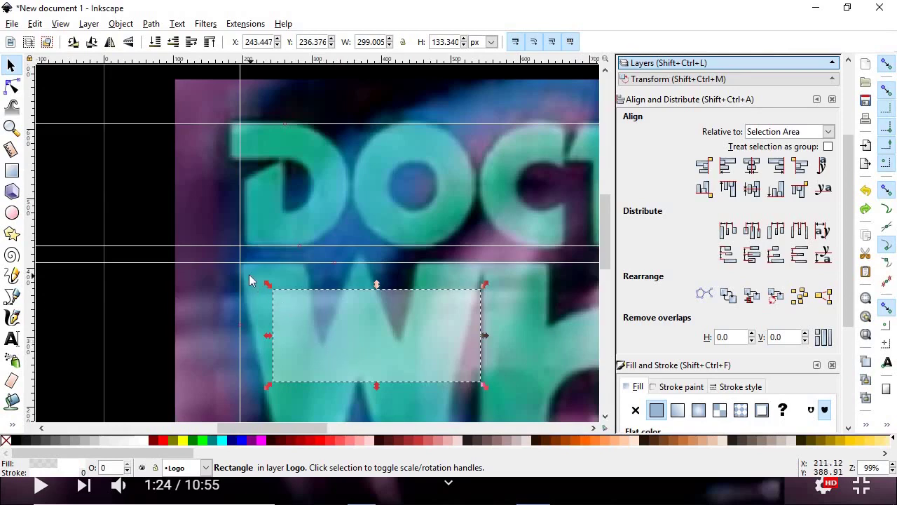
Move the rectangle so its upper-left corner snaps to the guide intersection at the W's upper-left corner
scroll(250, 275, up, 2)
drag(346, 339, 280, 285)
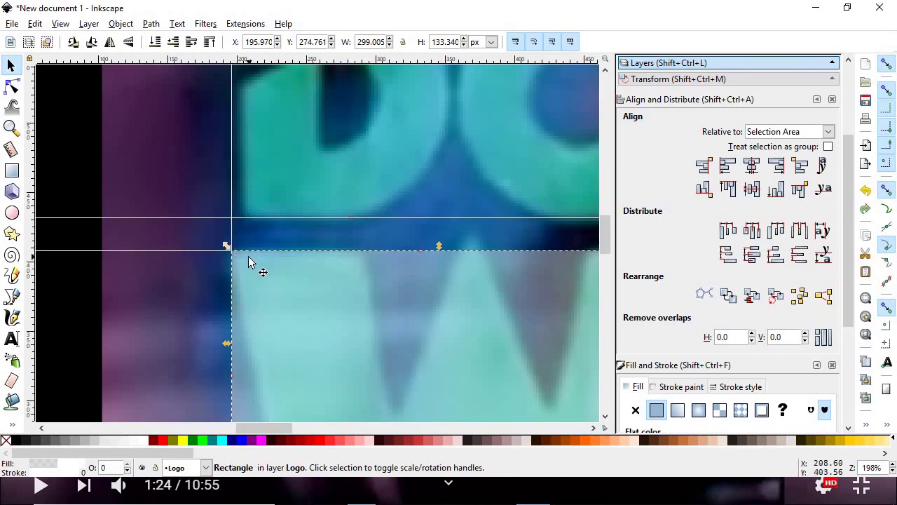
scroll(280, 266, down, 8)
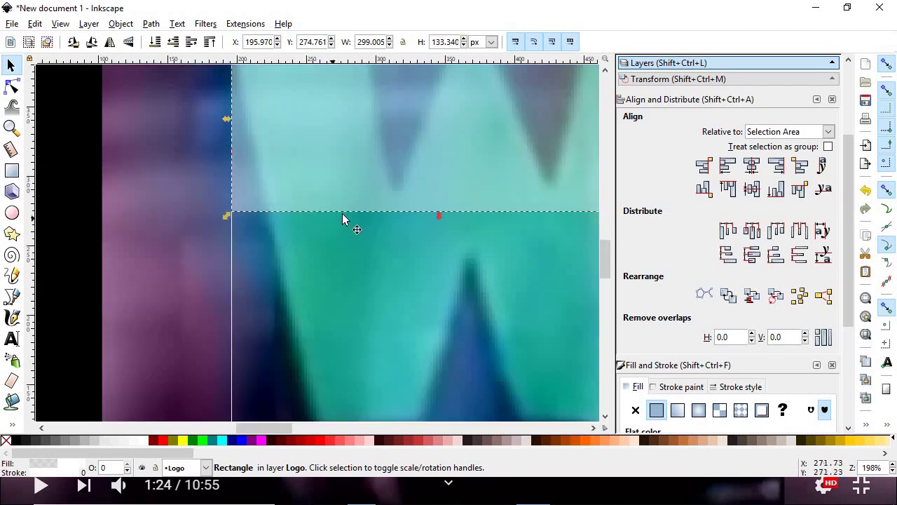
scroll(342, 214, up, 6)
Narrow the rectangle from its right side to about 95 px wide, matching the top of the W's first stroke
ctrl+scroll(342, 213, down, 3)
ctrl+scroll(459, 227, up, 1)
ctrl+scroll(400, 224, up, 1)
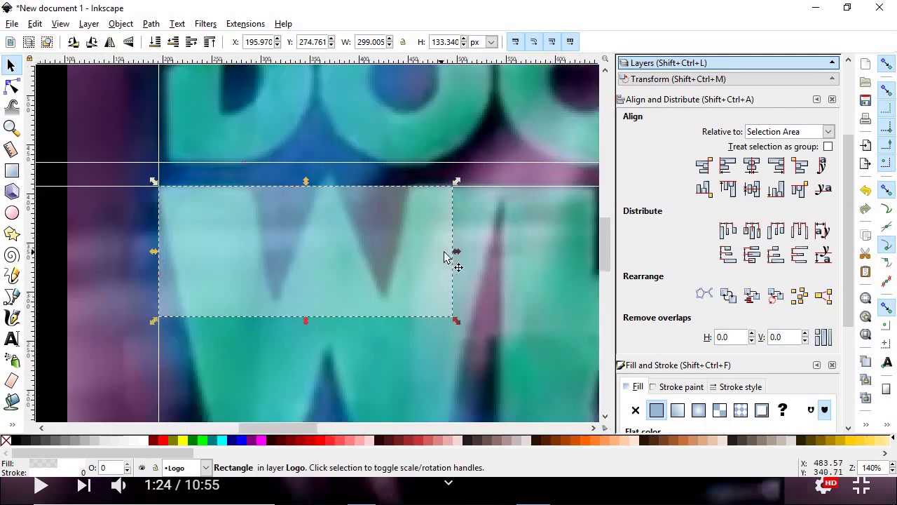
drag(457, 251, 258, 247)
ctrl+scroll(241, 188, up, 3)
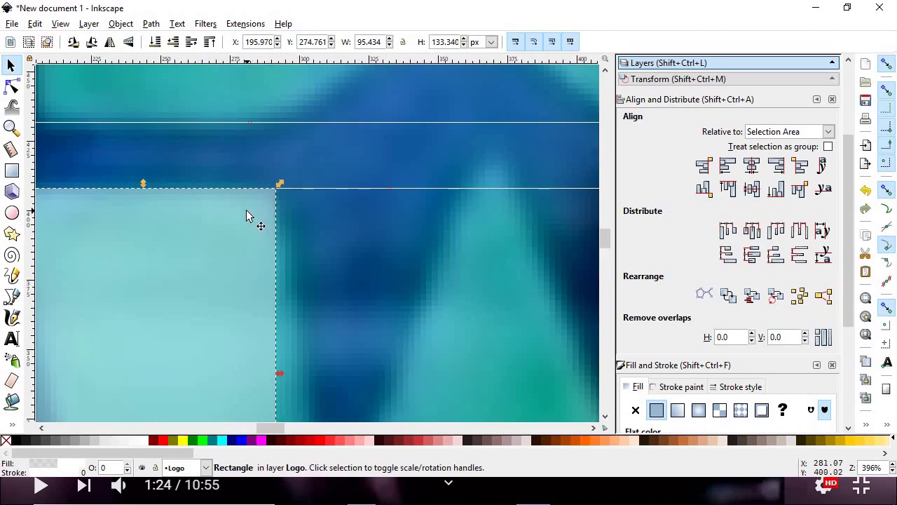
ctrl+scroll(248, 210, down, 4)
Stretch the rectangle's bottom edge down to the lower guide at the foot of the W, about 285 px high
ctrl+scroll(215, 339, up, 1)
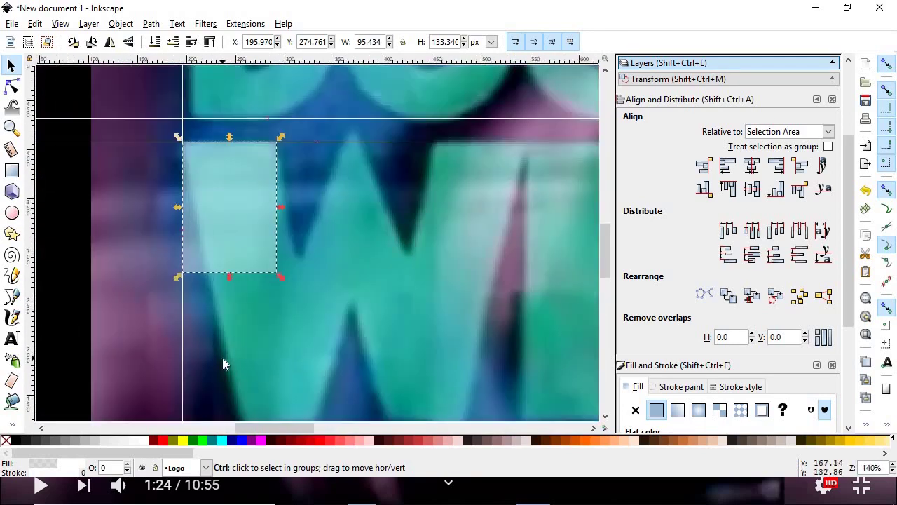
scroll(231, 336, down, 2)
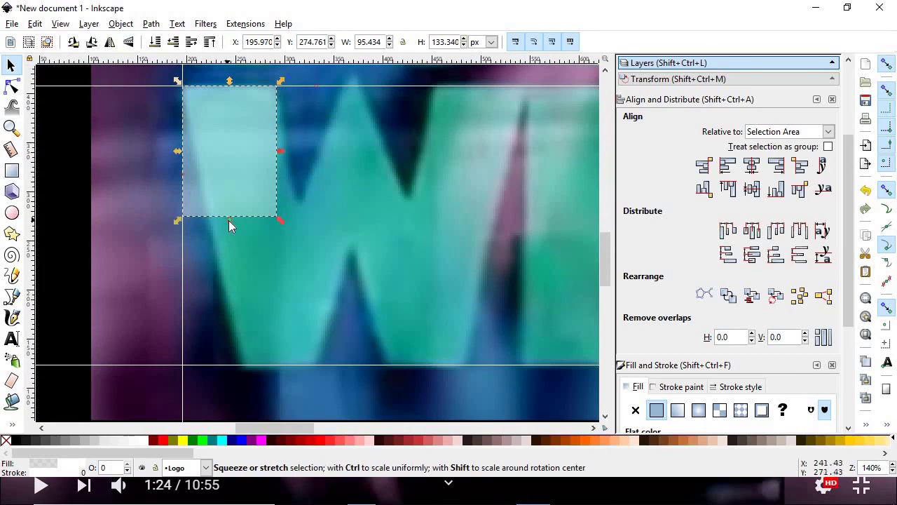
drag(229, 220, 237, 365)
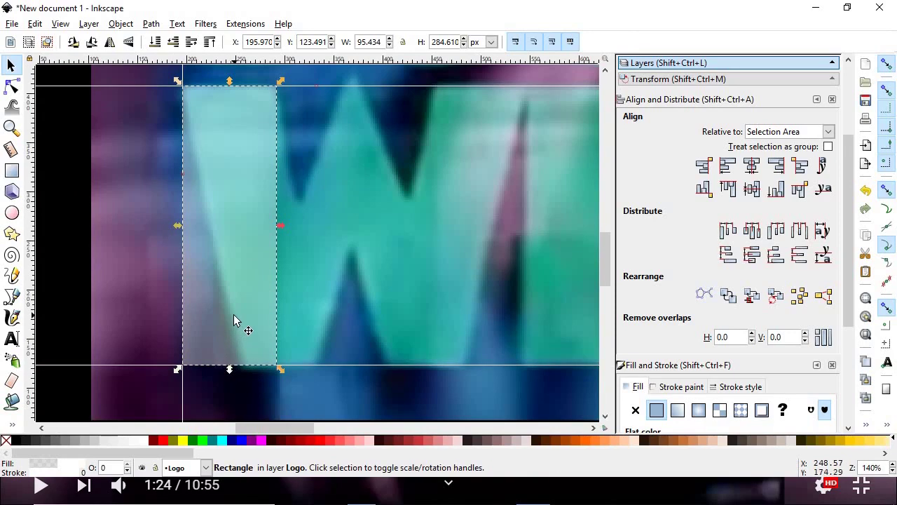
scroll(242, 261, down, 2)
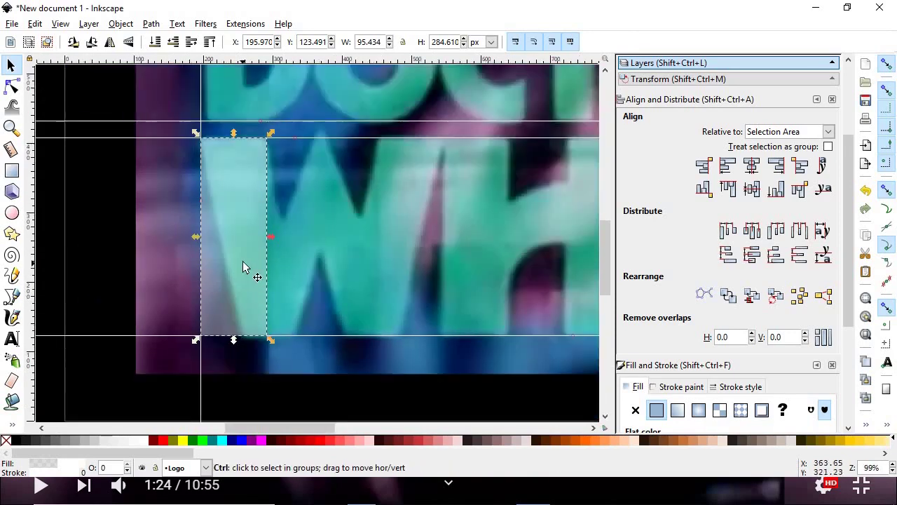
scroll(235, 253, up, 1)
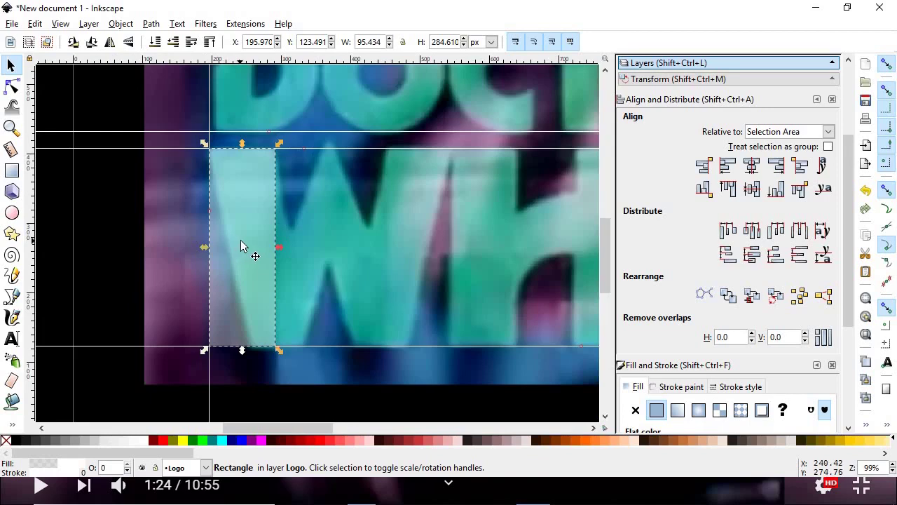
Duplicate the rectangle and place the copy in the black area left of the screenshot
key(ctrl)
key(ctrl+d)
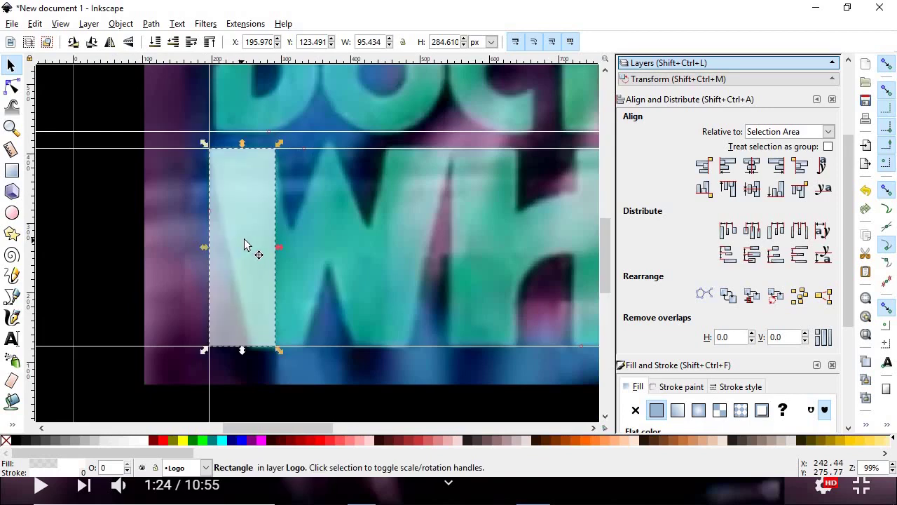
drag(252, 237, 93, 275)
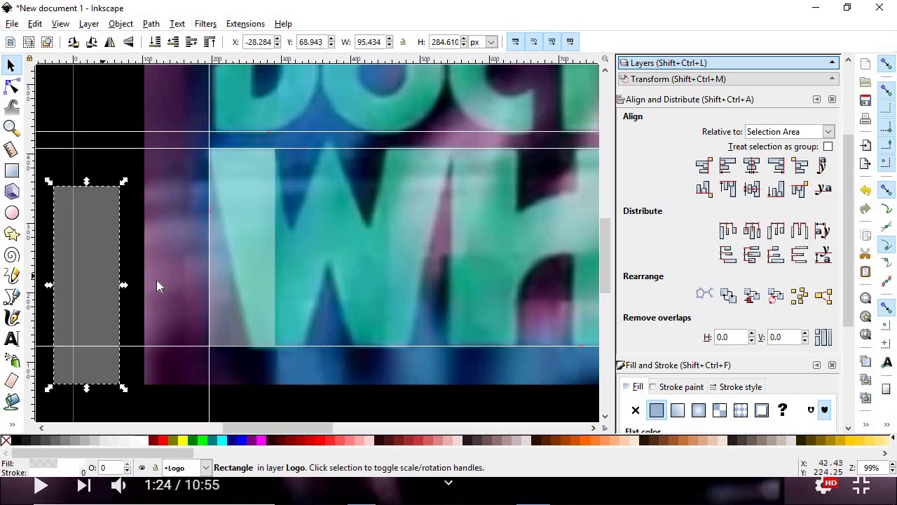
Skew the original rectangle's bottom edge rightward to follow the W's first stroke, making its overall width about 146 px
click(244, 300)
ctrl+scroll(247, 372, up, 1)
ctrl+scroll(247, 382, up, 1)
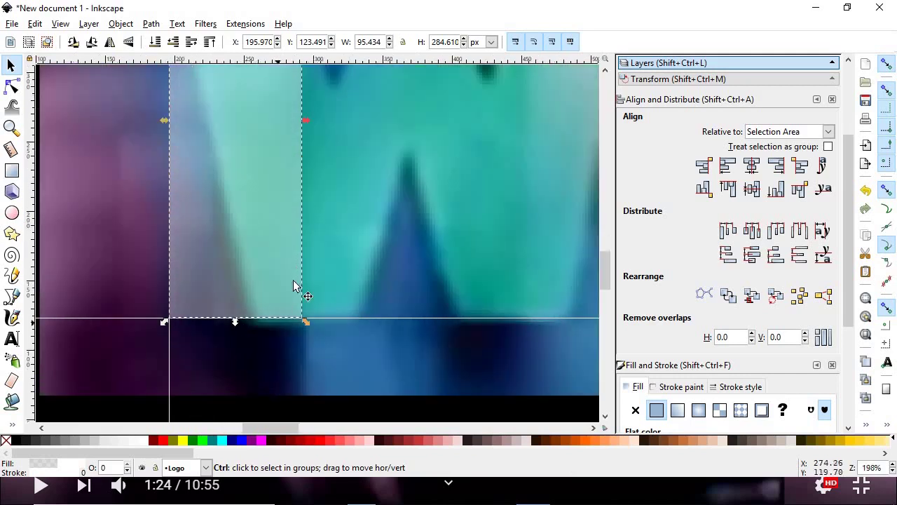
click(247, 245)
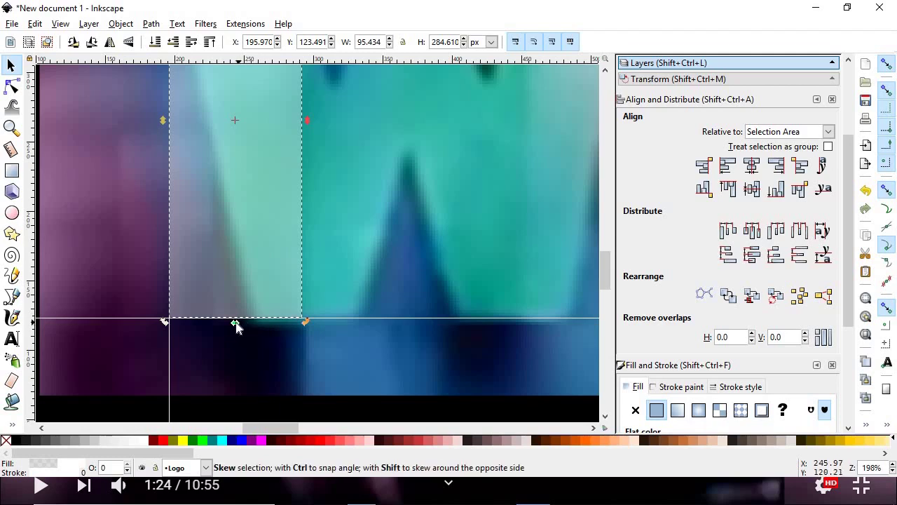
drag(236, 324, 307, 323)
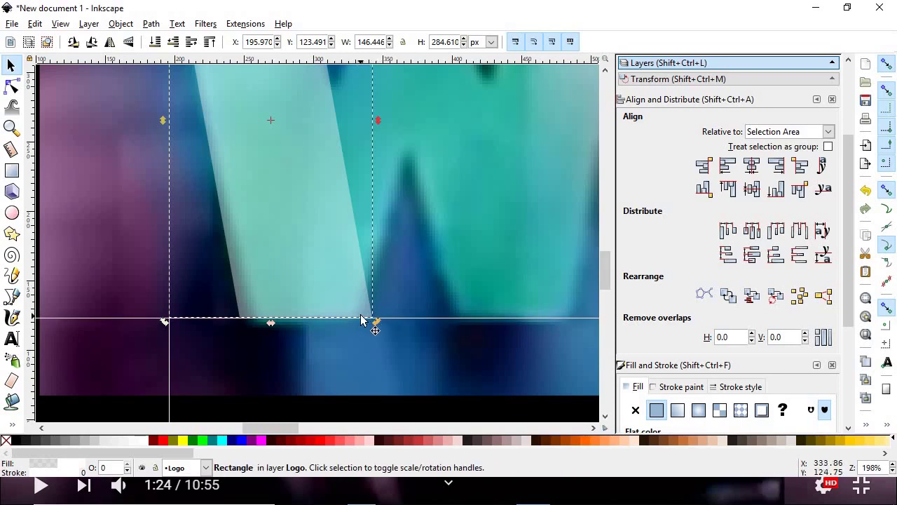
Convert the skewed rectangle to a path and move its lower-right node inward along the lower guide to about X 335 px
click(153, 24)
click(174, 42)
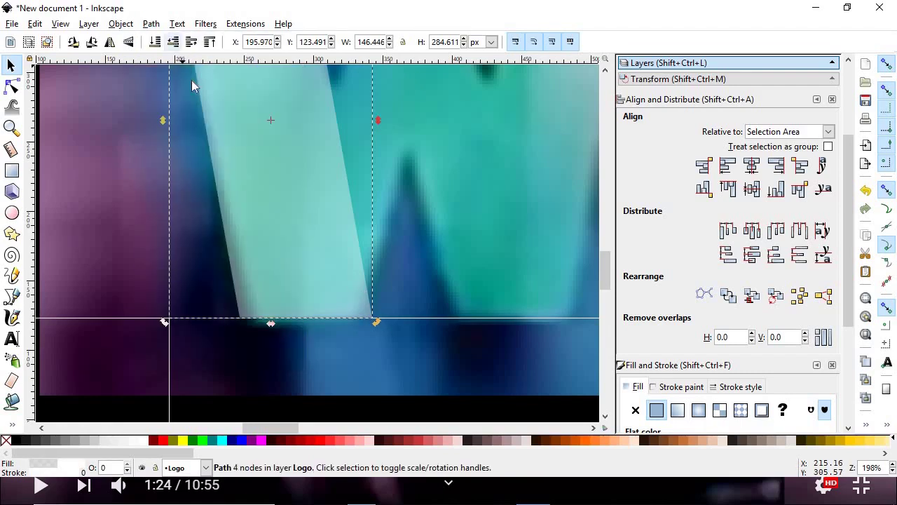
click(13, 87)
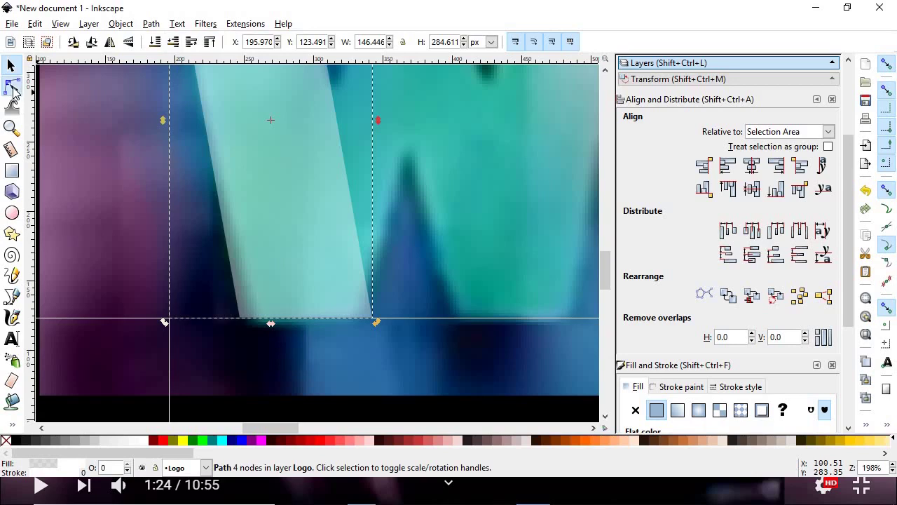
click(375, 319)
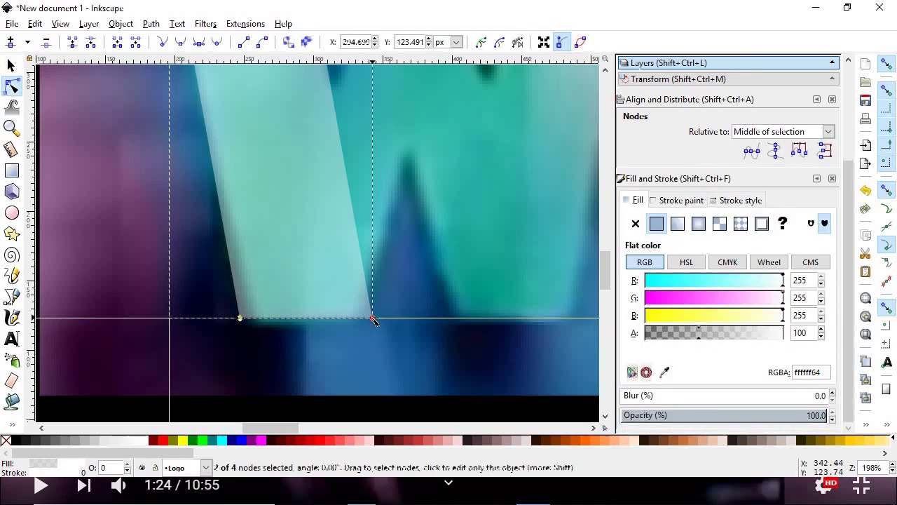
scroll(382, 323, up, 2)
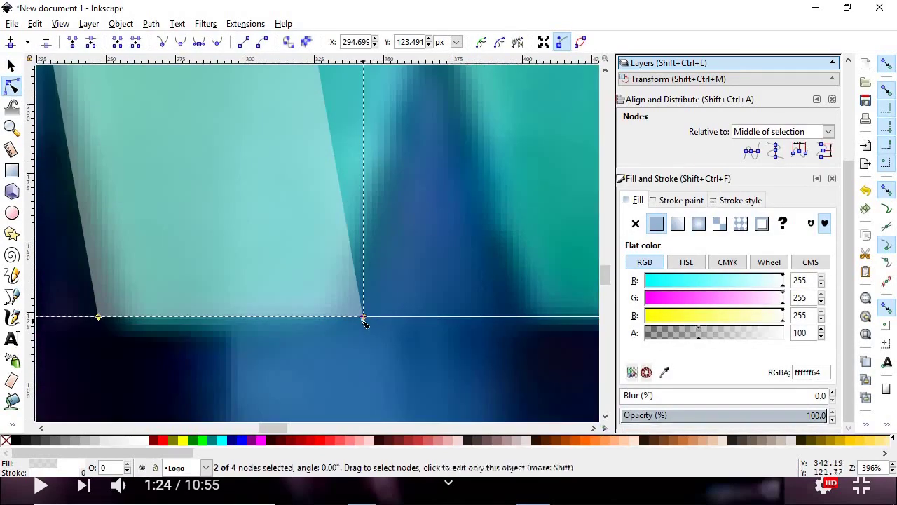
click(363, 317)
drag(363, 317, 343, 319)
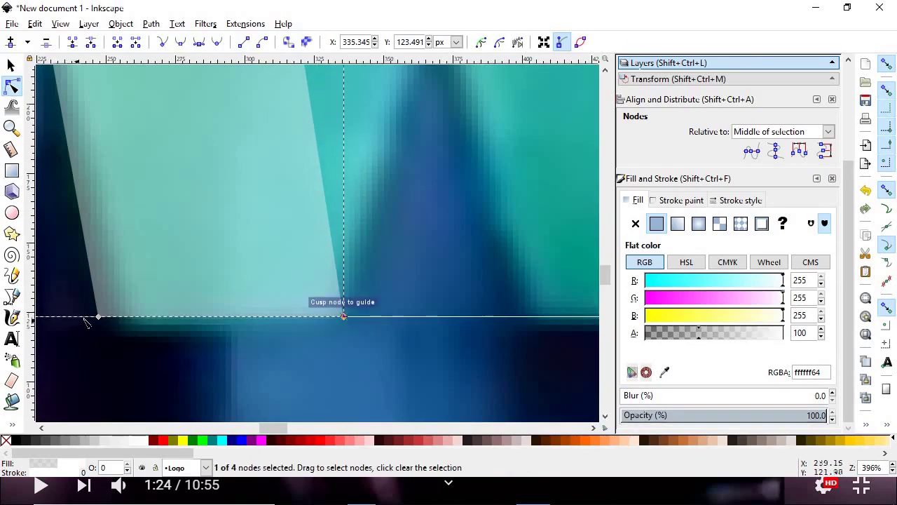
Move the path's lower-left node inward along the lower guide to about X 254 px, matching the stroke's foot
drag(100, 317, 124, 318)
scroll(220, 267, down, 3)
scroll(221, 265, down, 1)
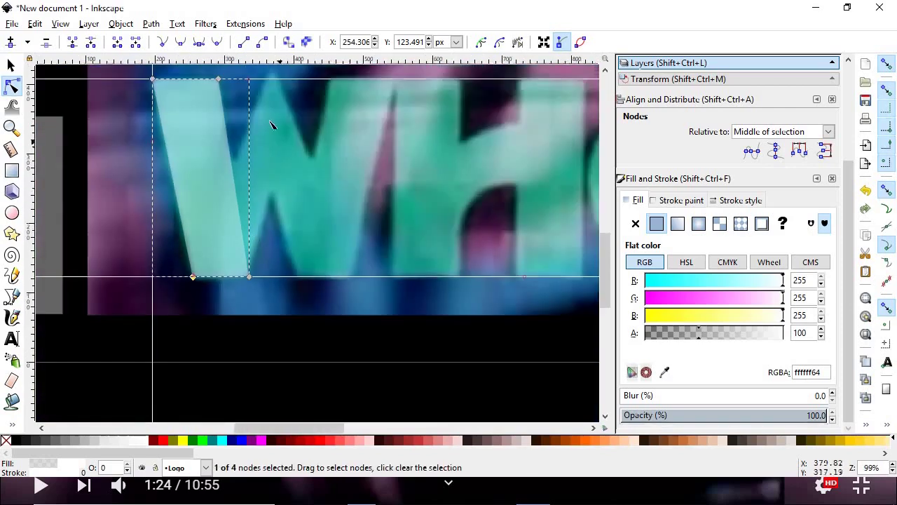
Start a straight-segment path at the slanted stroke's lower-right corner and run it up to the tip of the W's lower notch
scroll(273, 122, up, 2)
scroll(272, 159, down, 1)
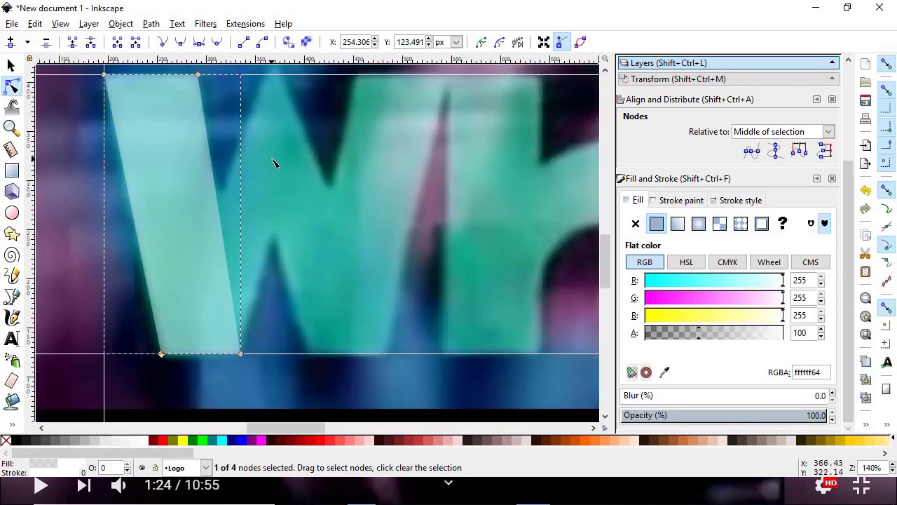
click(11, 297)
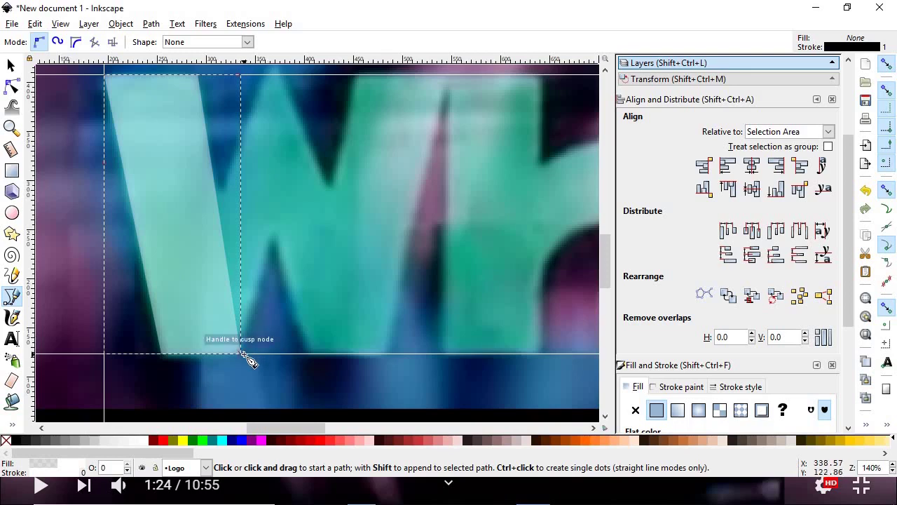
click(242, 354)
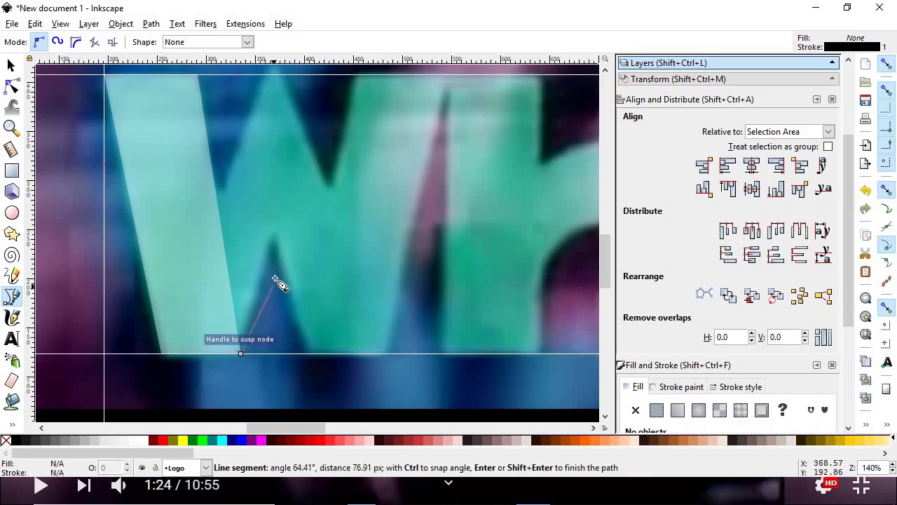
scroll(273, 246, up, 4)
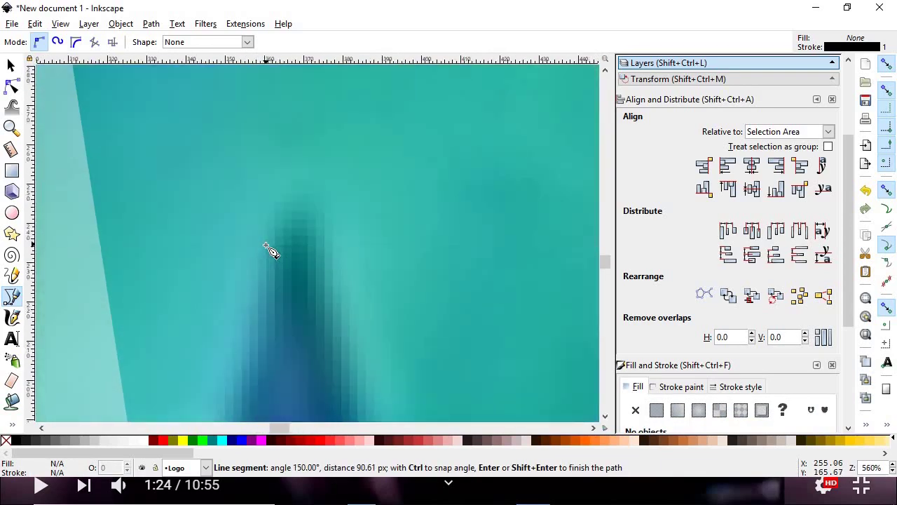
click(297, 220)
scroll(299, 231, up, 10)
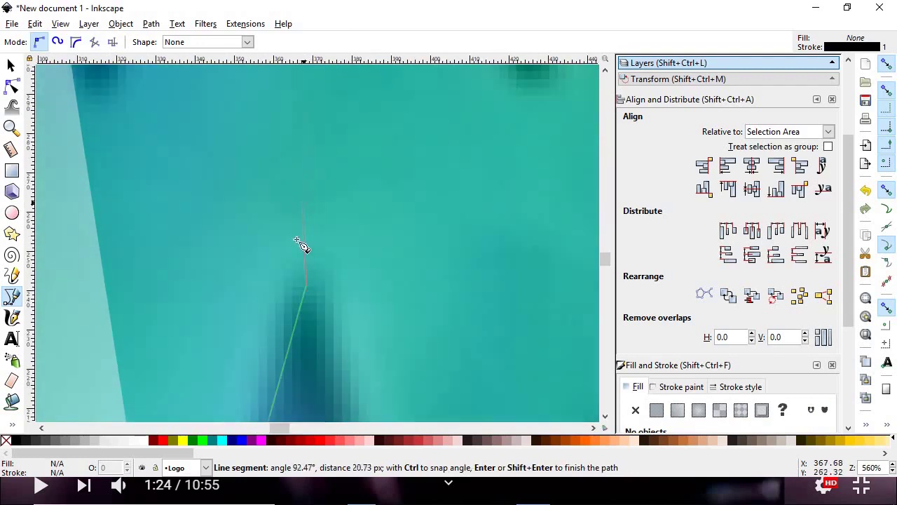
Continue the path vertically about 178 px to the W's centre peak, and add a segment down into the slanted stroke
scroll(300, 238, up, 12)
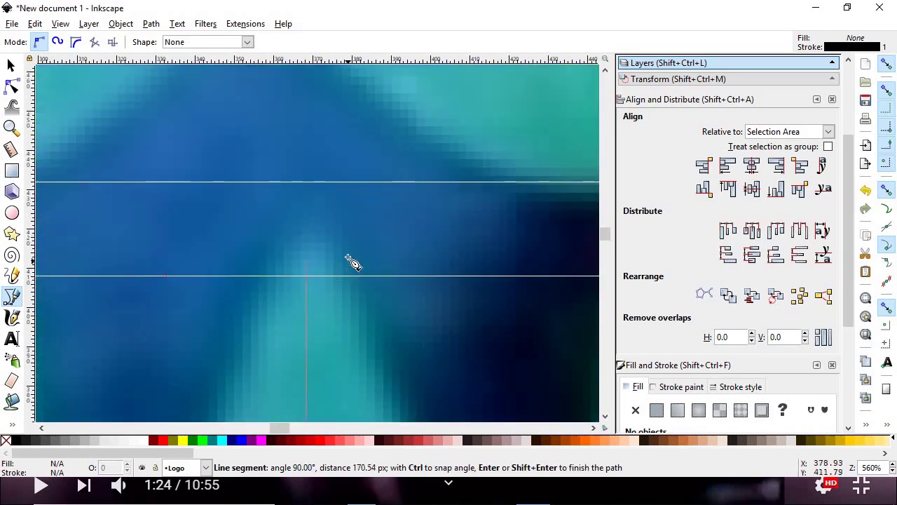
ctrl+click(351, 230)
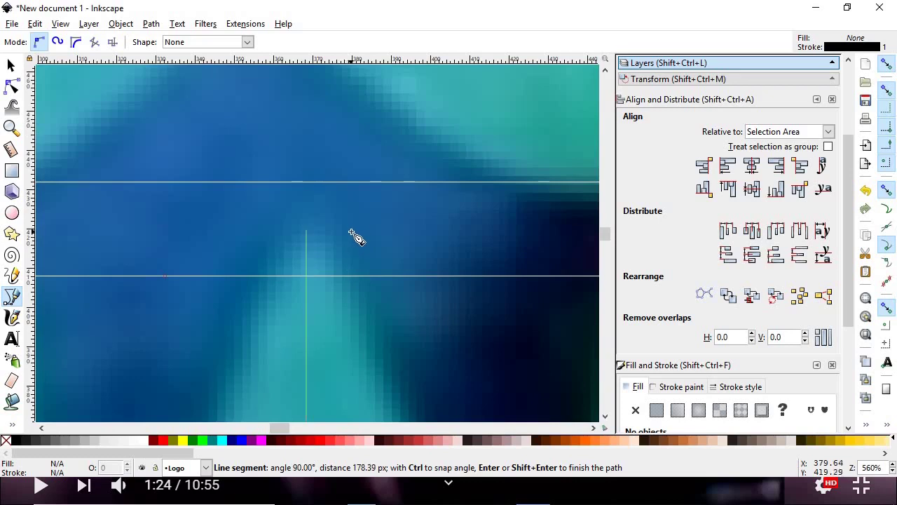
scroll(354, 242, down, 5)
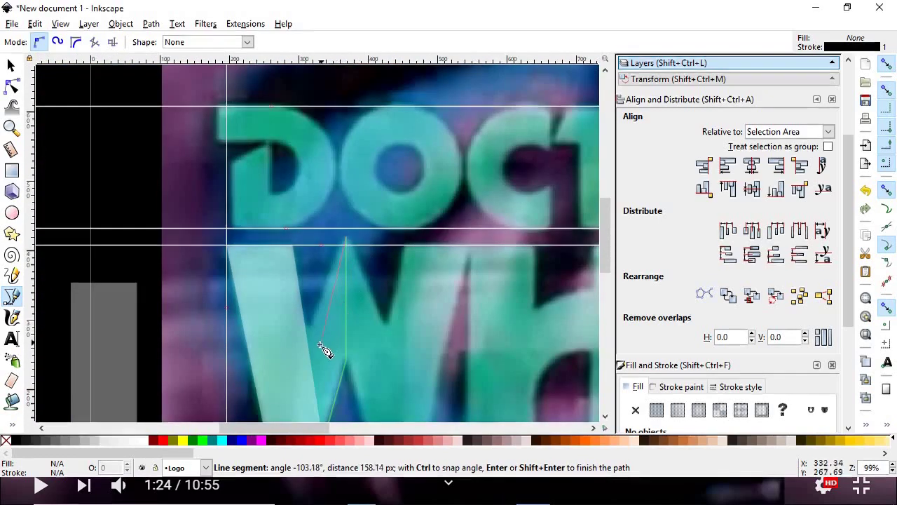
scroll(306, 357, up, 2)
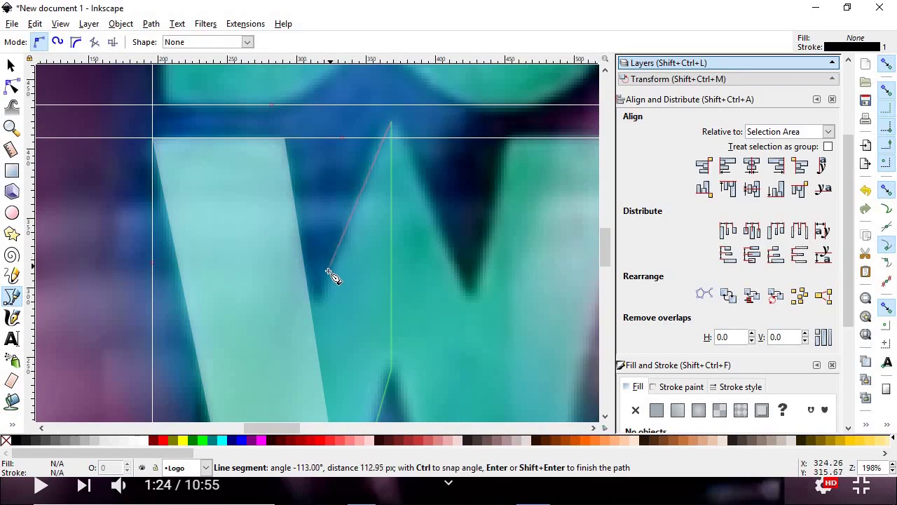
click(304, 334)
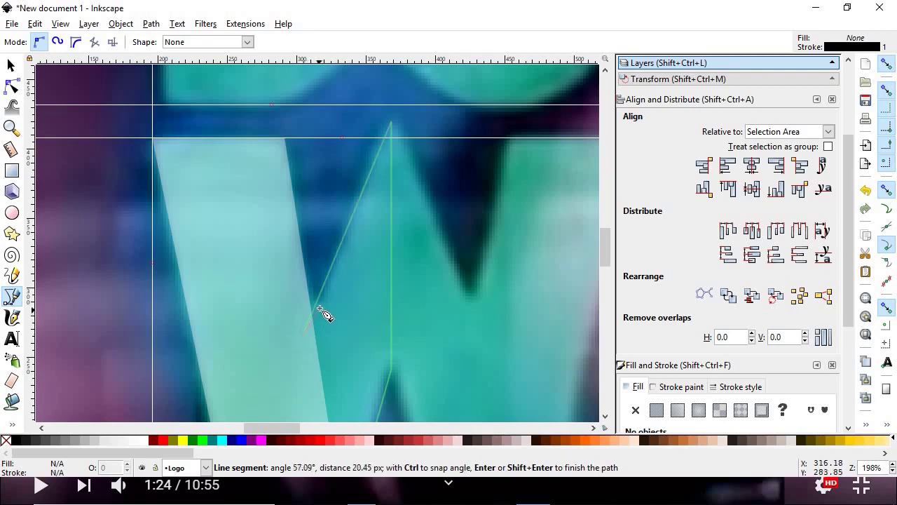
Close the path at its starting corner and union it with the slanted stroke to form half of the W
scroll(320, 311, down, 7)
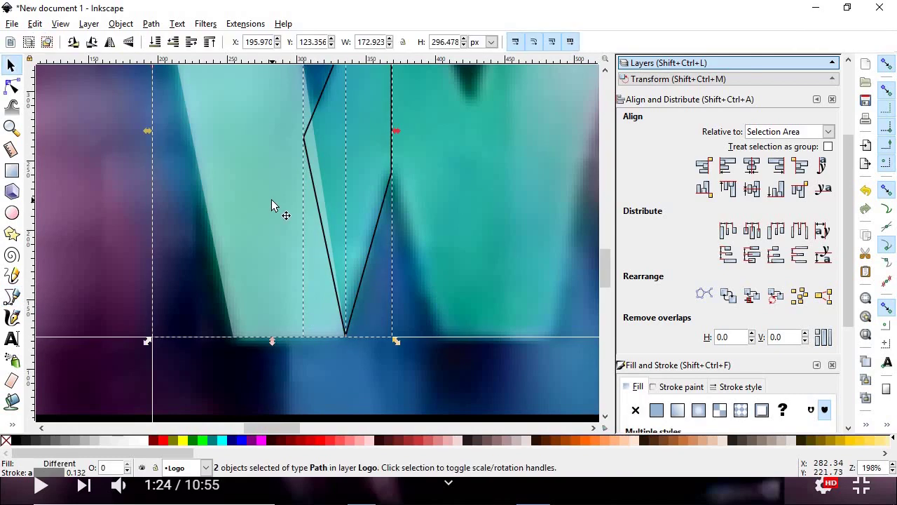
key(ctrl+minus)
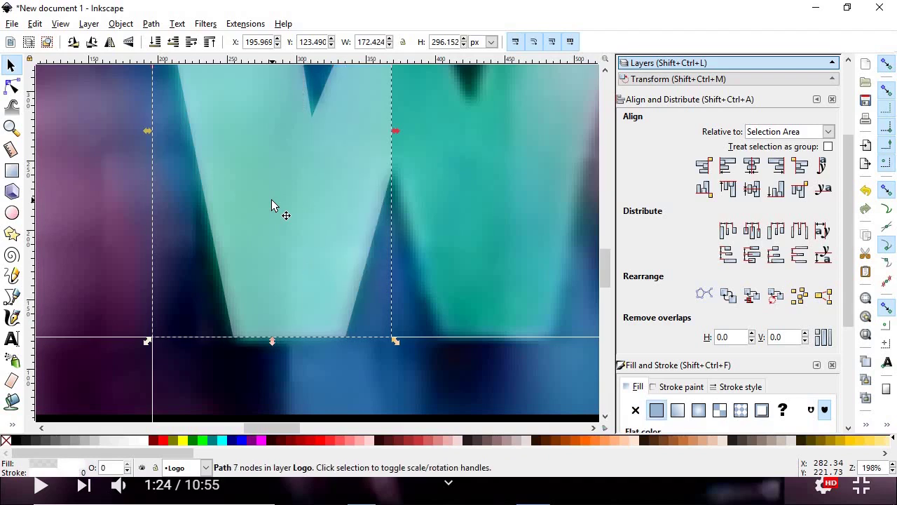
Duplicate the W half, flip the copy horizontally, and snap it against the original at X about 368.4 px so the peaks meet
scroll(303, 171, down, 3)
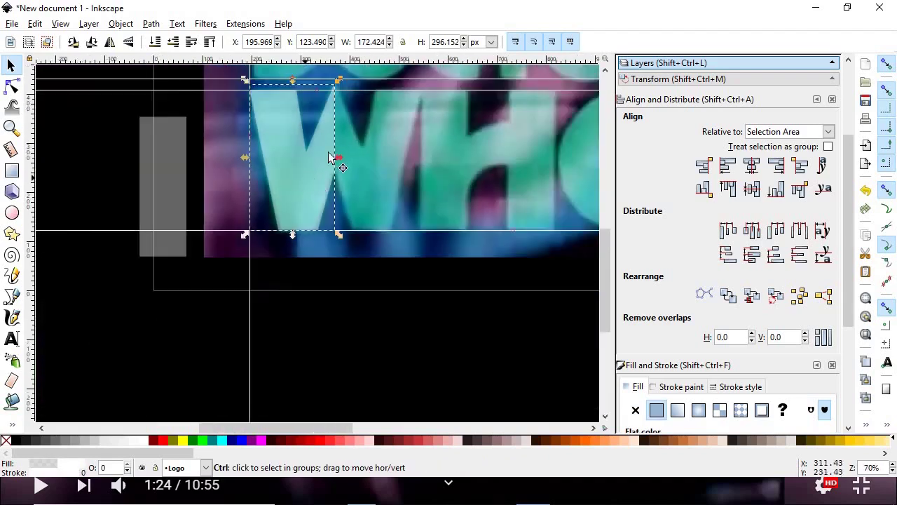
scroll(341, 112, up, 1)
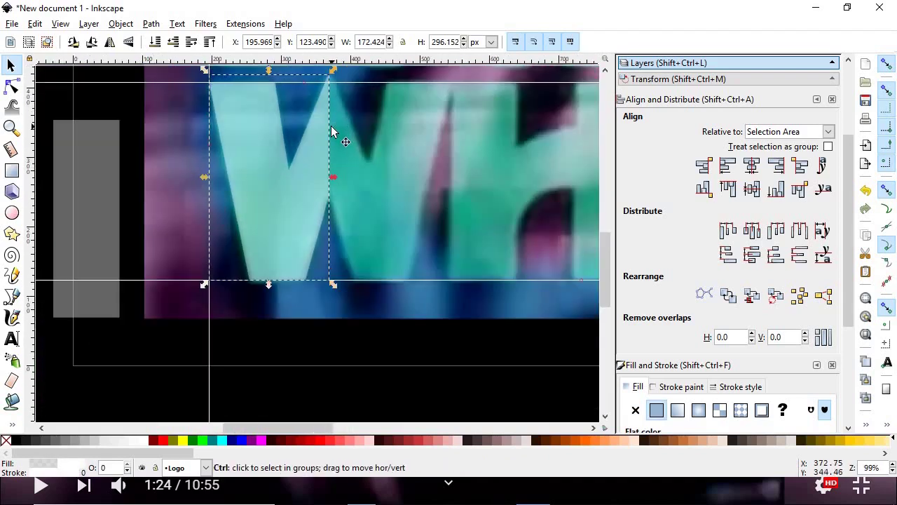
key(ctrl+d)
drag(271, 147, 239, 260)
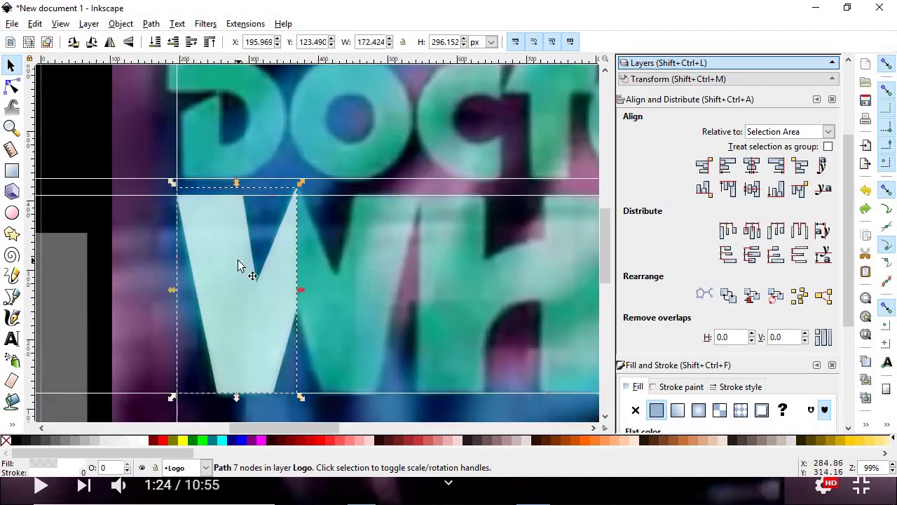
click(110, 44)
drag(223, 310, 292, 202)
ctrl+scroll(292, 203, up, 2)
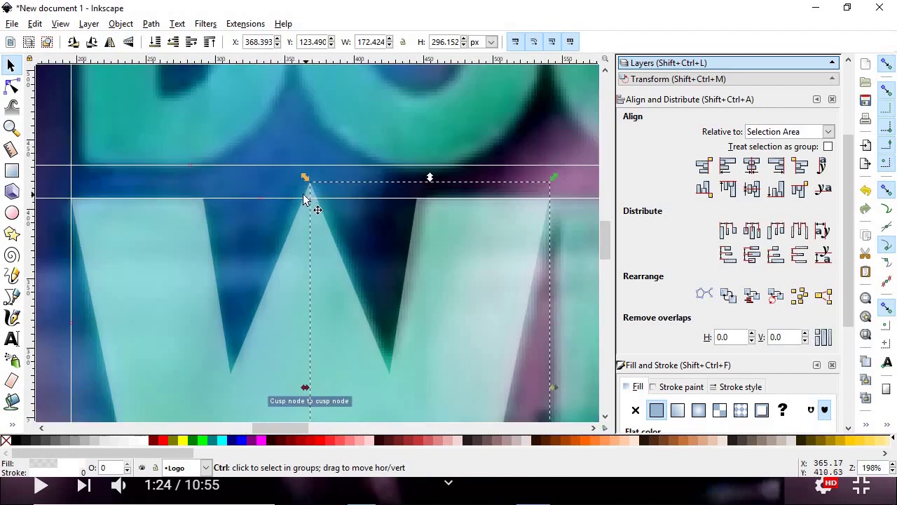
ctrl+scroll(295, 200, up, 3)
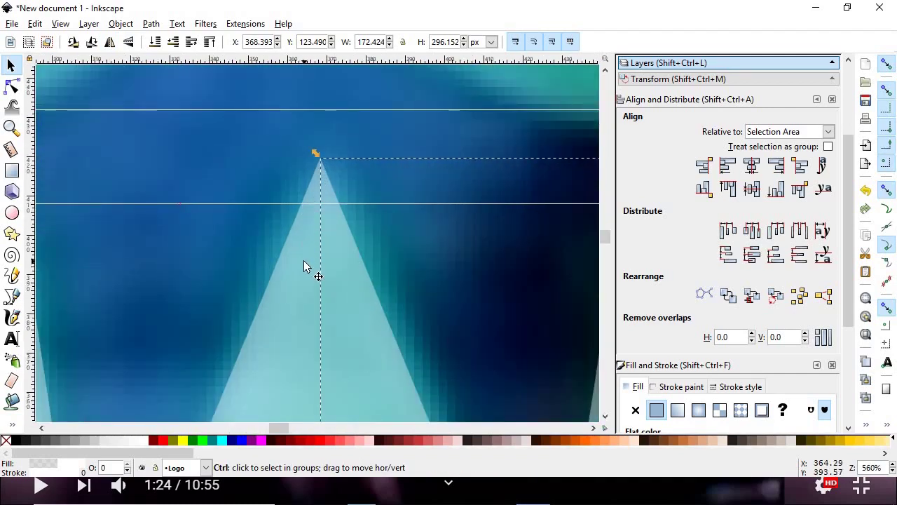
Union the two W halves into a single path
ctrl+scroll(303, 254, down, 6)
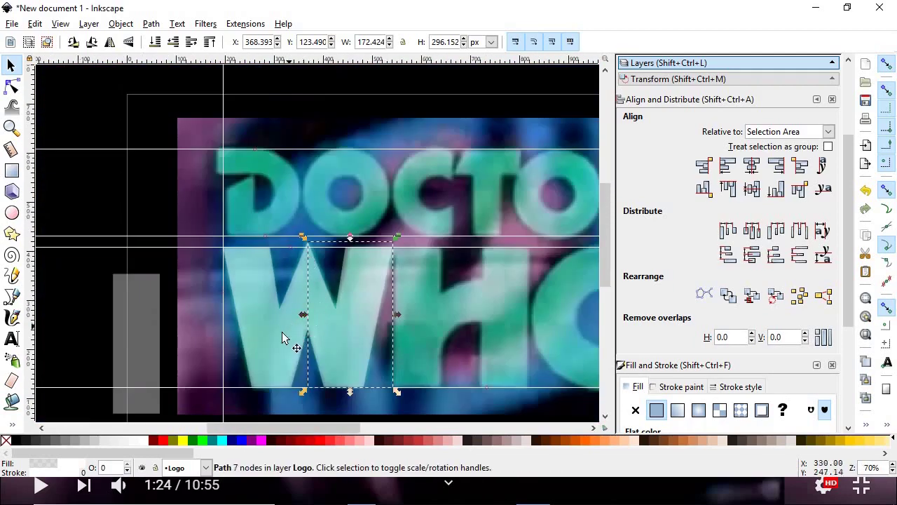
shift+click(279, 335)
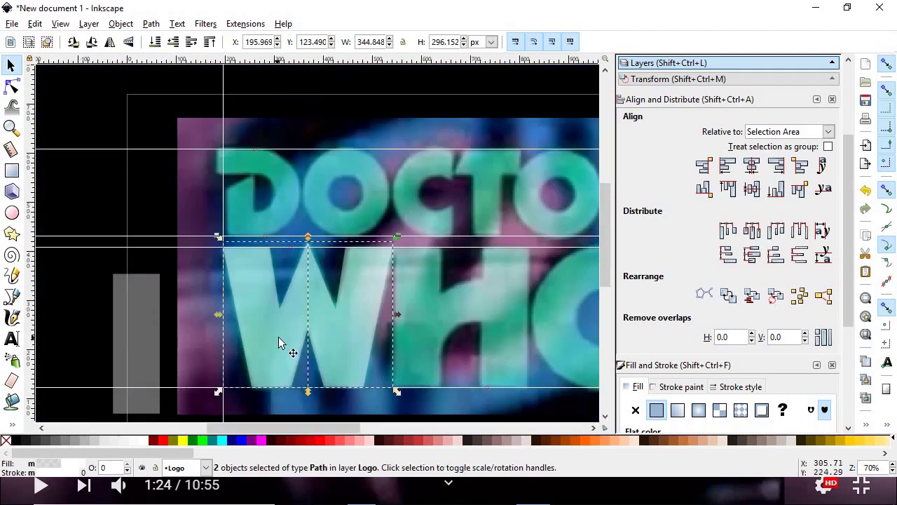
key(ctrl+plus)
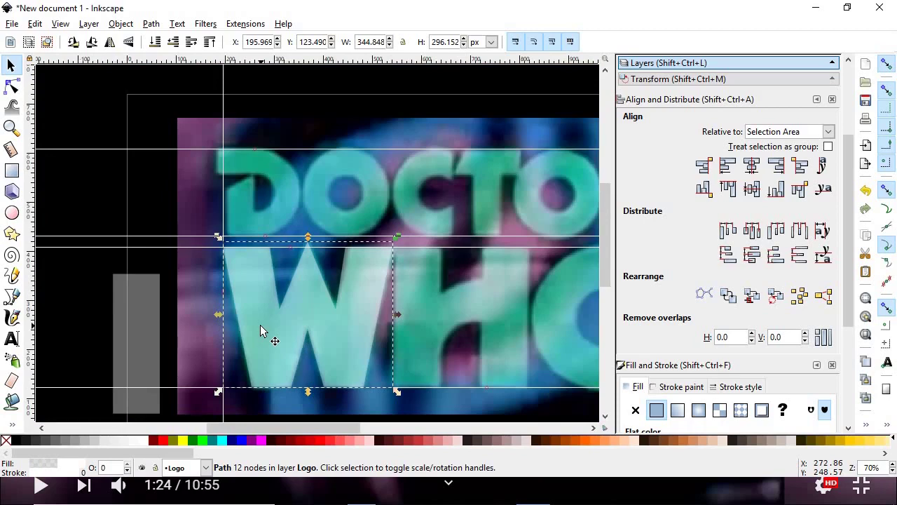
Make two copies of the spare rectangle and fit one over the H's left stem between the upper and lower guides
click(144, 360)
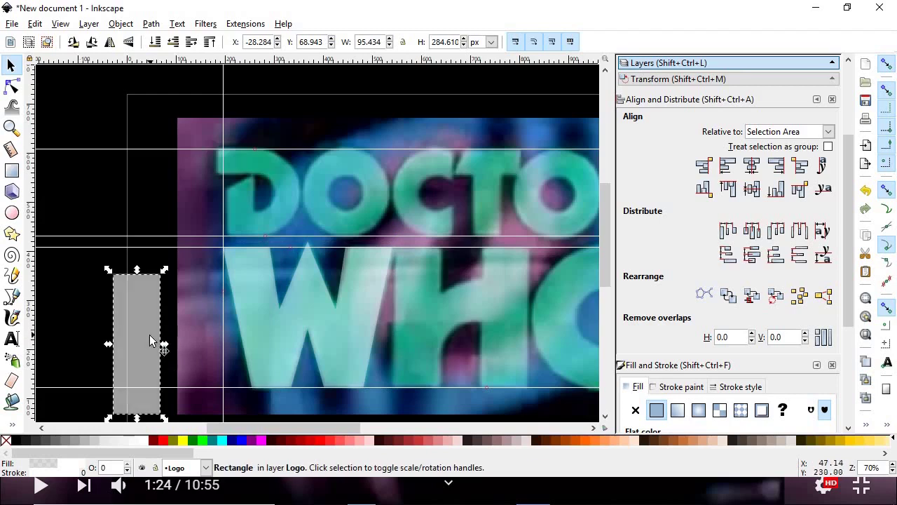
drag(145, 346, 191, 281)
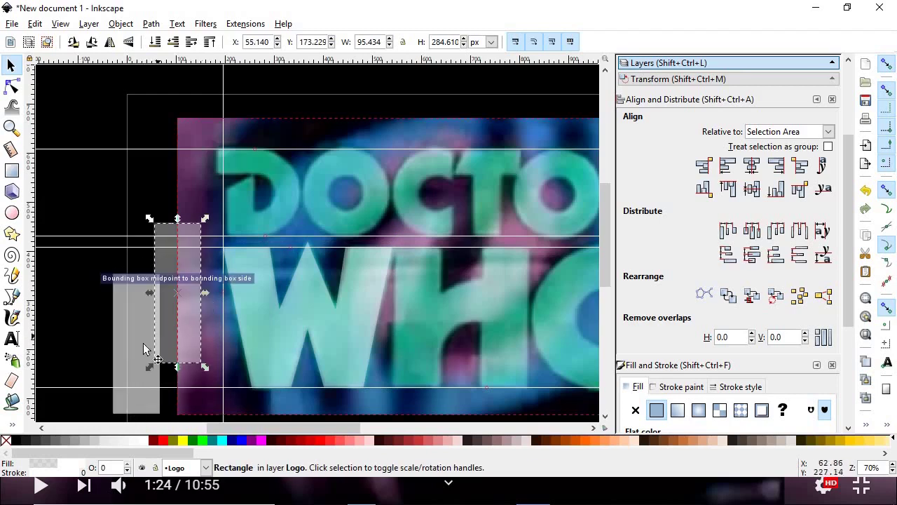
drag(124, 357, 426, 290)
scroll(421, 273, up, 2)
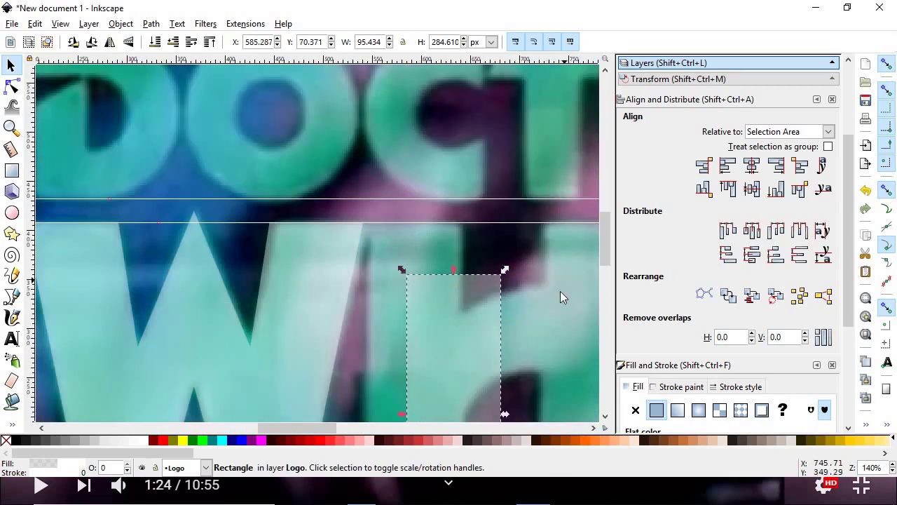
scroll(429, 237, up, 2)
drag(437, 365, 350, 256)
Fit the other rectangle copy over the H's right stem between the guides, at about X 722.6 and Y 123.5 px
scroll(350, 257, down, 4)
key(ctrl+v)
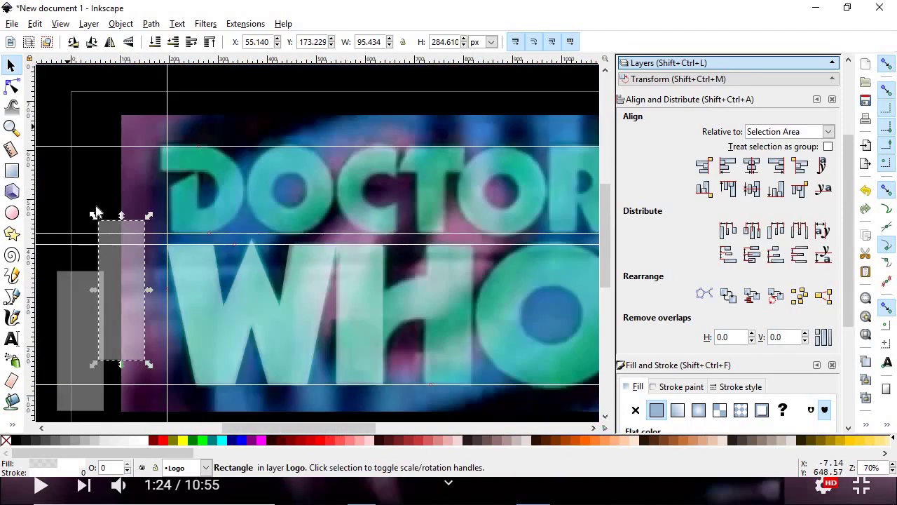
drag(123, 262, 452, 311)
scroll(448, 235, up, 3)
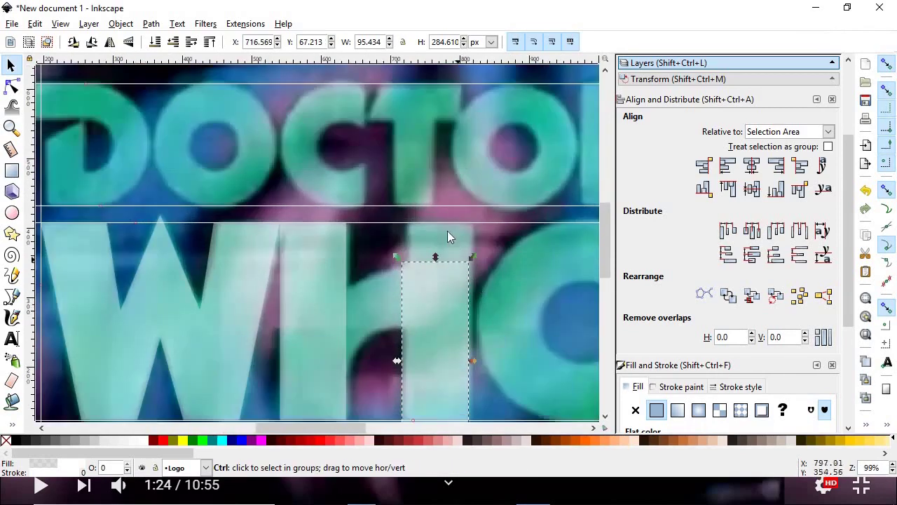
drag(442, 342, 437, 276)
Draw a closed four-sided path over the H's crossbar, with its corners slightly overlapping both stems
scroll(291, 254, down, 1)
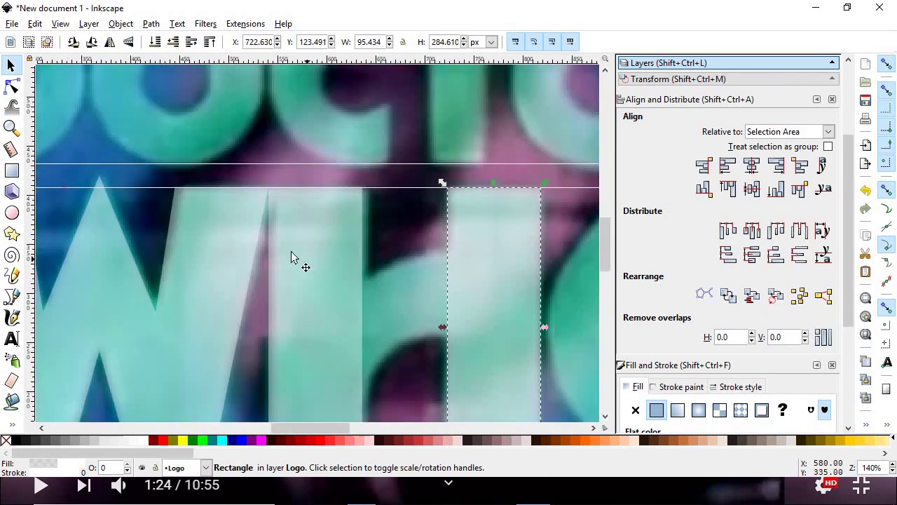
click(12, 297)
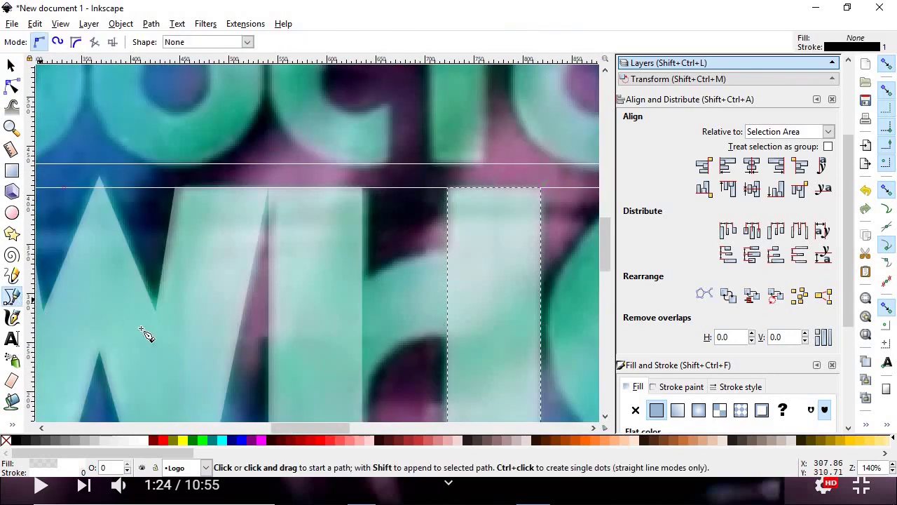
scroll(432, 280, up, 1)
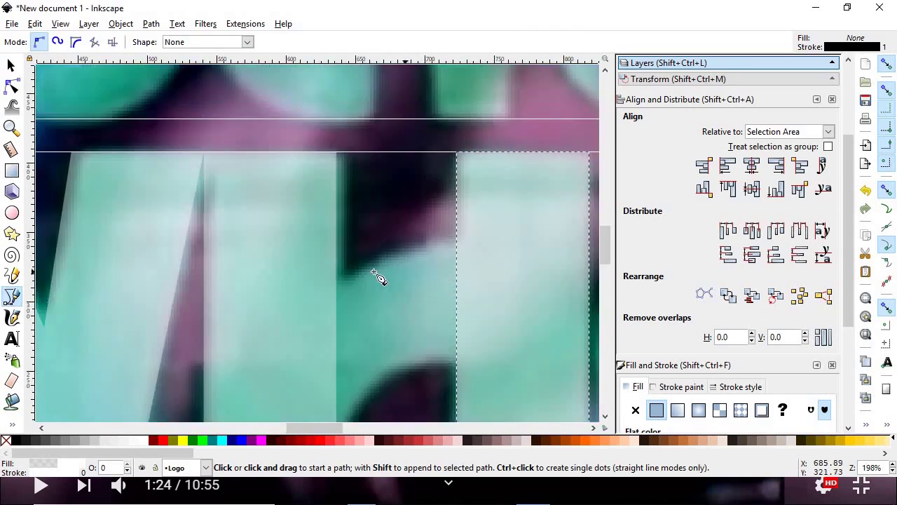
click(329, 292)
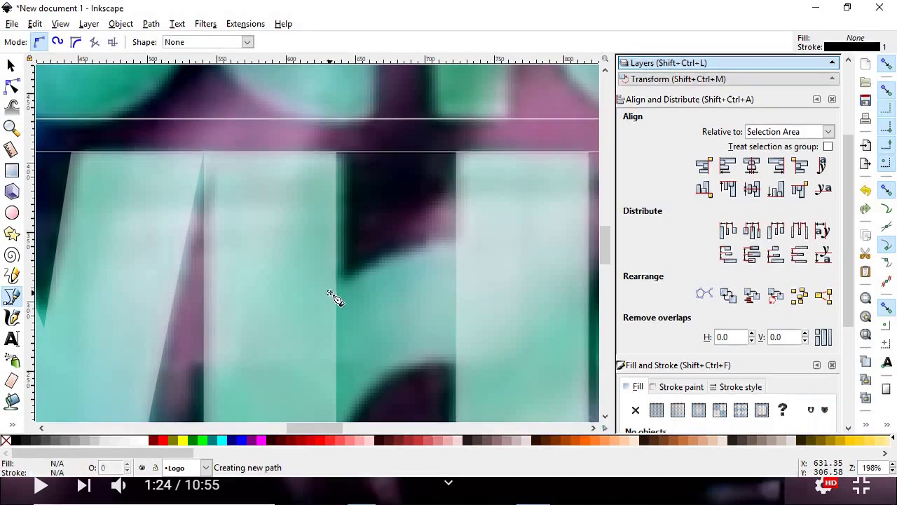
click(462, 241)
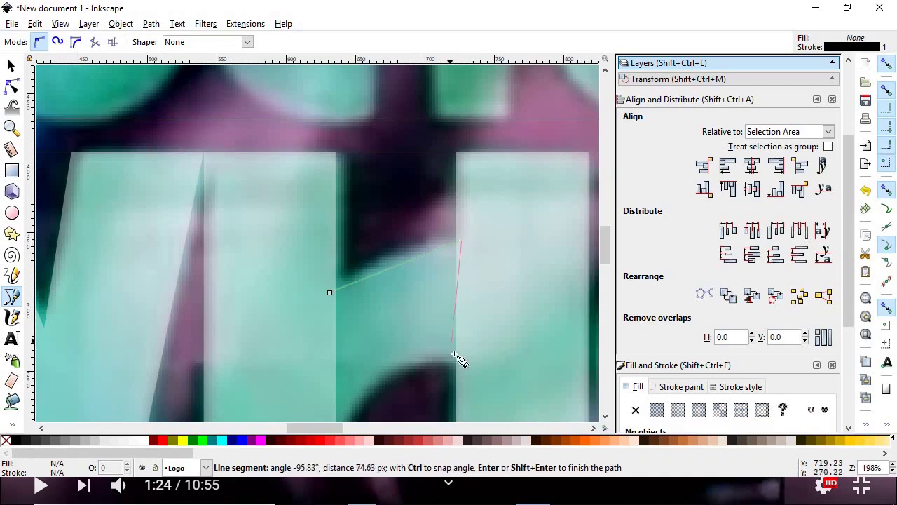
click(461, 359)
scroll(483, 334, down, 6)
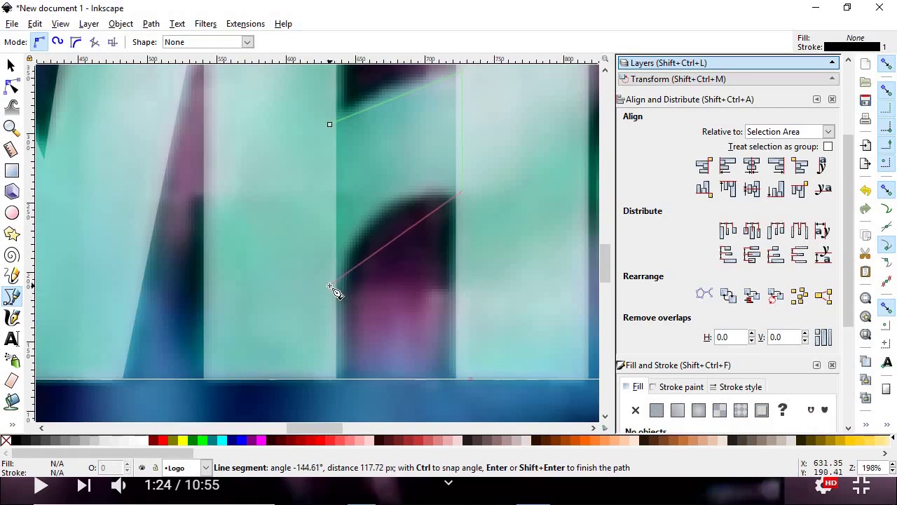
click(329, 285)
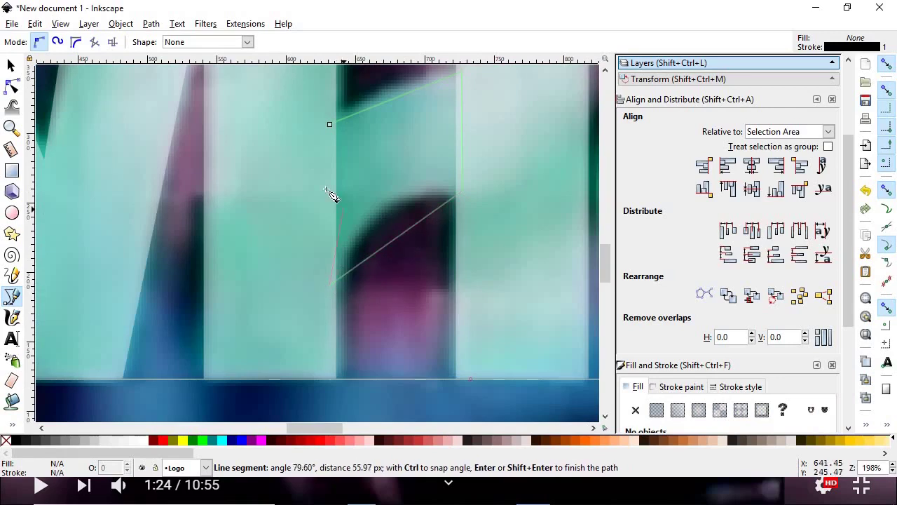
click(329, 124)
Bend the lower and upper edges of the H's crossbar path into arcs that follow the curves of the letter underneath
scroll(395, 140, up, 1)
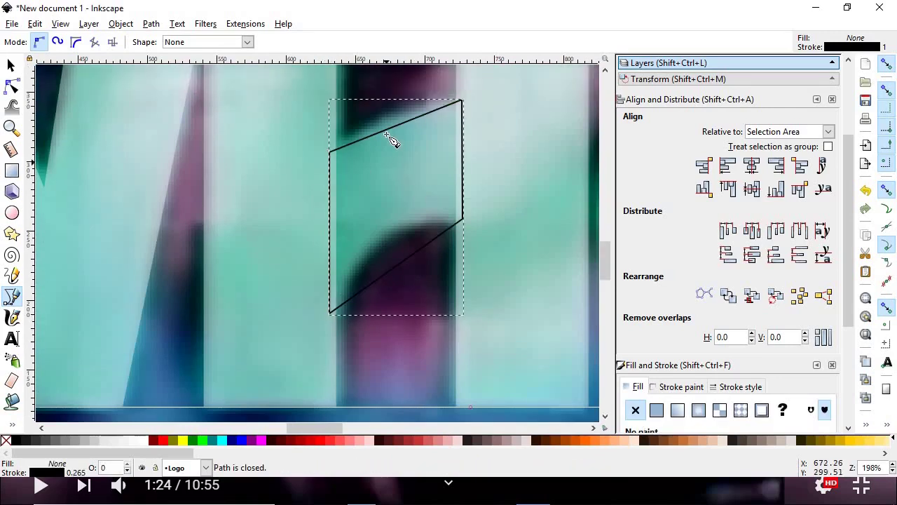
scroll(387, 137, up, 2)
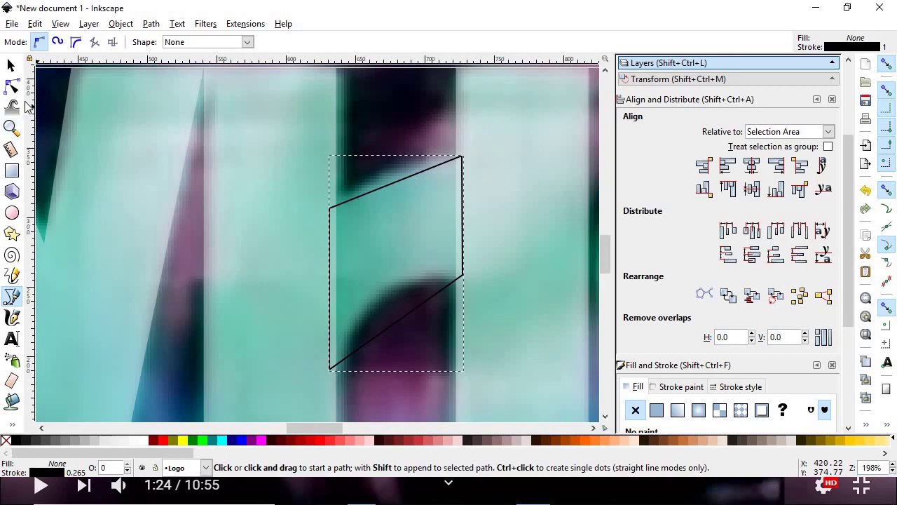
click(12, 87)
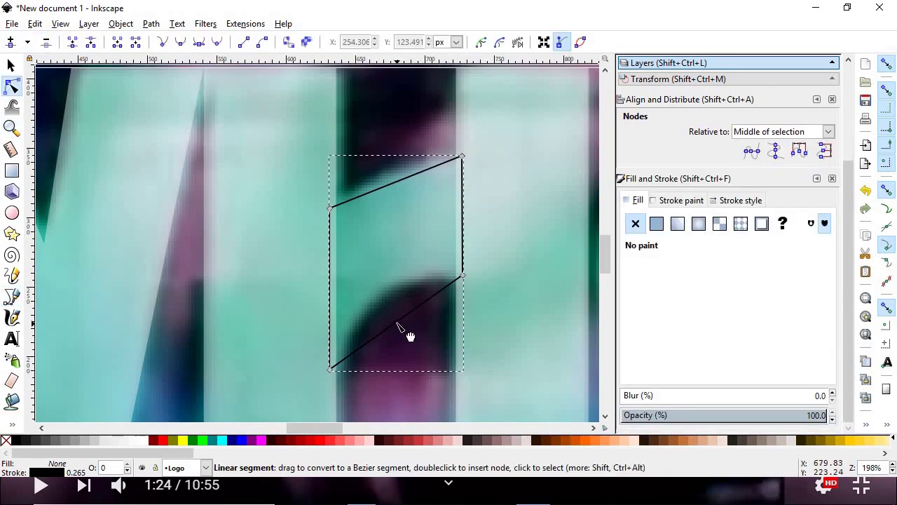
drag(398, 325, 386, 302)
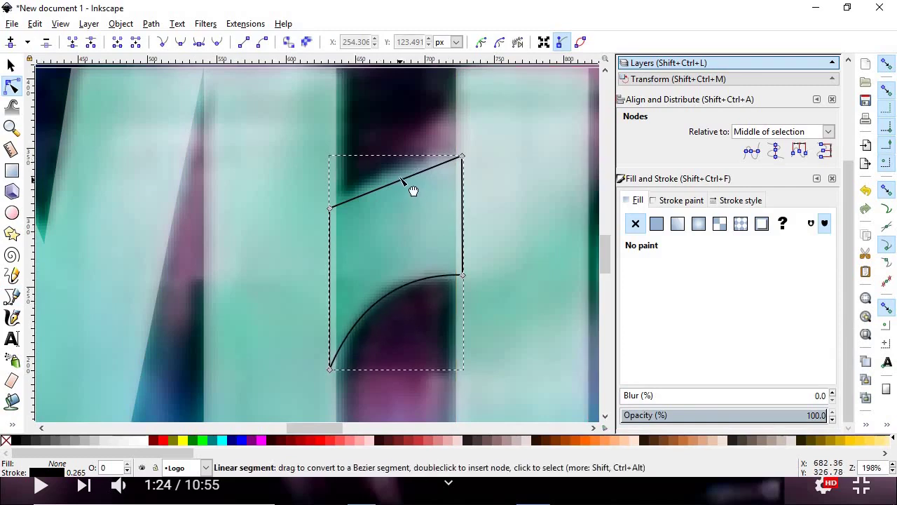
drag(407, 184, 385, 174)
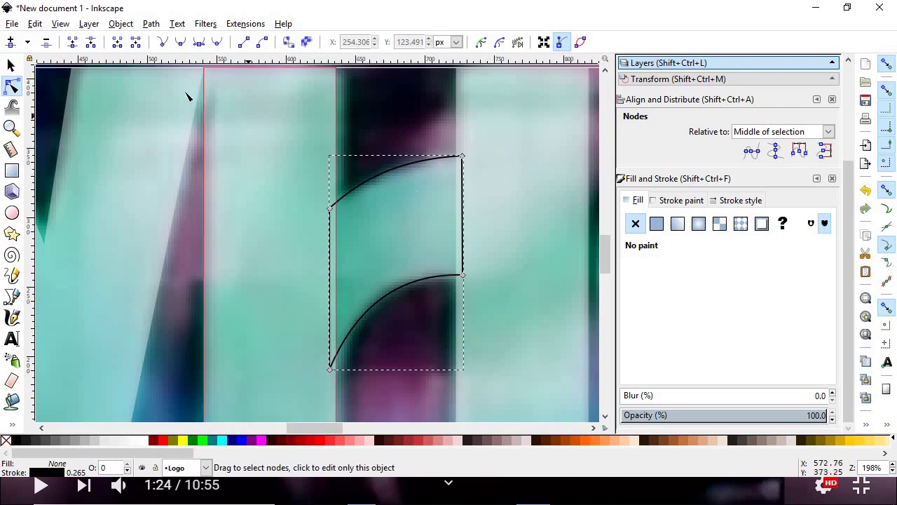
Select both H stems together with the crossbar and union them into a single path
click(12, 65)
key(ctrl+a)
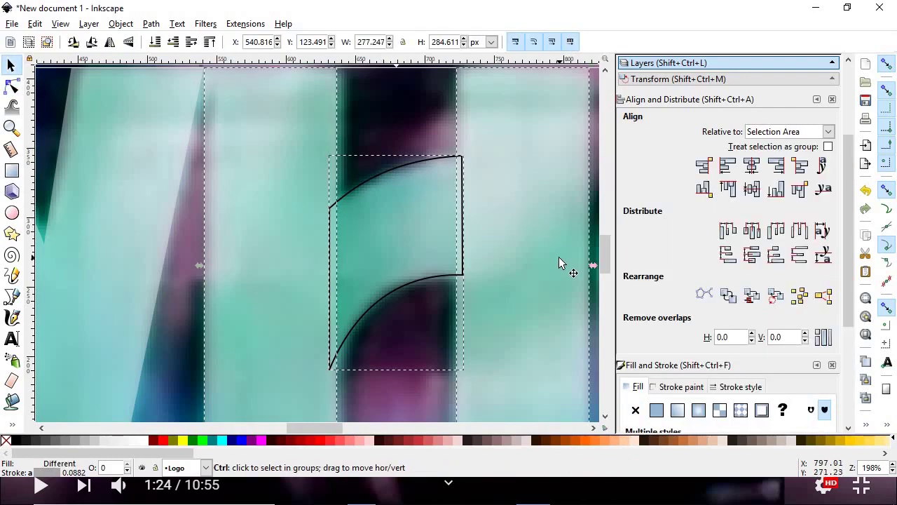
key(ctrl+plus)
ctrl+scroll(533, 252, down, 3)
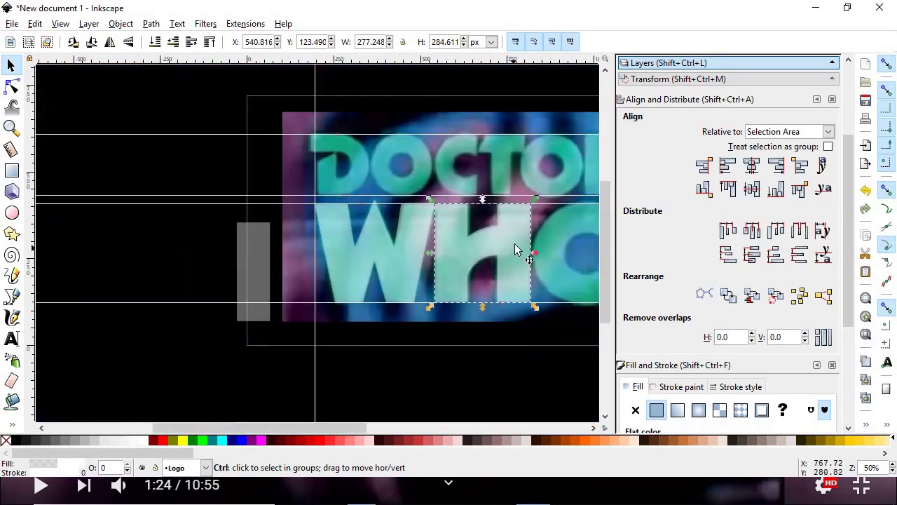
ctrl+scroll(526, 234, down, 2)
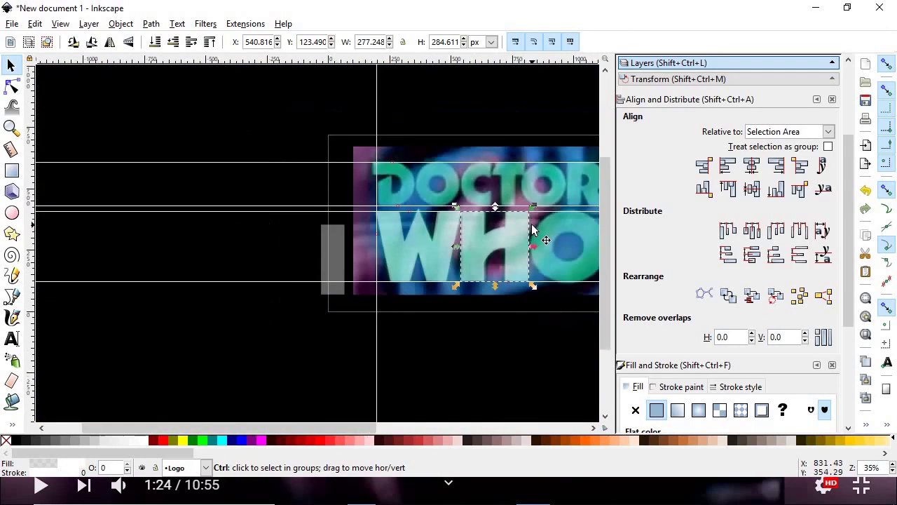
Draw a circle about 284.6 px across over the O, from the H's upper right corner down to the lower guide
ctrl+scroll(532, 230, up, 3)
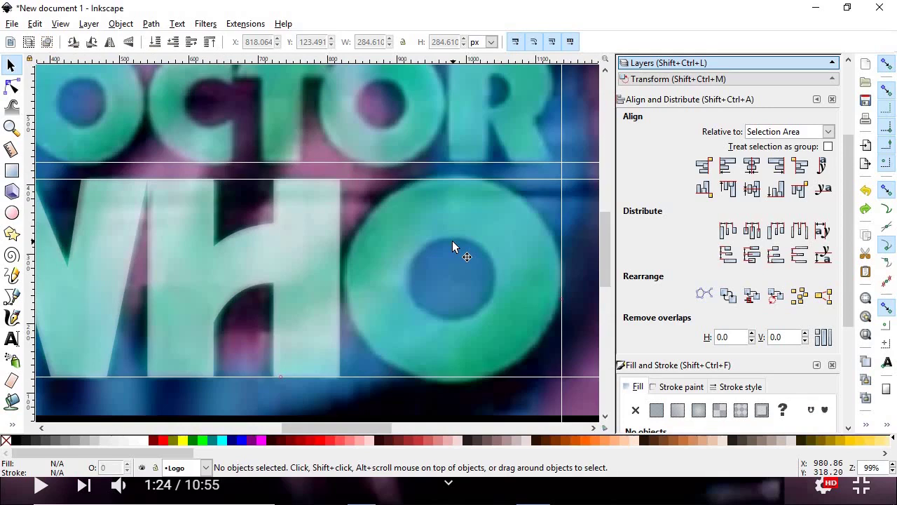
click(12, 213)
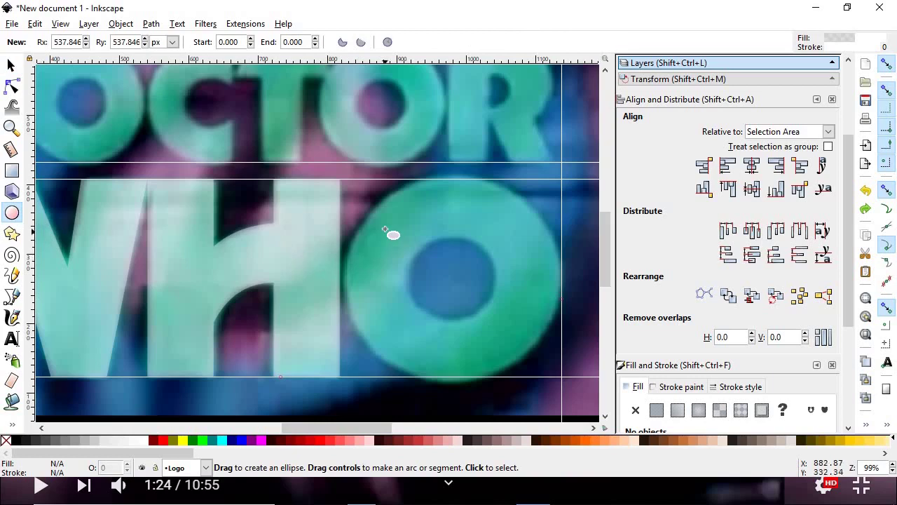
key(ctrl)
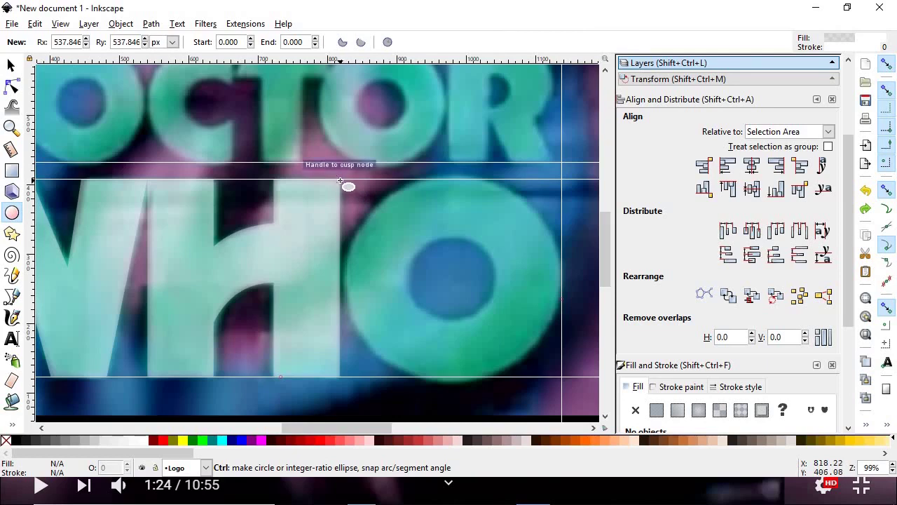
drag(341, 181, 536, 379)
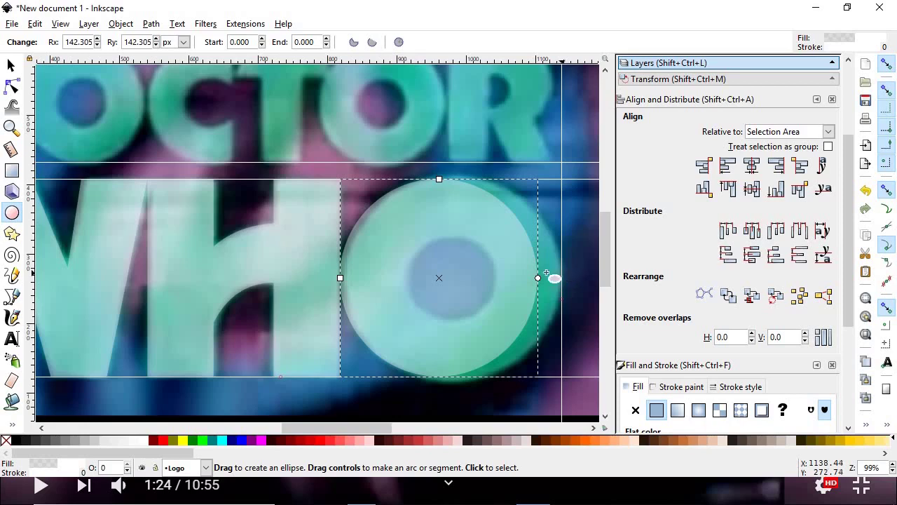
Move the circle down off the O to below the title screenshot so the traced letter is uncovered
click(11, 64)
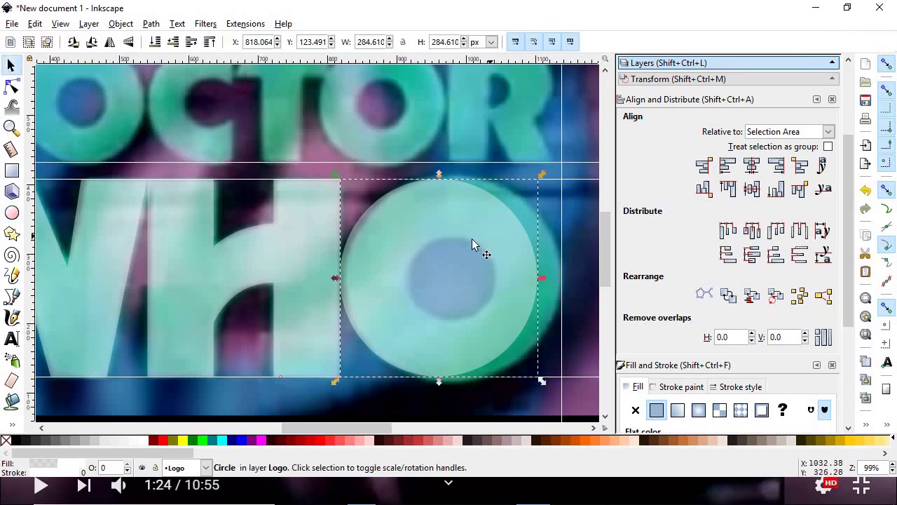
drag(471, 239, 490, 349)
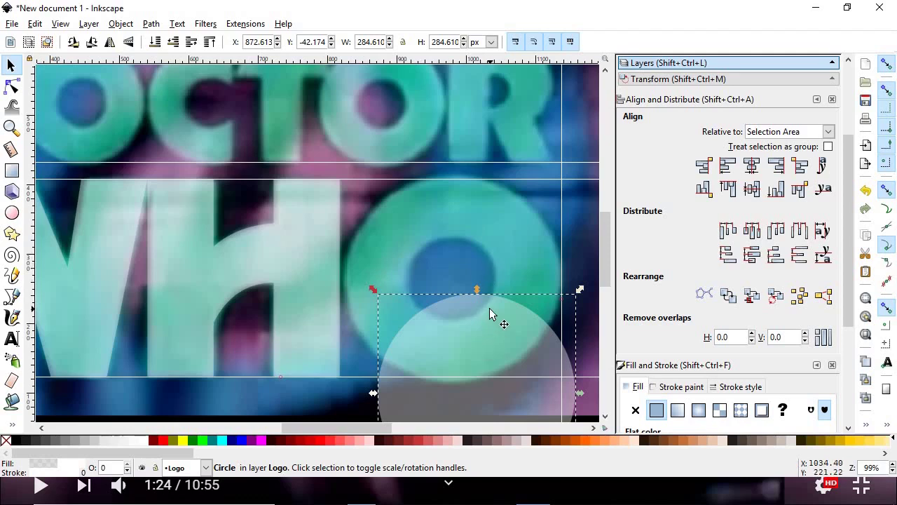
scroll(489, 308, down, 3)
scroll(485, 373, up, 2)
drag(463, 316, 418, 397)
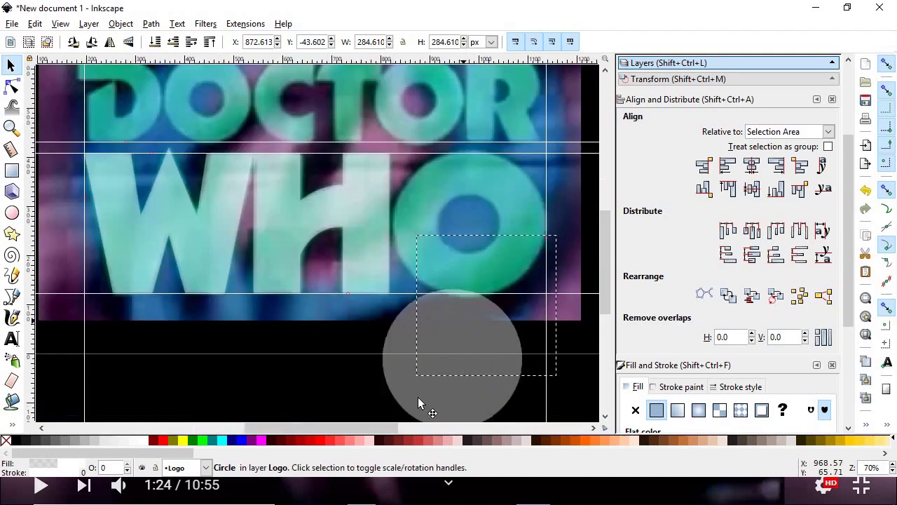
Examine how the bottom edges of the W, H and O line up with the lower guide
scroll(469, 286, up, 3)
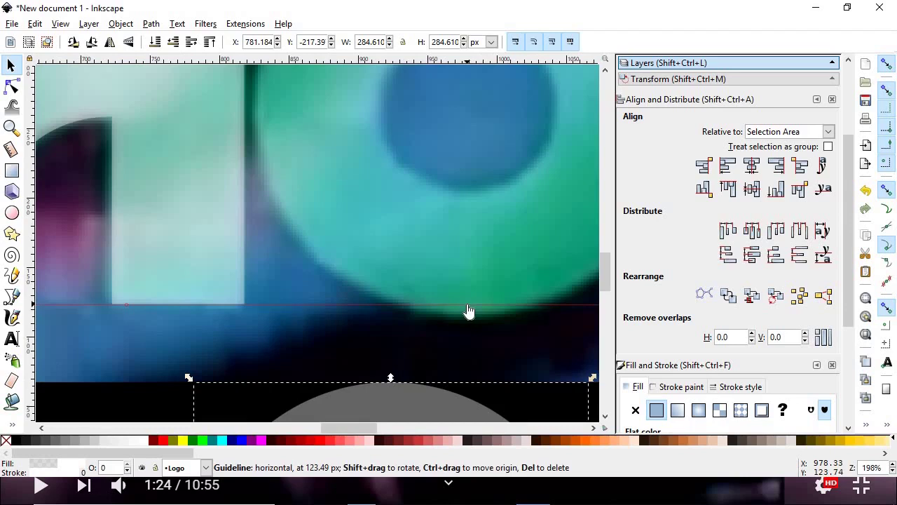
scroll(263, 298, down, 2)
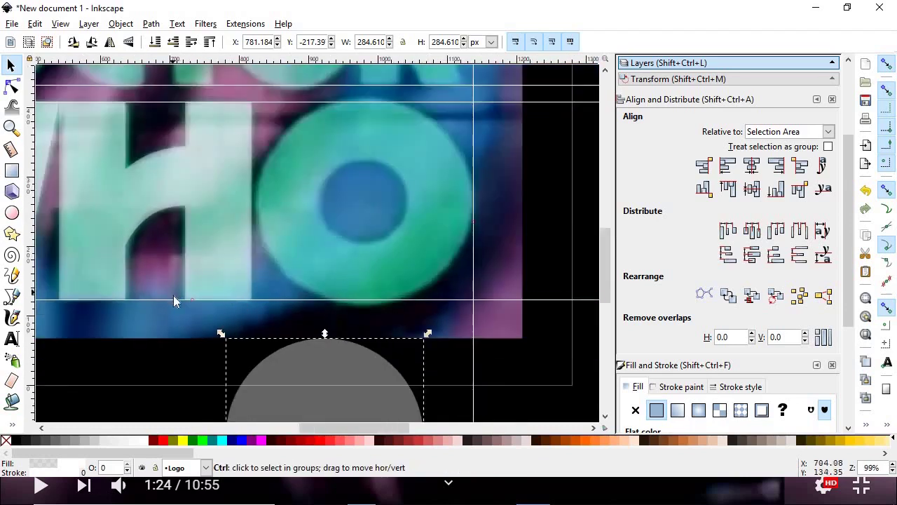
scroll(173, 295, down, 1)
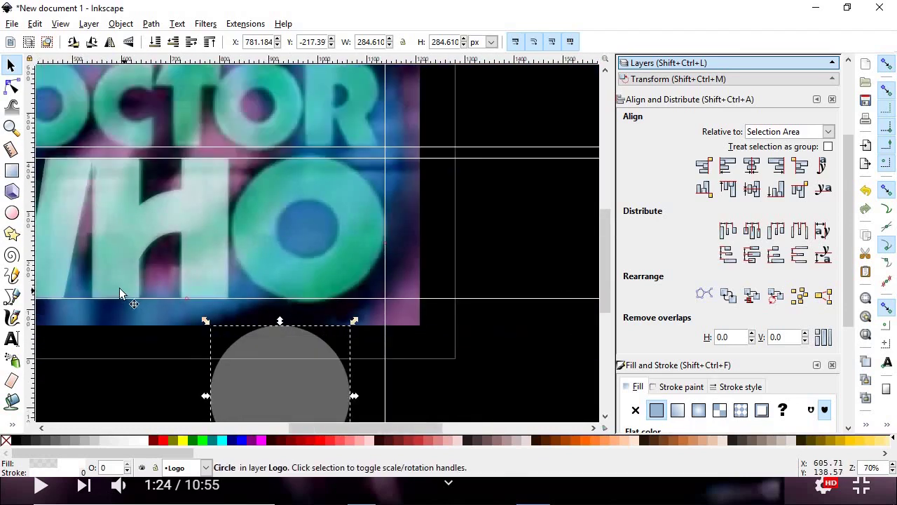
scroll(311, 303, up, 2)
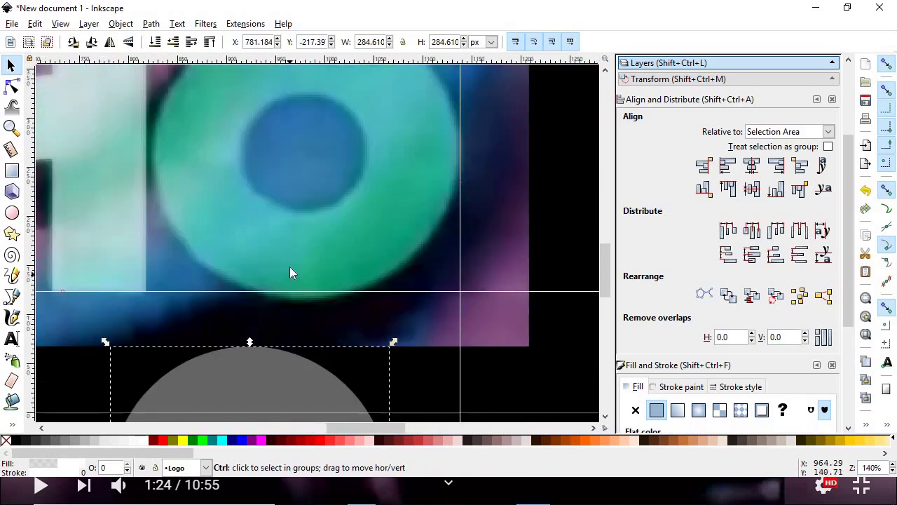
scroll(284, 266, up, 1)
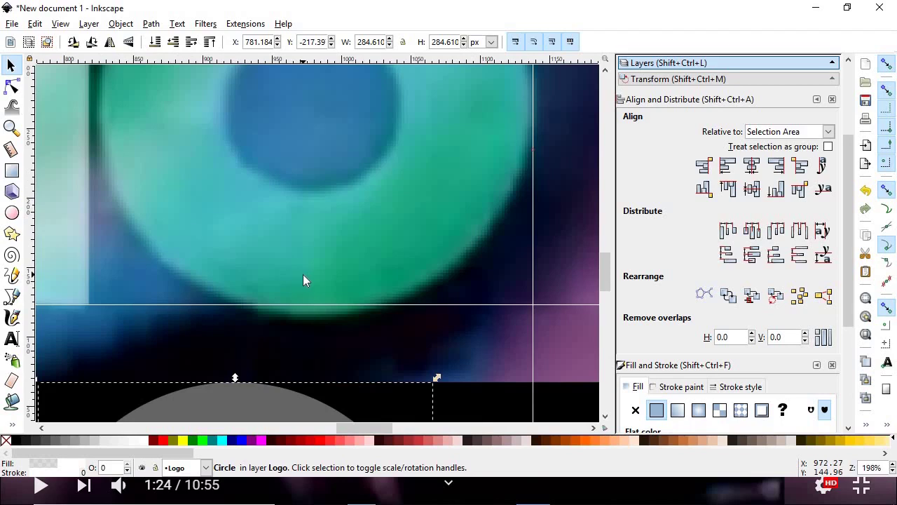
scroll(304, 274, down, 3)
scroll(304, 195, up, 1)
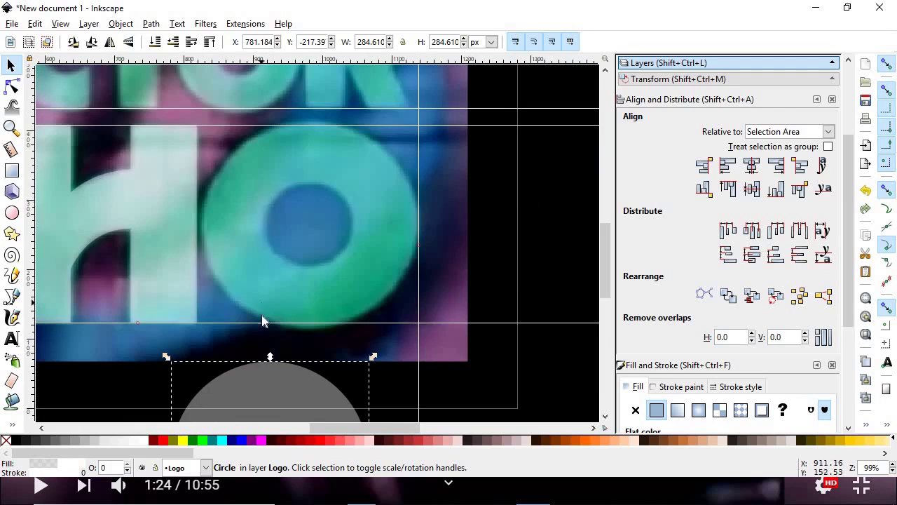
scroll(299, 338, up, 1)
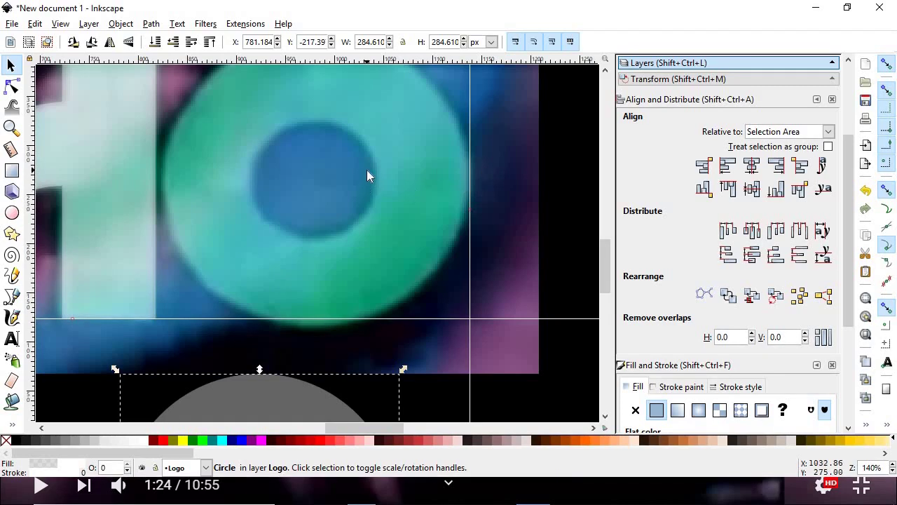
Undo the circle's moves to put it back over the O beside the H
scroll(366, 171, up, 3)
key(ctrl+z)
key(ctrl+z)
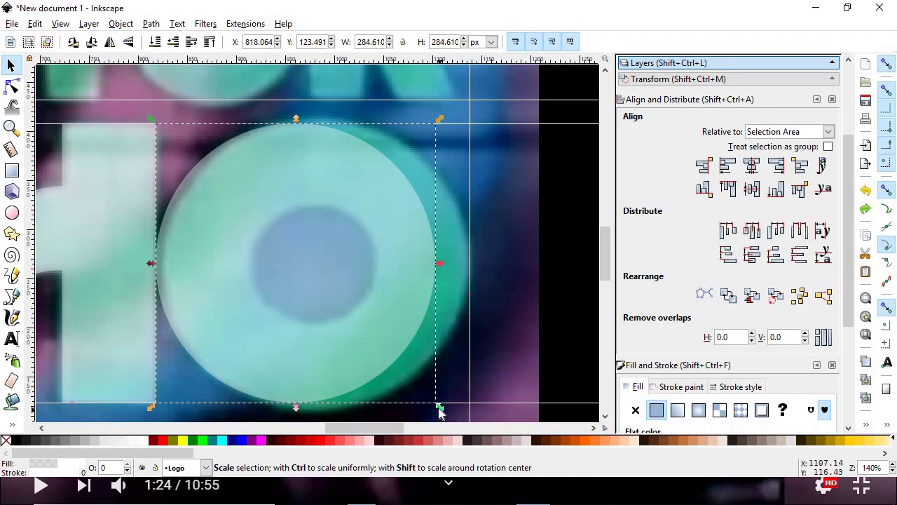
Enlarge the circle uniformly about its centre to about 300.3 px so it slightly overshoots the upper and lower guides
mouse_move(438, 412)
mouse_down()
mouse_move(448, 423)
mouse_move(440, 407)
mouse_up()
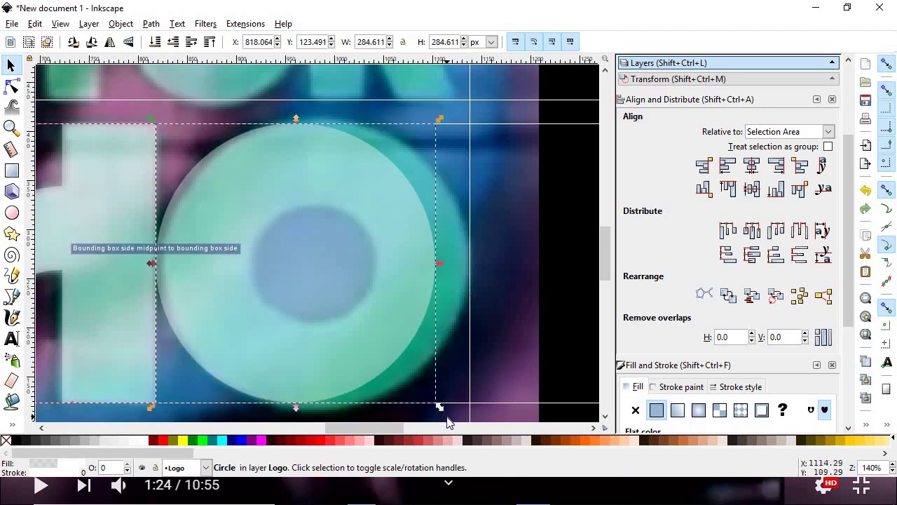
scroll(434, 398, down, 2)
scroll(433, 389, up, 2)
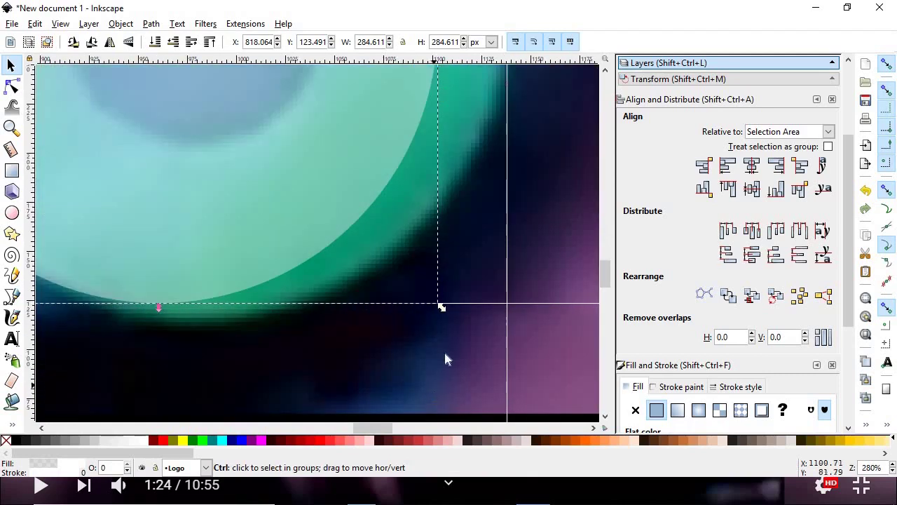
drag(441, 311, 455, 324)
scroll(455, 325, down, 2)
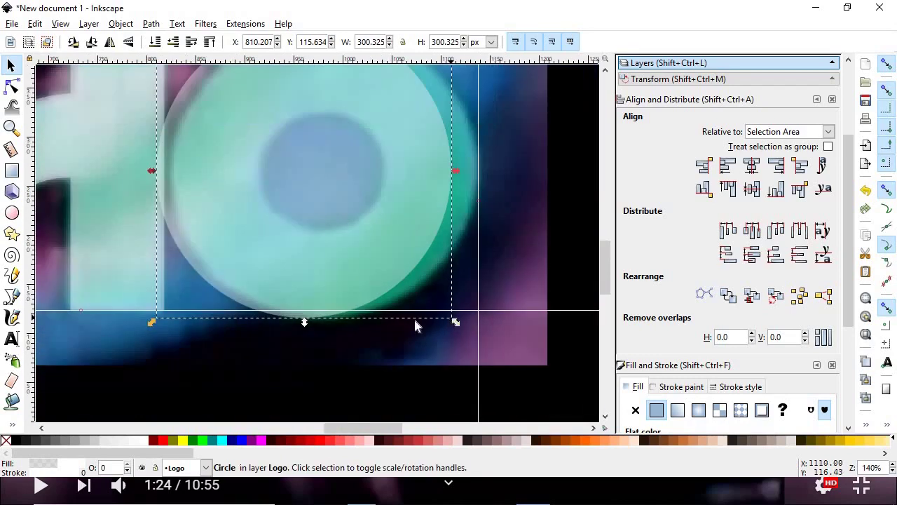
Shift the circle horizontally so its left side snaps to the H's right edge at X 818.064 px
scroll(306, 307, up, 1)
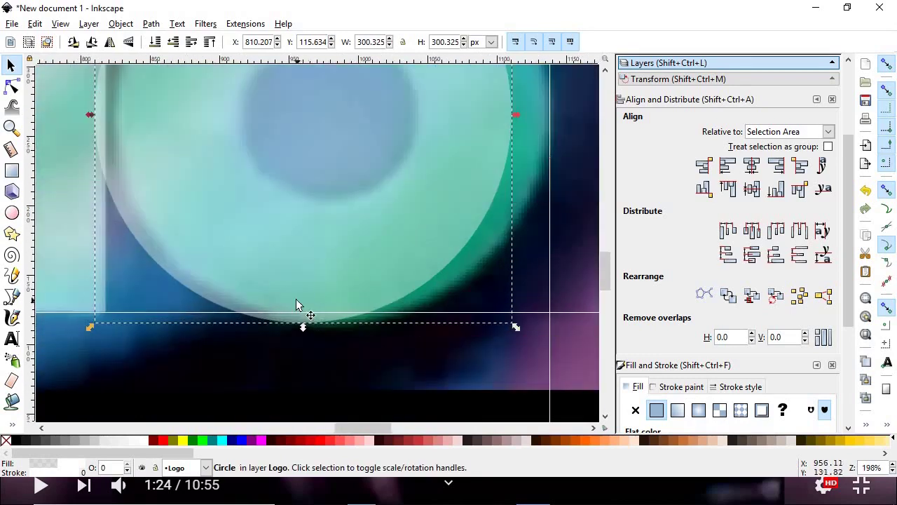
scroll(297, 301, down, 2)
scroll(185, 194, up, 2)
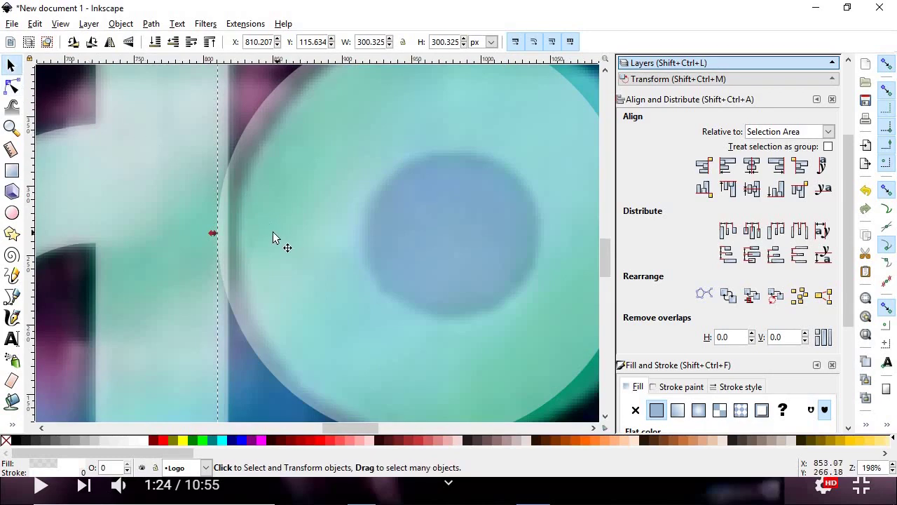
drag(265, 227, 217, 227)
scroll(217, 223, down, 2)
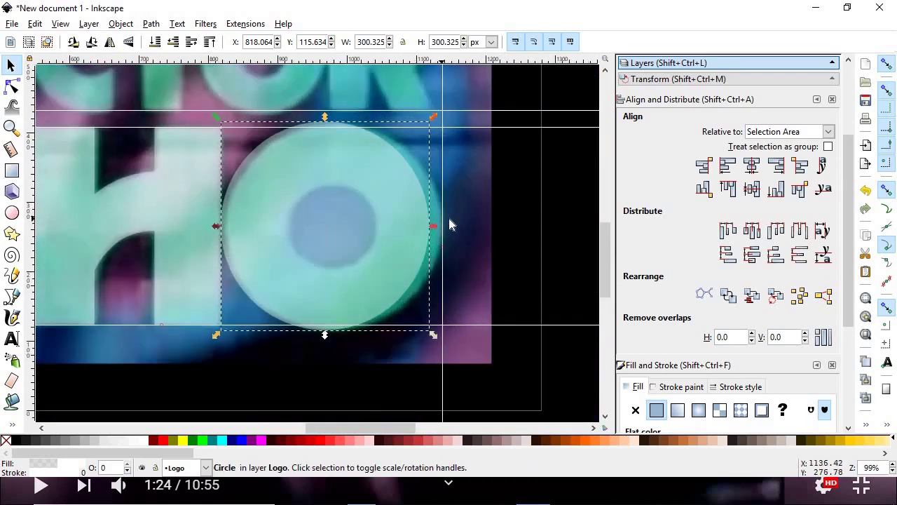
Check the circle's fit against the O at both guides and duplicate the circle in place
scroll(449, 220, up, 1)
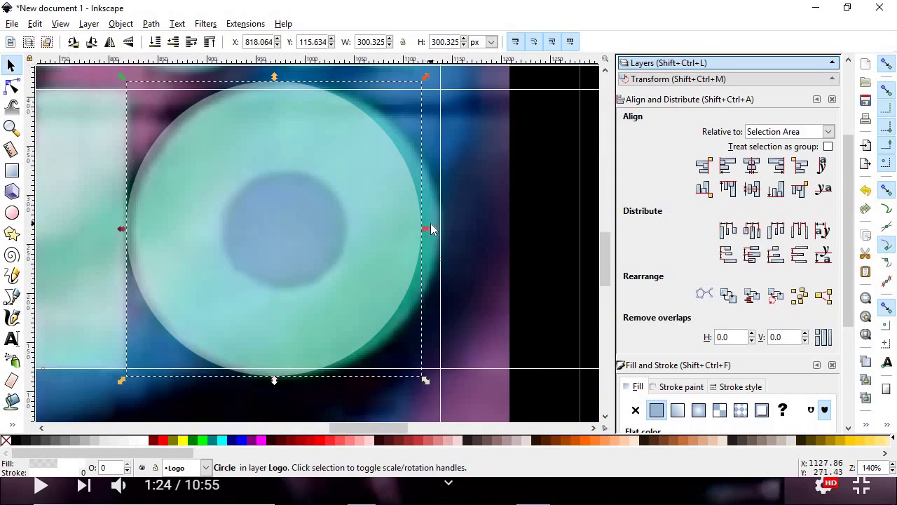
scroll(315, 106, up, 1)
scroll(277, 210, up, 1)
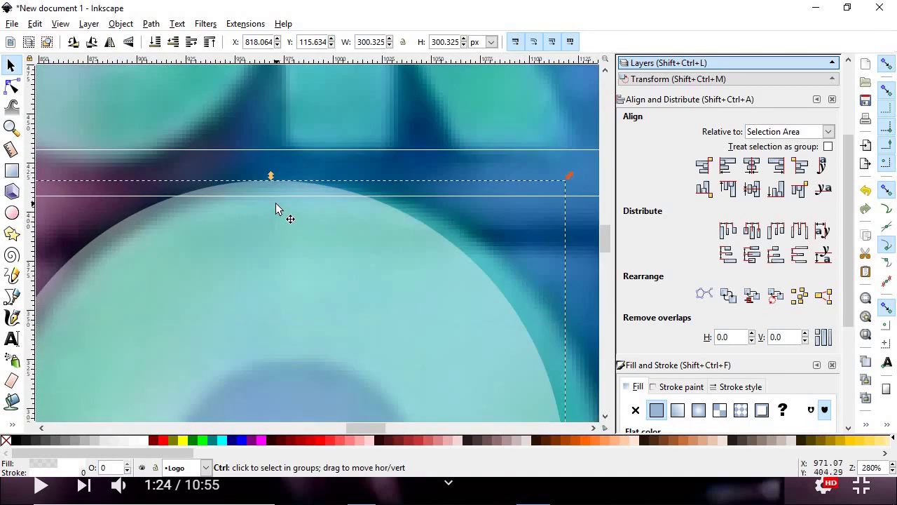
scroll(282, 203, down, 4)
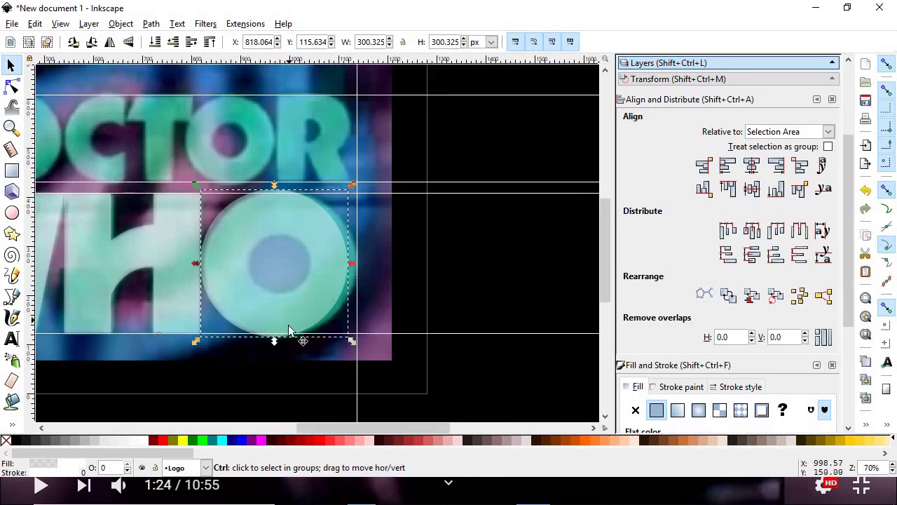
scroll(284, 337, up, 5)
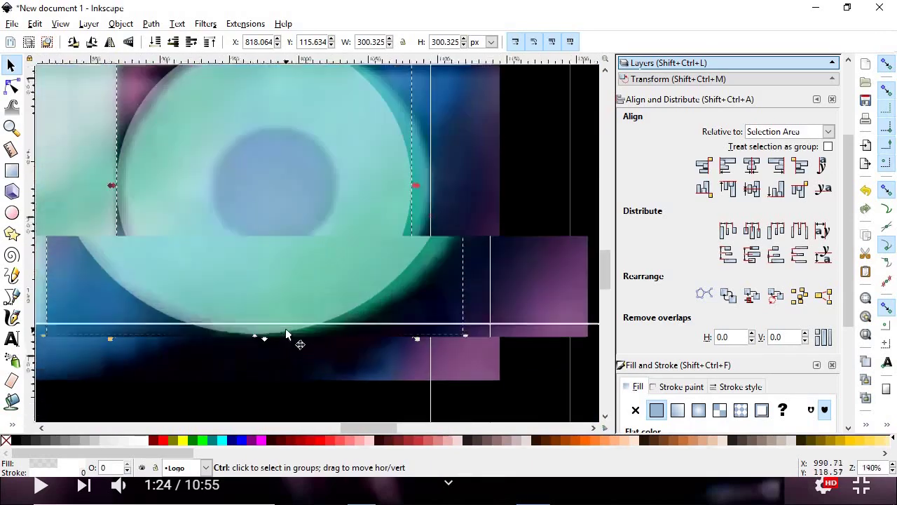
scroll(286, 334, down, 4)
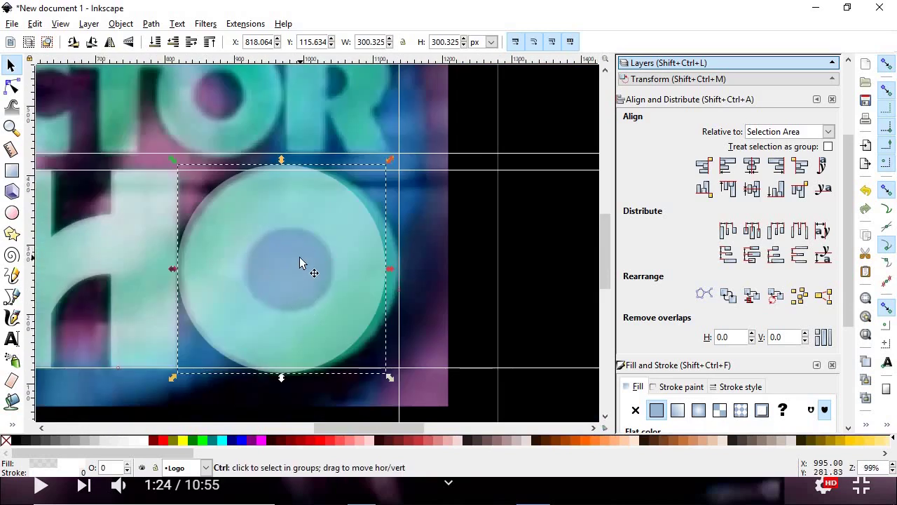
ctrl+click(299, 257)
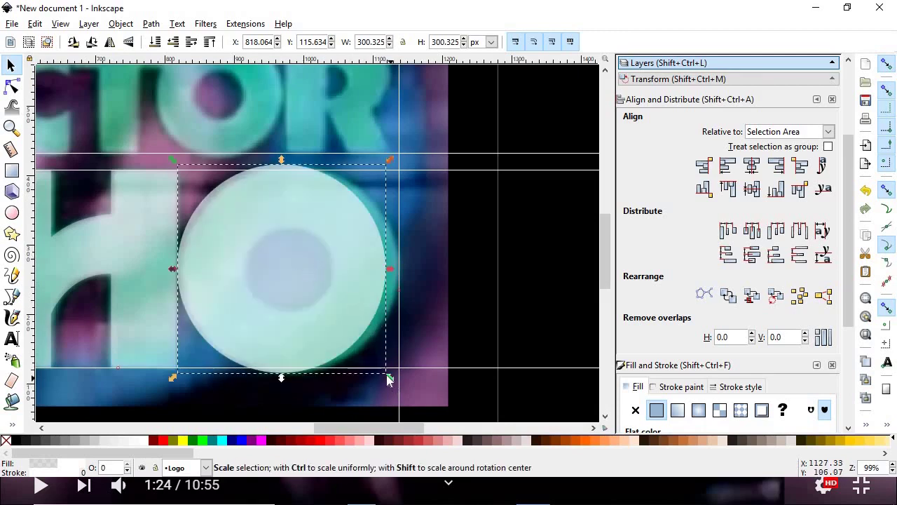
Shrink the duplicate circle uniformly about its centre to about 126.6 px to match the O's hole
drag(392, 379, 349, 321)
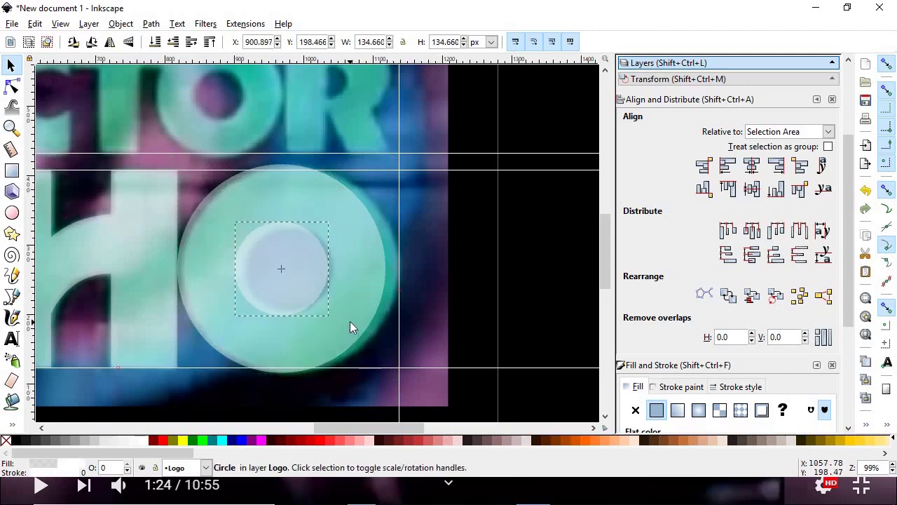
key(less)
key(less)
key(less)
key(less)
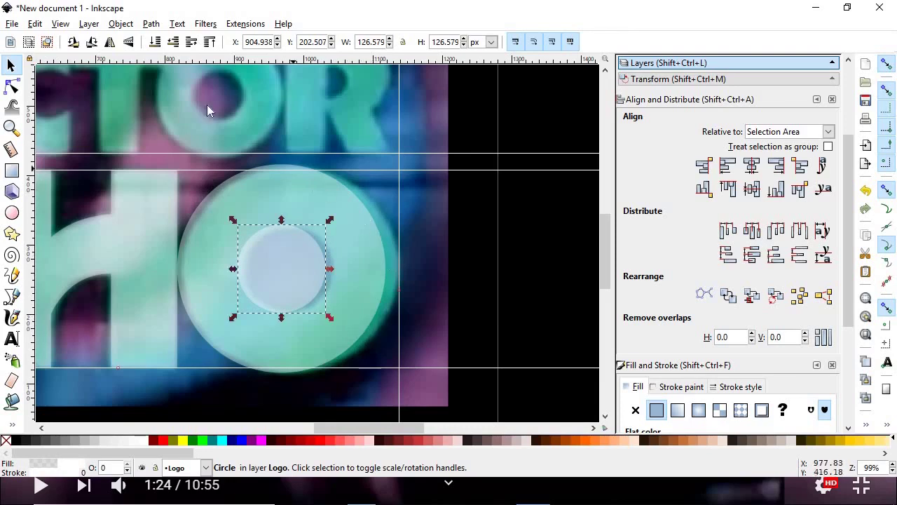
Subtract the small circle from the large circle to cut the hole in WHO's O
click(10, 64)
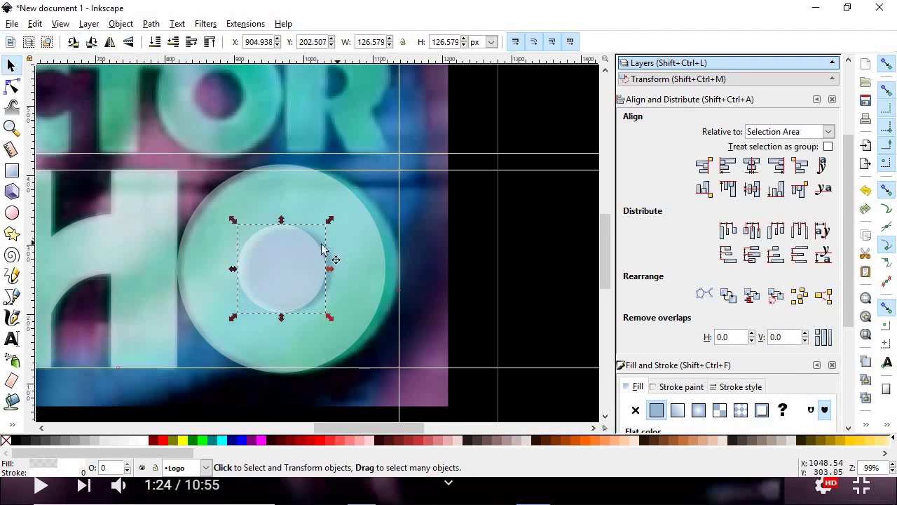
shift+click(320, 201)
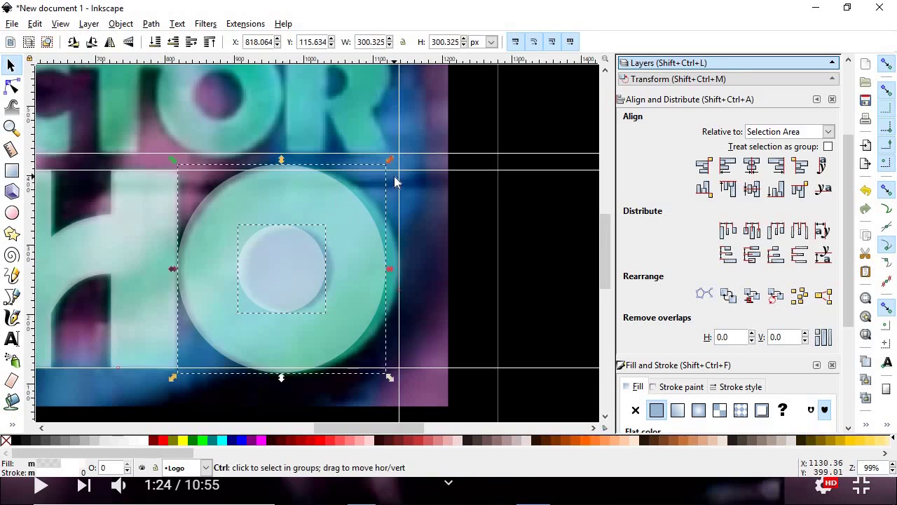
key(ctrl+minus)
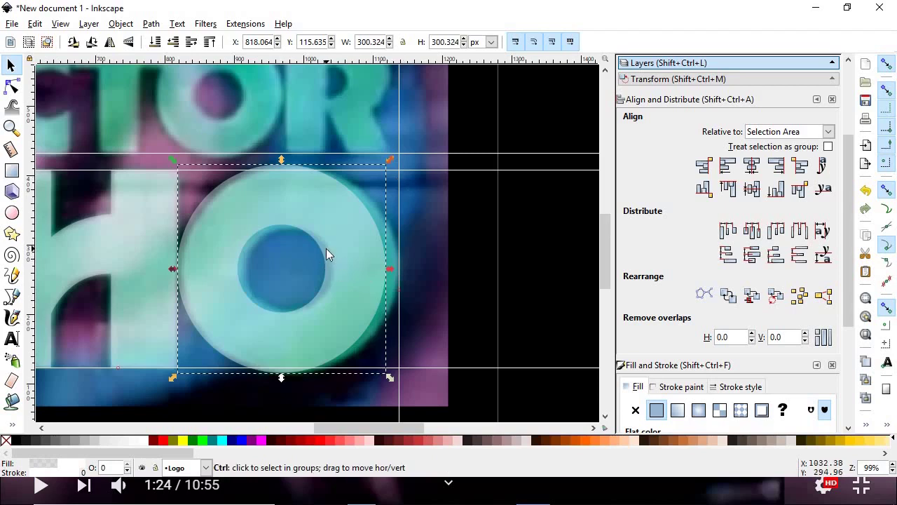
Duplicate the O ring and place the copy beyond the screenshot's right edge, its top snapped to DOCTOR's upper guide
scroll(326, 248, down, 3)
scroll(248, 211, up, 2)
scroll(178, 220, down, 2)
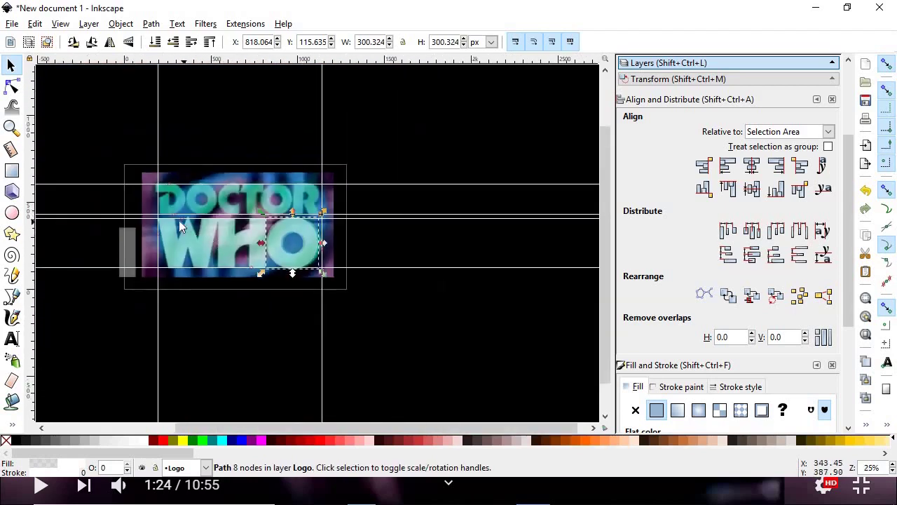
scroll(186, 232, up, 1)
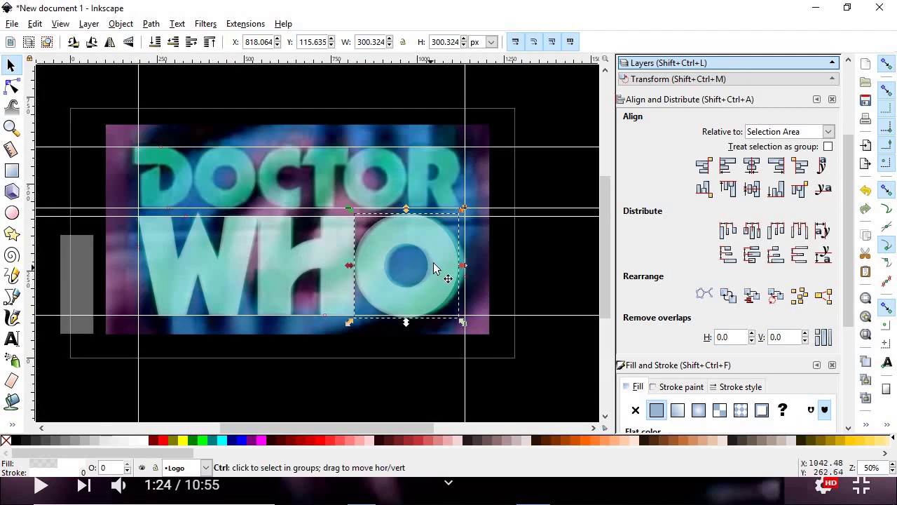
scroll(433, 264, up, 1)
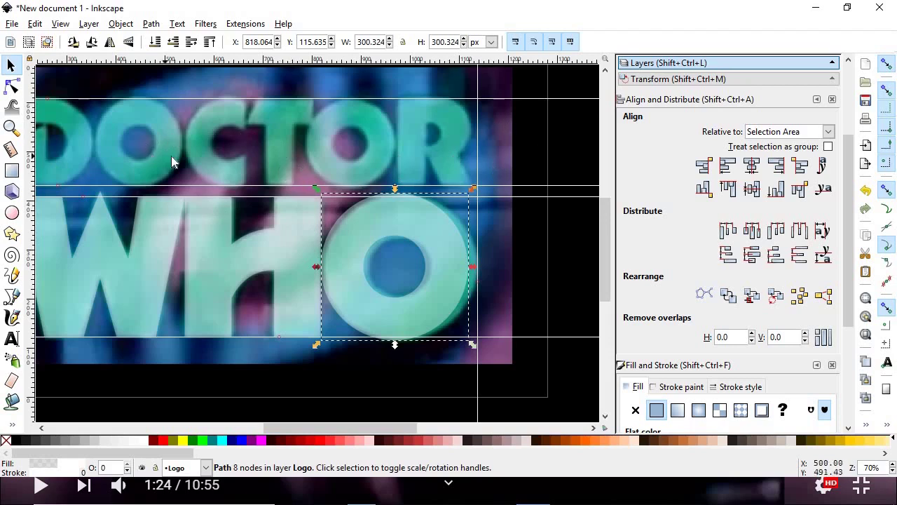
scroll(521, 197, down, 3)
scroll(498, 208, up, 3)
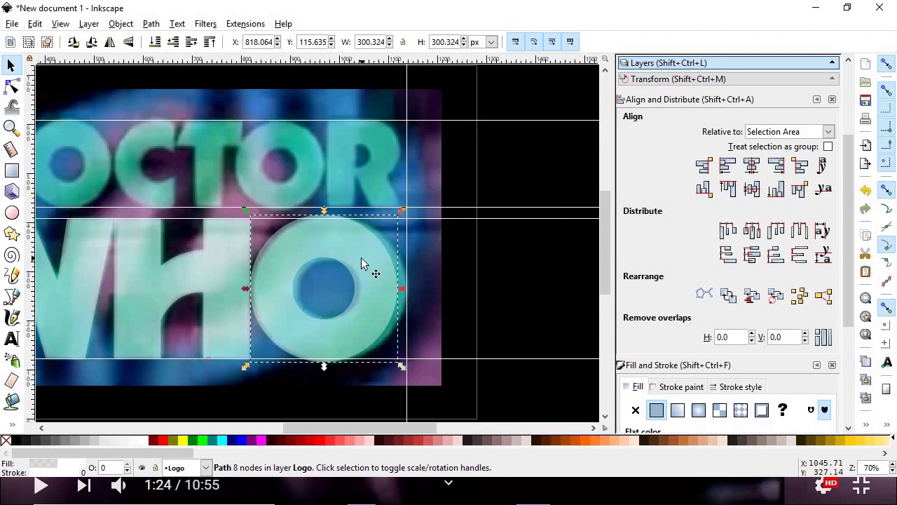
drag(362, 261, 545, 184)
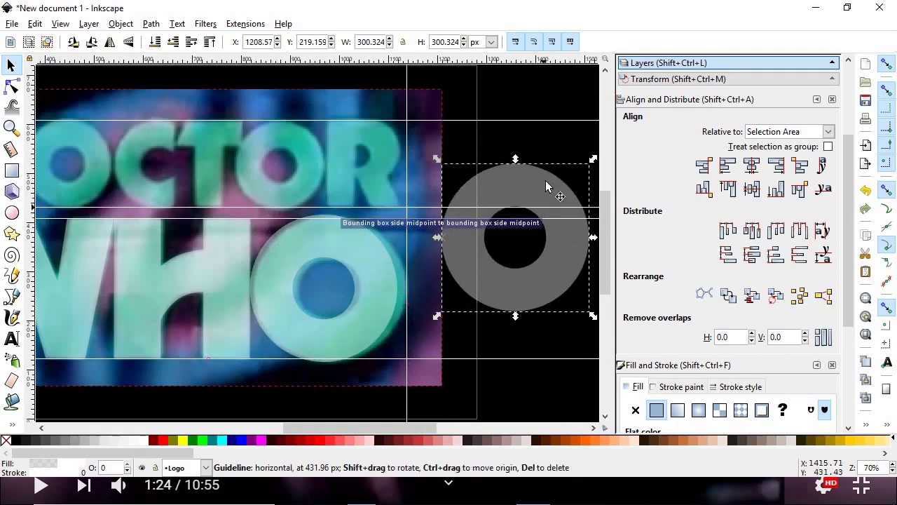
scroll(532, 140, up, 3)
drag(462, 252, 433, 131)
scroll(436, 143, down, 3)
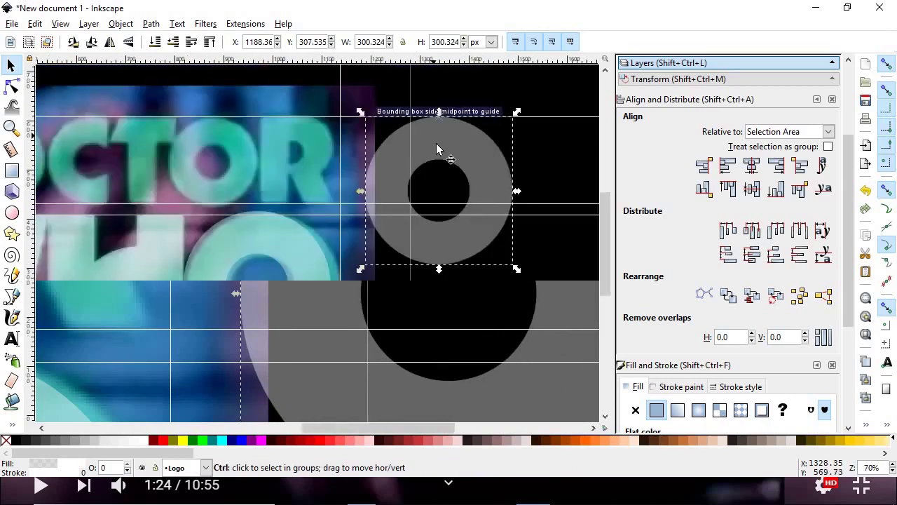
scroll(436, 143, down, 1)
scroll(478, 180, up, 1)
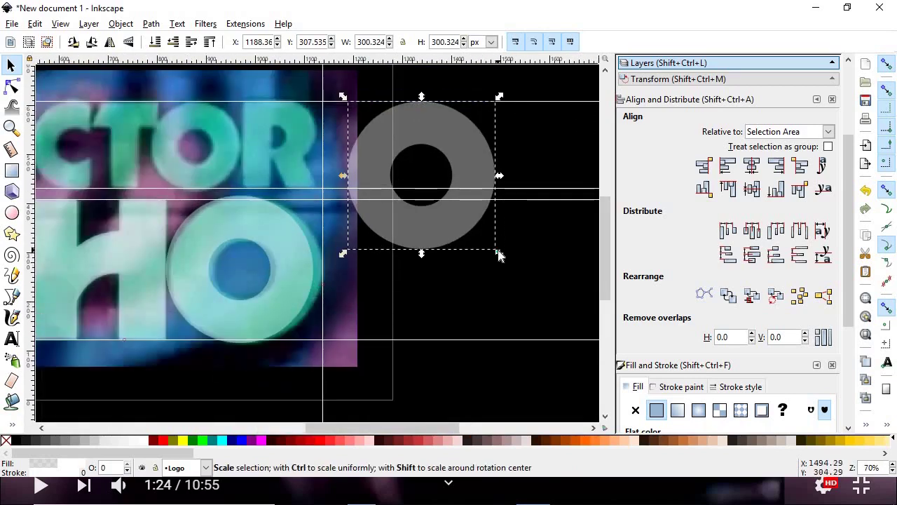
Scale the ring copy uniformly to 175.895 px to fit between DOCTOR's guides and check it against the traced O
drag(499, 253, 440, 190)
scroll(196, 143, up, 2)
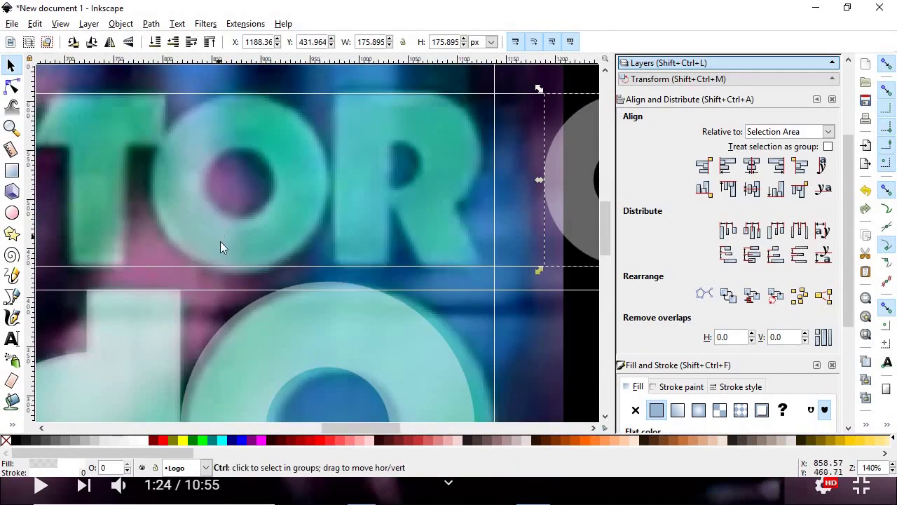
scroll(220, 246, up, 2)
scroll(258, 293, down, 4)
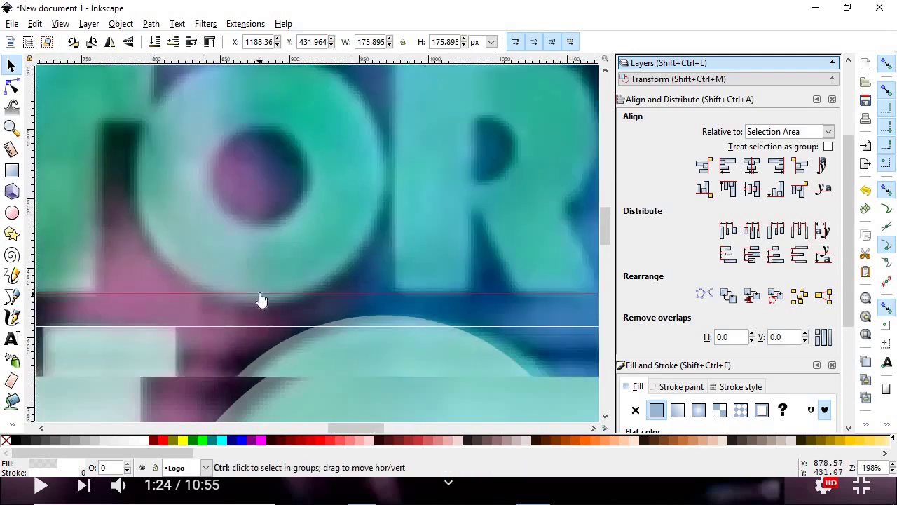
scroll(256, 287, up, 2)
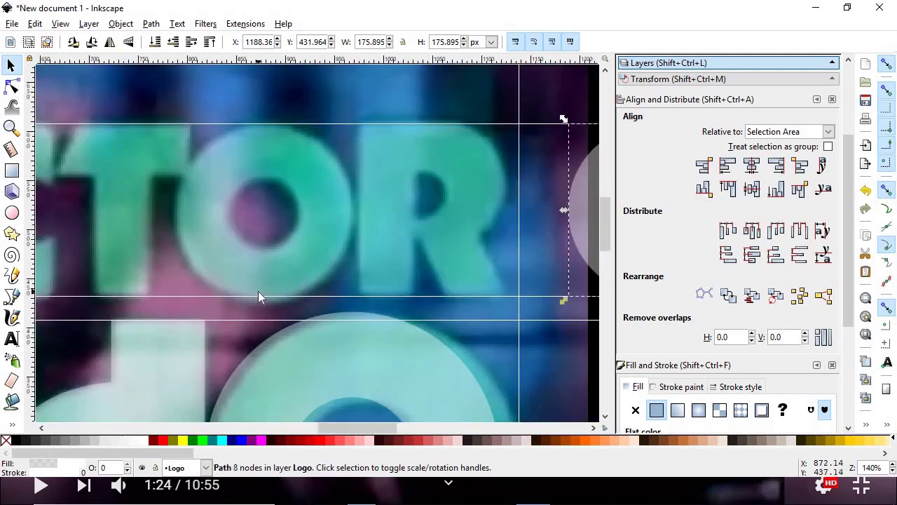
scroll(300, 307, down, 1)
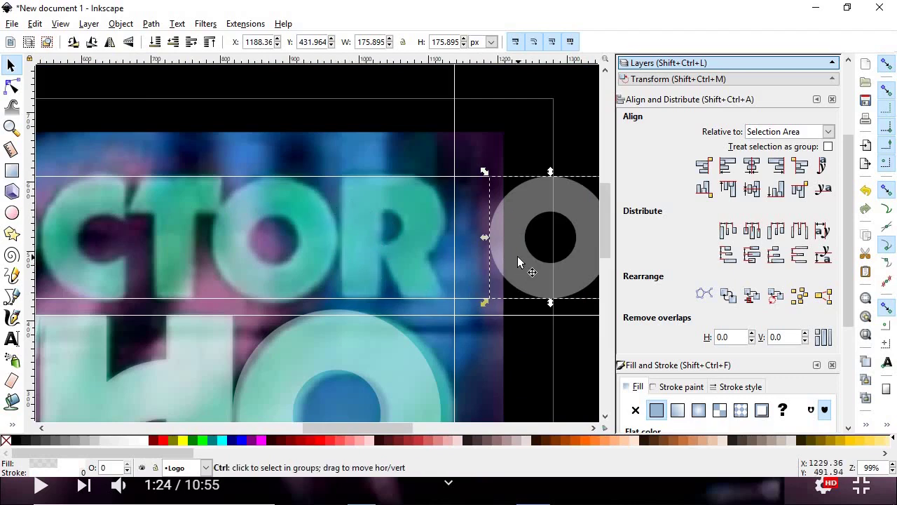
Make three duplicates of the small ring and spread copies apart beside the screenshot
scroll(518, 256, down, 2)
scroll(568, 244, up, 2)
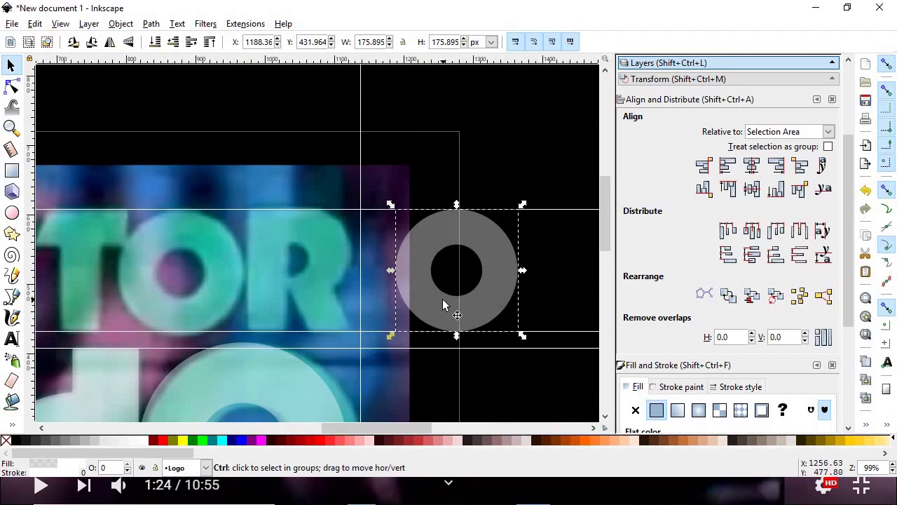
key(ctrl+d)
key(ctrl+d)
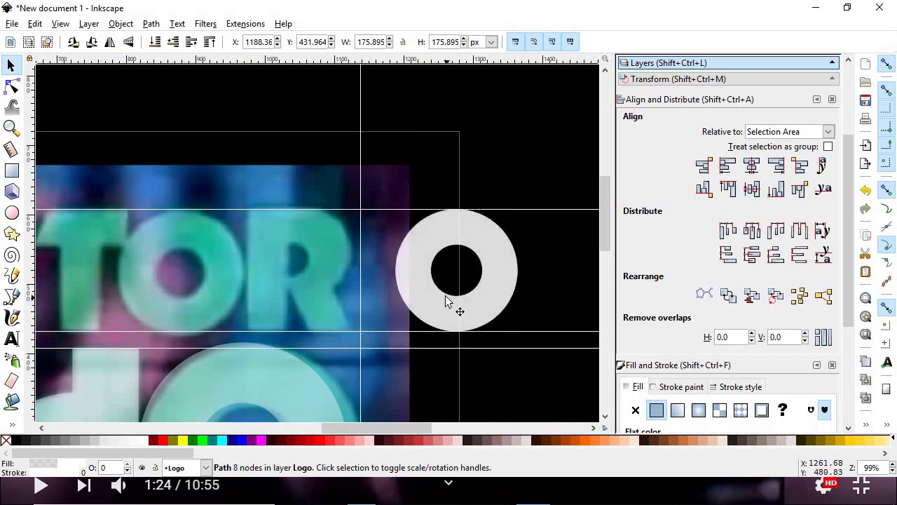
drag(449, 304, 402, 191)
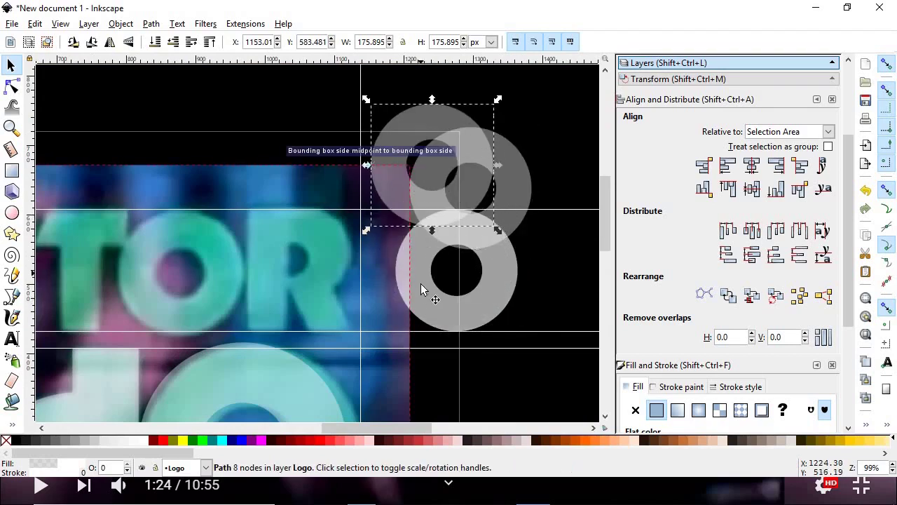
drag(420, 283, 493, 210)
Place one small ring over DOCTOR's second O at X 785.386, Y 431.964 px, snapped to the guides
scroll(366, 241, down, 4)
scroll(330, 239, up, 4)
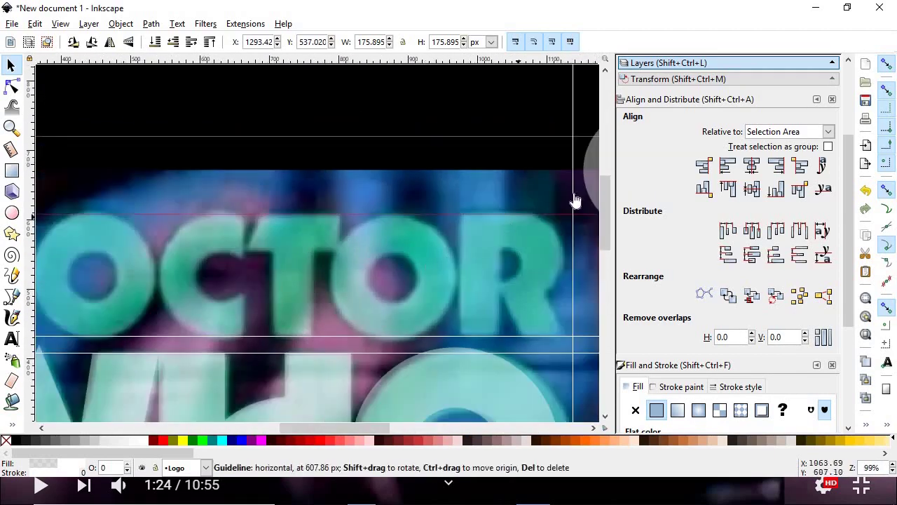
drag(590, 190, 371, 310)
scroll(387, 310, up, 1)
scroll(389, 315, down, 3)
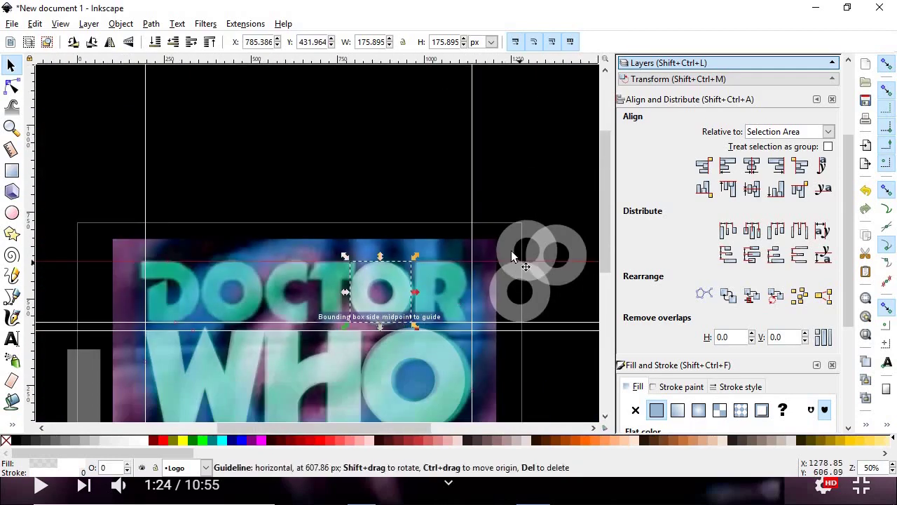
Place another small ring over DOCTOR's first O at X 355.498, Y 431.964 px
drag(511, 250, 246, 237)
scroll(214, 303, up, 2)
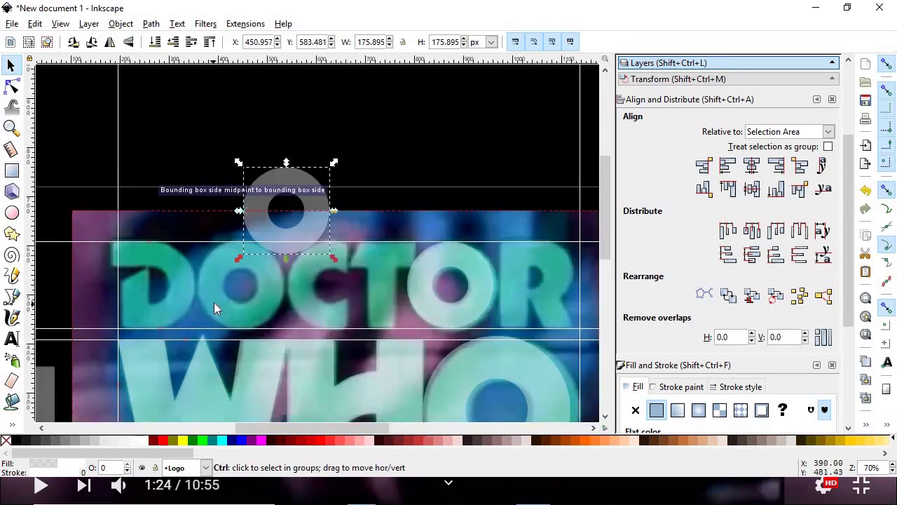
drag(308, 208, 244, 330)
scroll(240, 317, up, 2)
scroll(245, 331, down, 5)
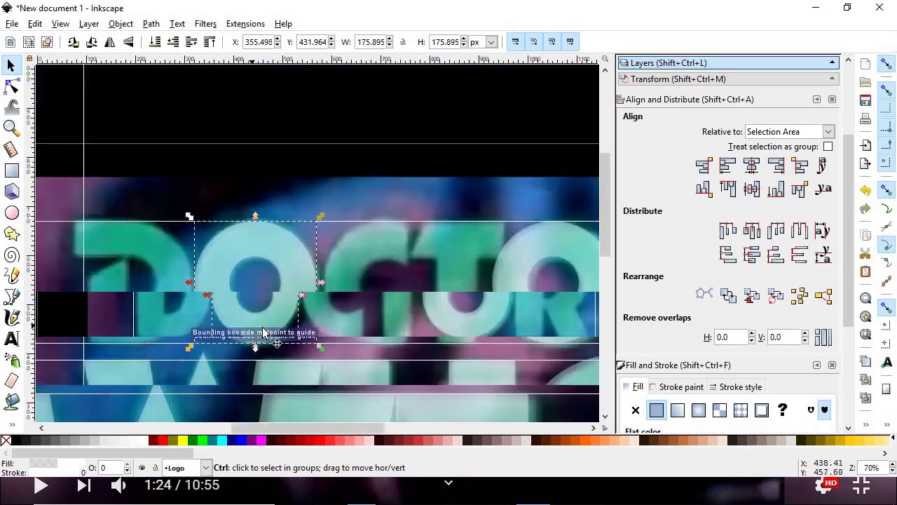
Move a third small ring over DOCTOR's C between the guides, at about X 542 px
scroll(414, 312, up, 1)
key(Escape)
click(506, 255)
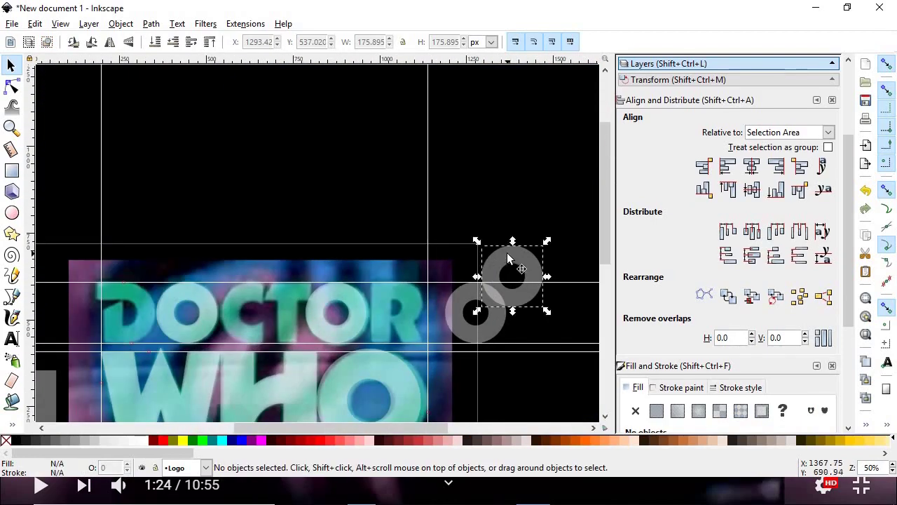
drag(507, 252, 331, 272)
scroll(237, 329, up, 2)
scroll(236, 329, up, 2)
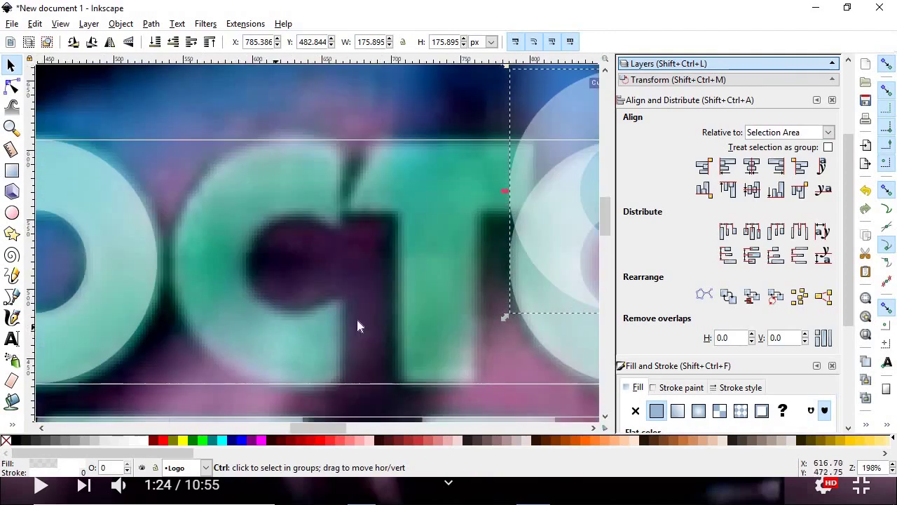
drag(543, 126, 207, 200)
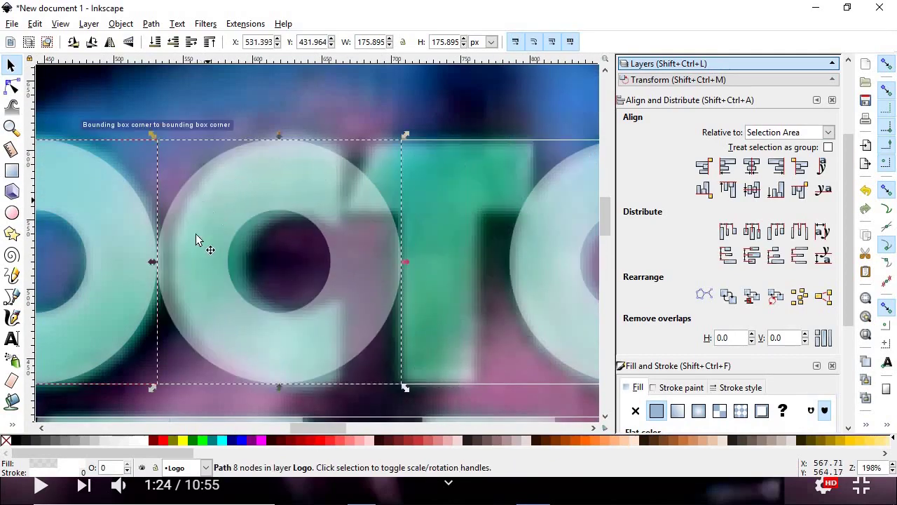
scroll(172, 297, up, 2)
drag(180, 293, 217, 289)
scroll(217, 288, down, 2)
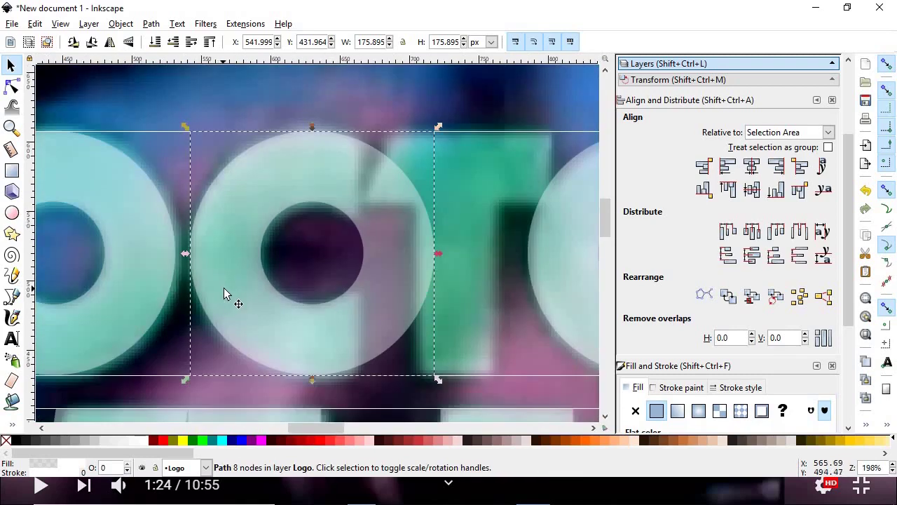
Fine-tune the ring's horizontal position over the C to X 541.729 px and check its fit at the guides
scroll(283, 279, down, 2)
scroll(290, 286, up, 3)
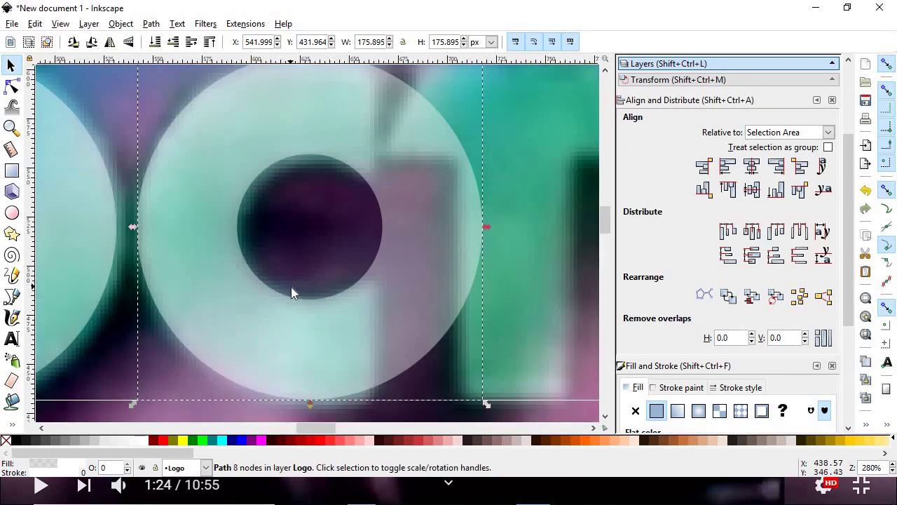
scroll(292, 288, down, 1)
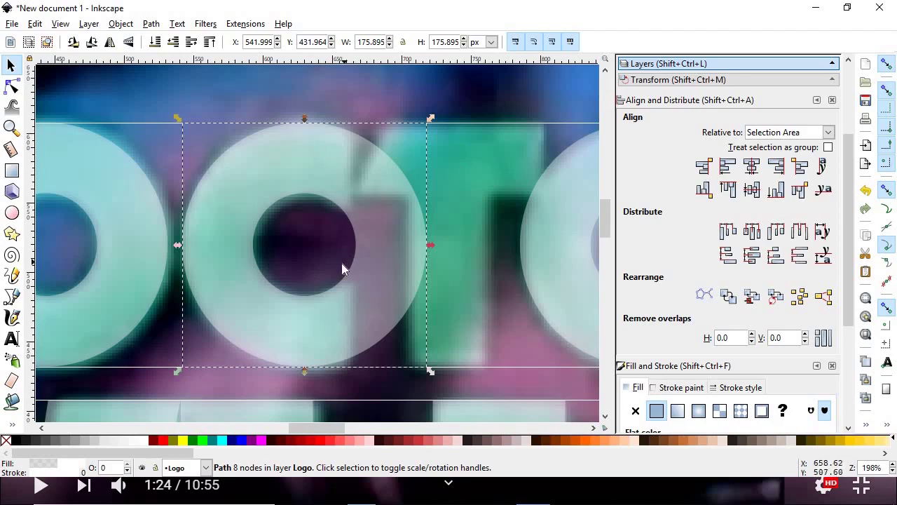
mouse_move(307, 322)
mouse_down()
mouse_move(506, 333)
mouse_move(356, 330)
mouse_move(306, 319)
mouse_up()
scroll(321, 235, up, 1)
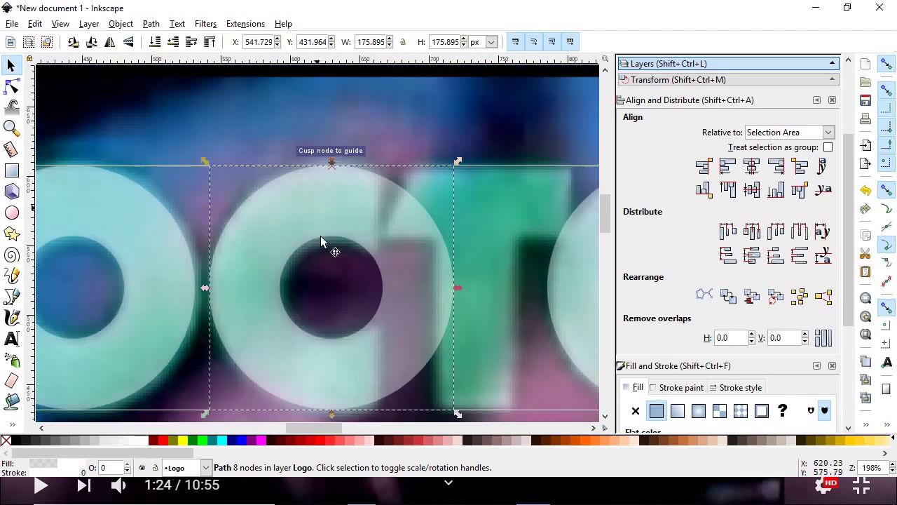
scroll(256, 283, up, 1)
scroll(256, 283, down, 1)
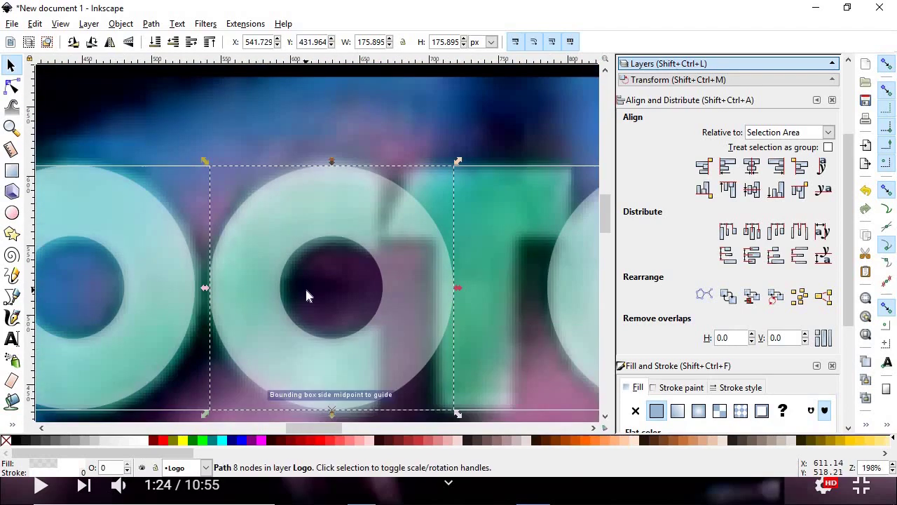
scroll(305, 286, down, 2)
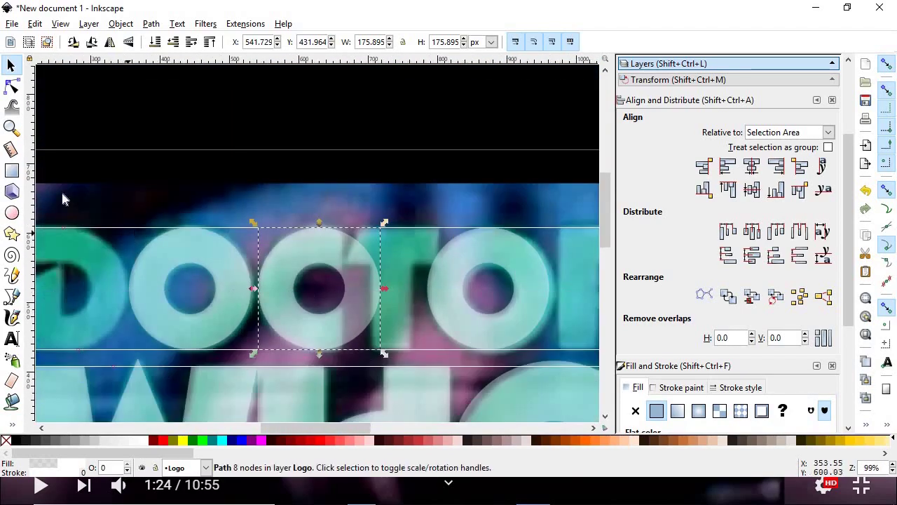
Draw a rectangle about 105 by 223 px over the right part of DOCTOR's C ring and subtract it from the ring
click(12, 171)
mouse_move(415, 194)
mouse_down()
mouse_move(339, 368)
mouse_move(345, 361)
mouse_up()
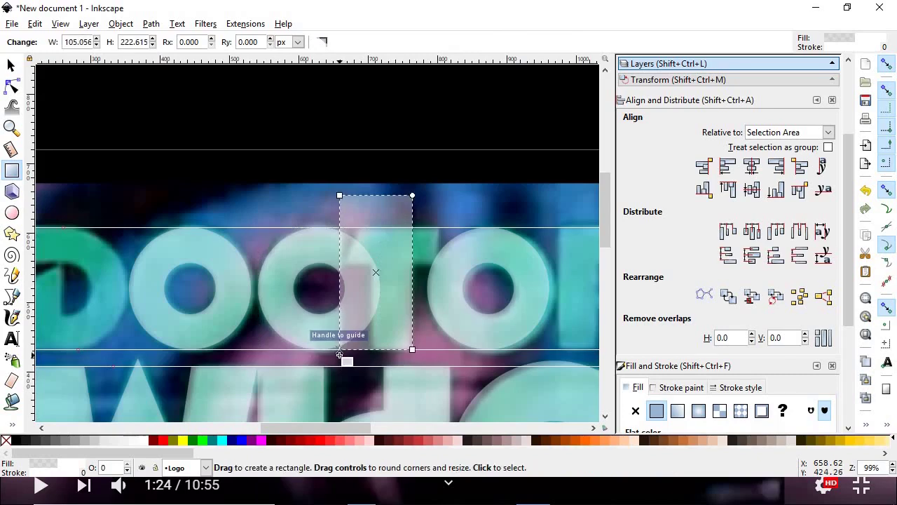
click(10, 65)
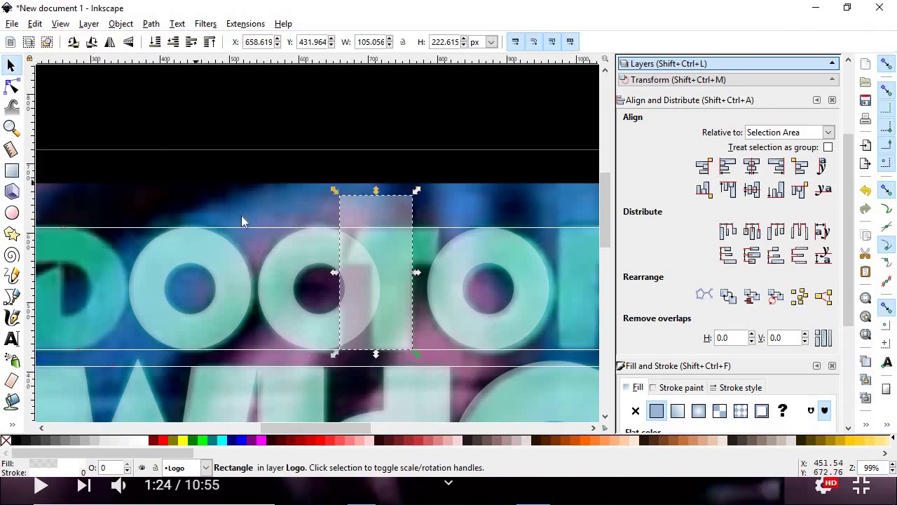
shift+click(312, 247)
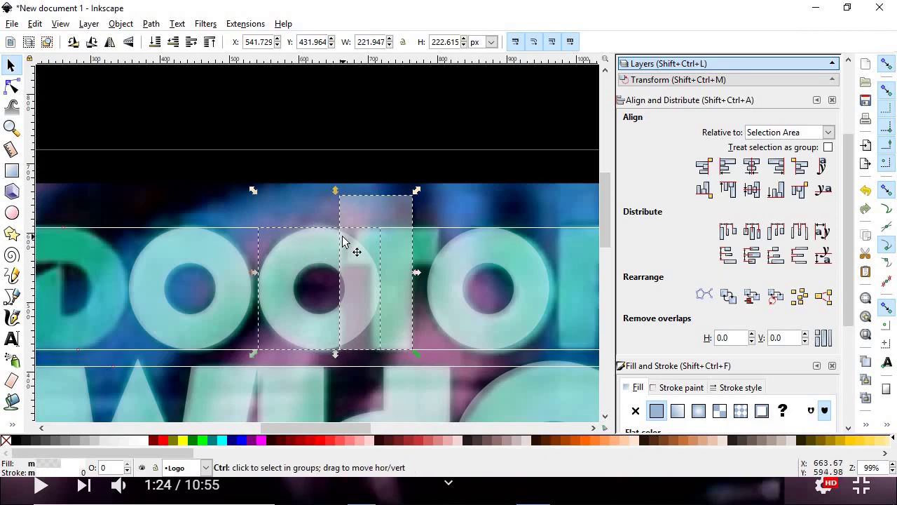
key(ctrl+minus)
scroll(342, 236, down, 1)
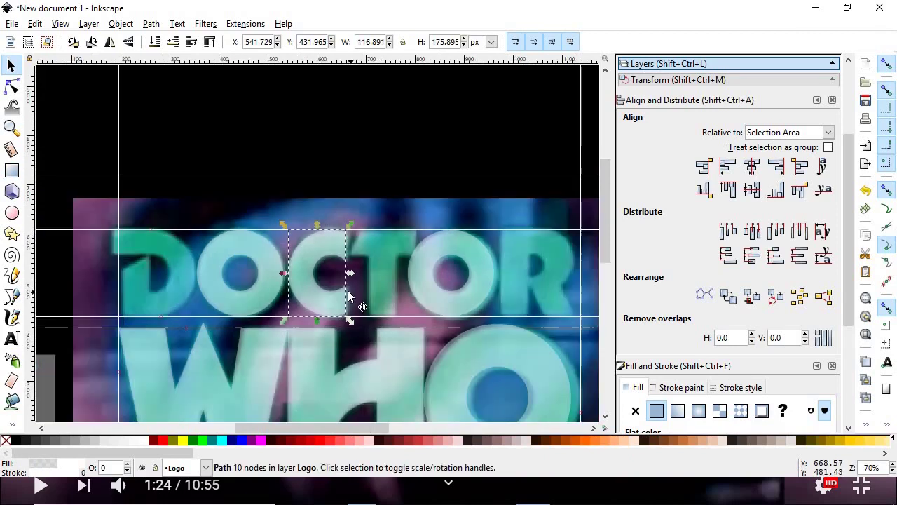
Move the spare small ring from beside the page over DOCTOR's D, snapped against the first O at X 179.603, Y 431.964 px
scroll(384, 289, down, 1)
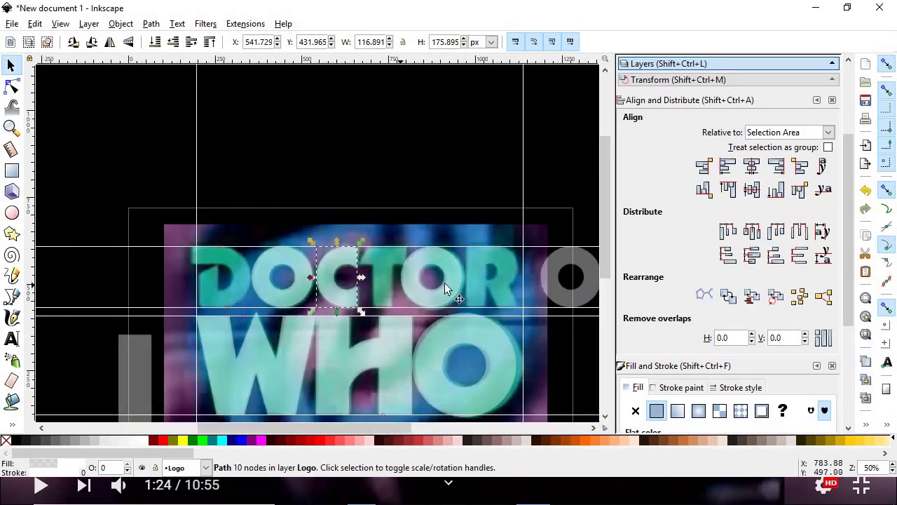
click(550, 278)
drag(550, 278, 224, 247)
scroll(218, 295, up, 3)
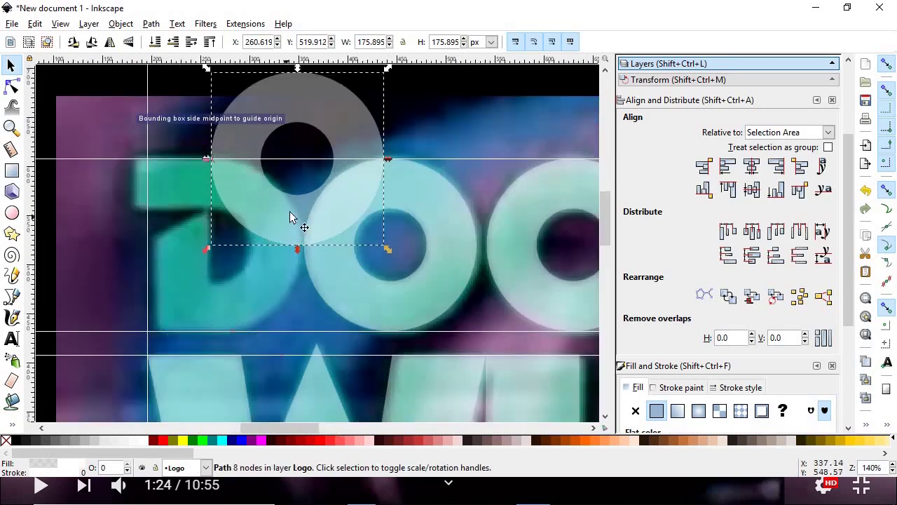
drag(298, 209, 213, 299)
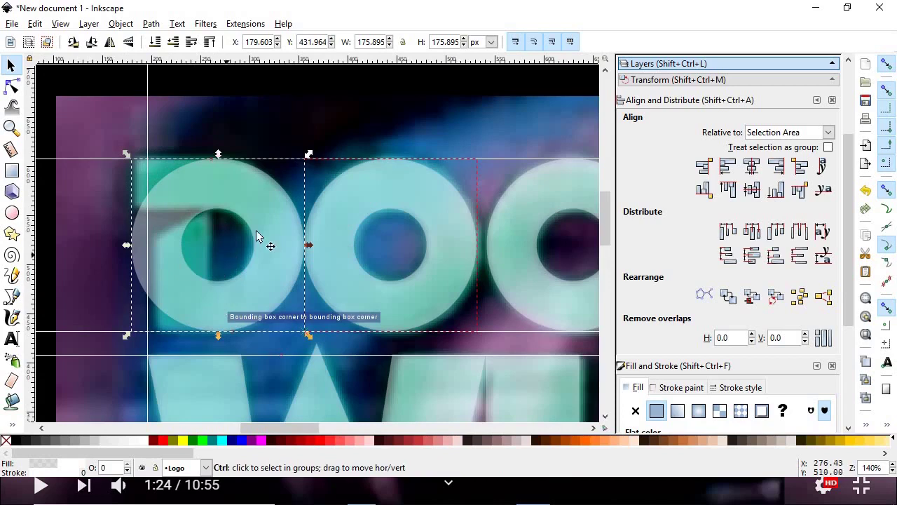
scroll(257, 235, up, 2)
drag(317, 240, 304, 245)
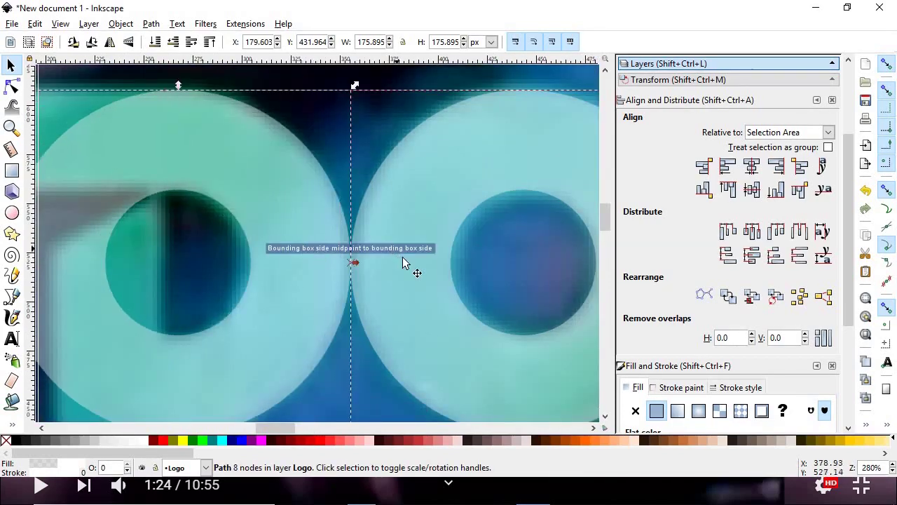
Shift DOCTOR's first O and C shapes aside together to X 419.137 px, and fine-tune the D ring to X 178.087 px
scroll(403, 263, down, 3)
click(500, 265)
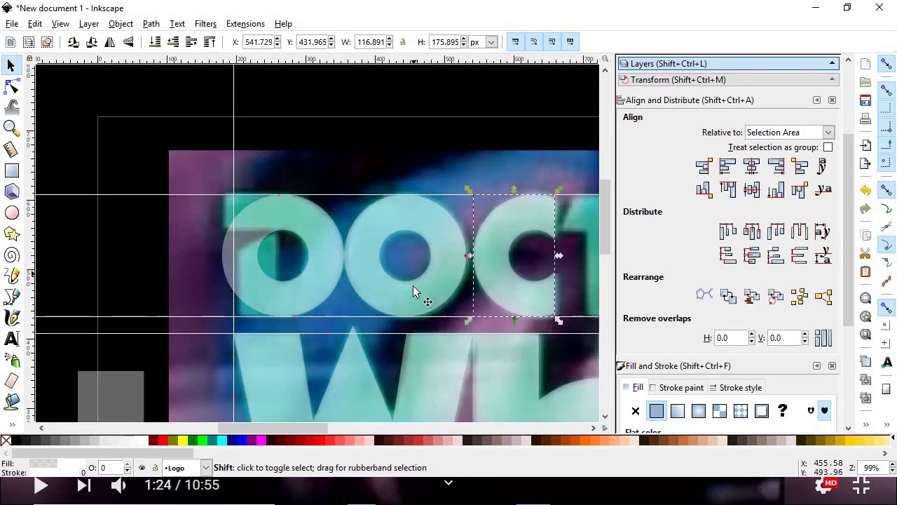
shift+click(411, 292)
drag(404, 289, 448, 286)
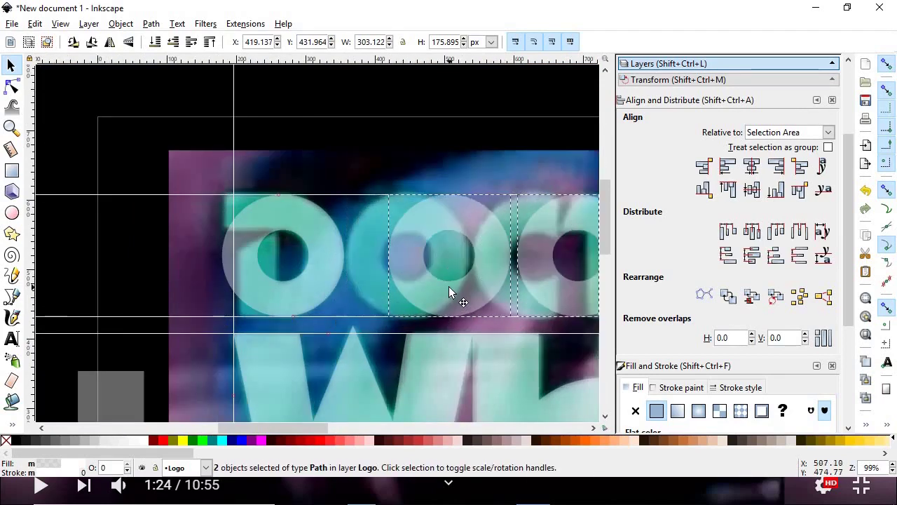
scroll(313, 280, up, 2)
mouse_move(344, 262)
mouse_down()
mouse_move(329, 265)
mouse_move(342, 265)
mouse_up()
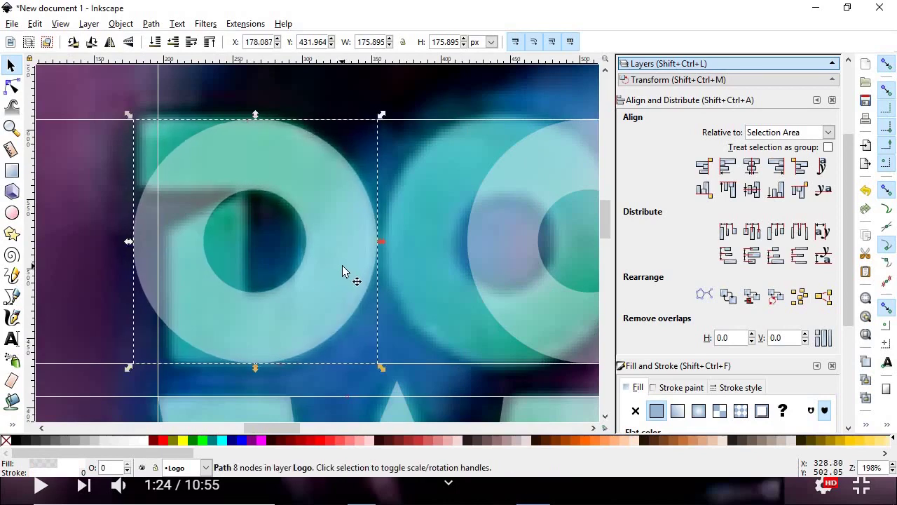
Draw a rectangle about 113 by 209 px, snap it over the left half of the D ring, and subtract it from the ring
click(11, 171)
mouse_move(85, 86)
mouse_down()
mouse_move(171, 315)
mouse_move(246, 382)
mouse_move(262, 378)
mouse_move(246, 380)
mouse_up()
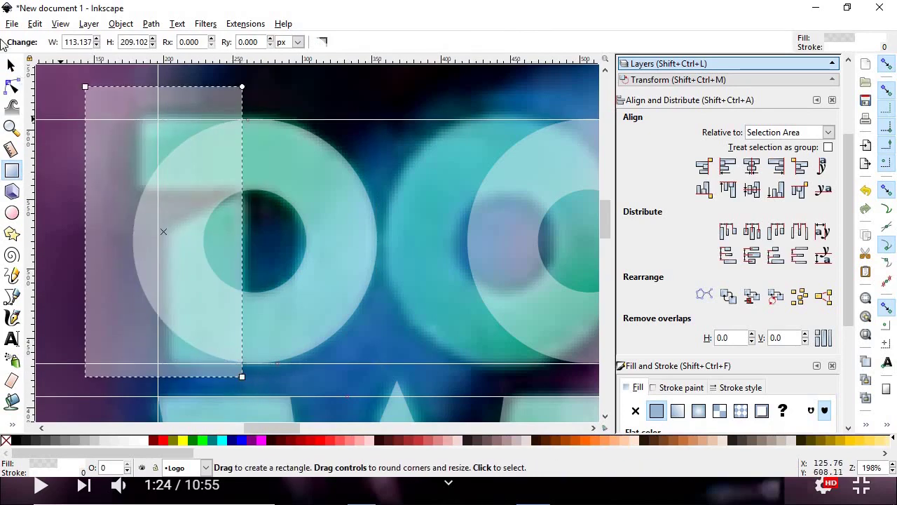
click(12, 65)
drag(114, 184, 121, 184)
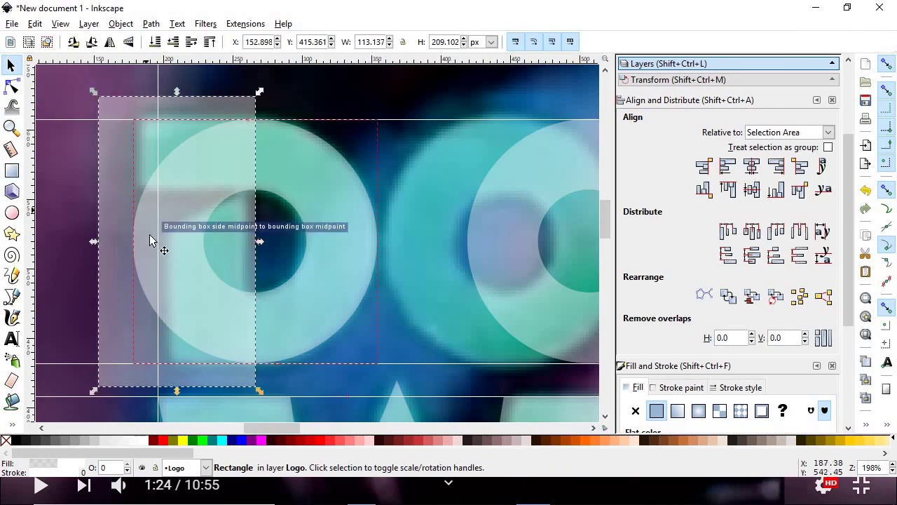
shift+click(308, 171)
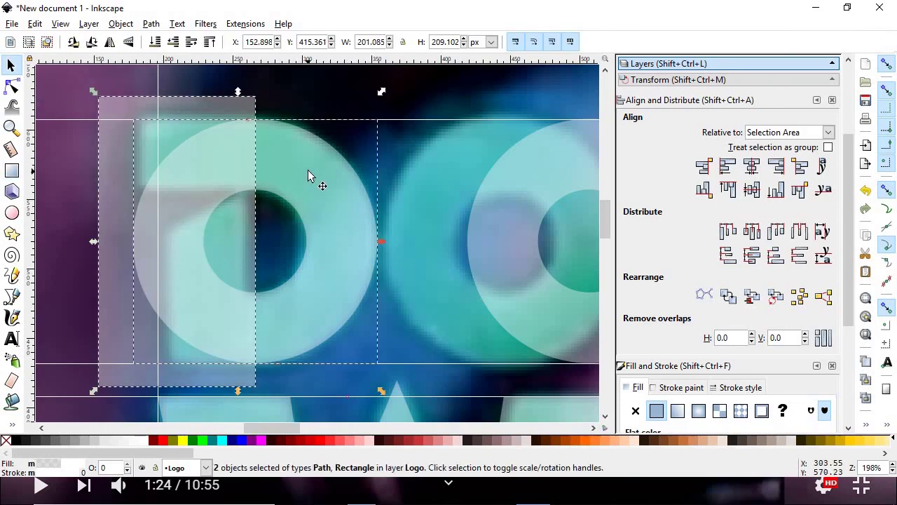
key(ctrl+minus)
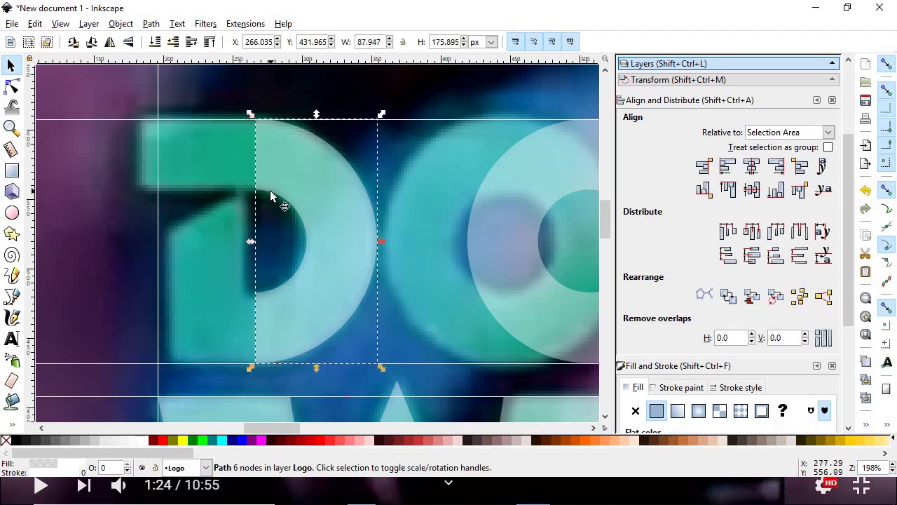
Draw a rectangle about 85 by 51 px for the D's upper arm, from the half ring's inner edge to the upper guide
scroll(267, 185, down, 2)
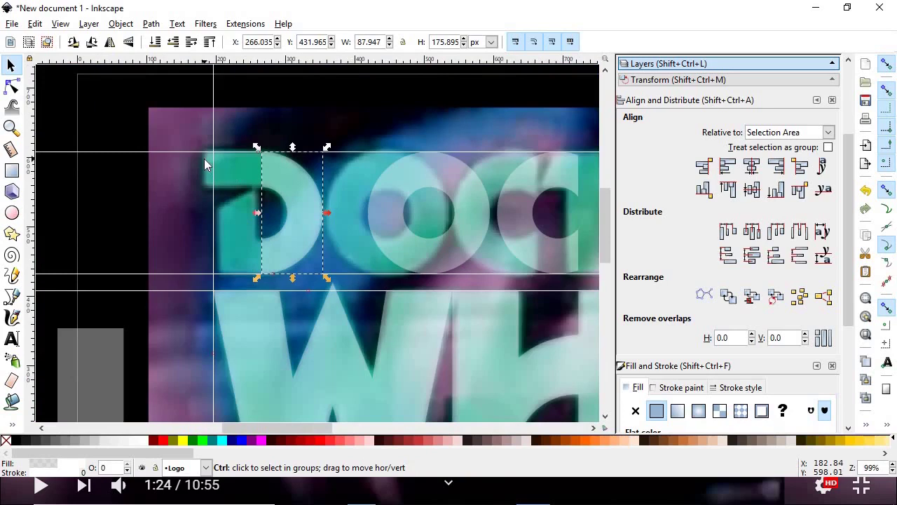
scroll(204, 159, up, 2)
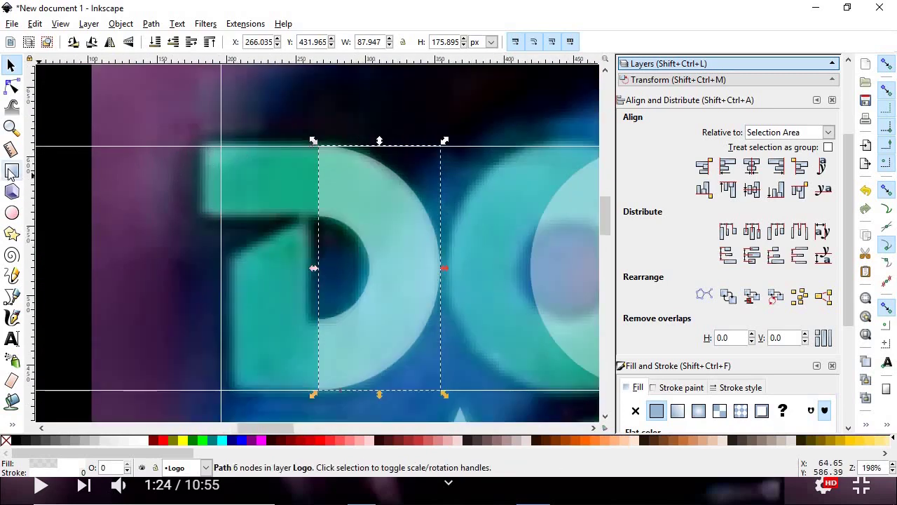
click(11, 172)
scroll(275, 127, up, 2)
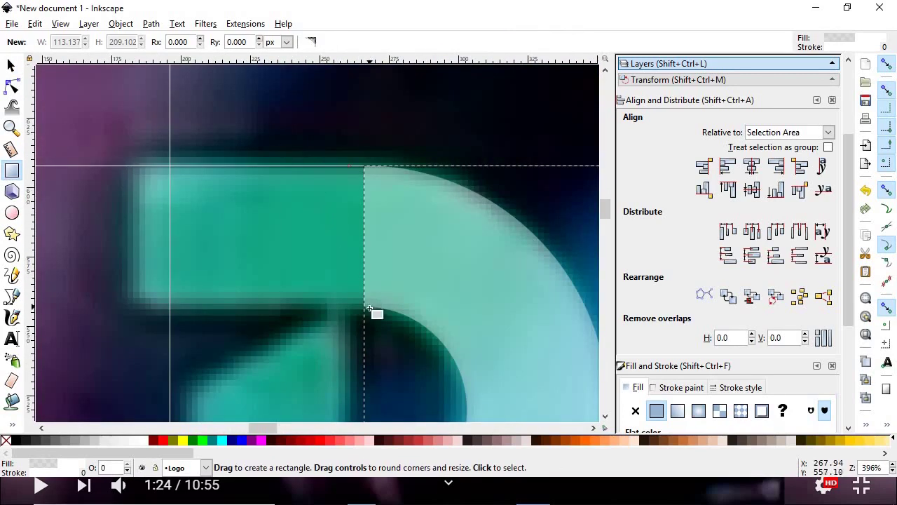
drag(364, 309, 128, 166)
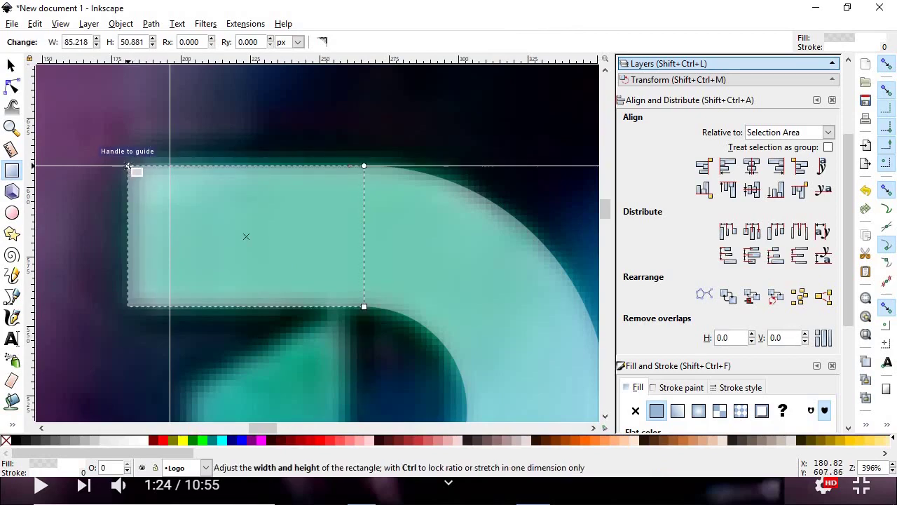
Union the D's upper-arm rectangle with the half ring into one path
click(11, 65)
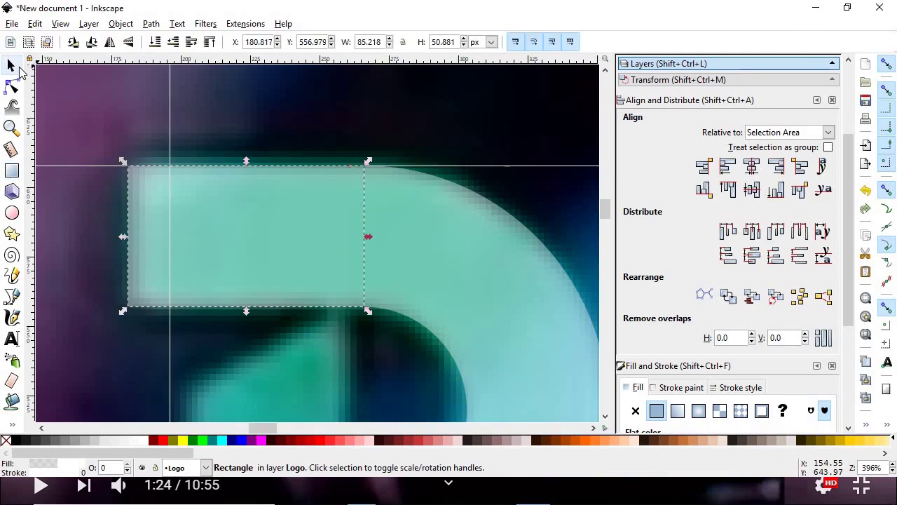
shift+click(457, 281)
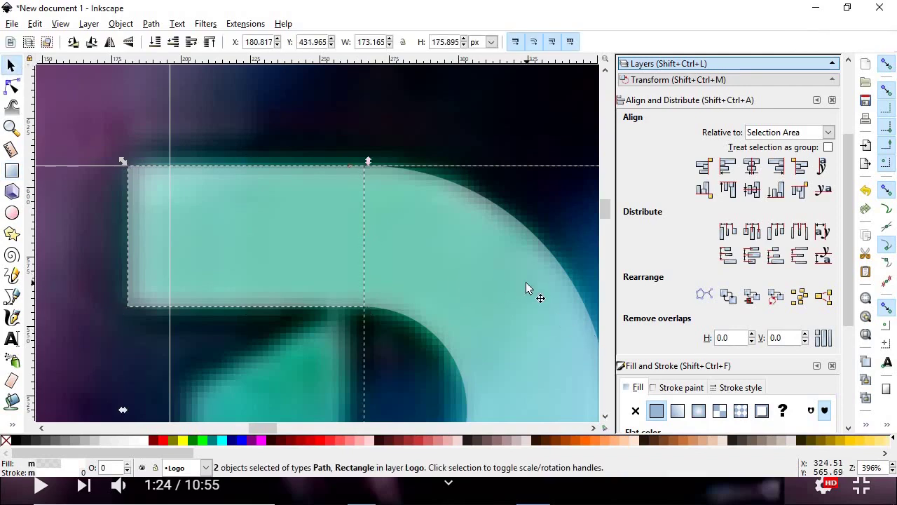
key(ctrl+k)
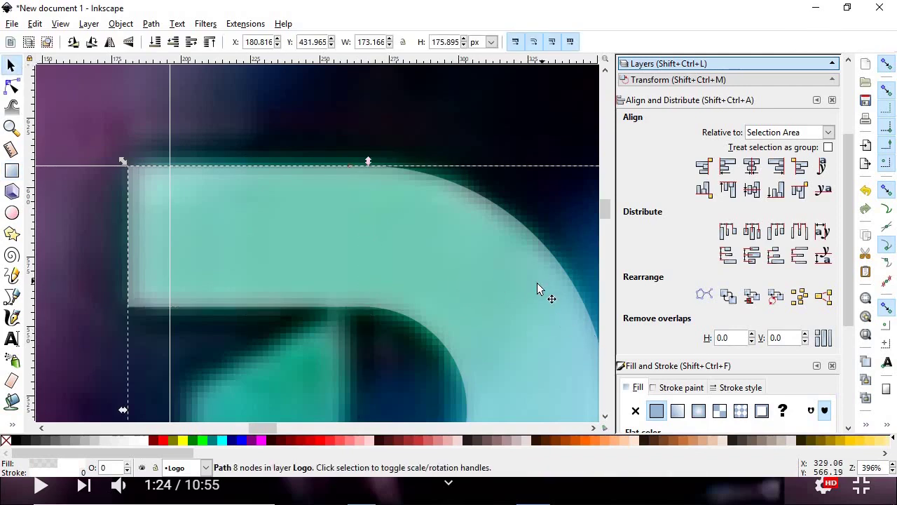
Move the tall grey rectangle beside the logo so its top edge snaps to the upper guide of the DOCTOR line
ctrl+scroll(537, 282, down, 5)
ctrl+scroll(552, 335, up, 2)
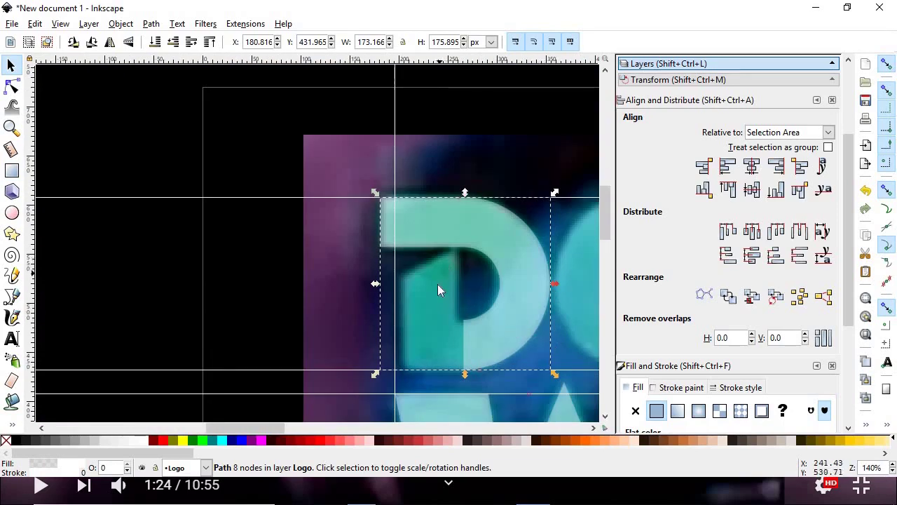
scroll(438, 307, down, 4)
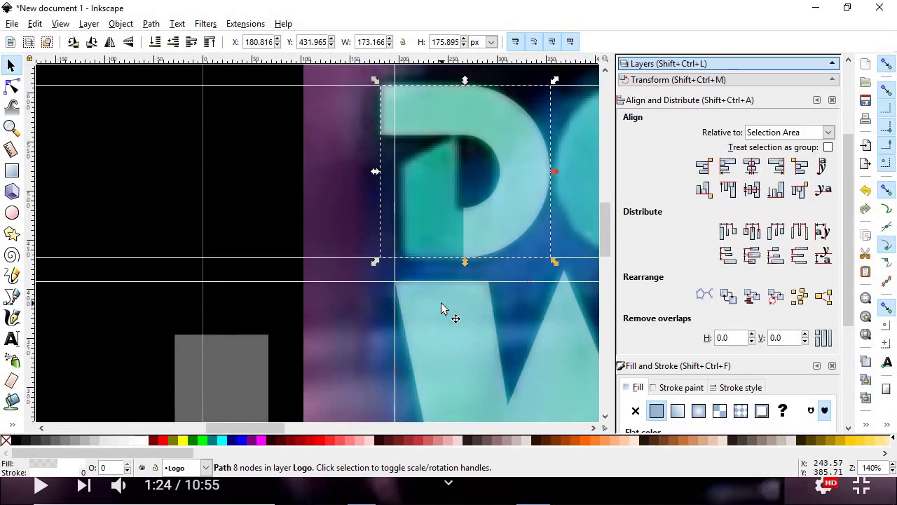
click(240, 392)
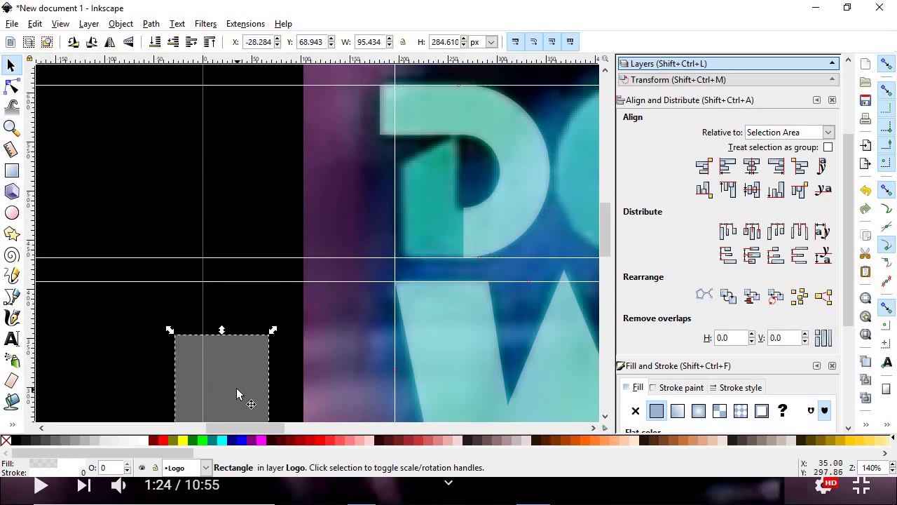
ctrl+scroll(272, 366, down, 3)
ctrl+scroll(276, 378, down, 1)
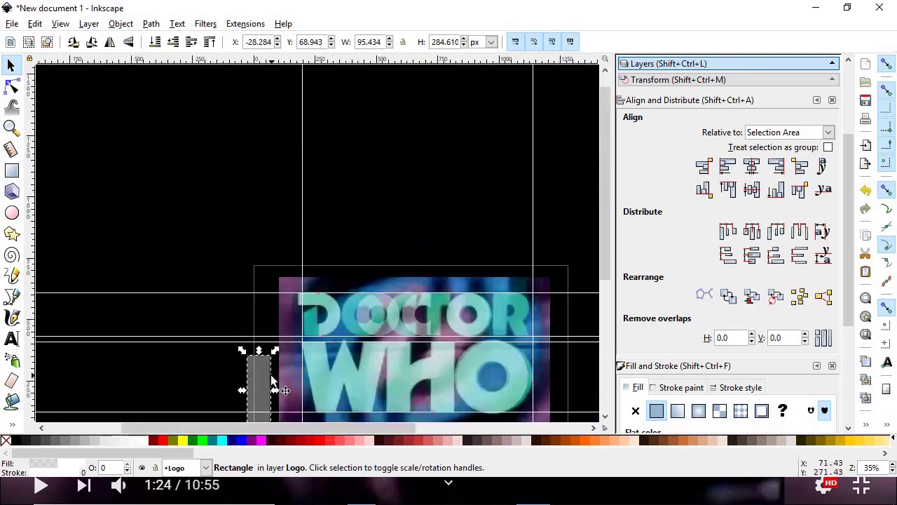
ctrl+scroll(280, 280, up, 2)
drag(258, 288, 283, 110)
scroll(266, 164, up, 2)
scroll(277, 295, up, 3)
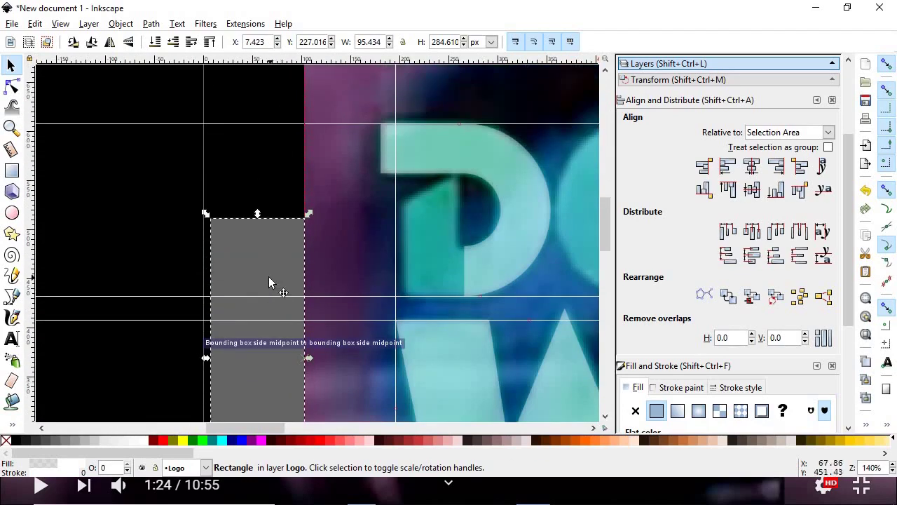
drag(268, 282, 264, 179)
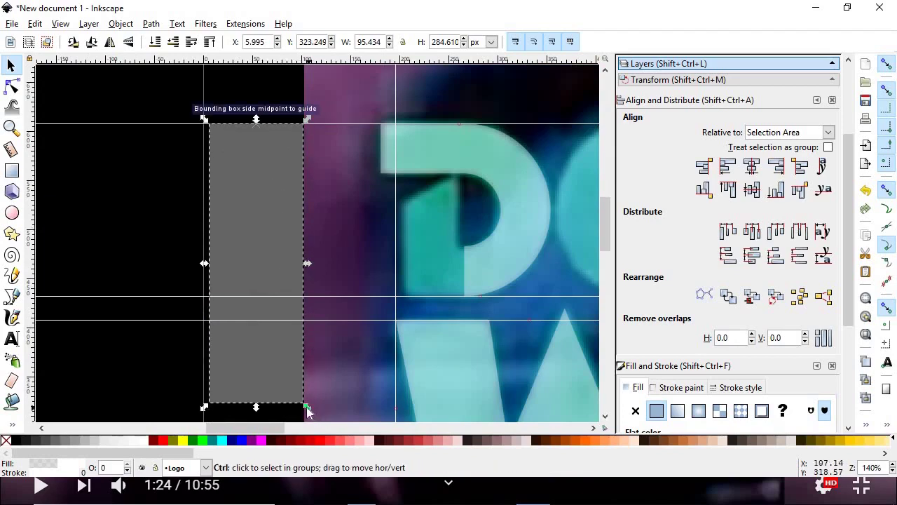
Scale the rectangle proportionally to 58.980 × 175.895 px so its bottom meets the lower guide of the DOCTOR line
drag(307, 407, 269, 338)
key(ctrl+z)
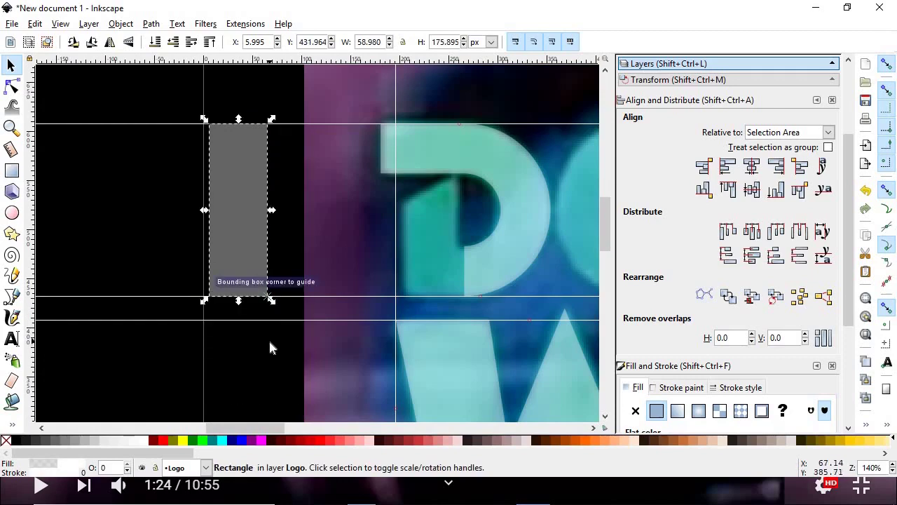
scroll(334, 192, up, 1)
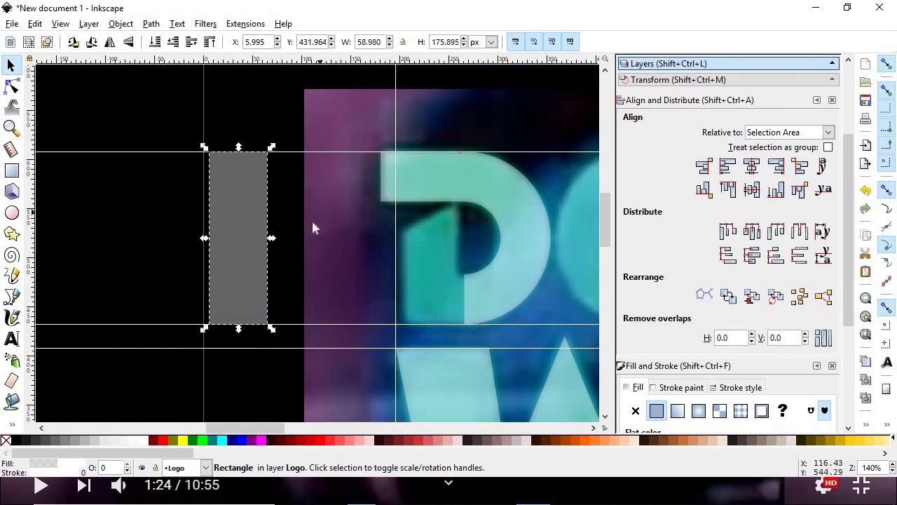
Duplicate the rectangle twice and park the two copies above the DOCTOR line as spares
key(ctrl)
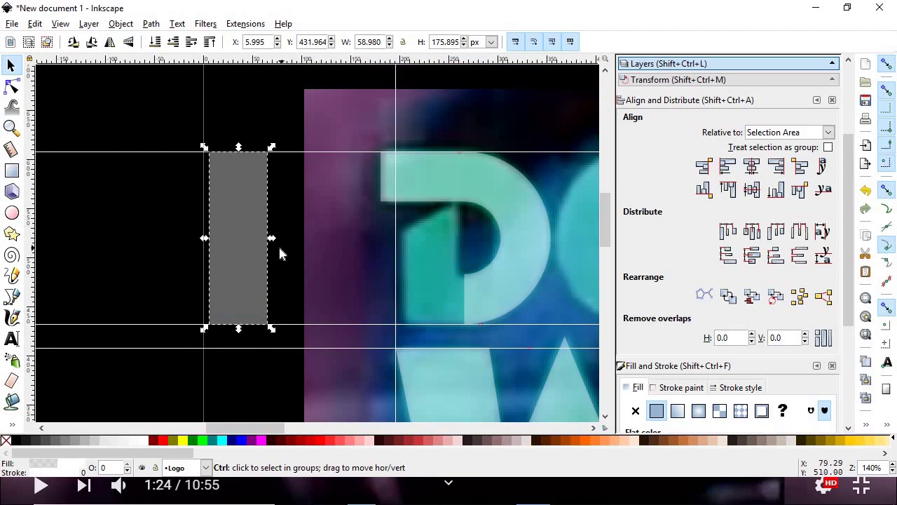
key(ctrl+d)
key(ctrl+d)
drag(253, 251, 352, 98)
click(236, 254)
drag(237, 255, 477, 80)
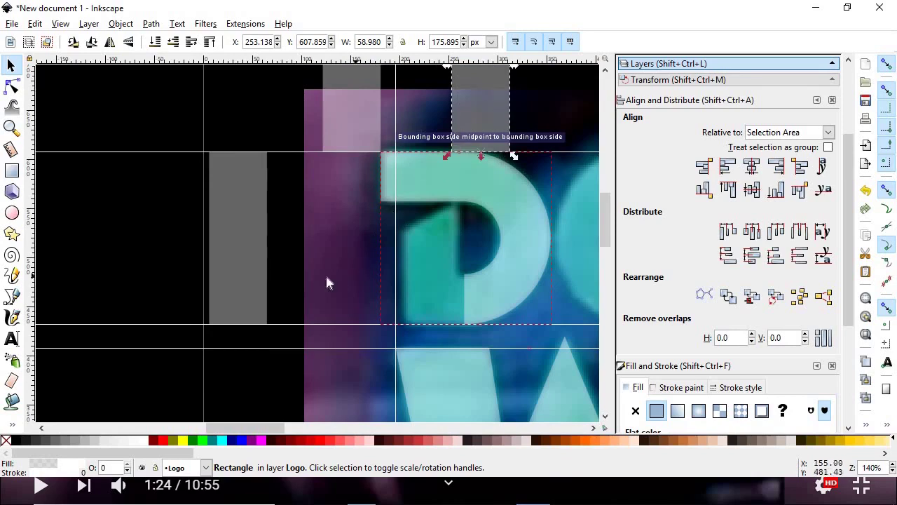
Place the remaining rectangle as the D's stem, snapped to the curve's lower end, and union it with the D path
click(245, 273)
drag(245, 273, 451, 300)
scroll(424, 277, up, 2)
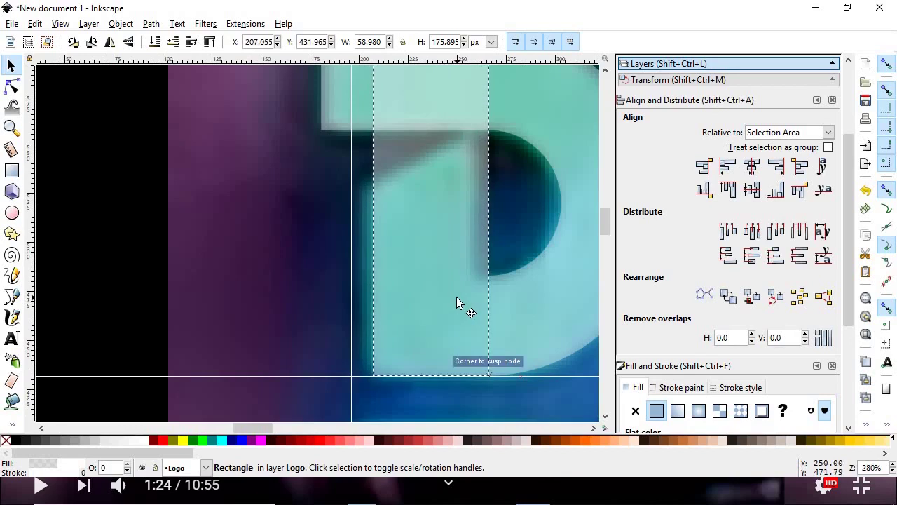
shift+click(533, 296)
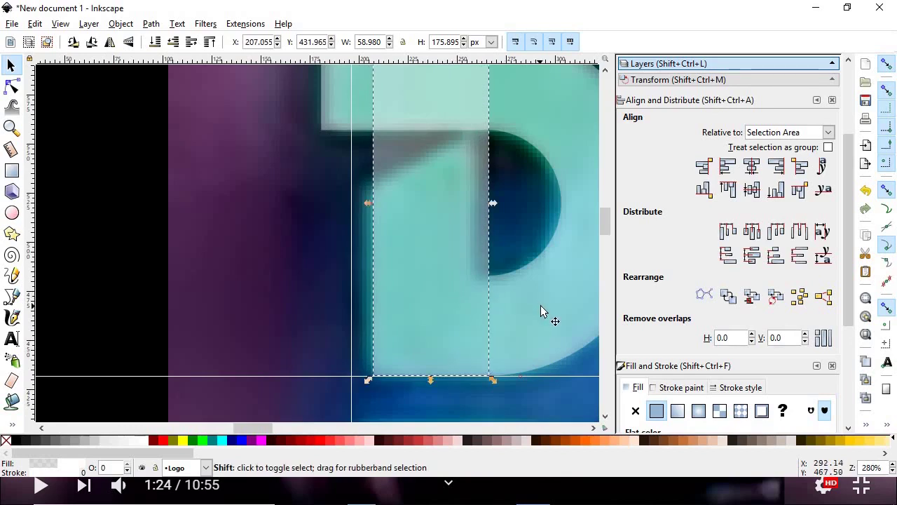
key(ctrl+plus)
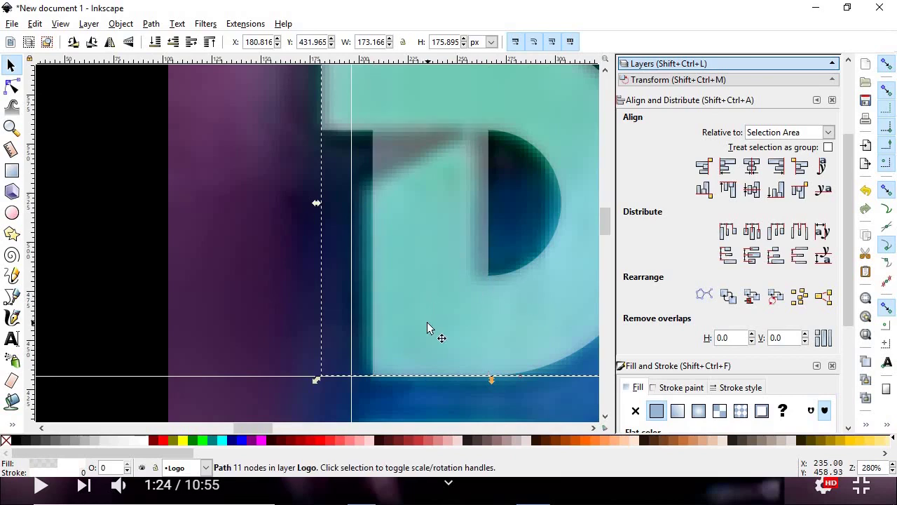
Shift the combined D path horizontally so the left edge of its stem lies on the vertical guide
drag(426, 322, 405, 322)
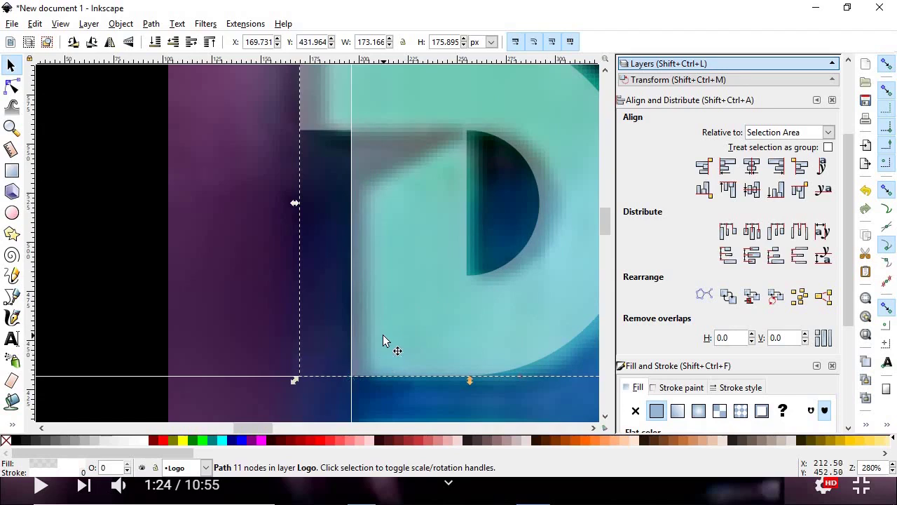
scroll(382, 335, down, 10)
scroll(387, 322, up, 8)
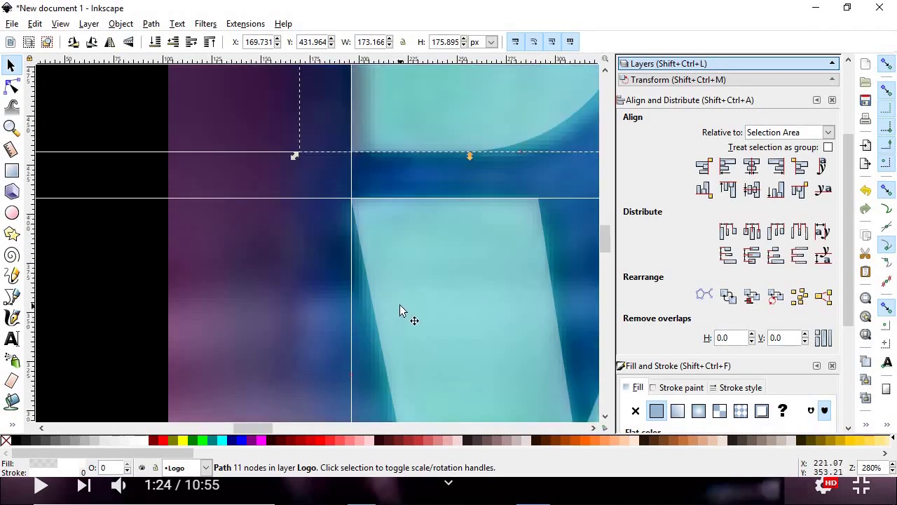
Draw a closed triangle over the D stem's slanted cut, between the inner corner, the vertical guide and the upper bar
key(c)
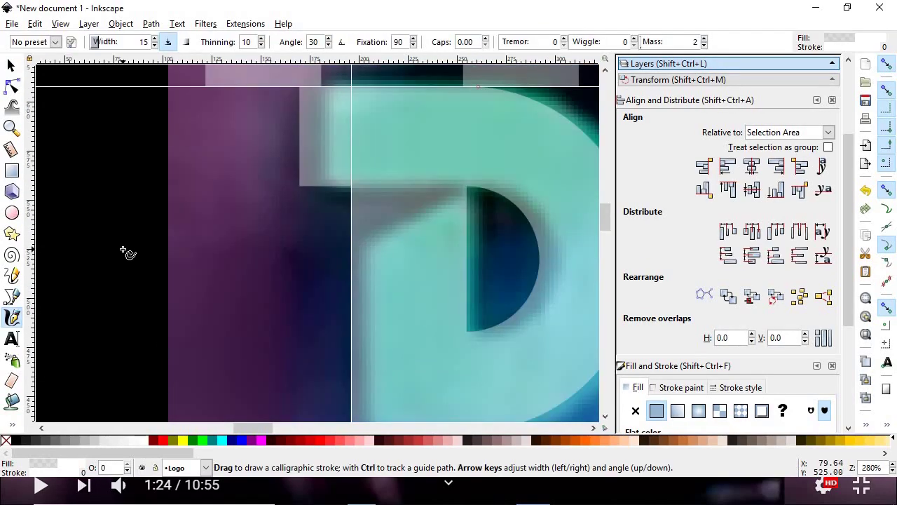
click(12, 296)
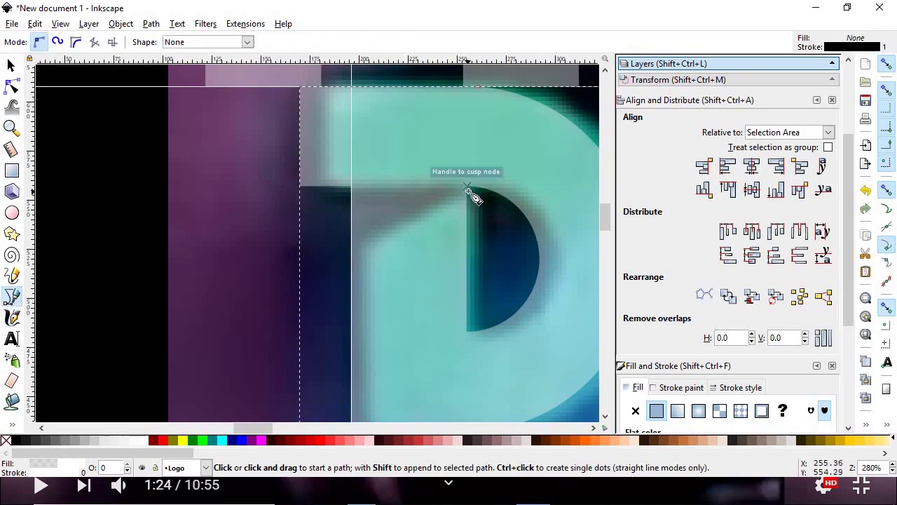
click(466, 187)
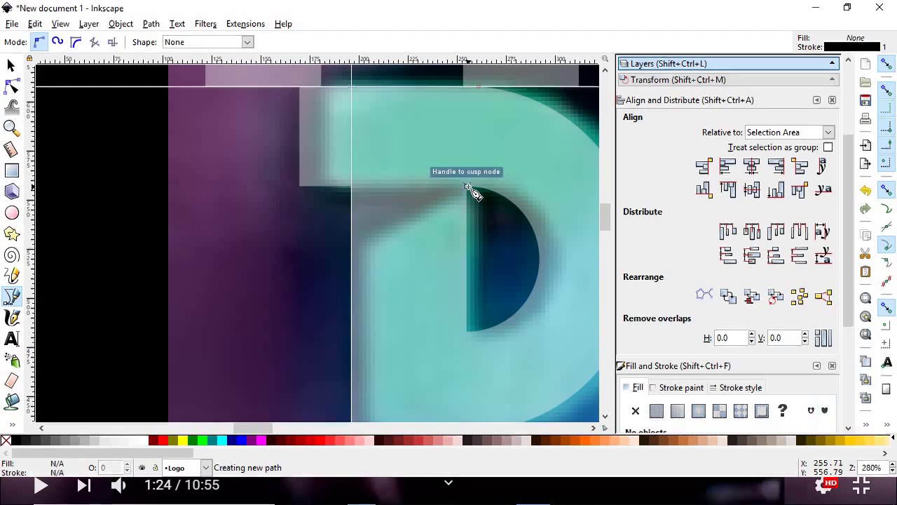
click(351, 248)
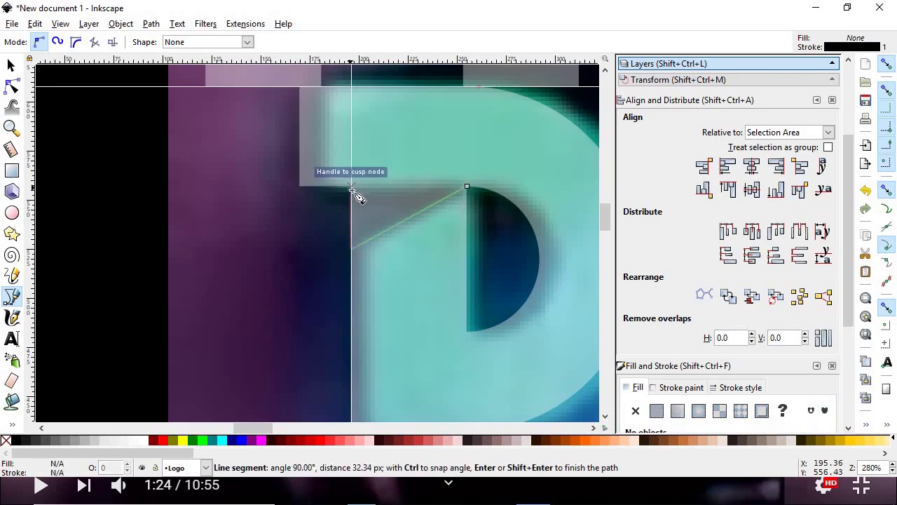
click(351, 188)
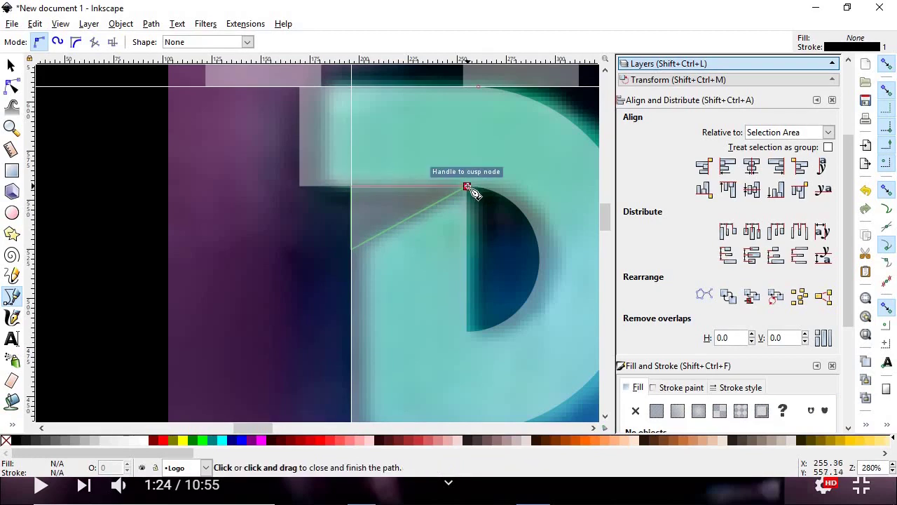
click(468, 187)
Subtract the triangle from the D path to cut the slanted notch into its stem
click(11, 65)
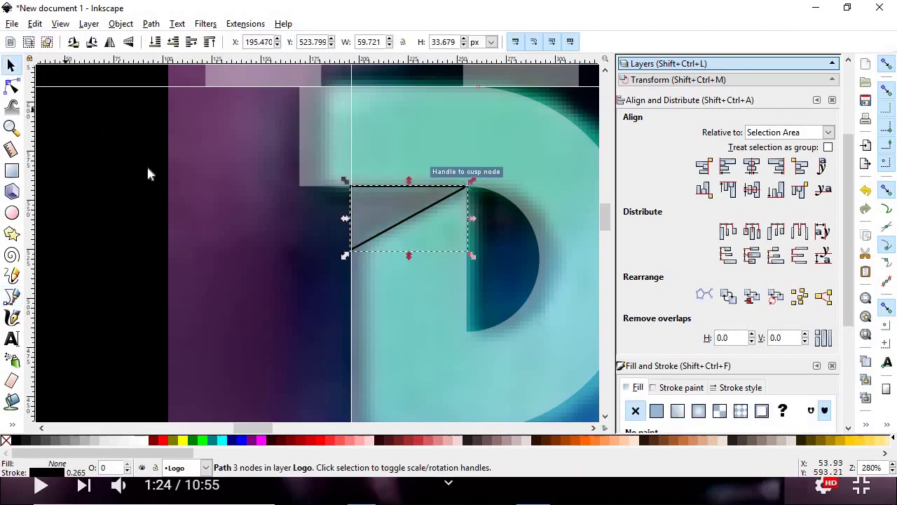
shift+click(416, 345)
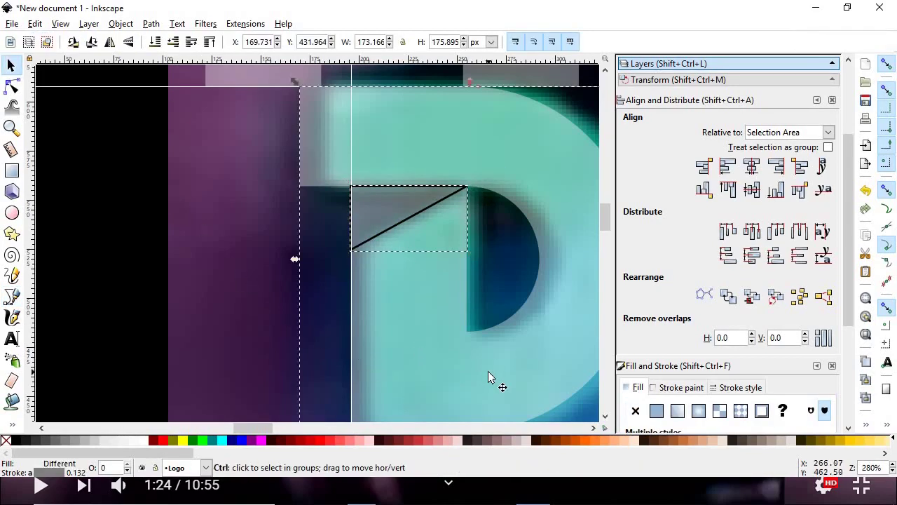
key(ctrl+minus)
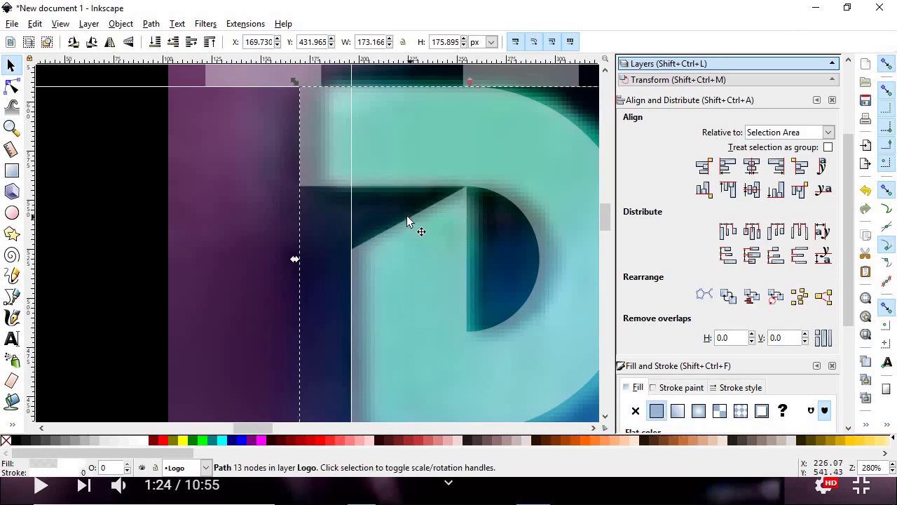
Move the first O shape of DOCTOR against the D's right side and set the C shape directly against that O
scroll(407, 215, down, 4)
scroll(439, 211, up, 2)
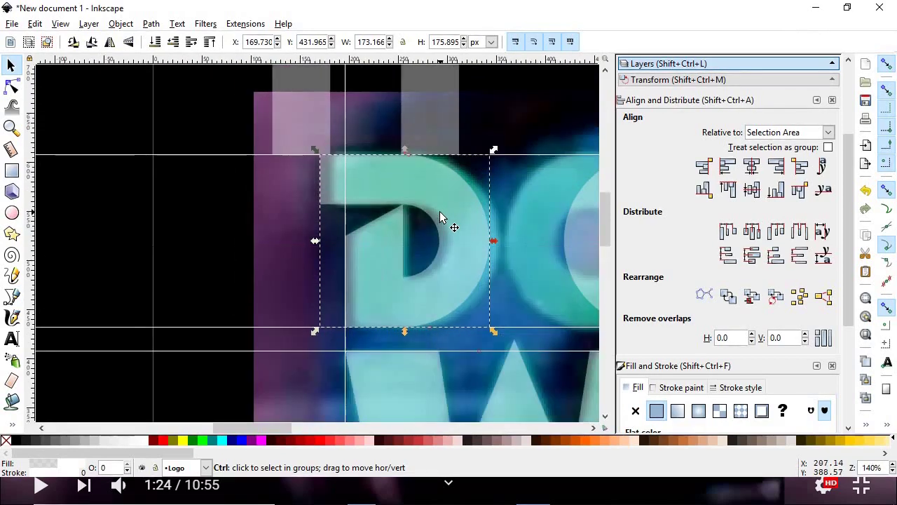
scroll(438, 211, down, 2)
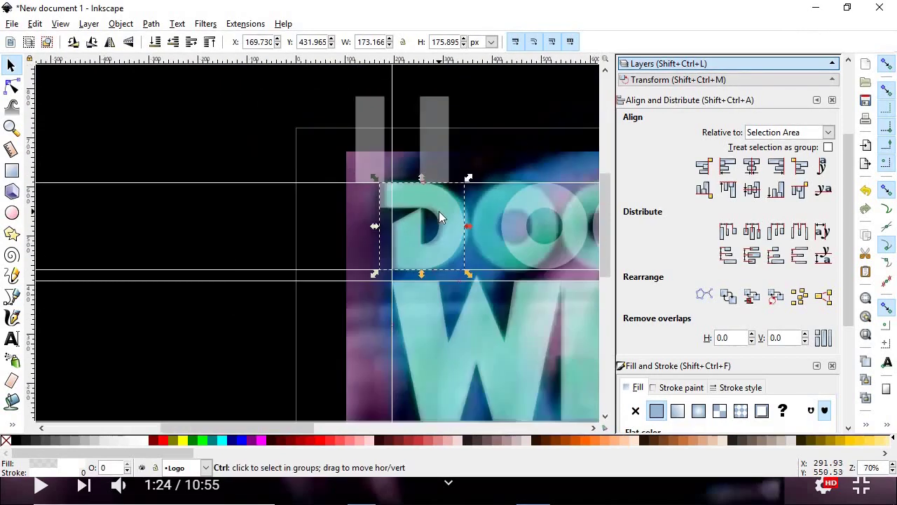
scroll(455, 213, up, 2)
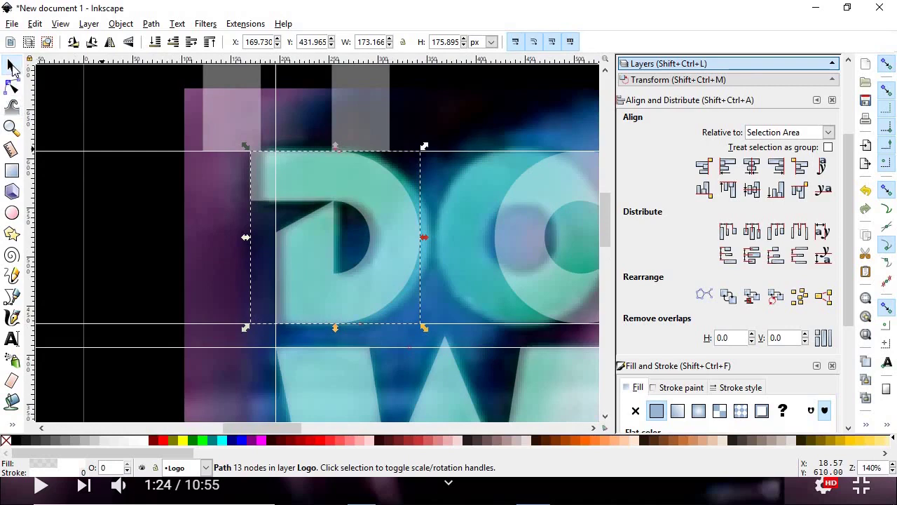
click(522, 243)
drag(521, 241, 436, 237)
scroll(530, 245, down, 3)
scroll(441, 233, up, 3)
click(500, 245)
scroll(443, 229, up, 1)
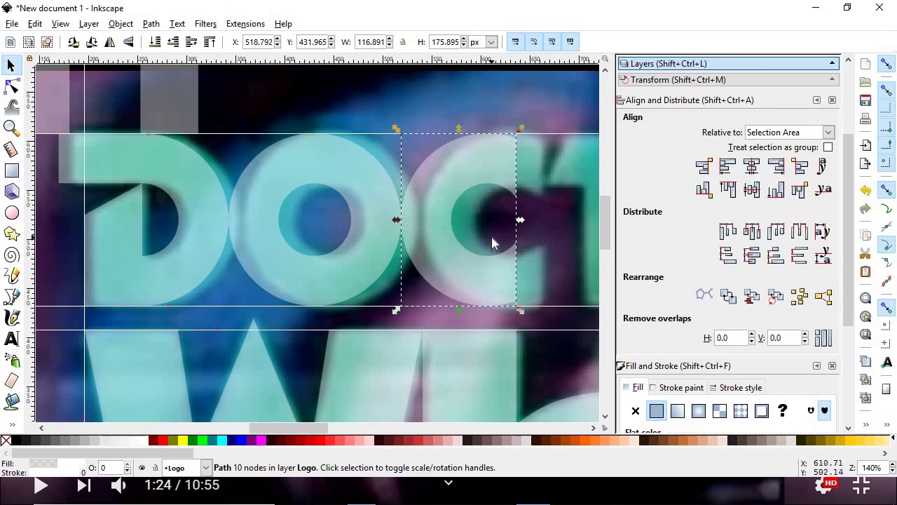
Move the second O shape of DOCTOR horizontally to X 848.015 px to clear room for the T
scroll(491, 237, down, 2)
scroll(495, 241, down, 1)
scroll(566, 236, up, 1)
scroll(560, 231, up, 1)
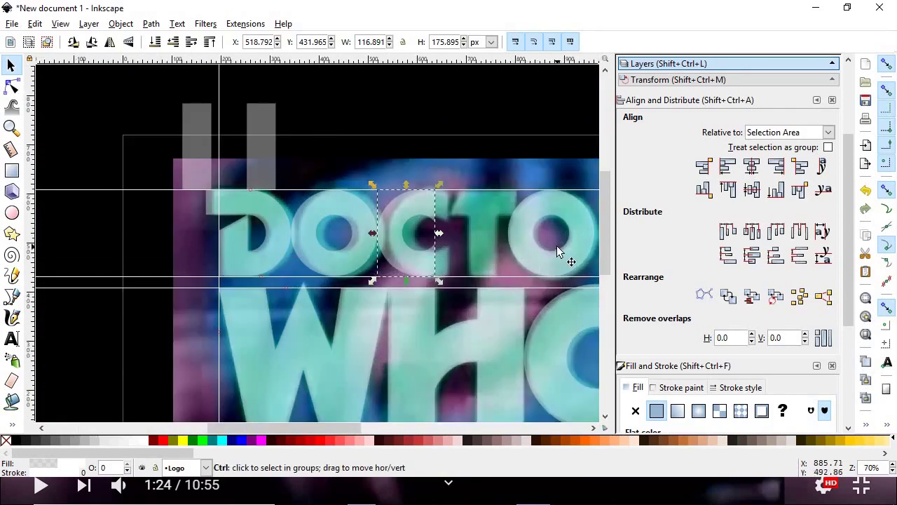
scroll(553, 246, up, 1)
click(507, 244)
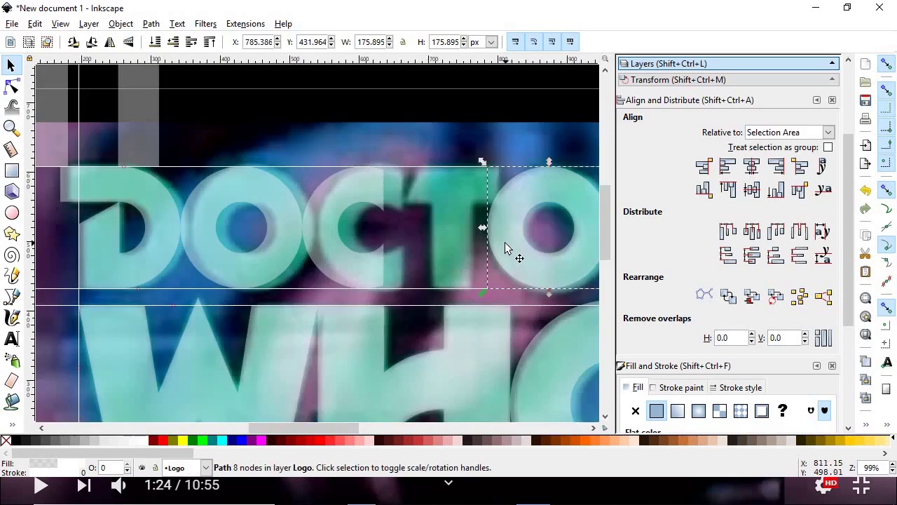
drag(505, 242, 550, 244)
scroll(373, 195, up, 2)
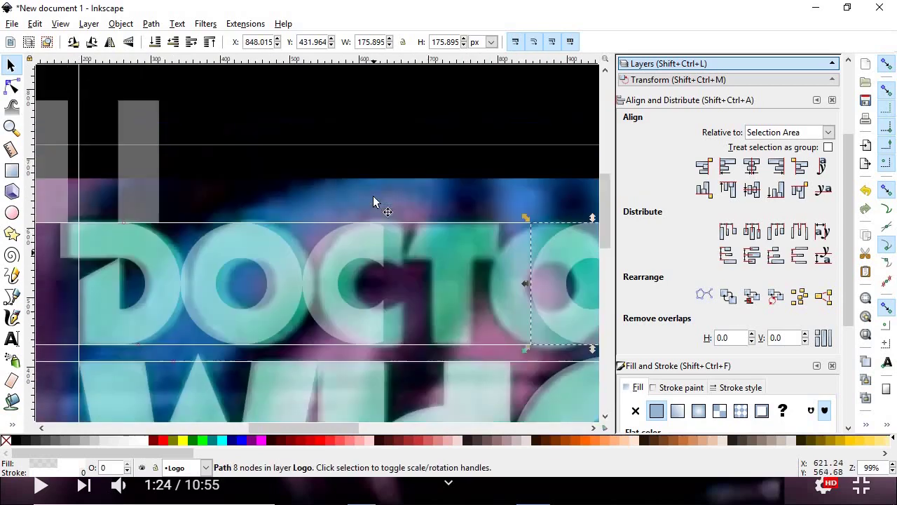
Place the spare rectangle over the T's stem at about X 703 px, fitted between the two DOCTOR guides
scroll(374, 200, up, 3)
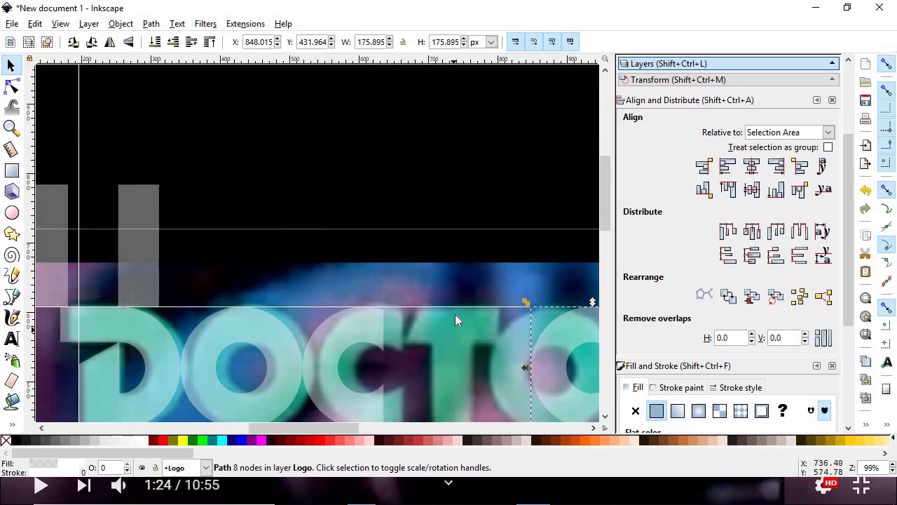
click(137, 264)
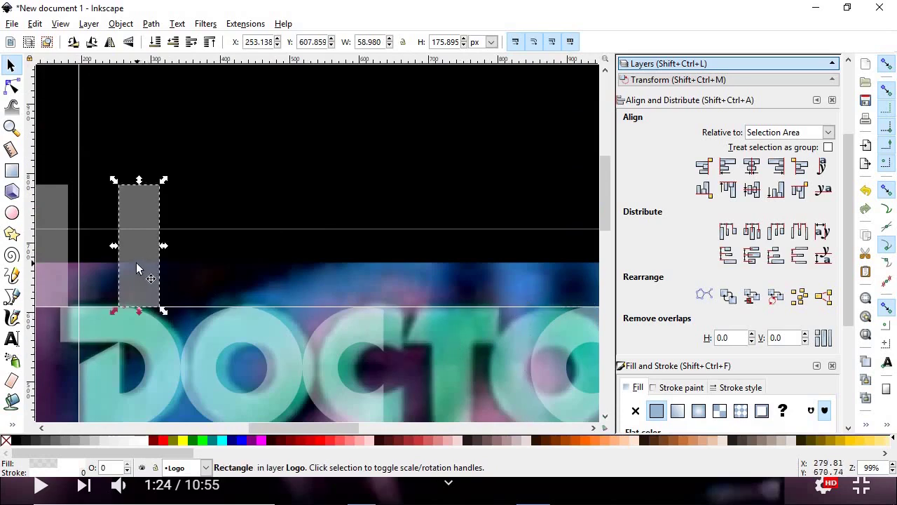
drag(138, 254, 463, 333)
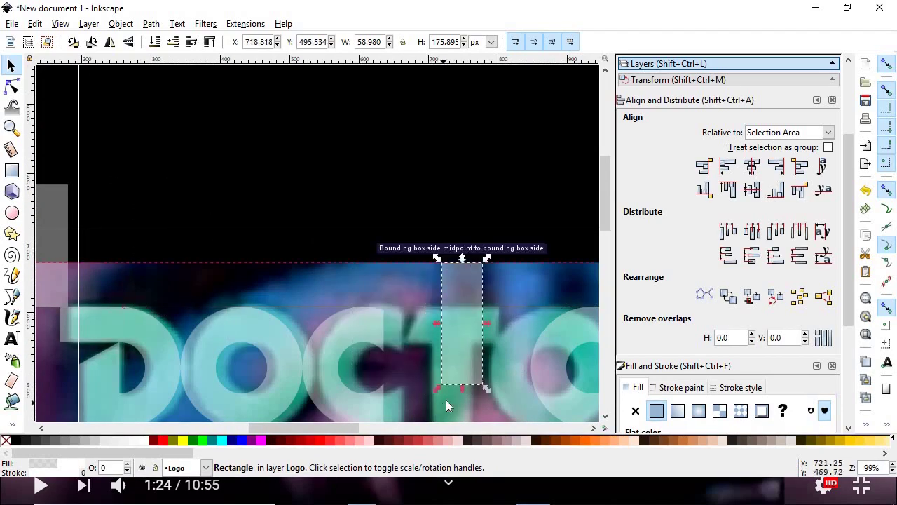
scroll(447, 399, up, 1)
scroll(456, 391, down, 4)
scroll(456, 339, up, 1)
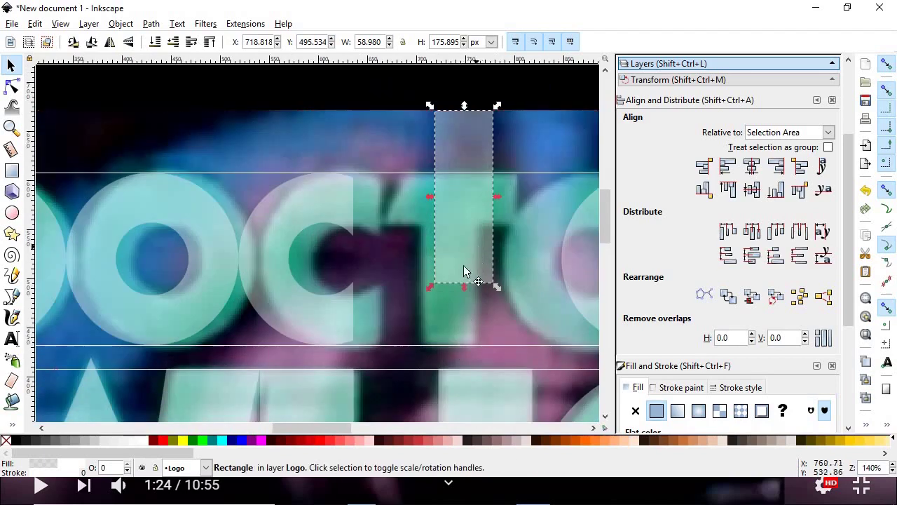
drag(466, 271, 458, 307)
scroll(459, 284, down, 1)
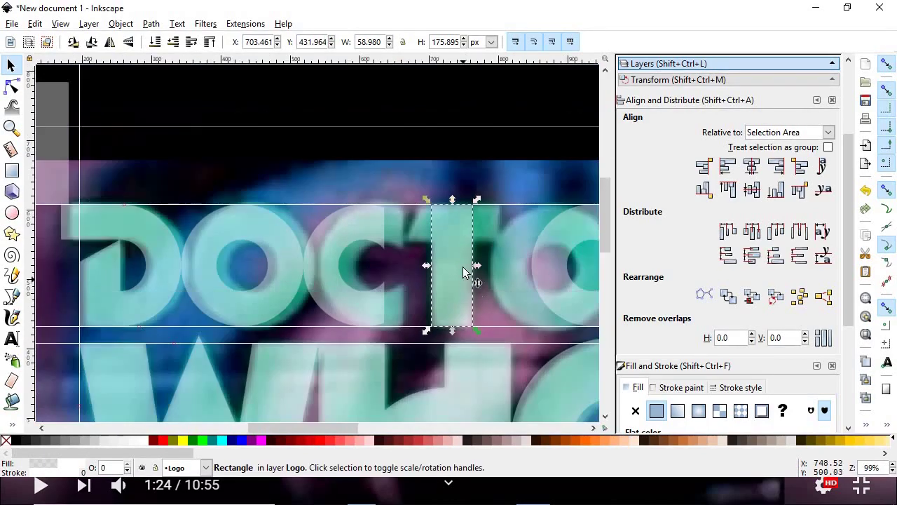
Draw a rectangle about 60.6 by 50.9 px beside the D's upper-left arm, matching the arm's height up to the guide
scroll(437, 240, down, 2)
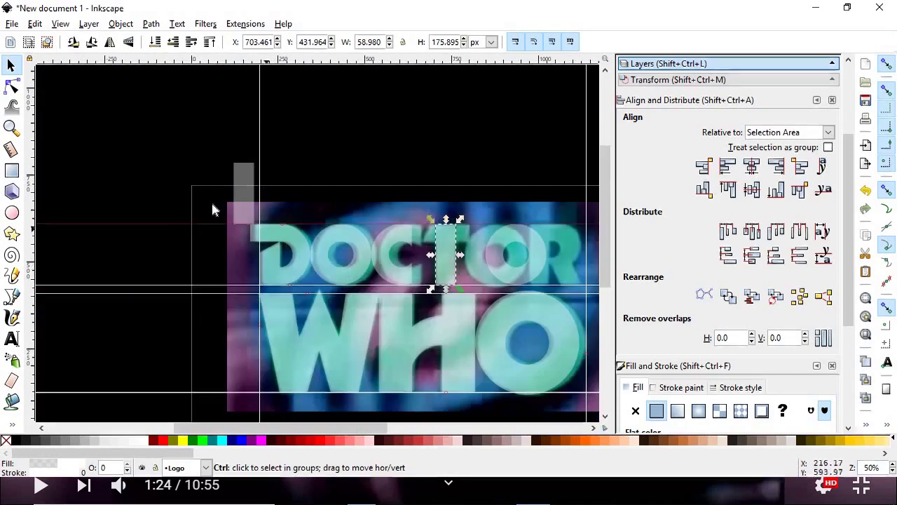
scroll(248, 226, up, 3)
scroll(240, 242, up, 1)
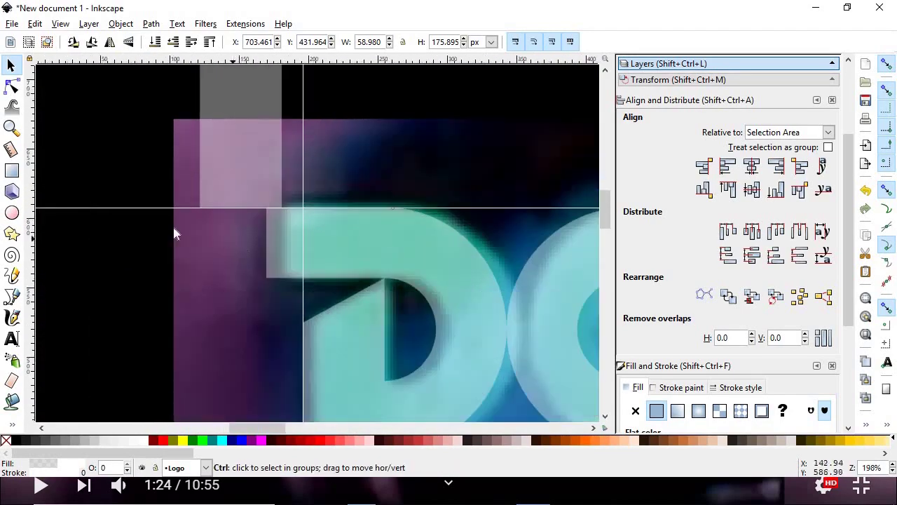
click(11, 171)
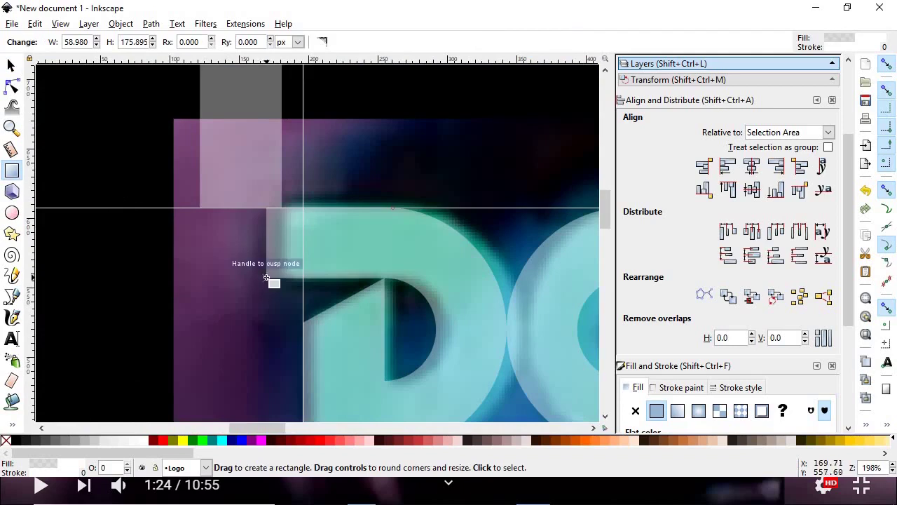
drag(267, 277, 182, 209)
click(12, 66)
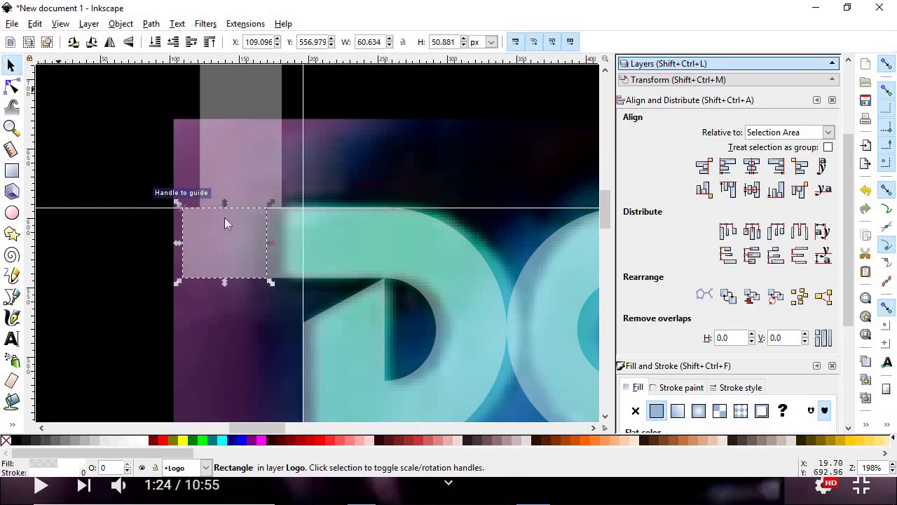
Move the small rectangle onto the left end of the T's crossbar, snapped beneath the upper guide at about X 665.3 px
drag(209, 246, 469, 169)
scroll(467, 167, down, 5)
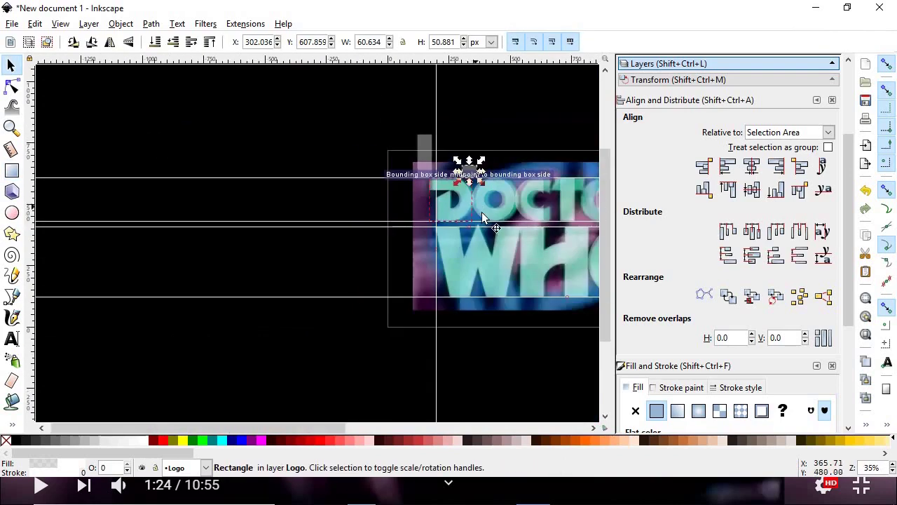
scroll(537, 191, up, 4)
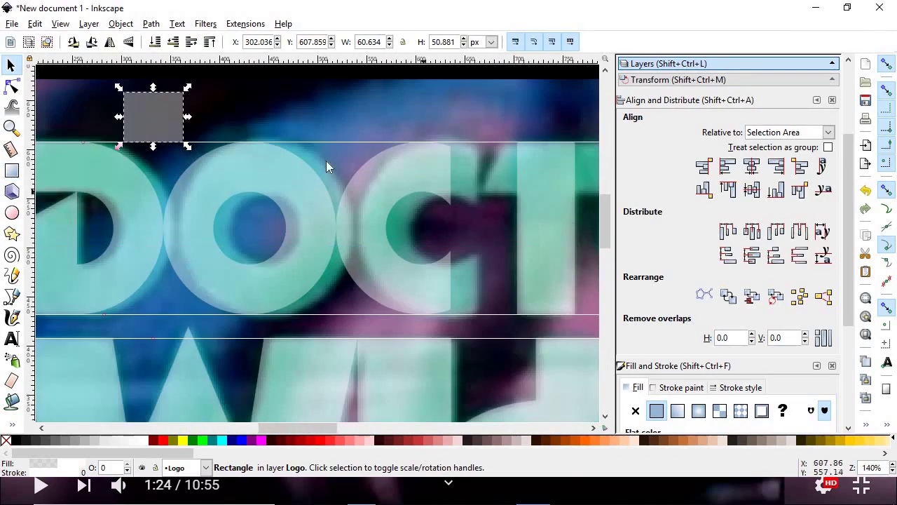
drag(147, 121, 524, 179)
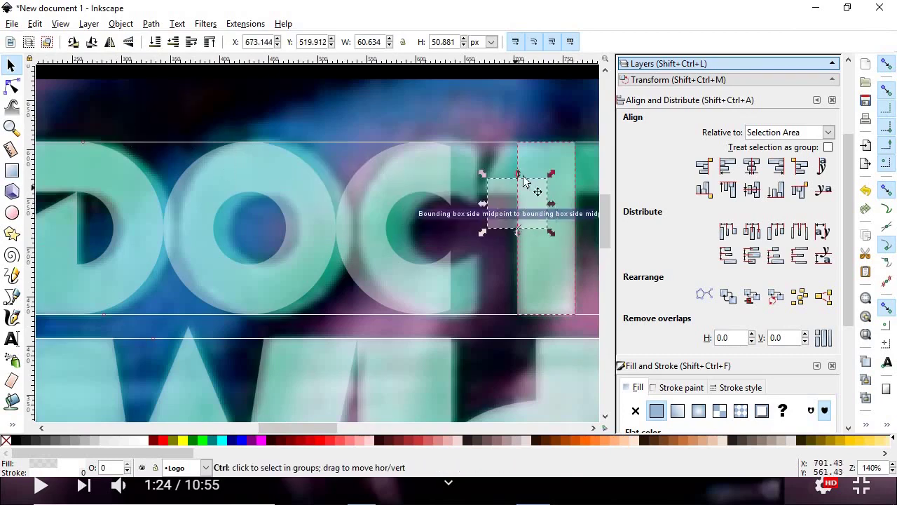
scroll(522, 160, up, 3)
drag(454, 284, 431, 184)
drag(431, 182, 432, 182)
Stretch the crossbar rectangle to the T's right end, about 136 px wide
scroll(432, 190, down, 6)
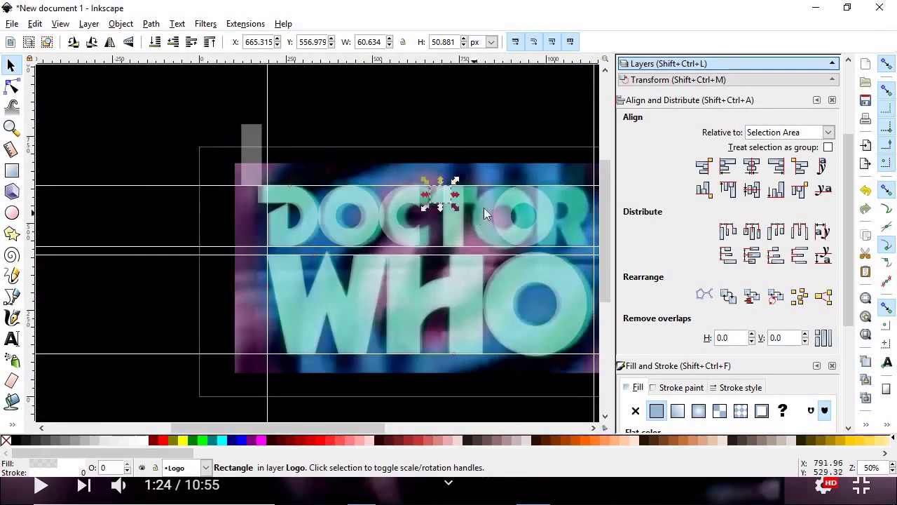
scroll(482, 206, up, 5)
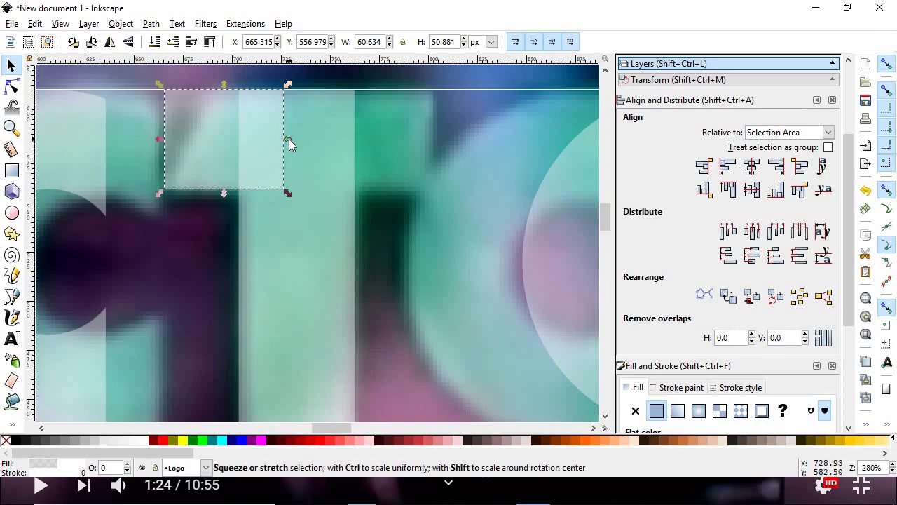
drag(288, 139, 437, 155)
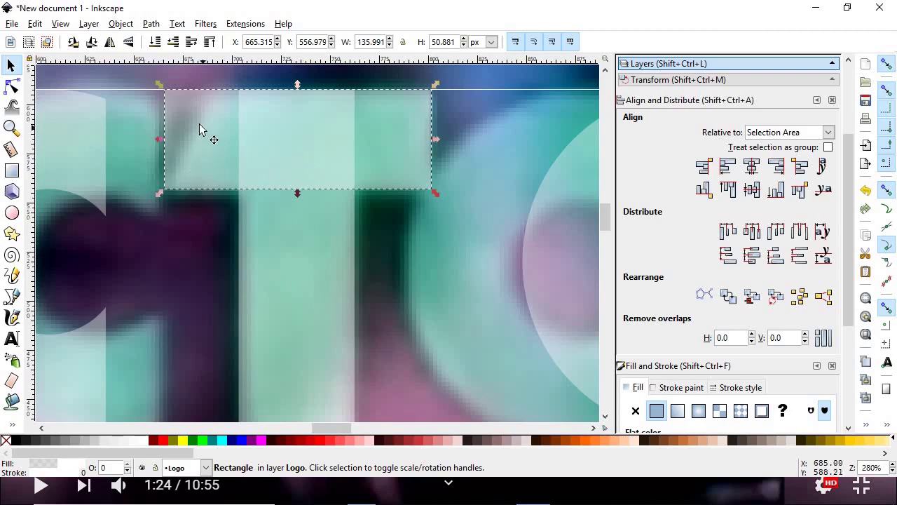
Convert the crossbar rectangle to a path and slant its left end by moving the upper-left node to about X 687.7 px
click(151, 24)
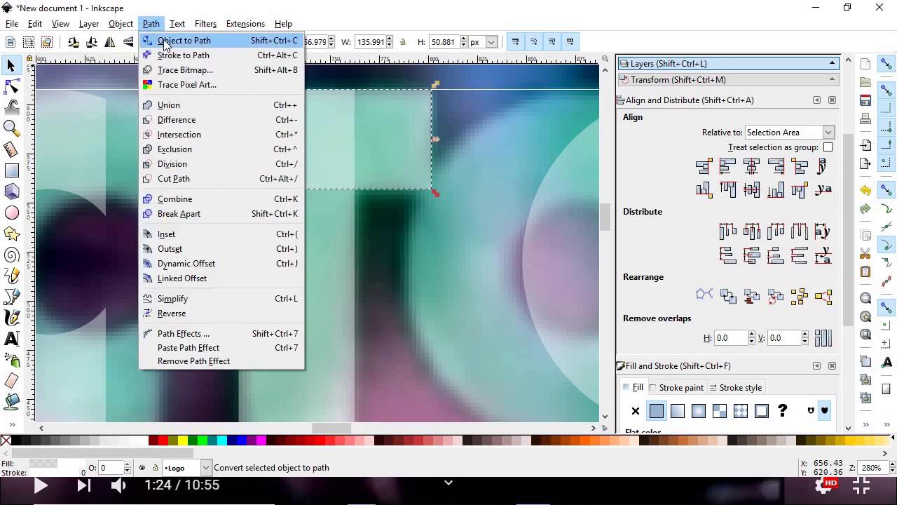
click(165, 45)
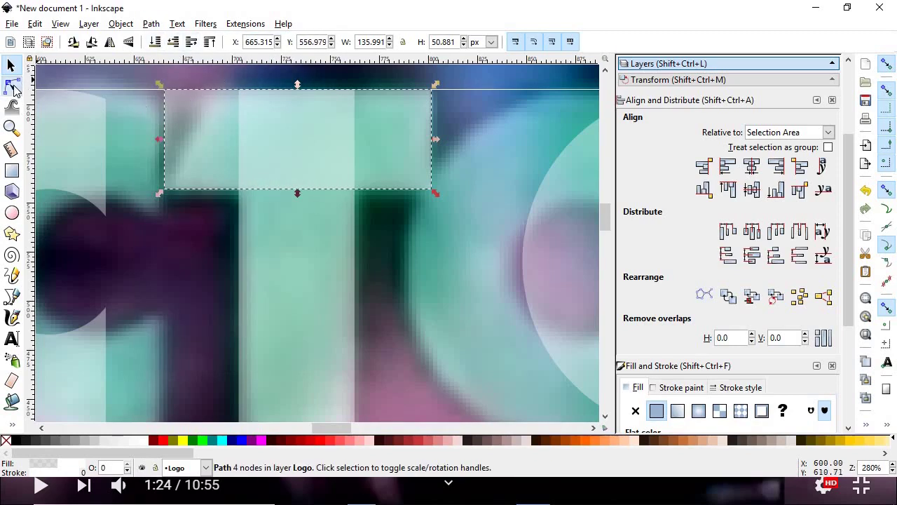
click(12, 85)
scroll(162, 84, up, 3)
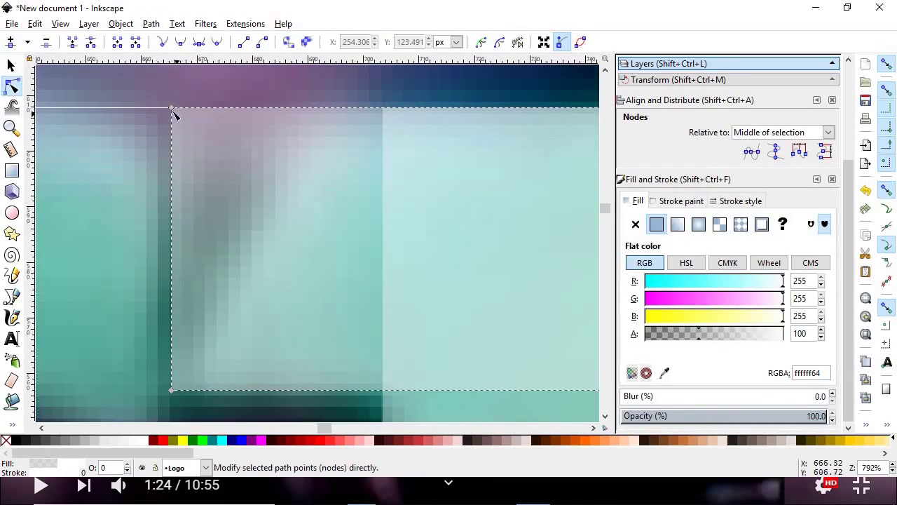
drag(172, 110, 296, 110)
scroll(300, 114, down, 5)
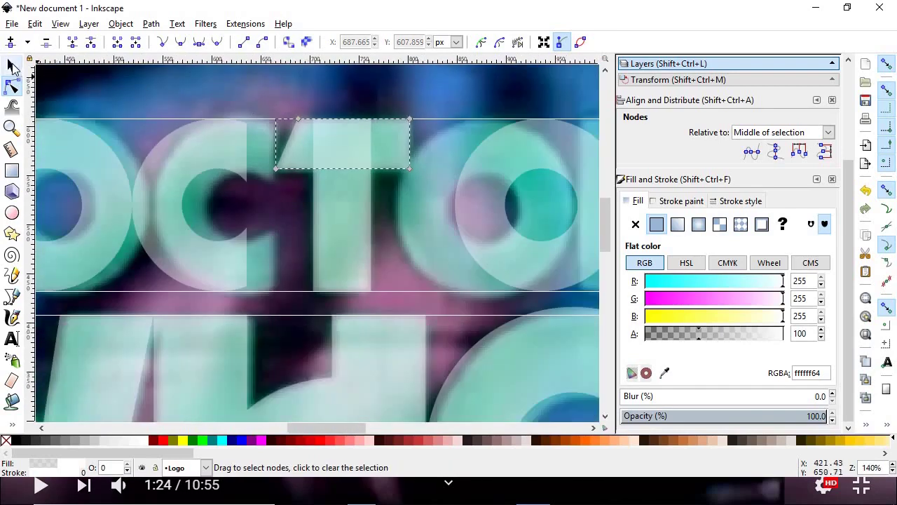
Unite the T's crossbar and stem into a single path
click(10, 65)
shift+click(338, 221)
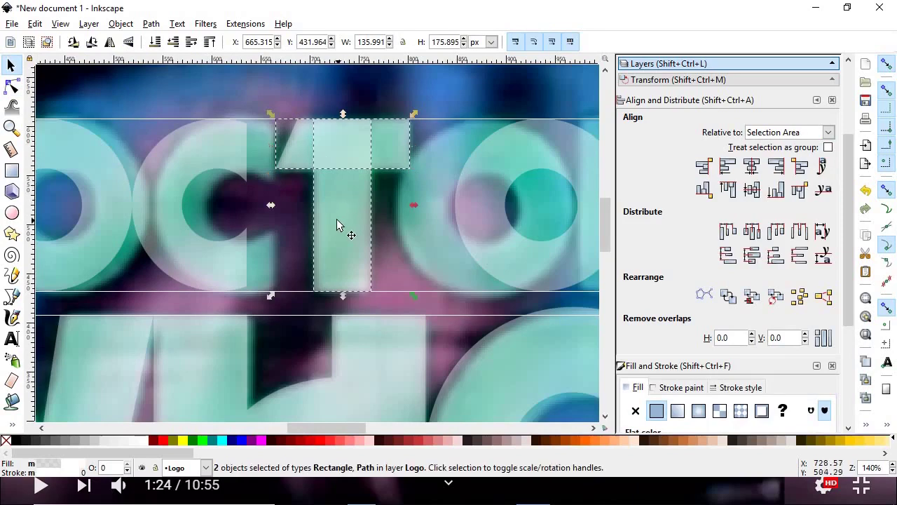
key(ctrl)
ctrl+click(380, 243)
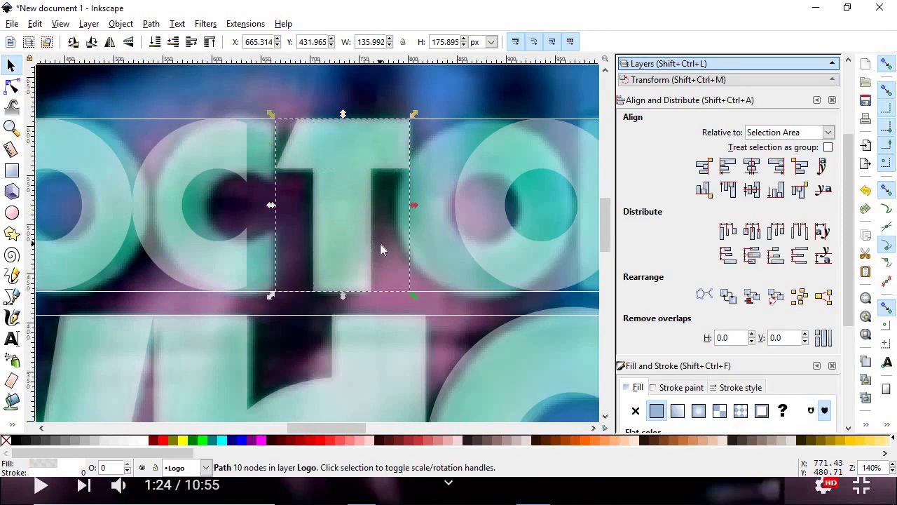
Move the T shape horizontally to X 635.682 px so it sits directly against the C
scroll(379, 203, down, 4)
scroll(385, 188, up, 3)
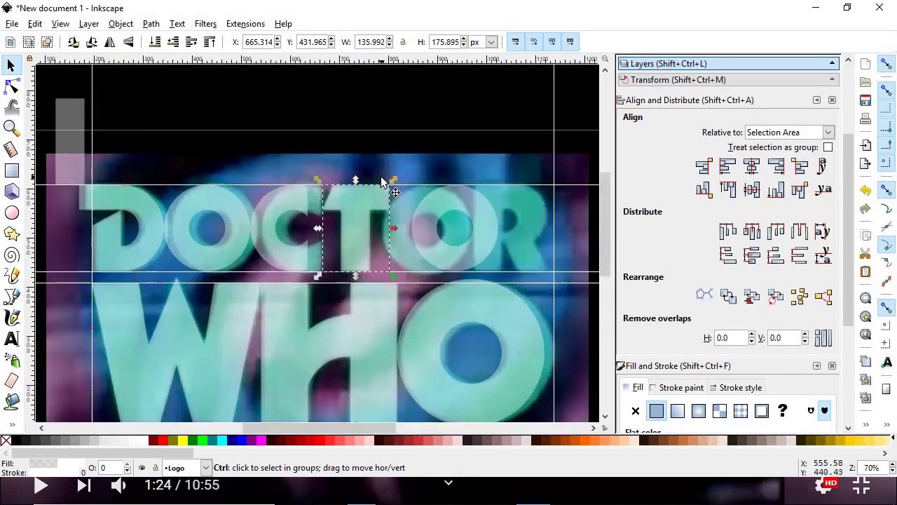
drag(345, 229, 325, 229)
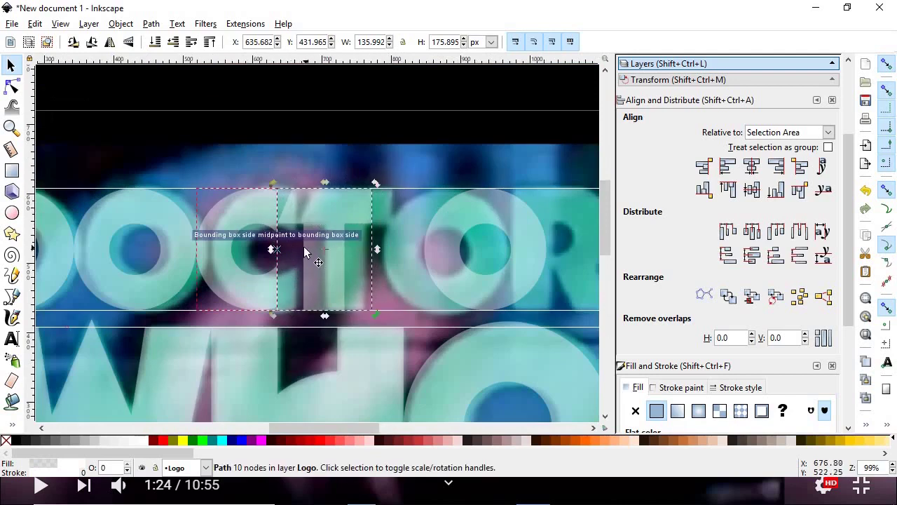
Move the second O shape of DOCTOR to X 771.674 px, directly against the T's right side
scroll(356, 250, down, 3)
scroll(365, 237, up, 4)
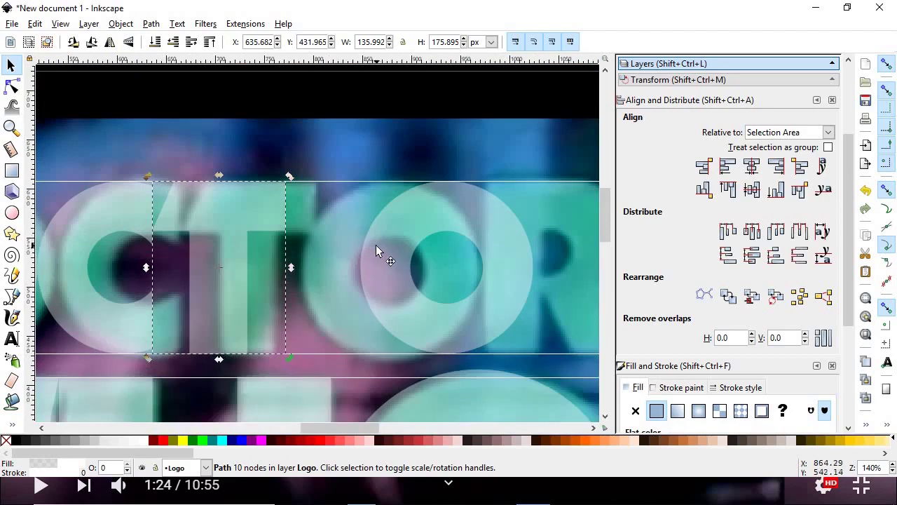
drag(376, 245, 306, 242)
scroll(310, 242, down, 4)
scroll(337, 248, up, 2)
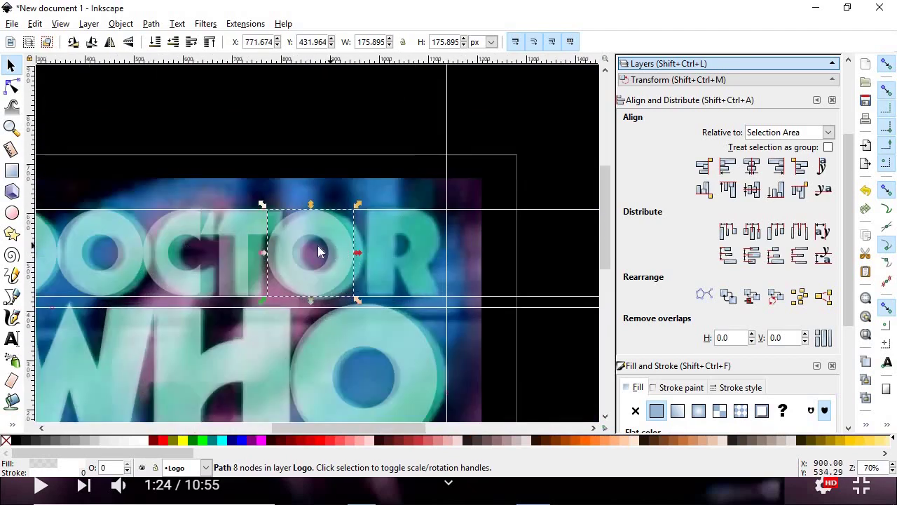
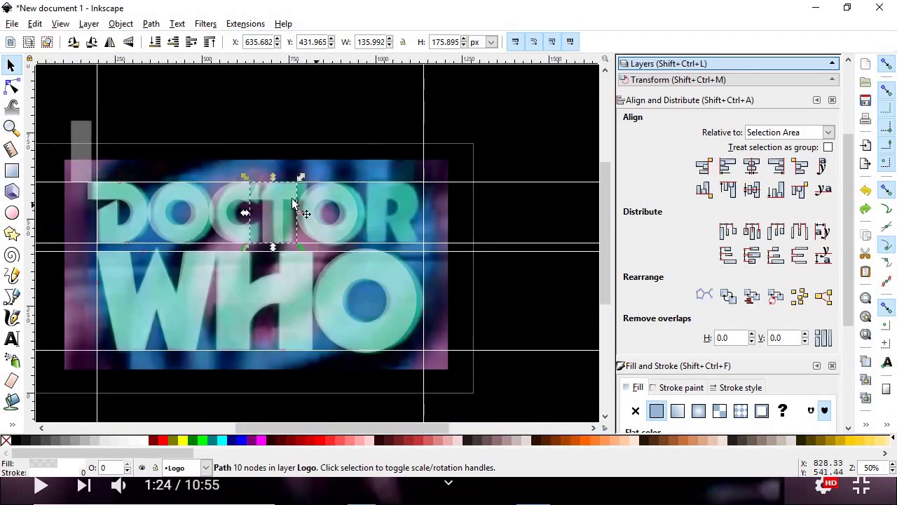
Place the spare rectangle over the R's stem between the two DOCTOR guides and add a copy overlapping its right side
click(82, 152)
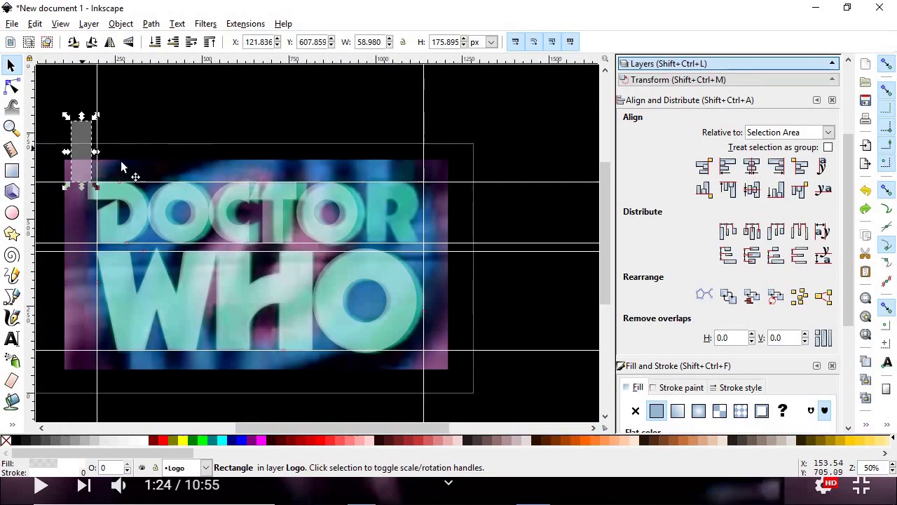
drag(82, 153, 380, 198)
scroll(381, 196, up, 4)
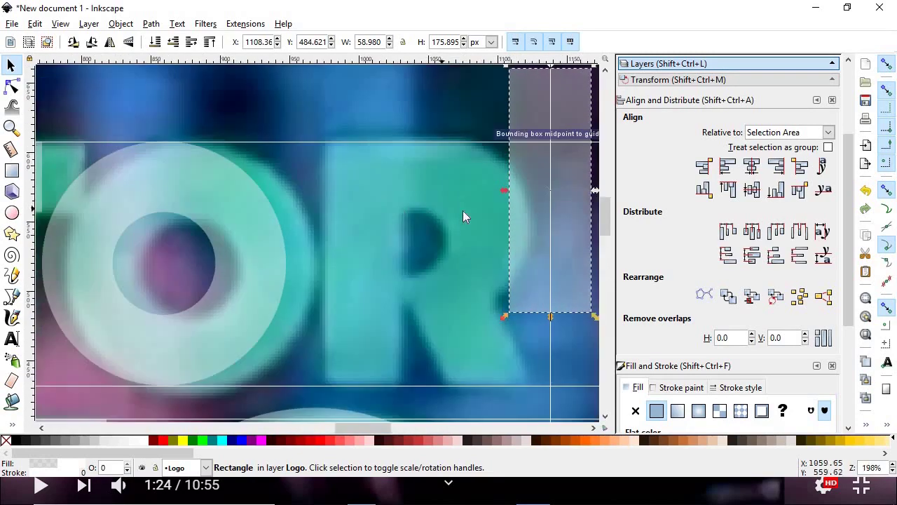
drag(522, 201, 435, 287)
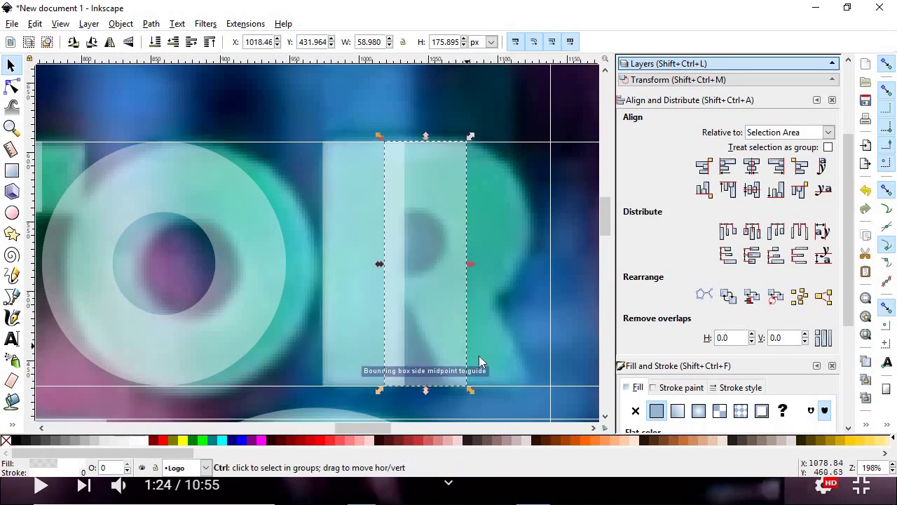
Move the rectangle copy over the R's leg at about X 1063.4 px and lower its top edge to make it about 61.7 px high
scroll(479, 355, up, 2)
drag(407, 356, 532, 327)
ctrl+scroll(524, 351, down, 3)
ctrl+scroll(531, 345, up, 1)
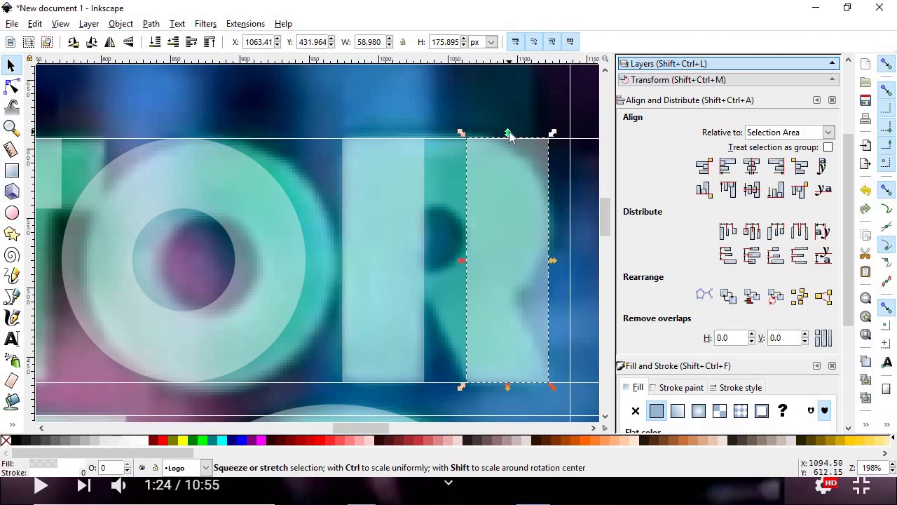
drag(509, 132, 490, 288)
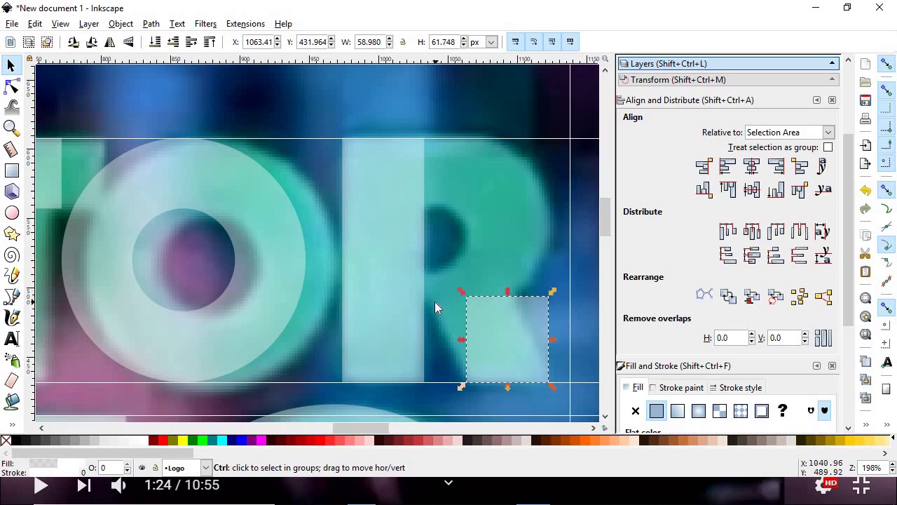
Skew the leg rectangle horizontally until its upper-left corner meets the R stem's right edge, about 90 px wide overall
scroll(433, 301, up, 2)
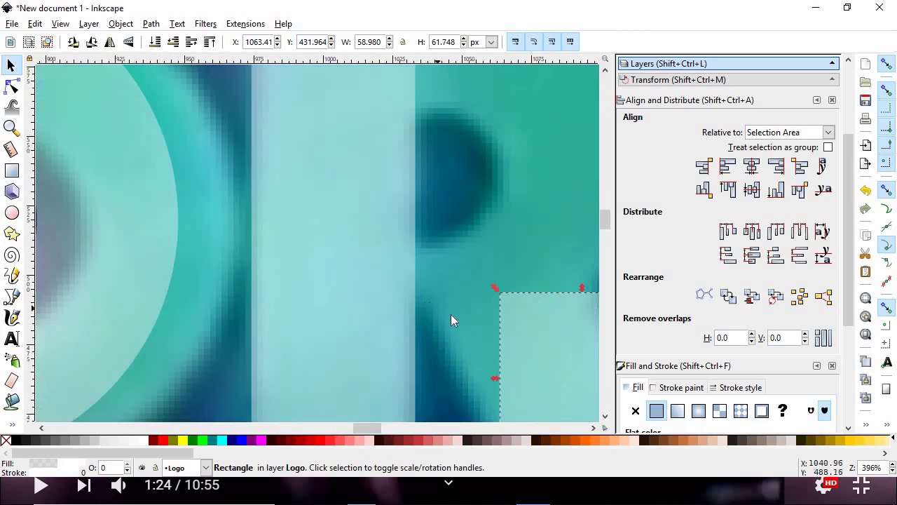
click(555, 321)
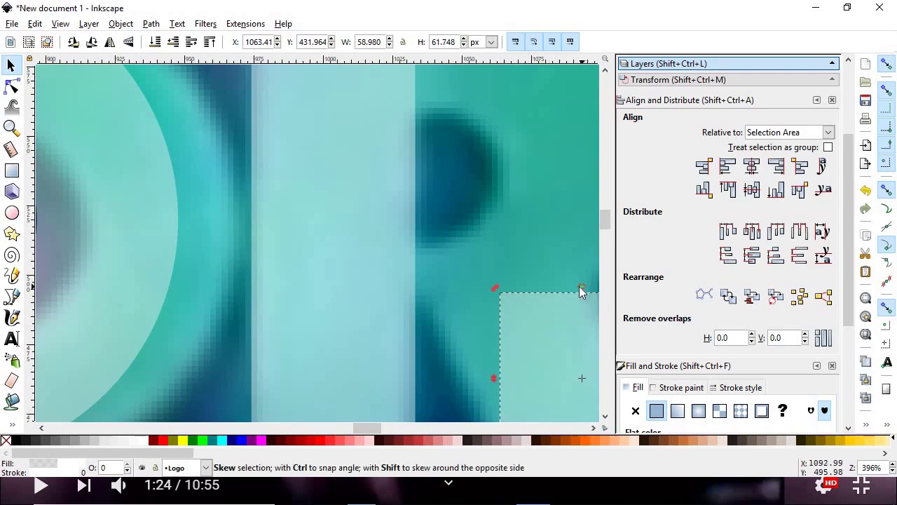
drag(579, 286, 496, 289)
scroll(433, 303, up, 3)
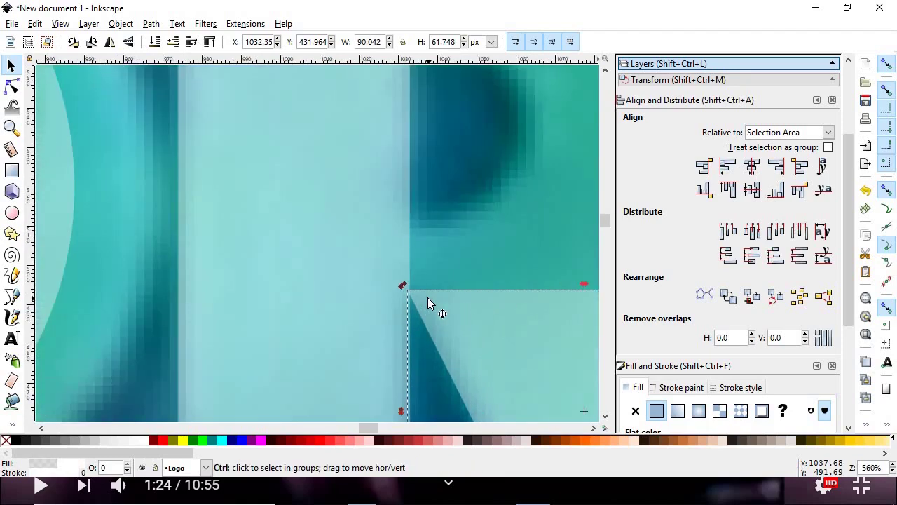
scroll(389, 295, up, 3)
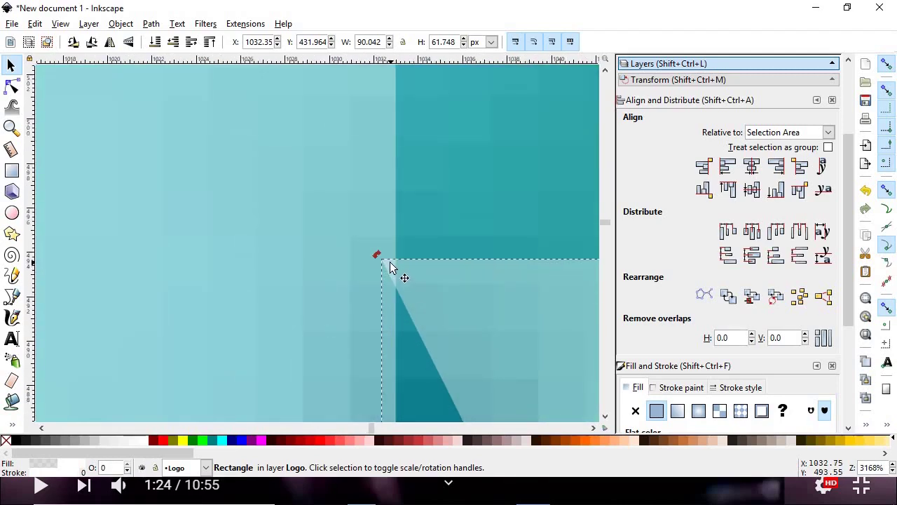
scroll(378, 268, down, 8)
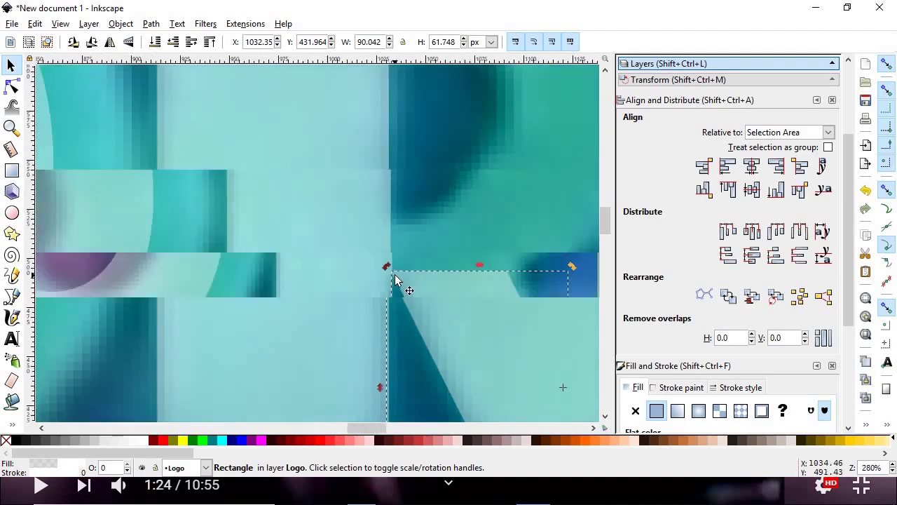
scroll(461, 293, up, 1)
scroll(462, 293, down, 1)
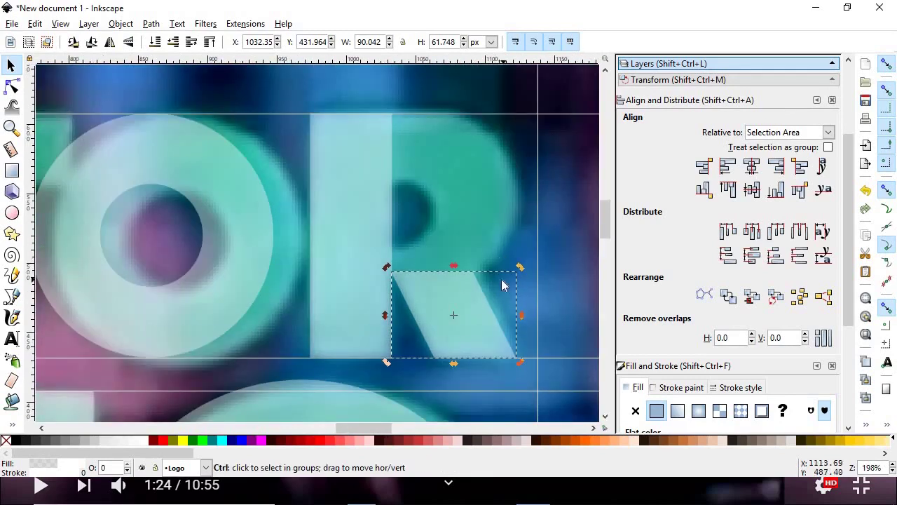
Move the vertical guide at the logo's right side onto the lower-right corner of the R's leg
scroll(492, 256, up, 1)
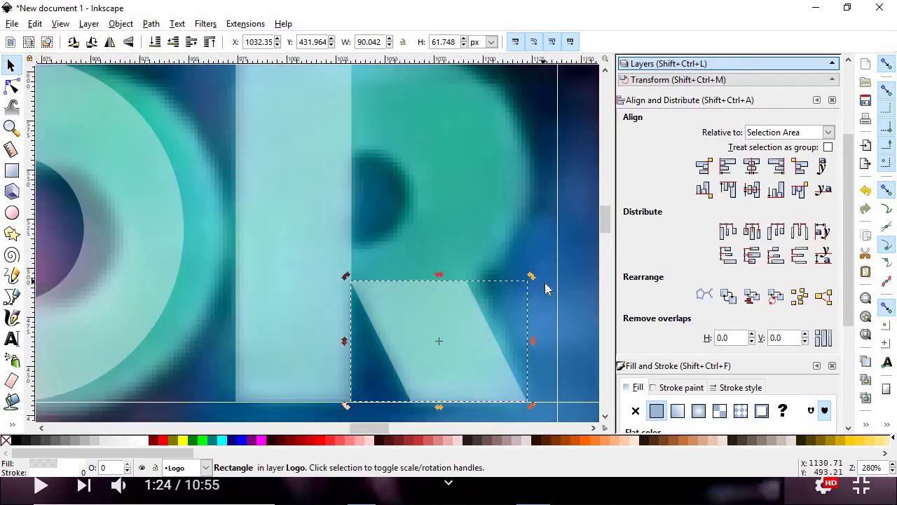
drag(558, 294, 531, 294)
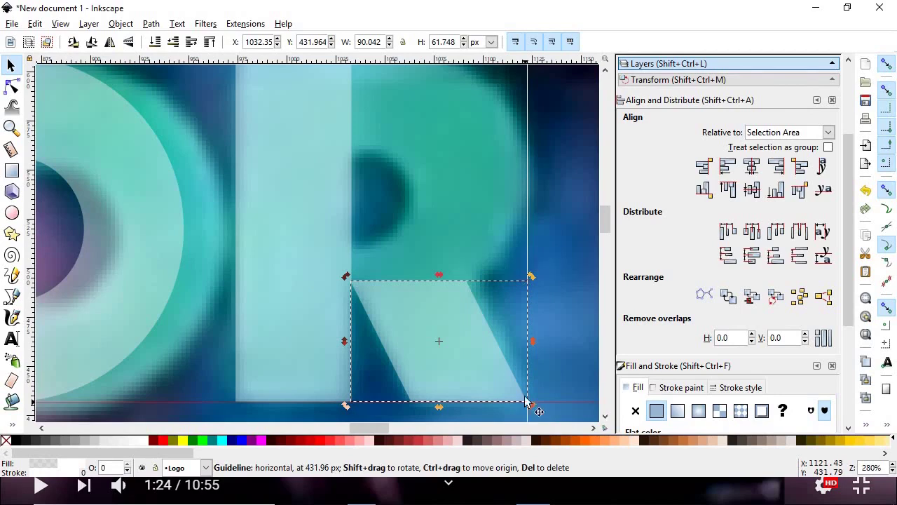
scroll(526, 345, up, 2)
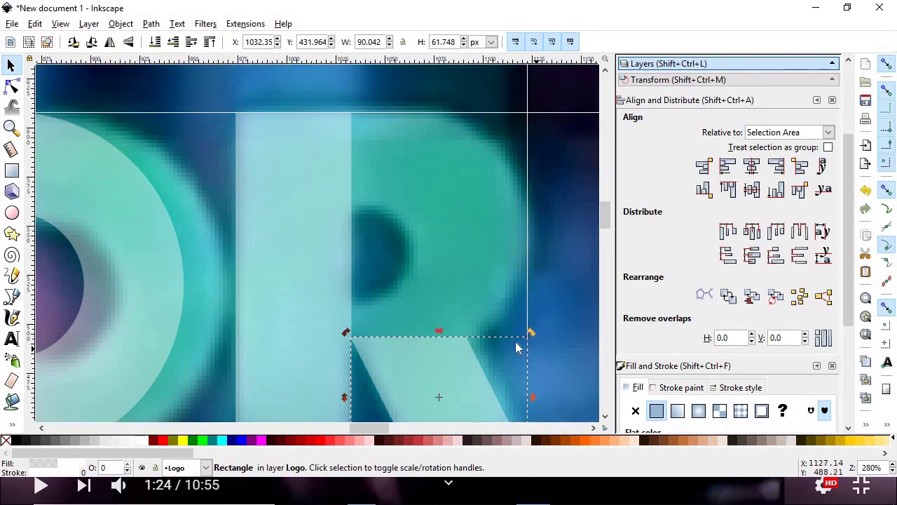
Draw an ellipse about 89.4 px wide and 101.1 px high for the R's bowl, from the stem's upper-right corner to the vertical guide
click(12, 214)
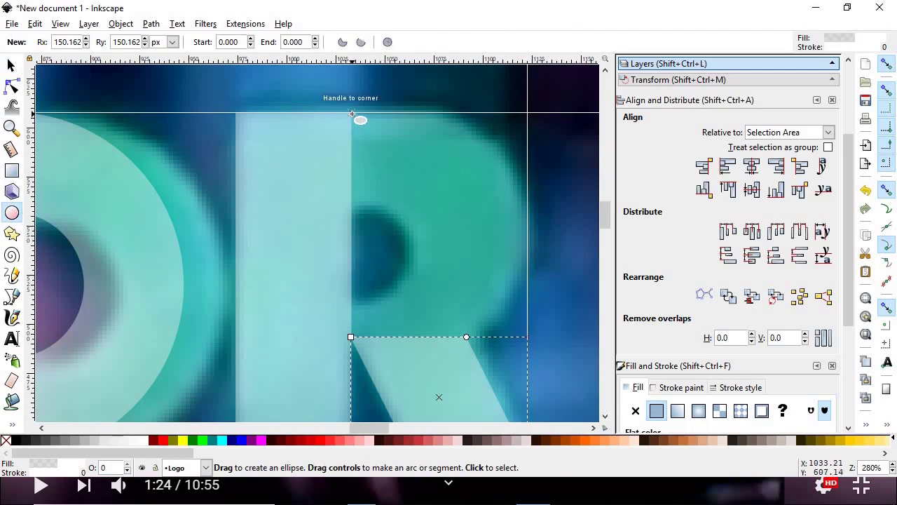
drag(352, 114, 526, 312)
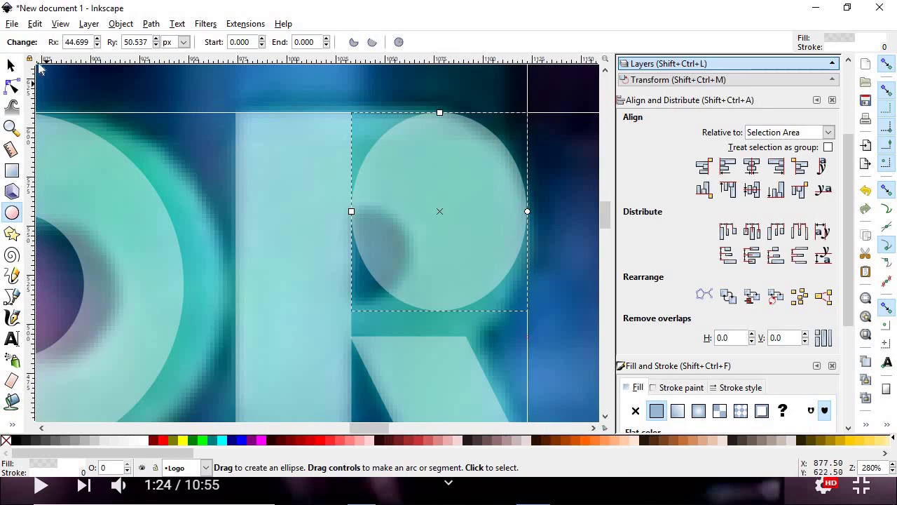
click(10, 64)
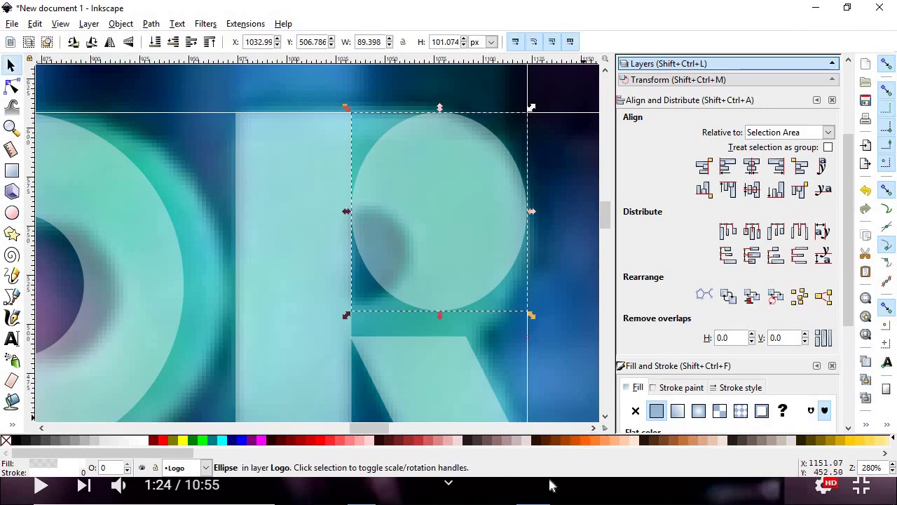
Stretch the bowl ellipse downward to about 117.2 px high so its lower edge overlaps the top of the R's leg
scroll(437, 371, up, 2)
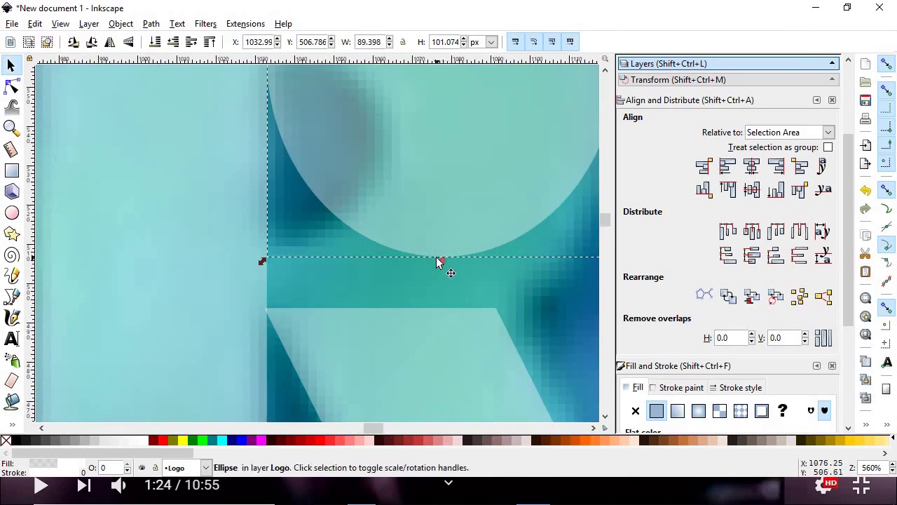
drag(443, 261, 451, 326)
scroll(476, 341, up, 4)
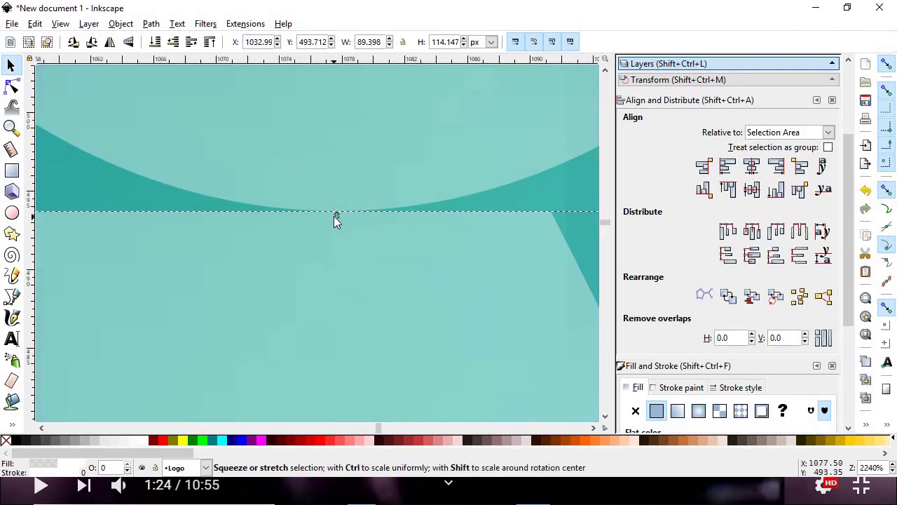
drag(336, 215, 340, 263)
scroll(501, 232, up, 4)
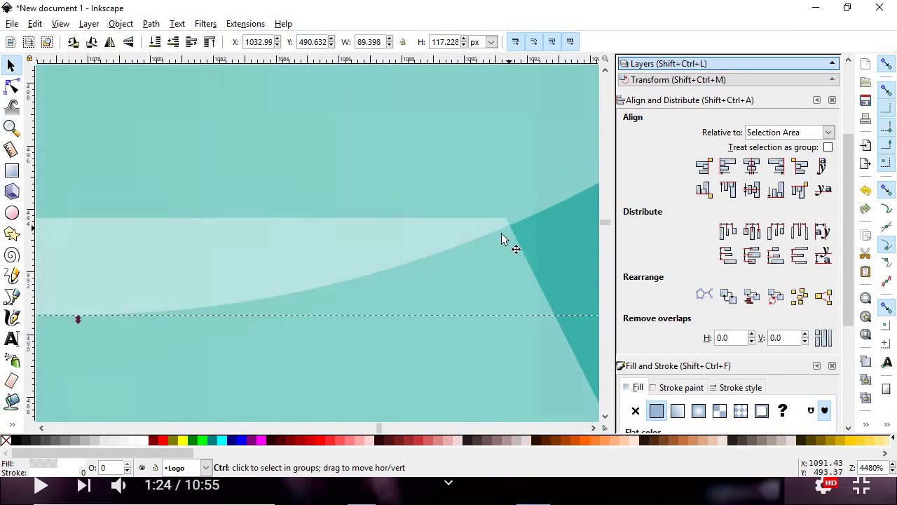
scroll(519, 218, up, 2)
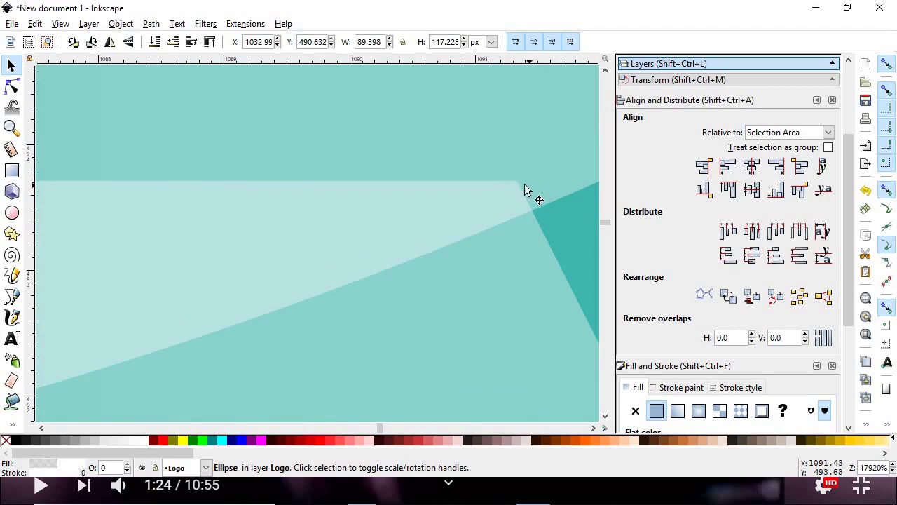
scroll(522, 186, down, 12)
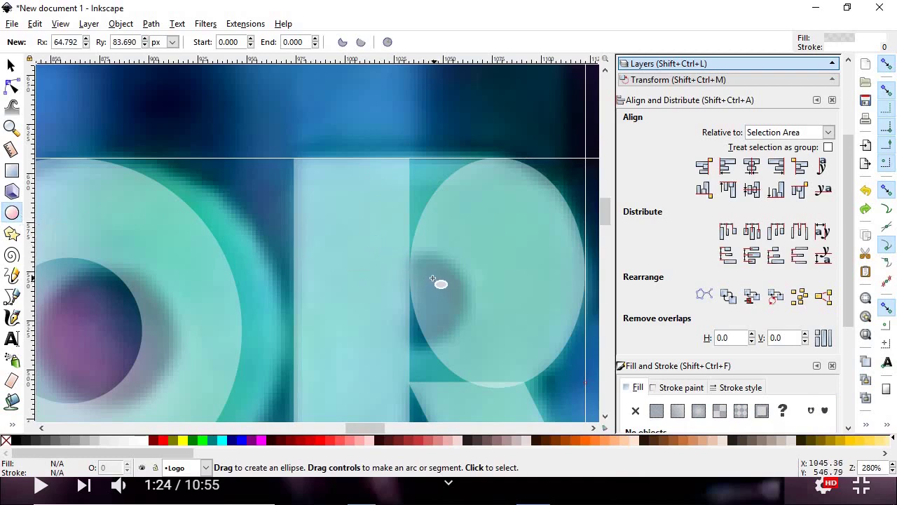
Draw a circle about 52.5 px across for the R's counter and centre it on the stem's right edge at about Y 513.6 px
key(ctrl)
drag(360, 254, 462, 375)
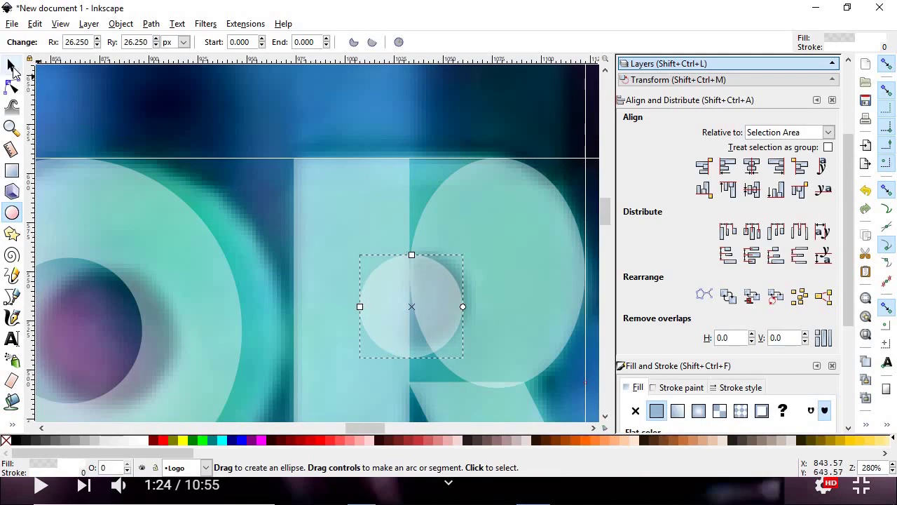
click(12, 67)
drag(401, 307, 398, 209)
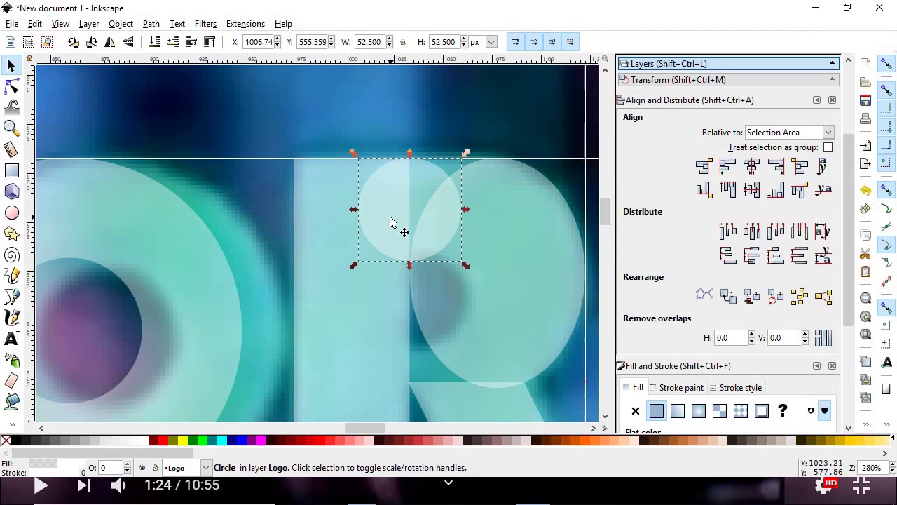
drag(390, 218, 391, 306)
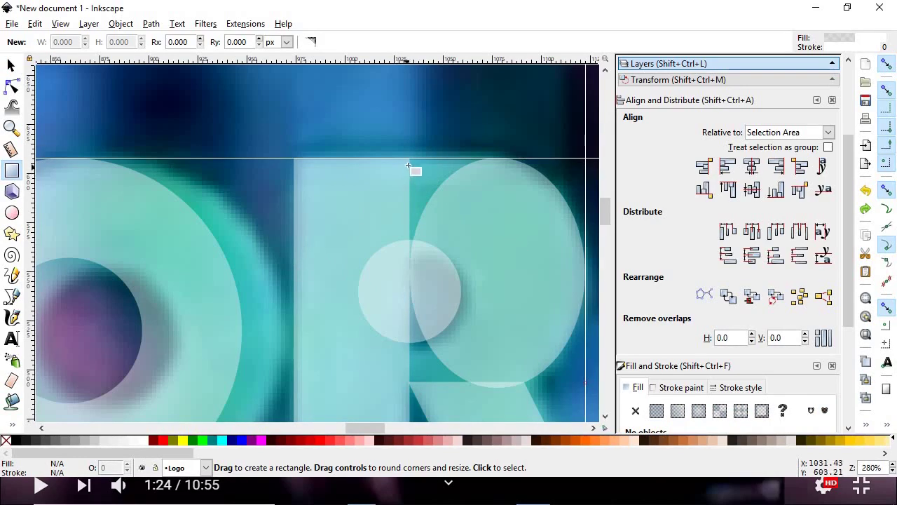
Draw a rectangle about 58.3 by 114.1 px between the R's stem and bowl and shift it left to about X 1019.4 px, overlapping both
mouse_move(411, 160)
mouse_down()
mouse_move(517, 334)
mouse_move(529, 366)
mouse_move(524, 382)
mouse_up()
key(s)
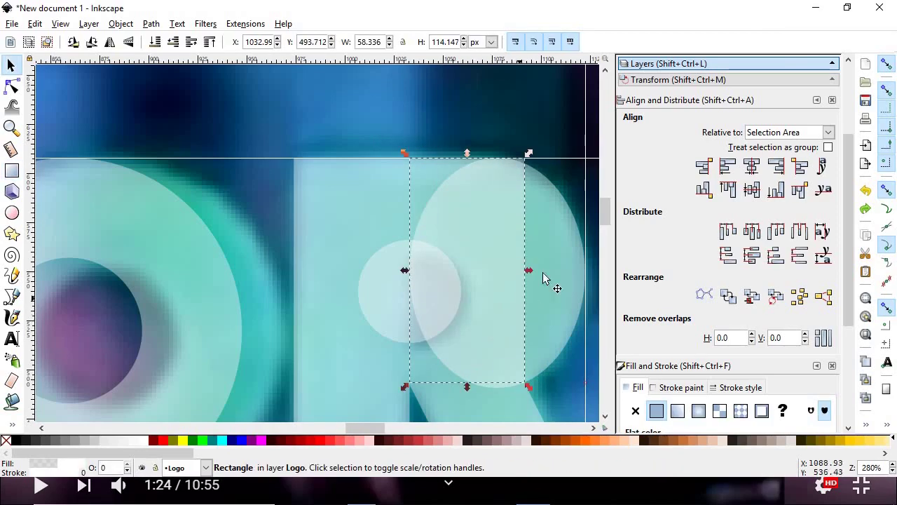
mouse_move(489, 249)
mouse_down()
mouse_move(502, 262)
mouse_move(466, 257)
mouse_up()
drag(466, 259, 491, 265)
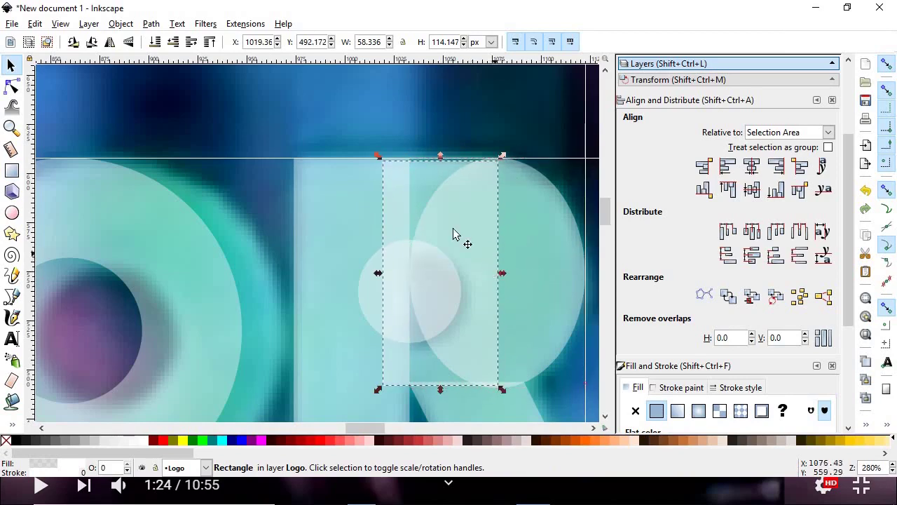
Snap the connecting rectangle's upper edge to the horizontal guide and its lower edge to the top of the R's leg, about 114.1 px high
ctrl+scroll(443, 153, up, 1)
ctrl+scroll(444, 152, up, 3)
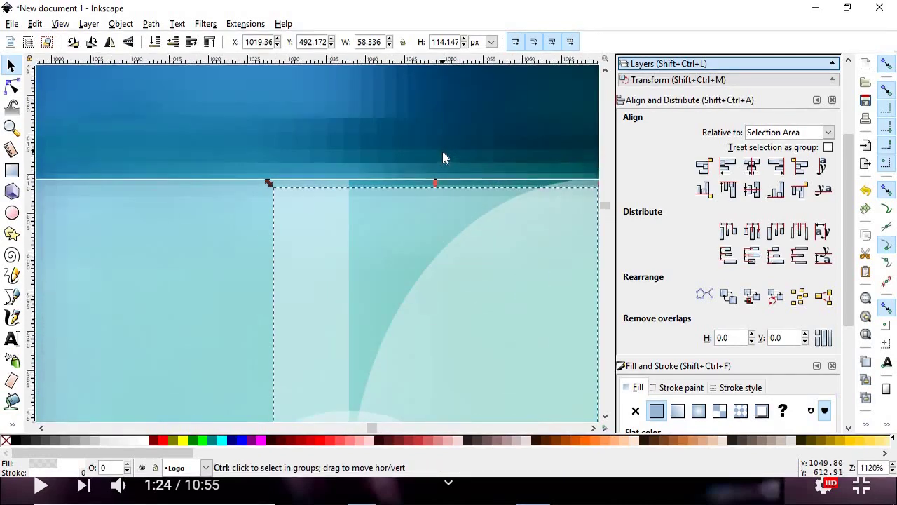
mouse_move(432, 196)
mouse_down()
mouse_move(430, 188)
mouse_move(444, 193)
mouse_up()
ctrl+scroll(444, 194, down, 3)
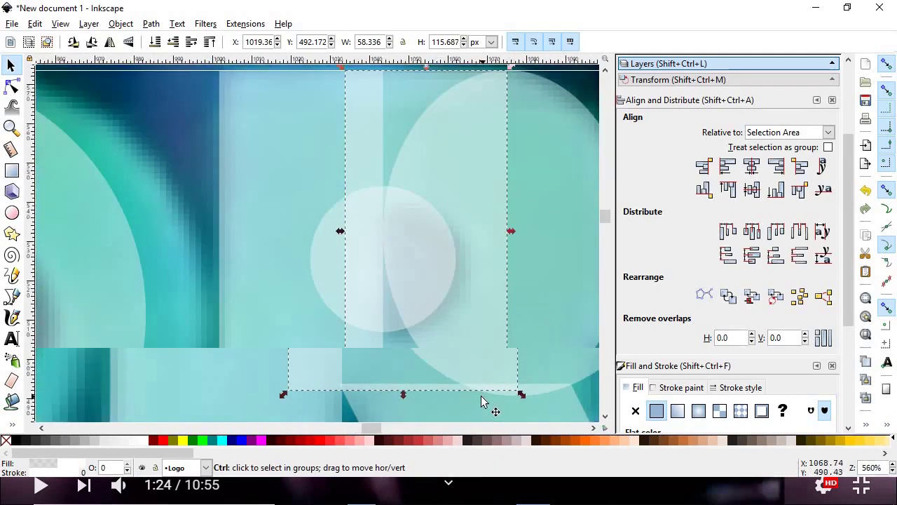
ctrl+scroll(482, 398, up, 2)
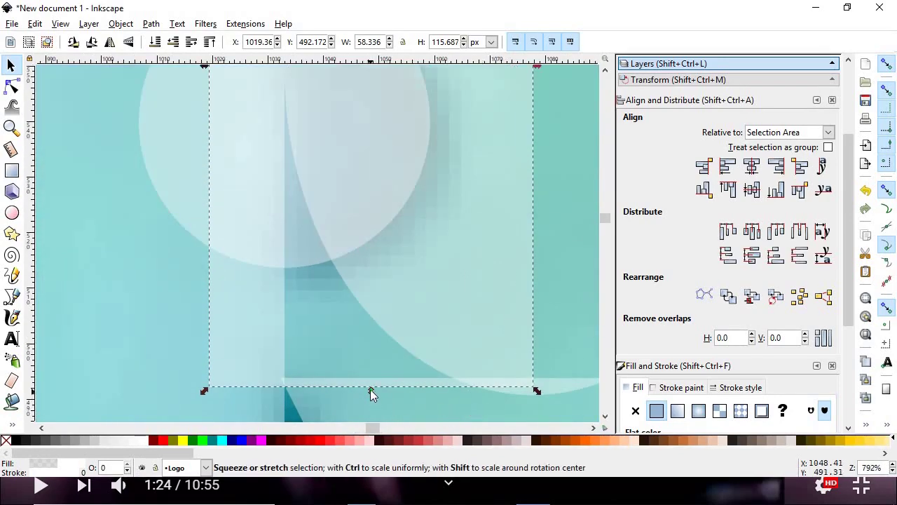
drag(370, 389, 370, 384)
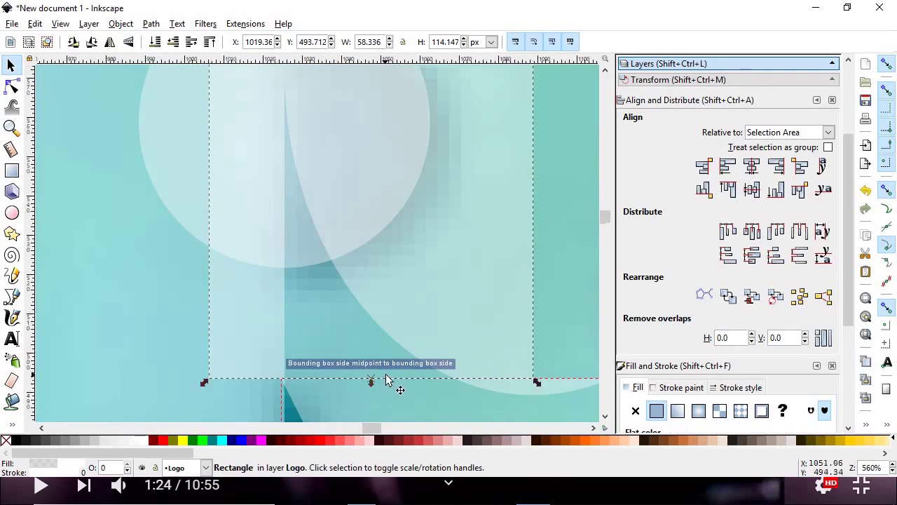
ctrl+scroll(392, 385, down, 4)
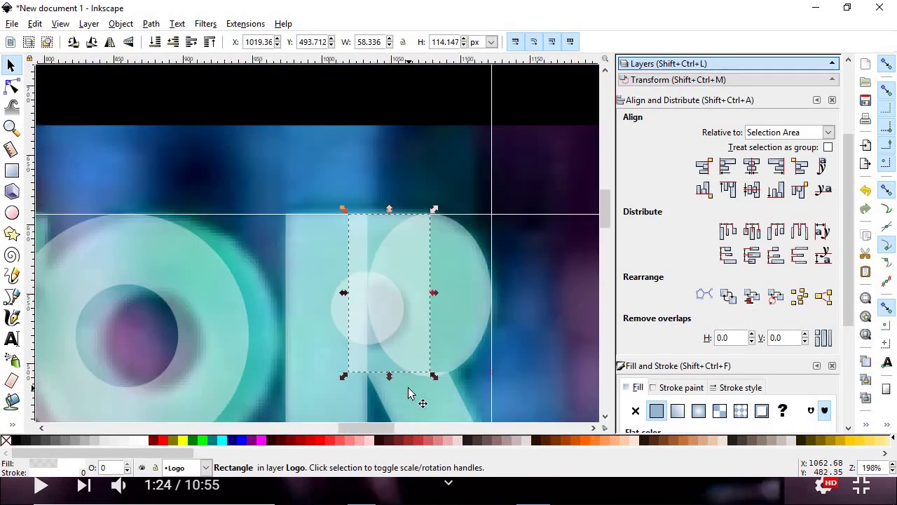
Unite the R's stem, connecting rectangle, bowl ellipse and leg into one path, leaving out the counter circle
click(342, 328)
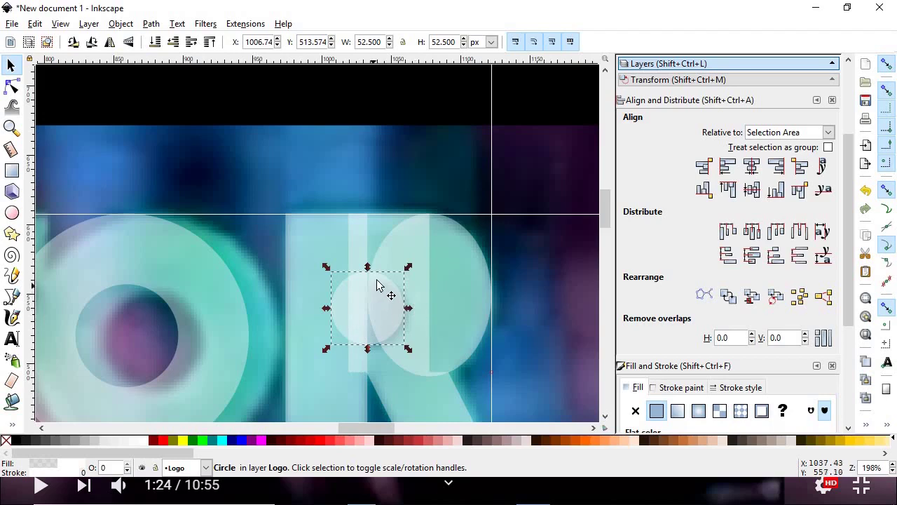
click(320, 236)
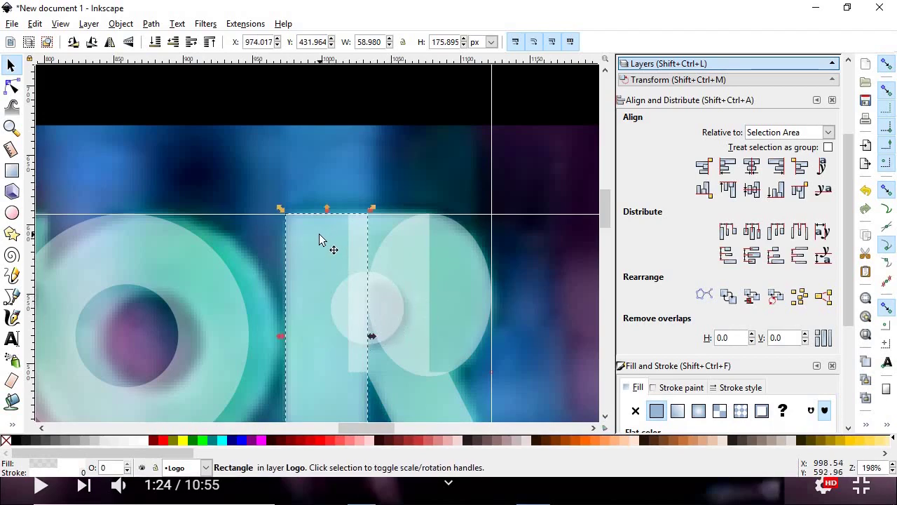
shift+click(388, 226)
shift+click(459, 261)
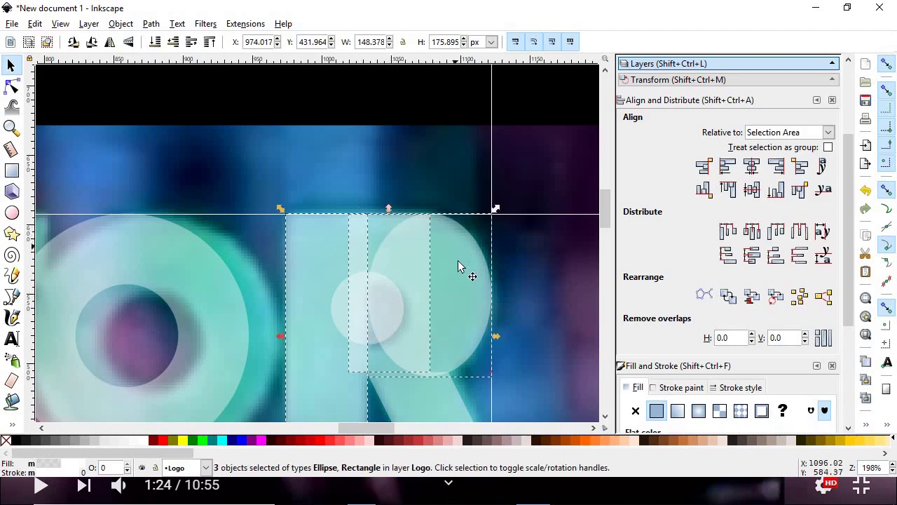
shift+click(429, 389)
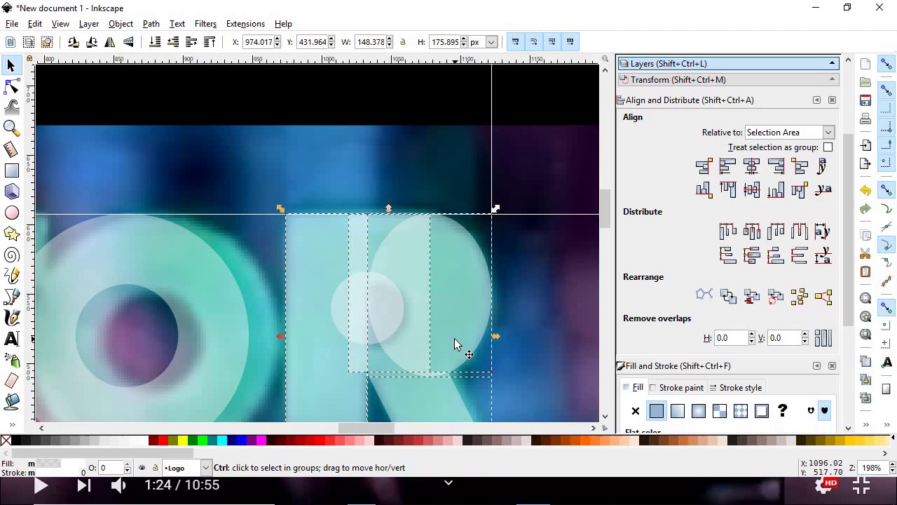
key(ctrl+plus)
click(109, 217)
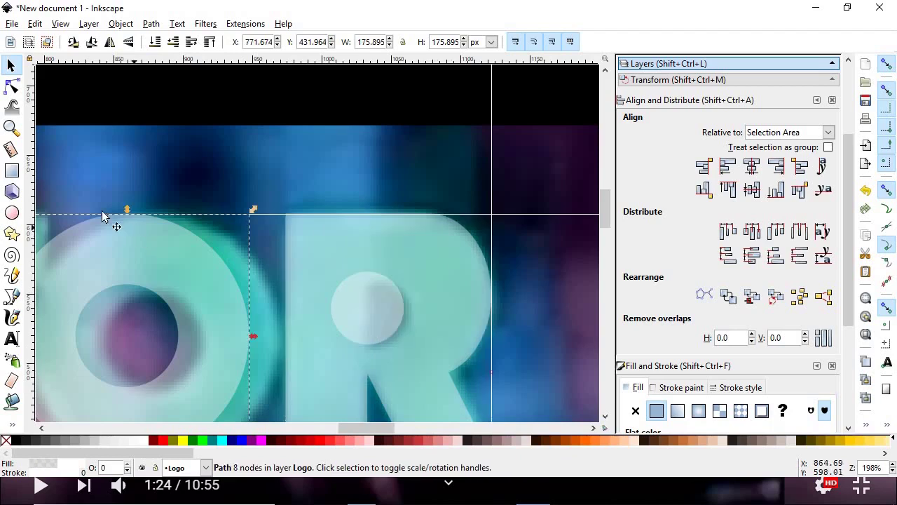
Draw a rectangle about 45.1 by 90.9 px over the left half of the R's counter circle and nudge it slightly up and left
click(11, 170)
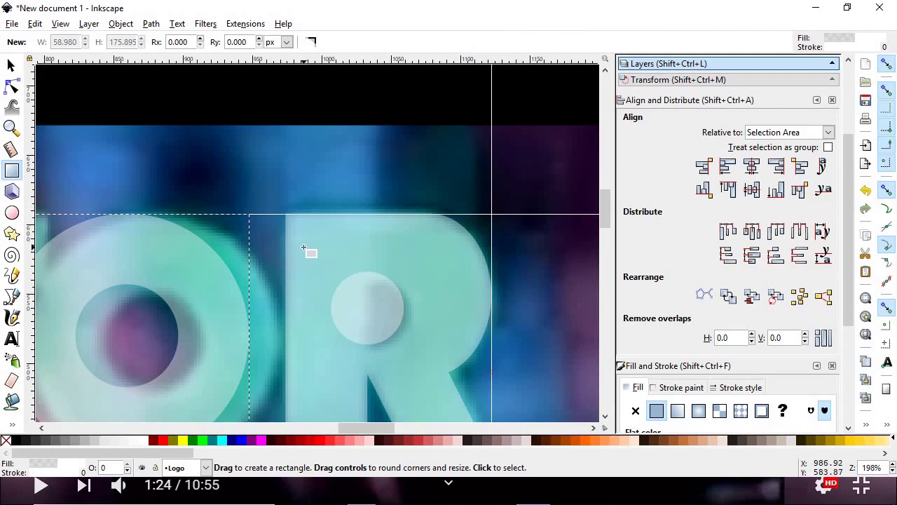
drag(303, 247, 368, 375)
click(11, 65)
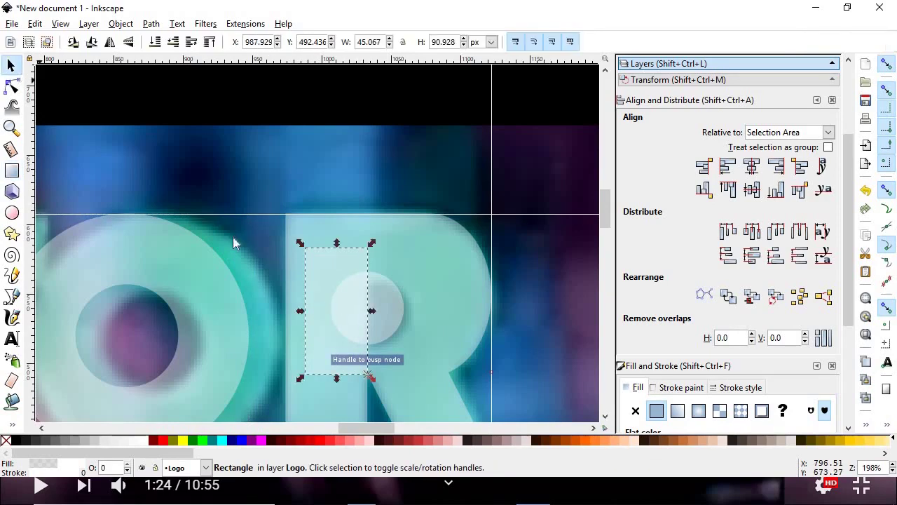
mouse_move(344, 296)
mouse_down()
mouse_move(329, 290)
mouse_move(341, 282)
mouse_up()
scroll(344, 287, up, 1)
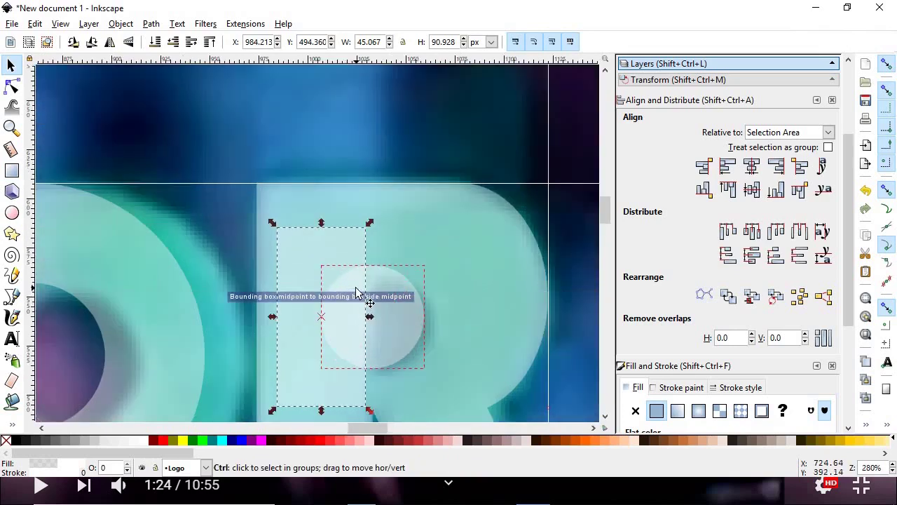
scroll(357, 293, down, 1)
Move the counter circle straight up above the R to about Y 630.2 px and place the small rectangle above the guide beside it
click(384, 308)
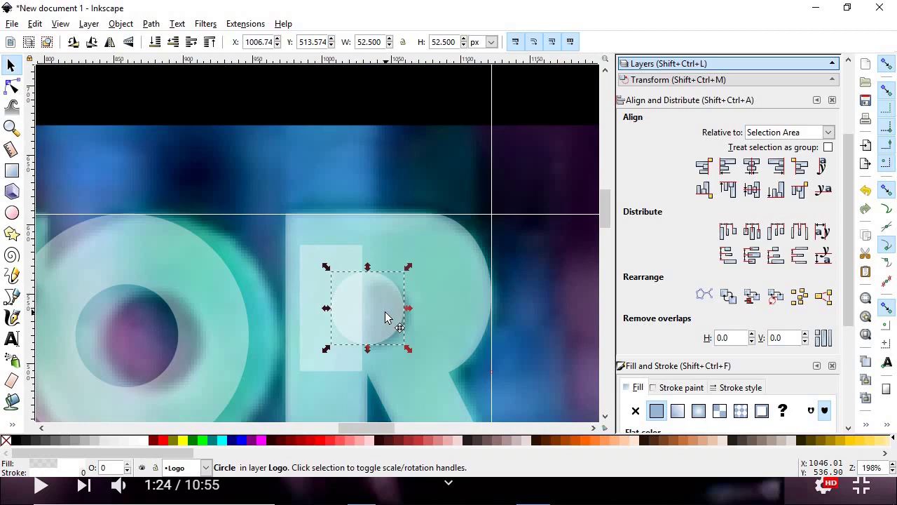
drag(385, 317, 410, 154)
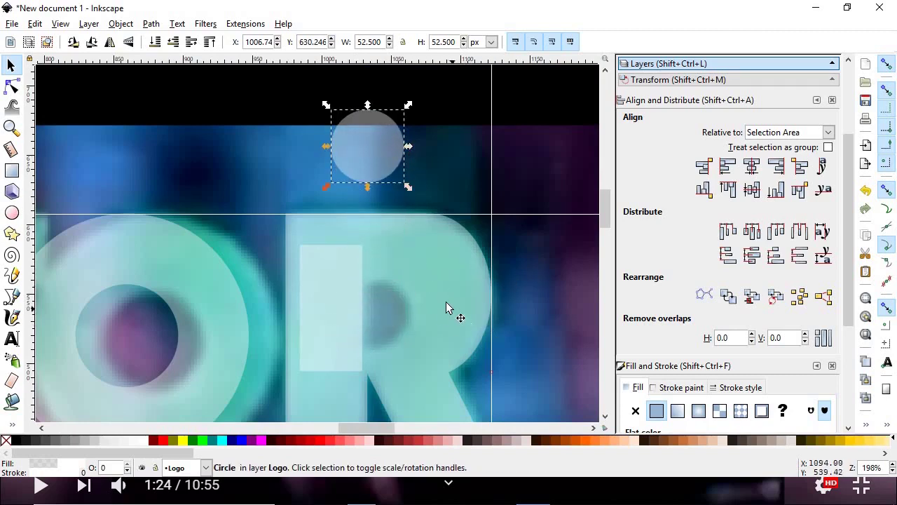
click(337, 315)
drag(336, 314, 256, 142)
scroll(397, 121, up, 1)
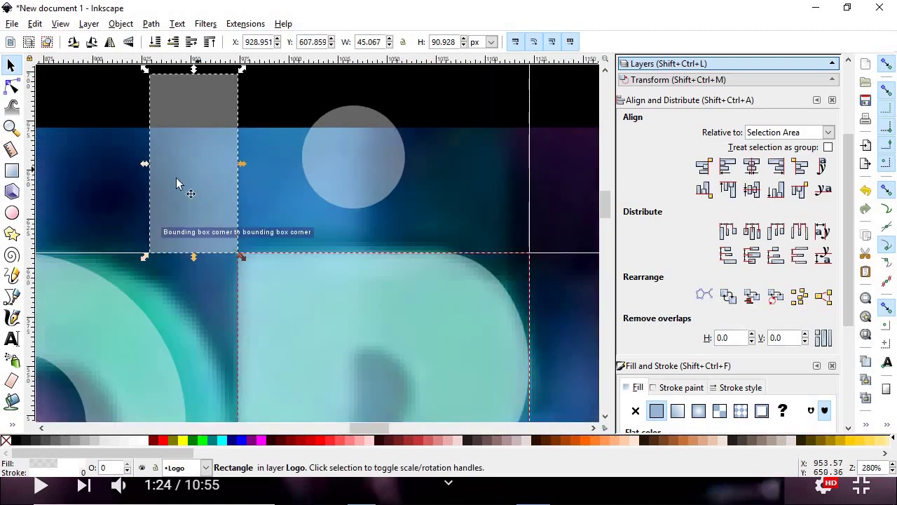
Snap the rectangle's right edge to the circle's centre and subtract the rectangle from the circle to leave its right half
drag(176, 178, 303, 175)
scroll(359, 145, up, 1)
scroll(358, 146, up, 2)
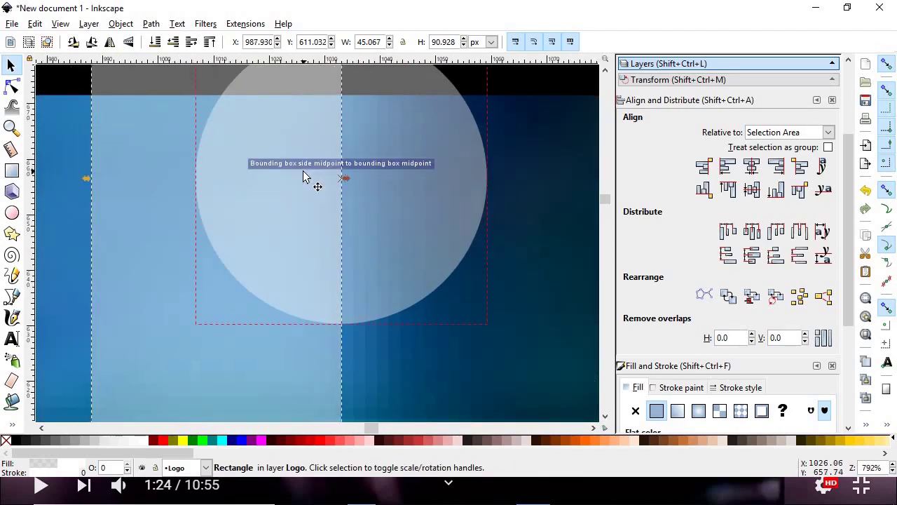
shift+click(389, 202)
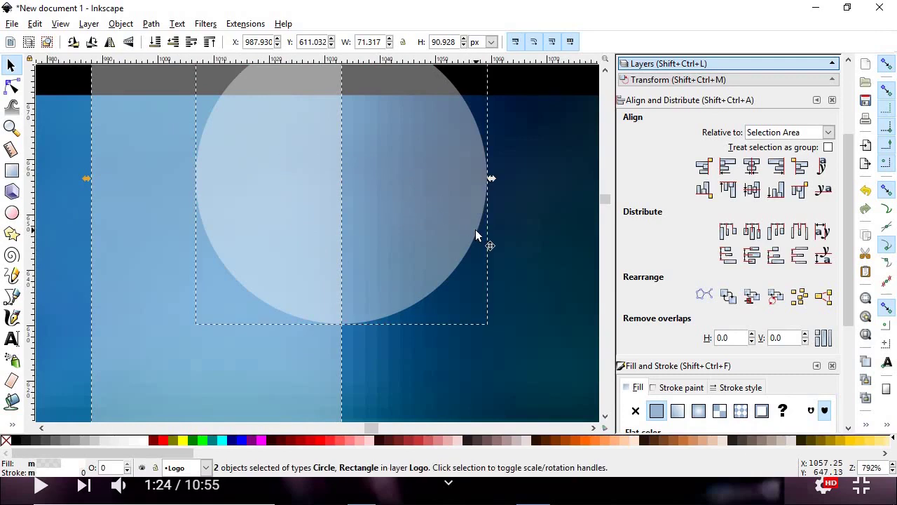
key(ctrl+minus)
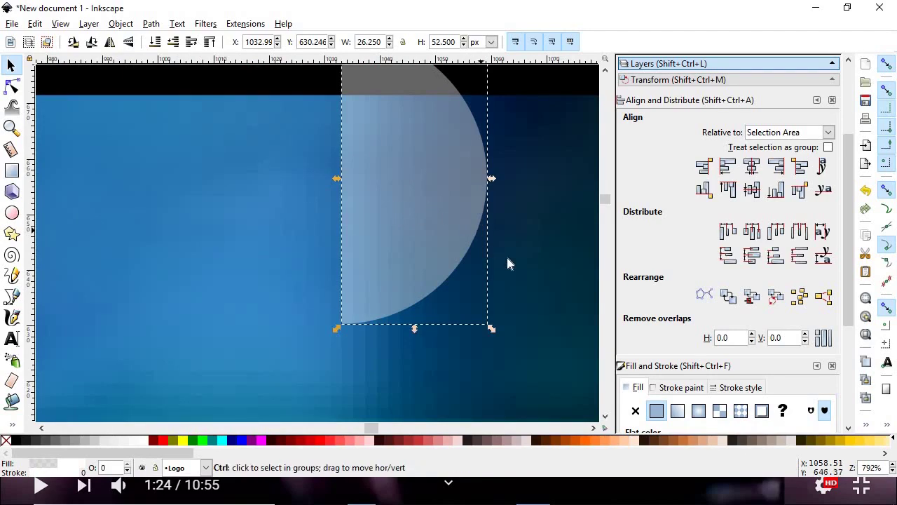
Move the half circle straight down over the R's counter in the reference image, at about Y 511 px
ctrl+scroll(511, 266, down, 5)
ctrl+scroll(510, 276, down, 2)
ctrl+scroll(529, 290, up, 3)
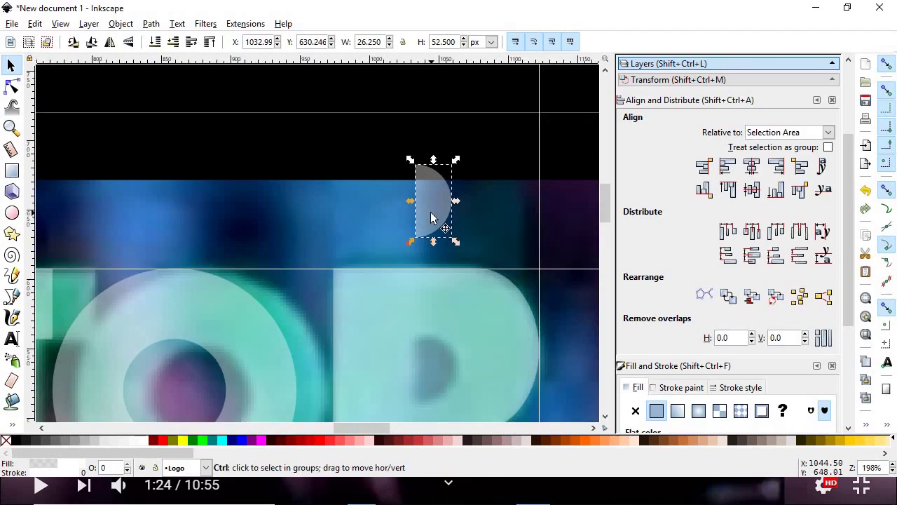
drag(430, 213, 444, 381)
ctrl+scroll(444, 381, up, 1)
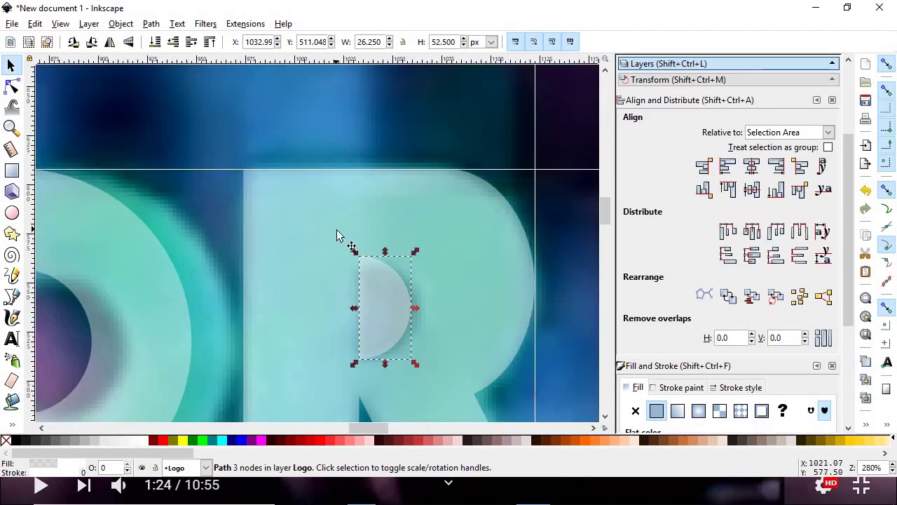
Subtract the half circle from the R shape to cut out its counter
shift+click(471, 277)
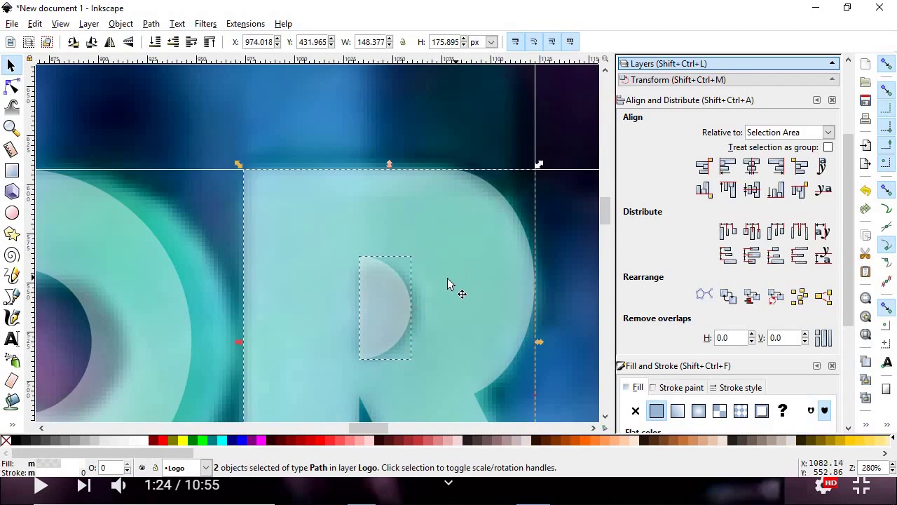
key(ctrl+minus)
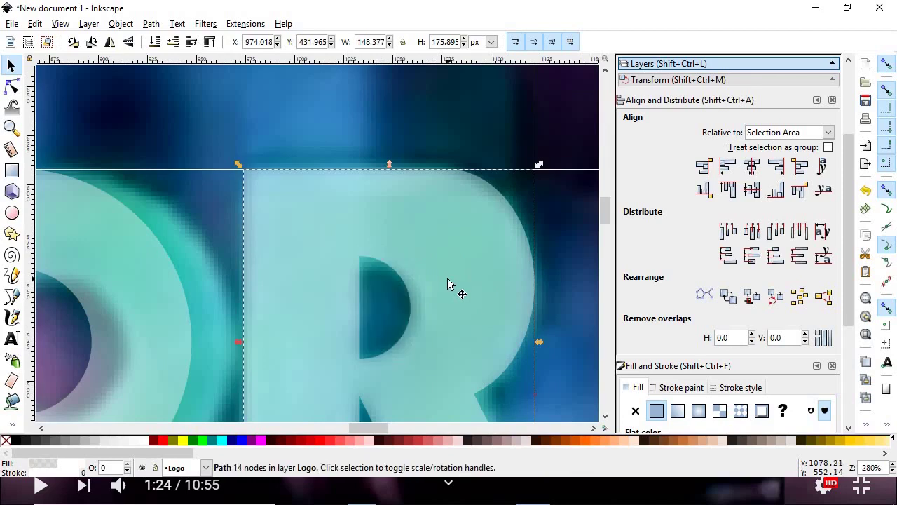
scroll(447, 273, down, 3)
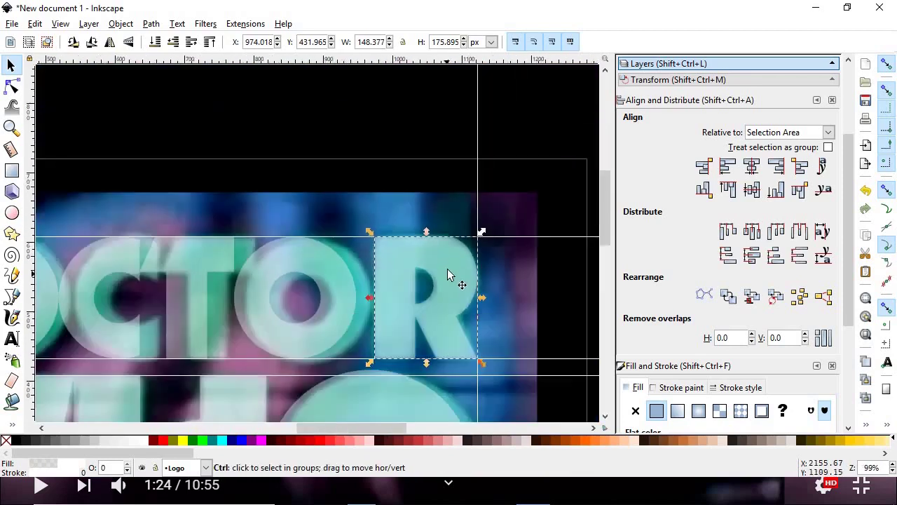
scroll(445, 260, up, 3)
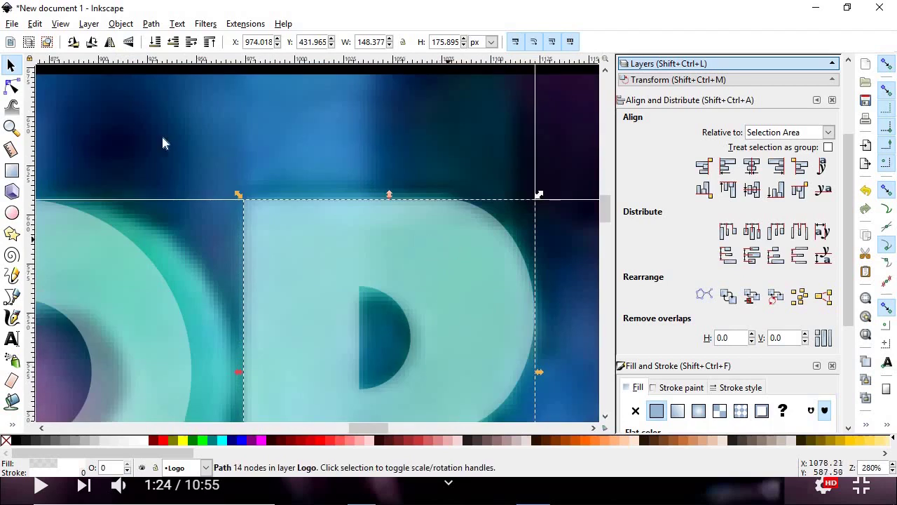
Move the node where the R's bowl curve starts along the top edge to about X 1058.4 px, directly above the counter's outermost point
click(12, 85)
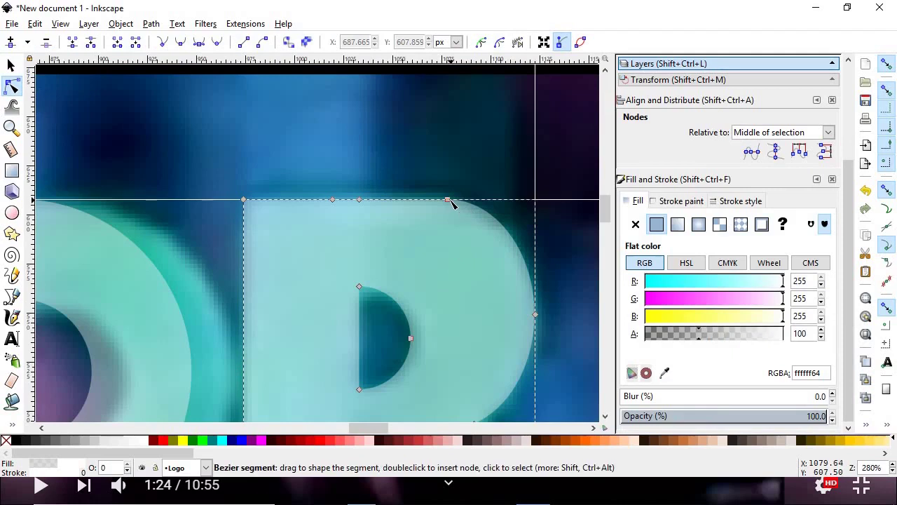
drag(450, 202, 411, 201)
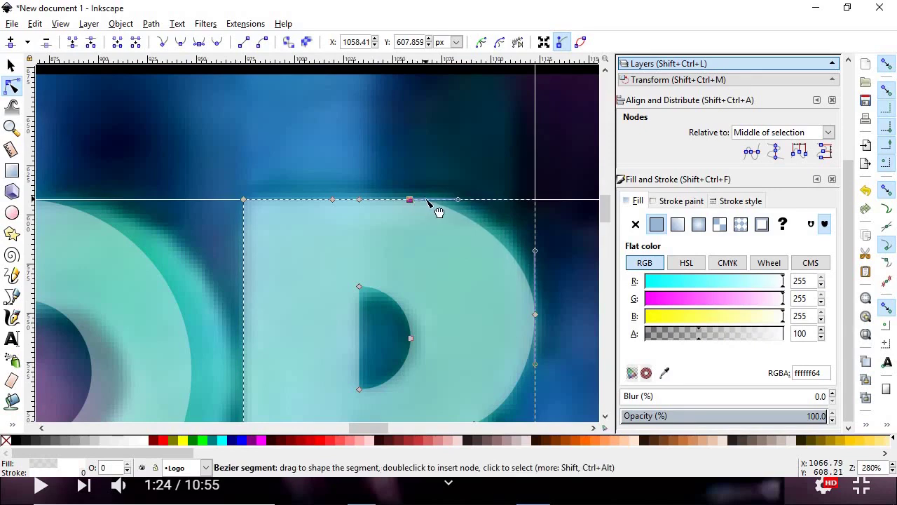
scroll(436, 204, down, 4)
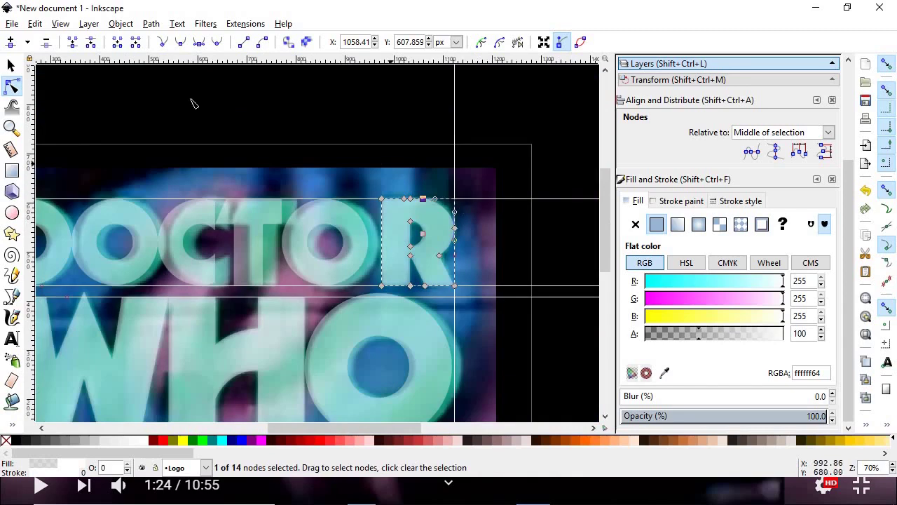
click(11, 65)
click(327, 139)
scroll(359, 161, down, 2)
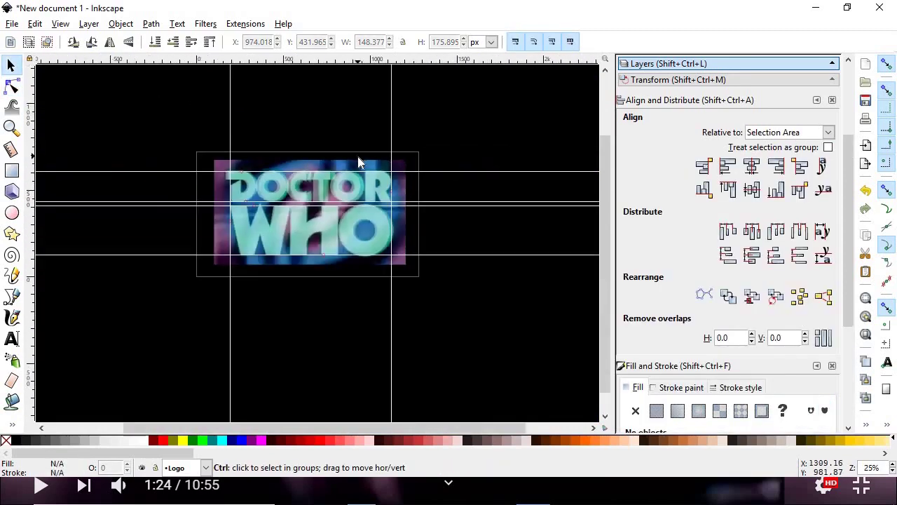
Snap the first O against the D at X 342.896 px and the C against that O at X 518.792 px
scroll(328, 156, up, 1)
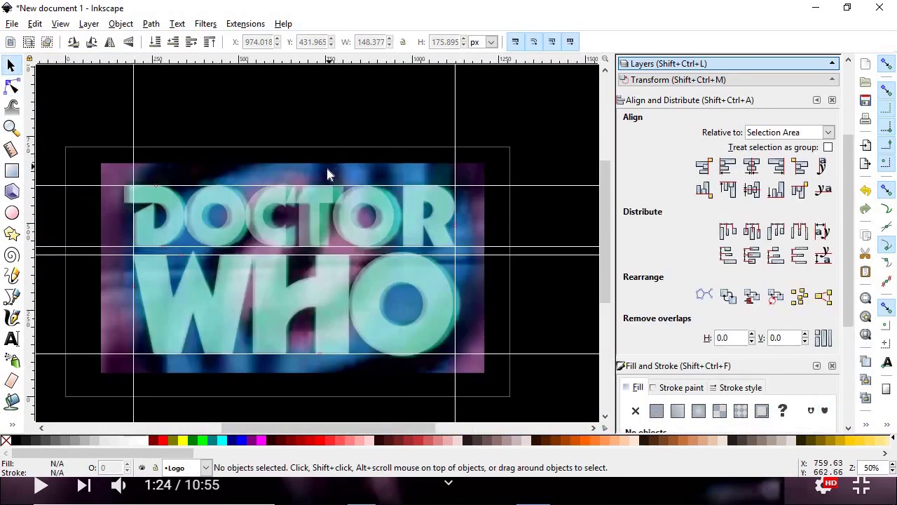
scroll(175, 210, up, 3)
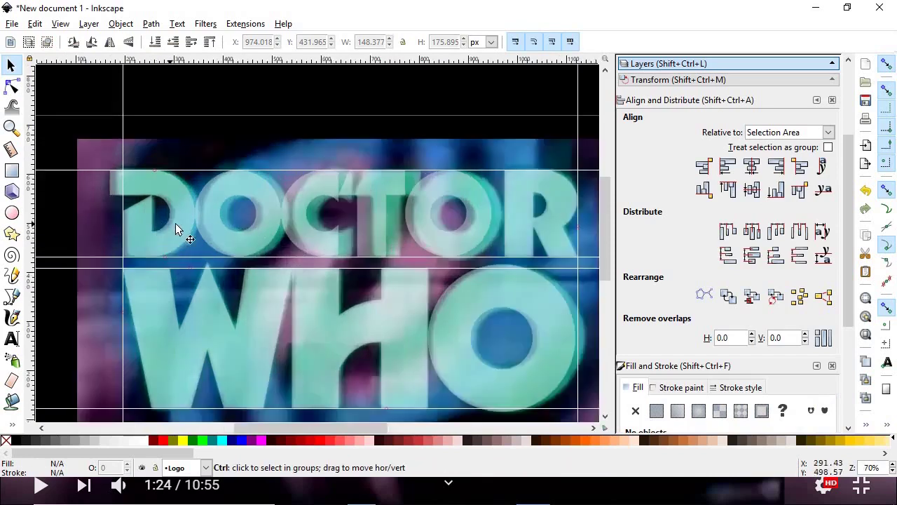
mouse_move(235, 210)
mouse_down()
mouse_move(249, 212)
mouse_move(243, 209)
mouse_up()
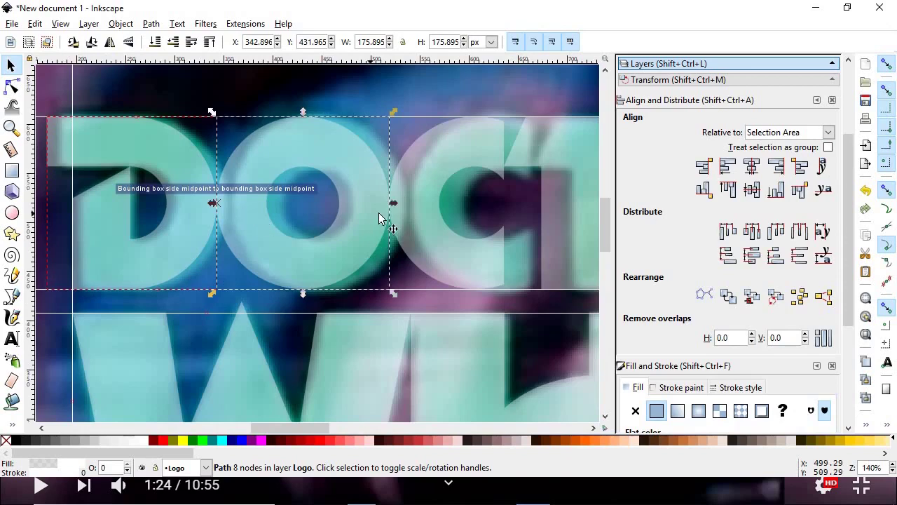
drag(422, 222, 431, 223)
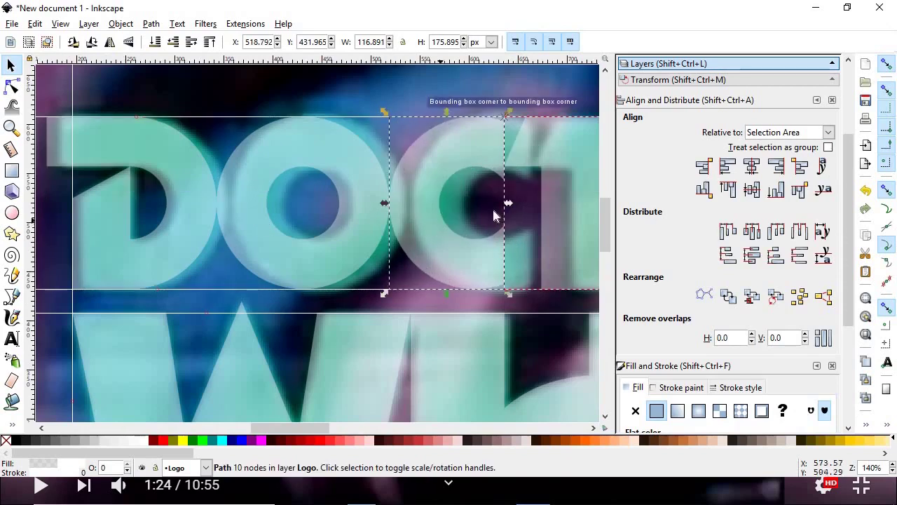
Snap the T against the C at X 635.682 px and the R against the second O at X 947.569 px
ctrl+scroll(537, 206, down, 3)
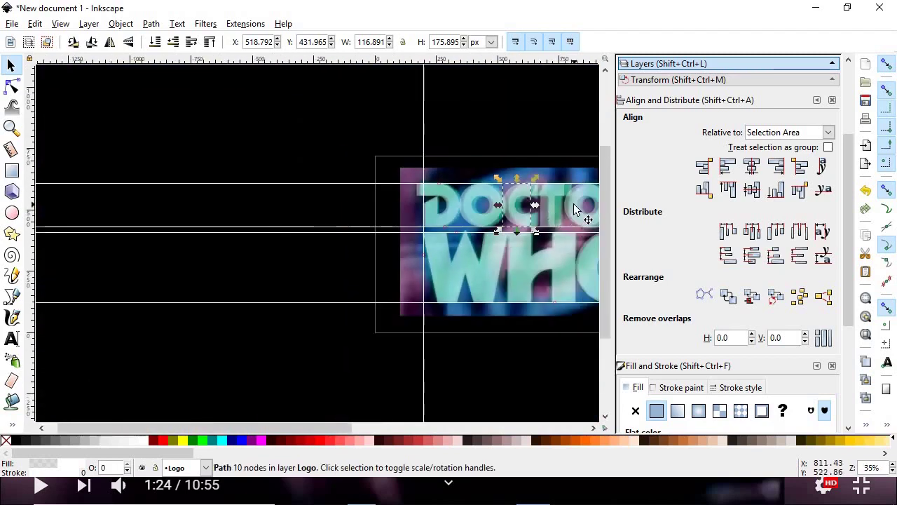
ctrl+scroll(487, 203, up, 3)
click(457, 205)
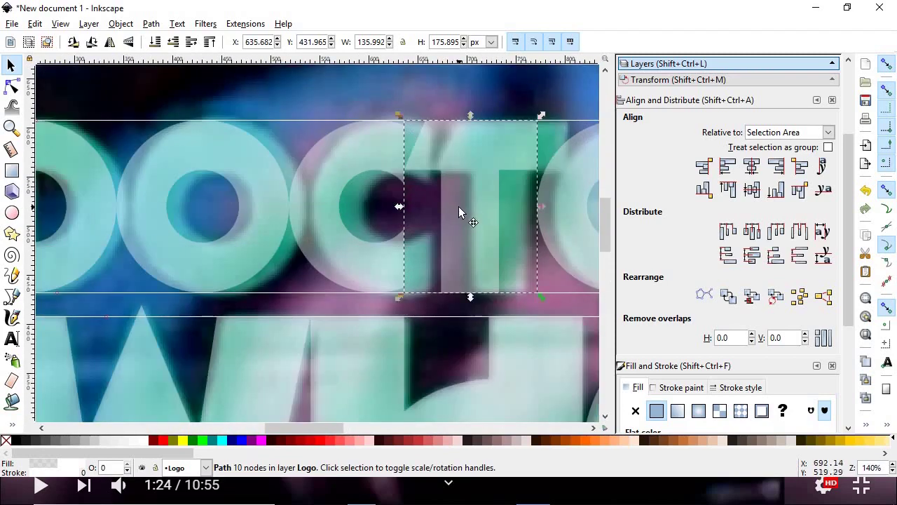
drag(458, 206, 461, 205)
ctrl+scroll(460, 205, down, 4)
ctrl+scroll(461, 206, up, 3)
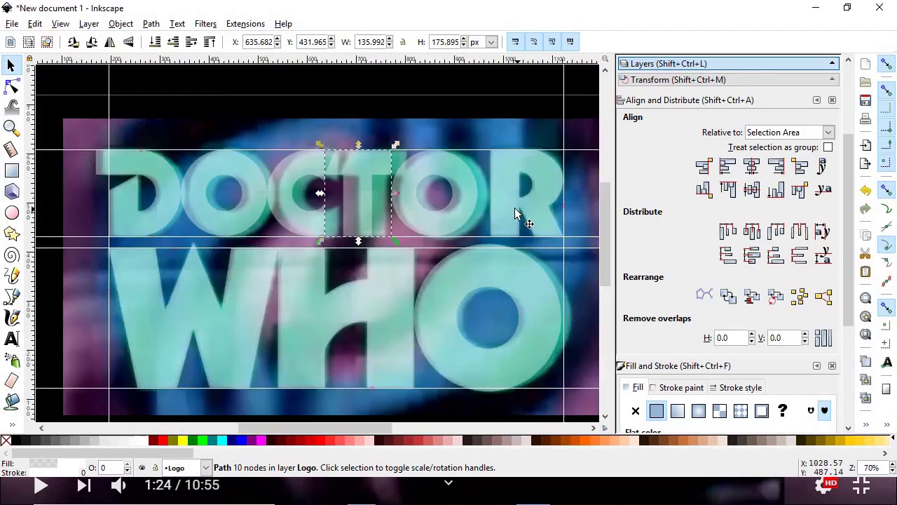
click(499, 202)
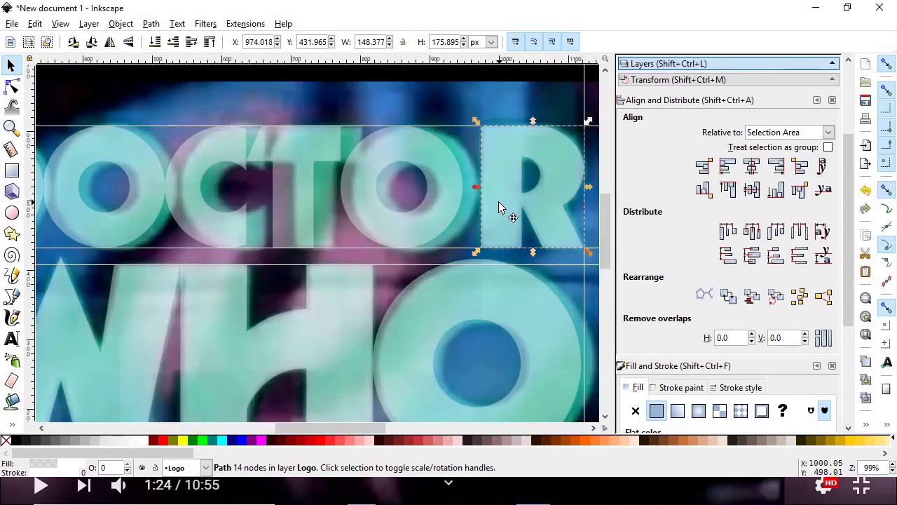
drag(496, 201, 482, 203)
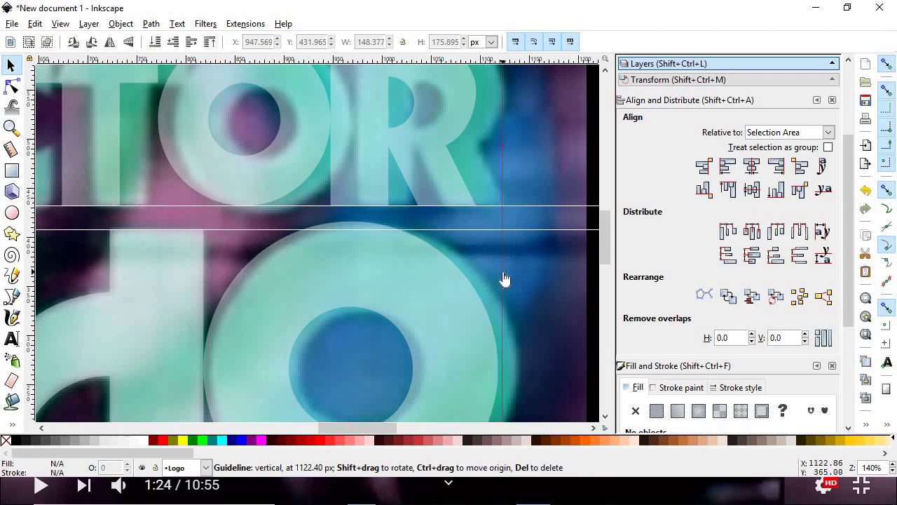
Snap the vertical guide beside the R to the outer edge of the large O in WHO
drag(503, 280, 501, 280)
ctrl+scroll(499, 277, down, 4)
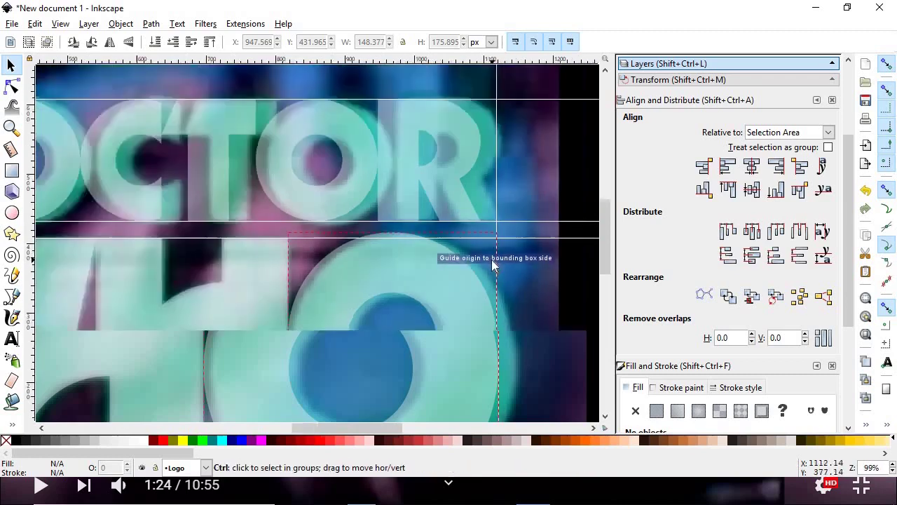
ctrl+scroll(462, 252, up, 2)
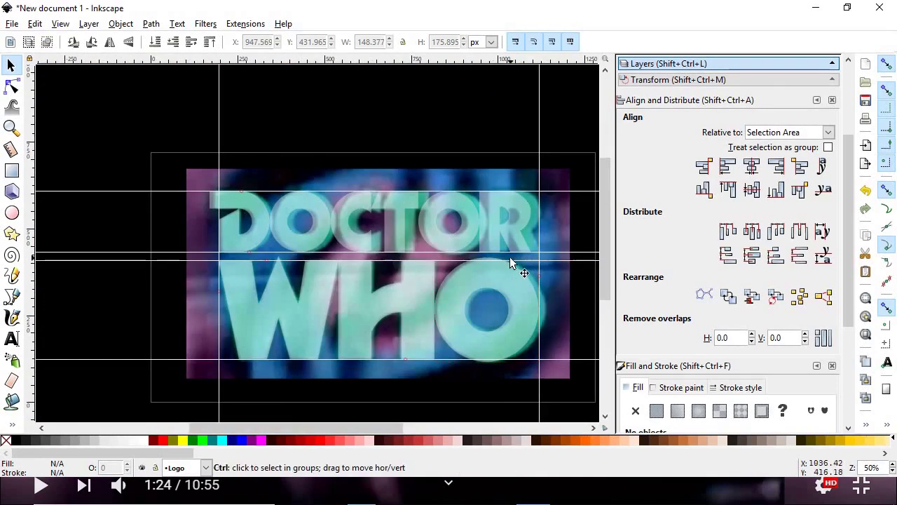
ctrl+scroll(519, 246, up, 2)
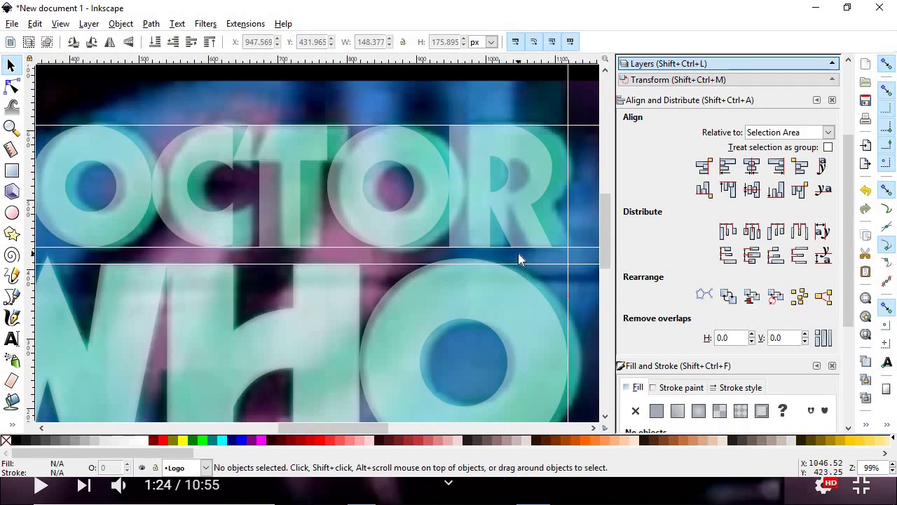
scroll(518, 260, down, 2)
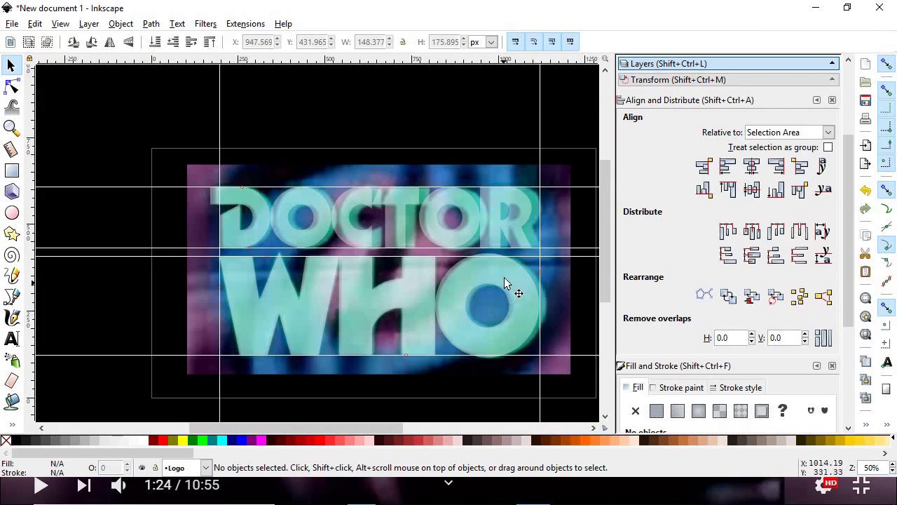
Show the layer list and hide the Bitmap layer so only the logo shapes are displayed
click(89, 23)
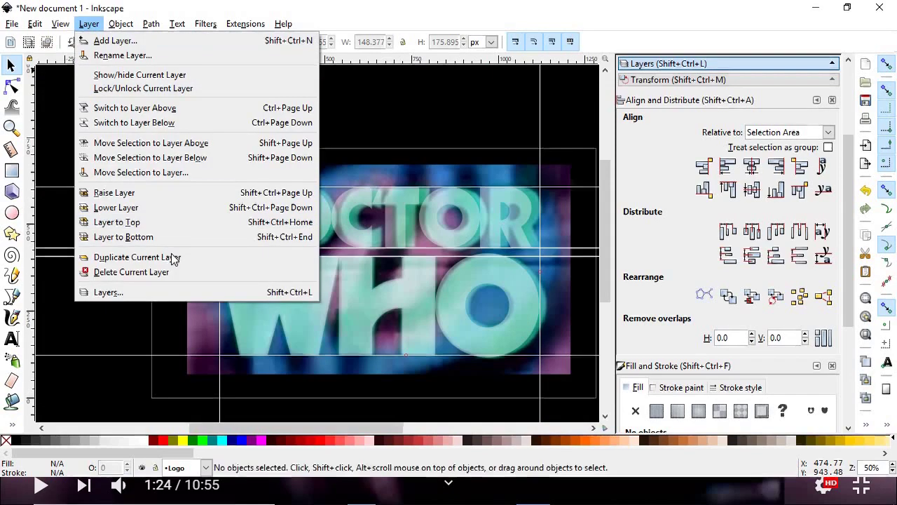
click(159, 293)
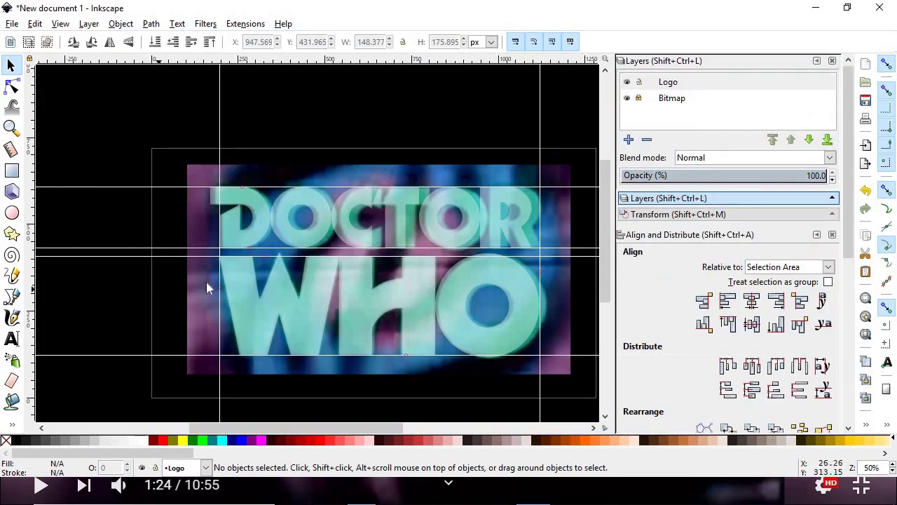
click(627, 99)
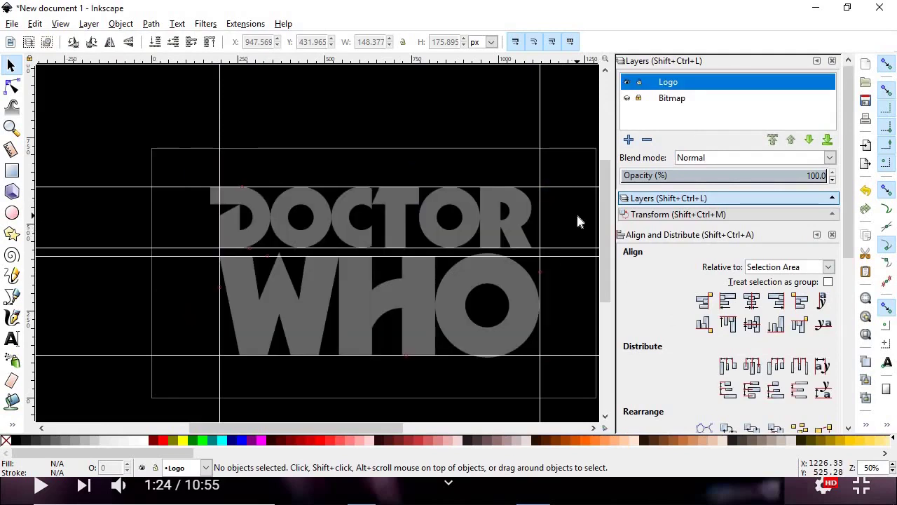
Raise the fill alpha of all nine logo letters to about 250
key(ctrl+a)
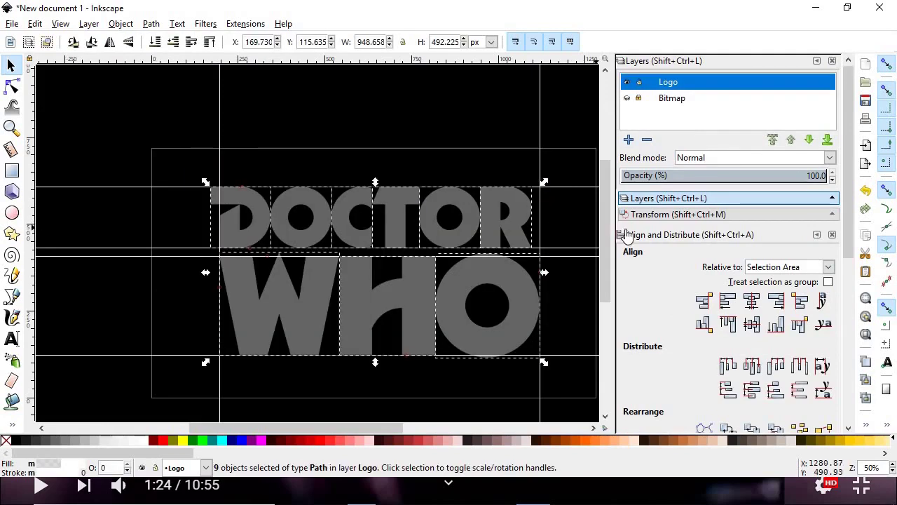
right_click(522, 306)
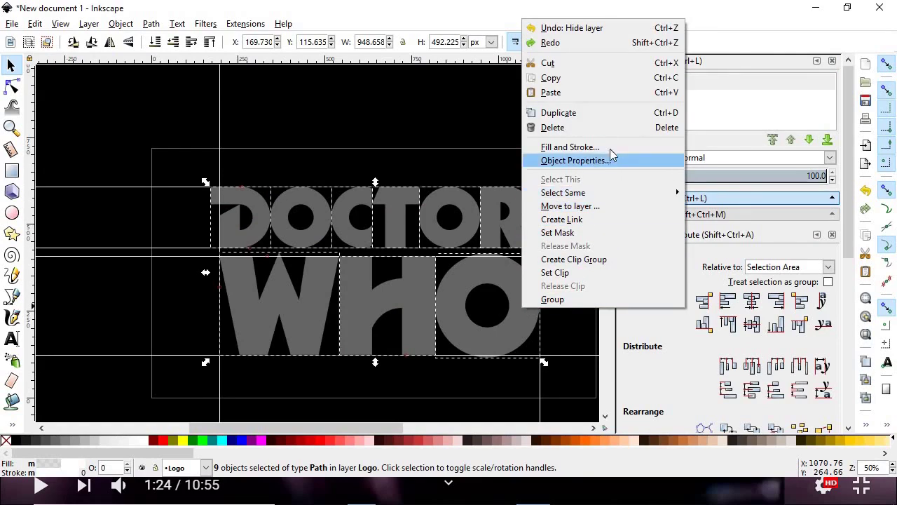
click(569, 147)
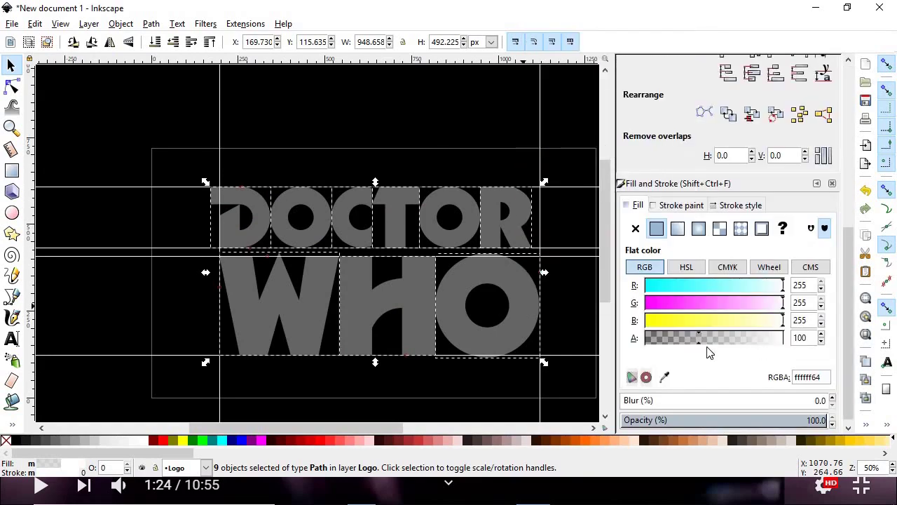
drag(699, 348, 804, 357)
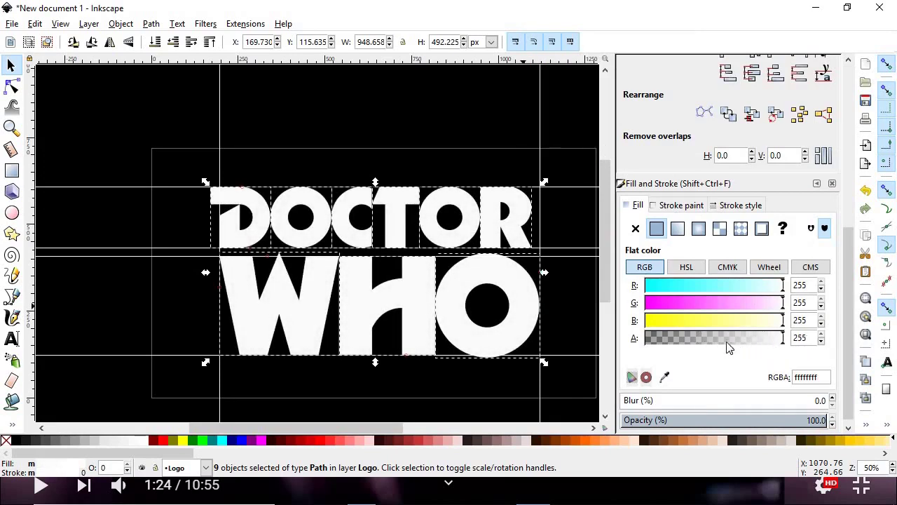
click(442, 98)
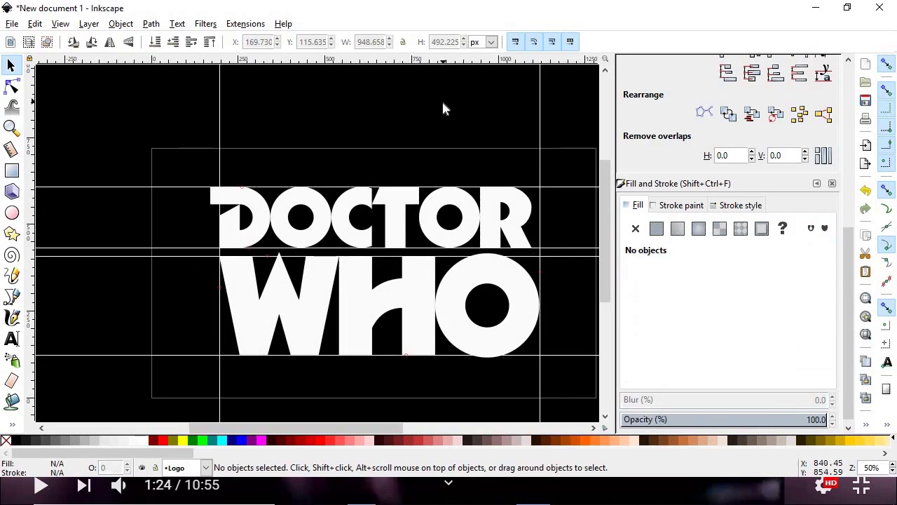
Fill all nine letters of the logo with black
scroll(441, 115, down, 4)
scroll(444, 113, up, 3)
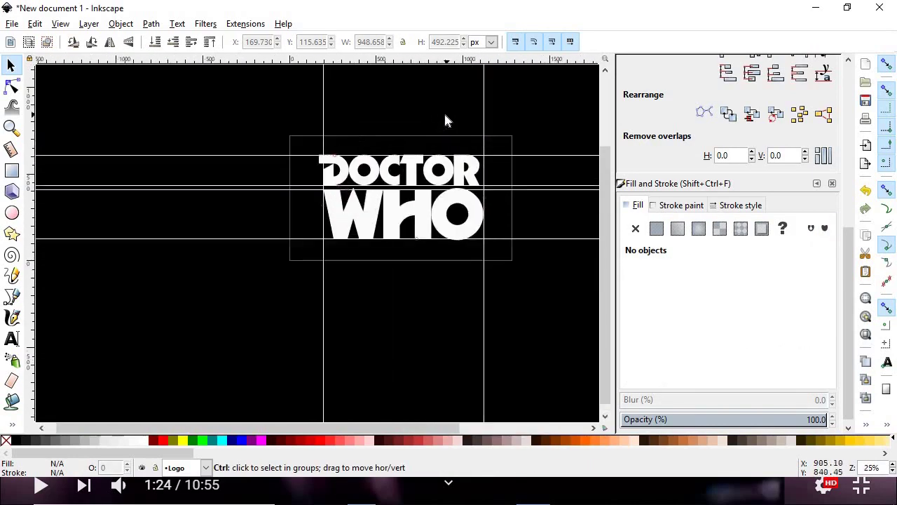
scroll(393, 215, up, 1)
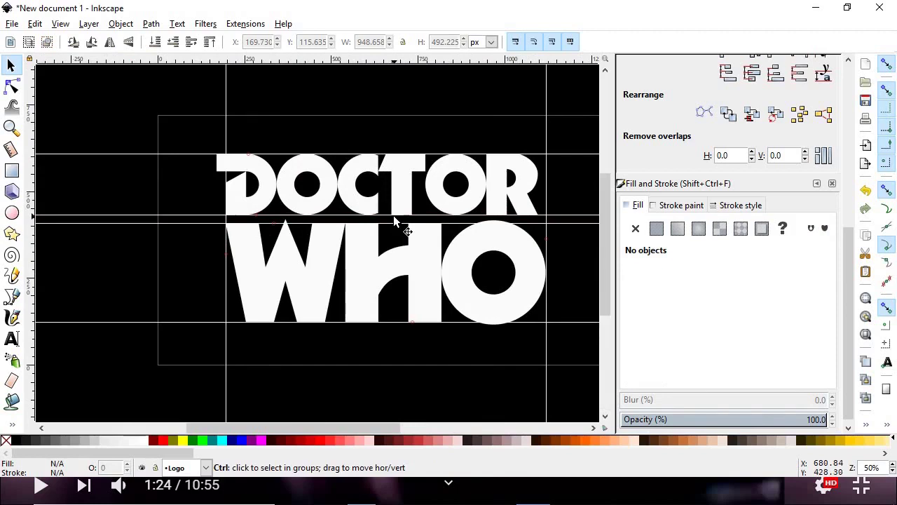
scroll(394, 216, down, 2)
scroll(384, 206, up, 1)
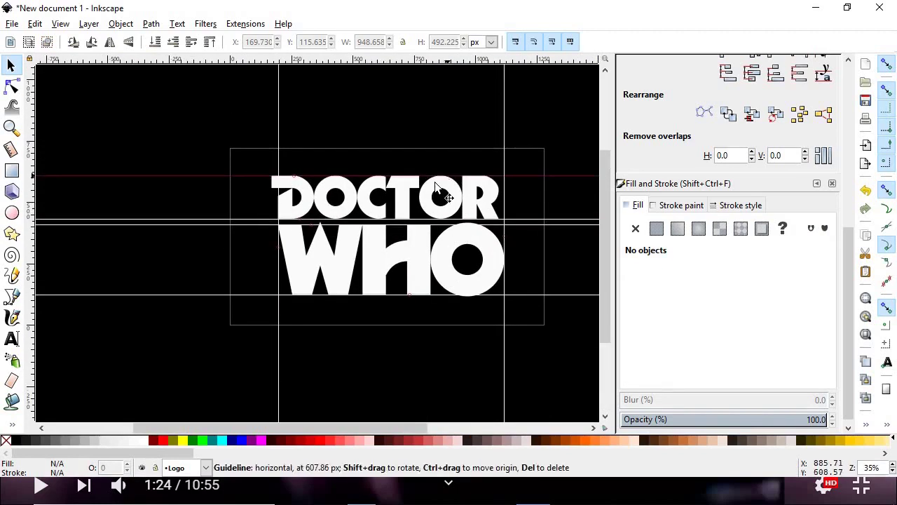
scroll(519, 259, up, 1)
key(ctrl+a)
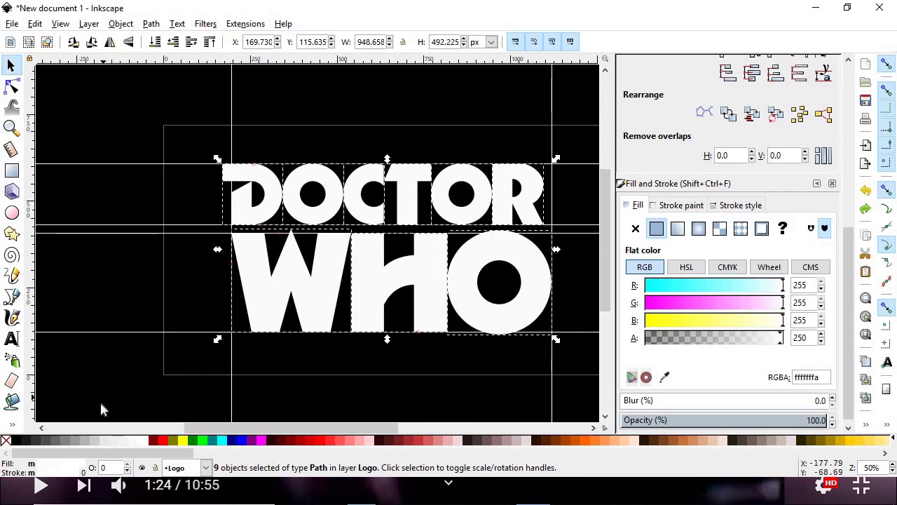
click(17, 440)
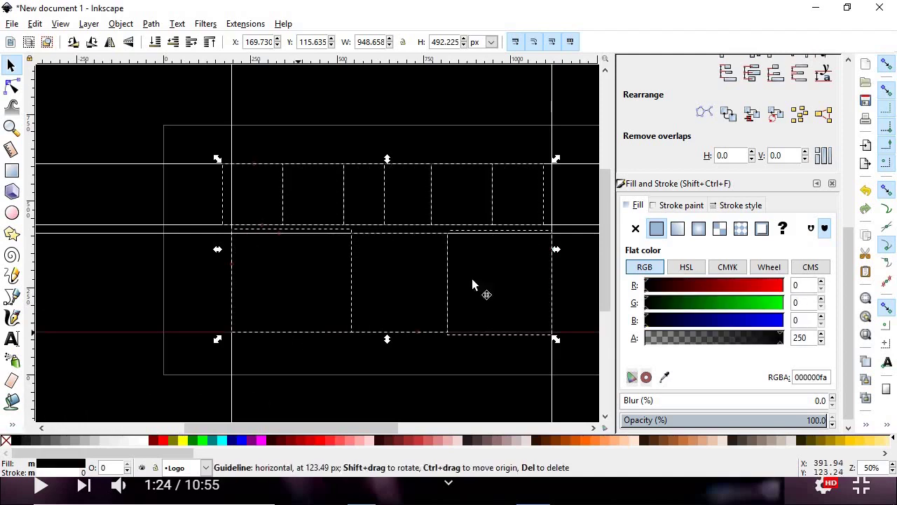
Set the document's page background color to white with red, green and blue at 255
click(10, 24)
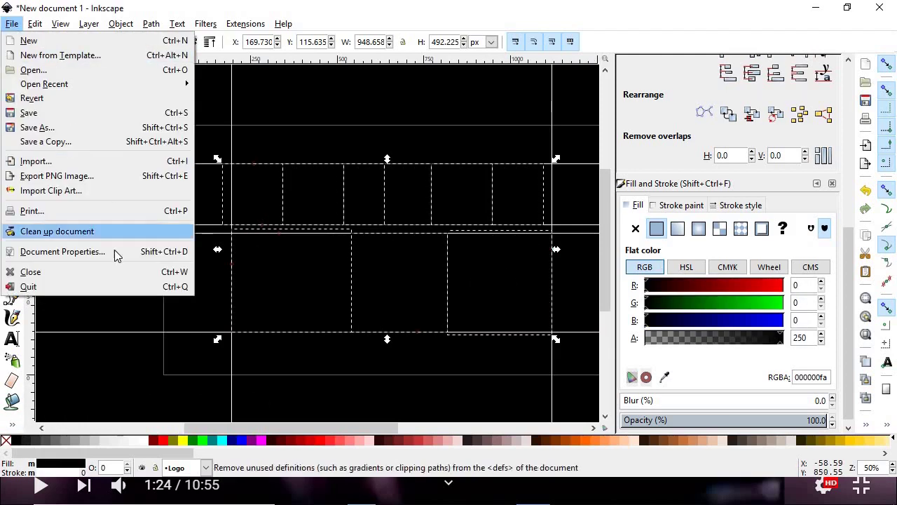
click(115, 252)
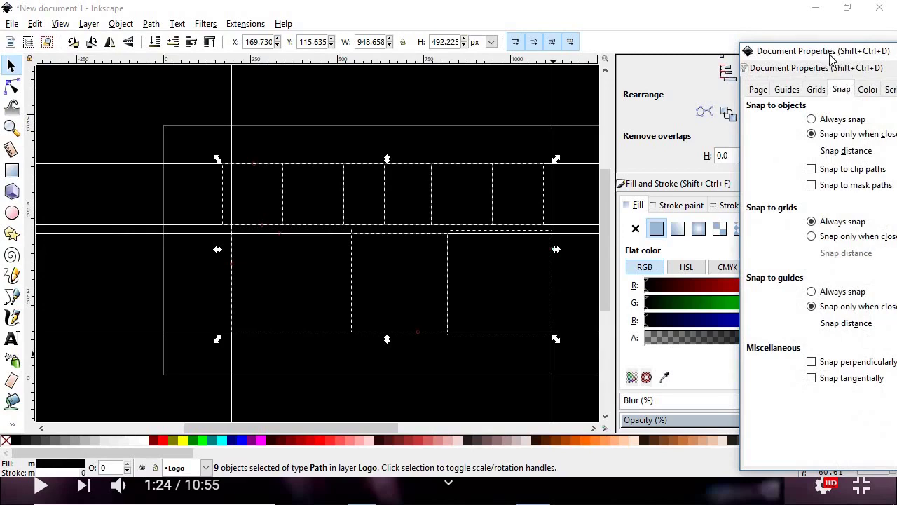
drag(834, 60, 553, 43)
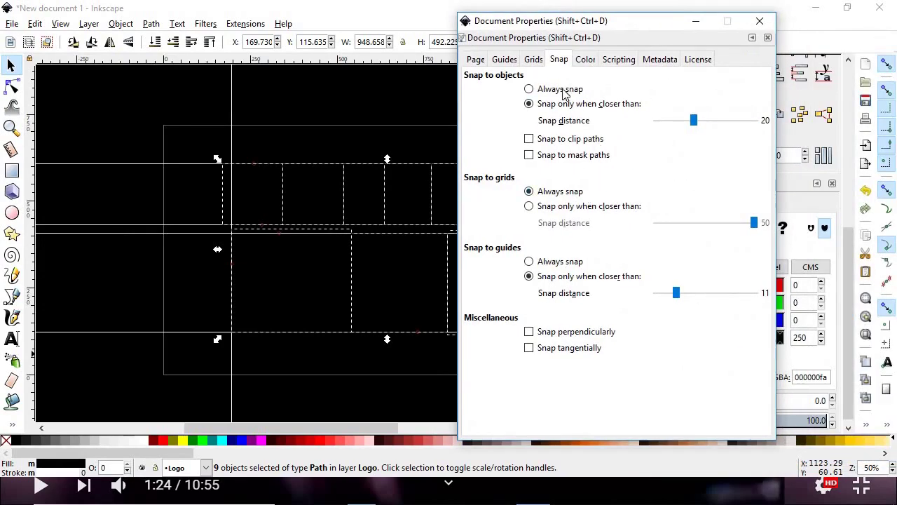
click(478, 61)
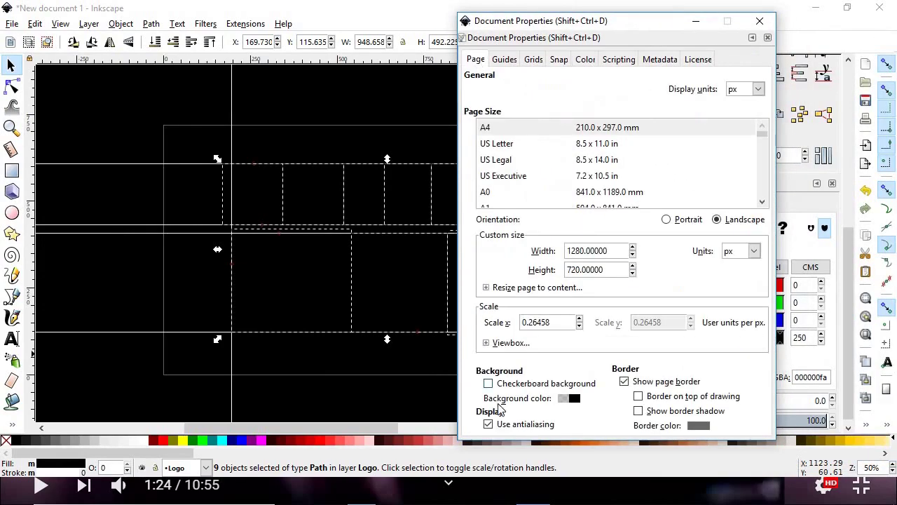
click(573, 398)
drag(454, 226, 516, 253)
drag(461, 263, 524, 272)
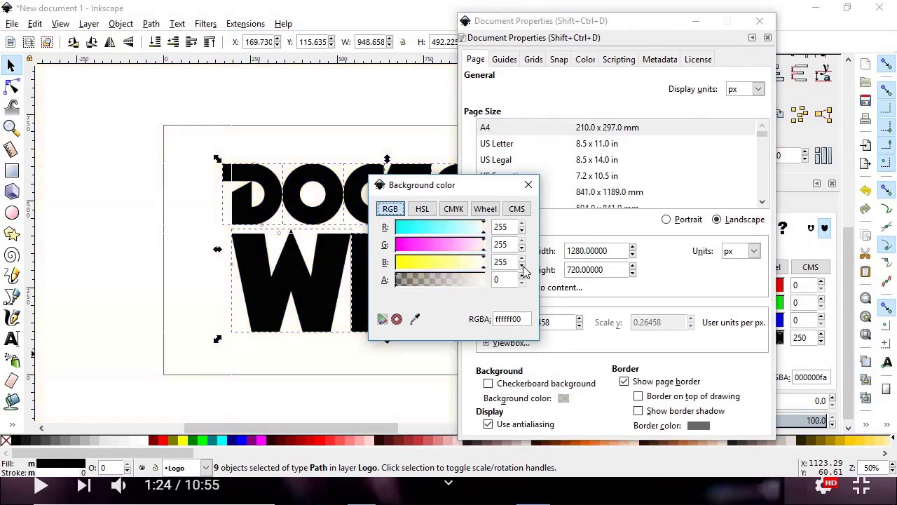
click(529, 184)
click(429, 122)
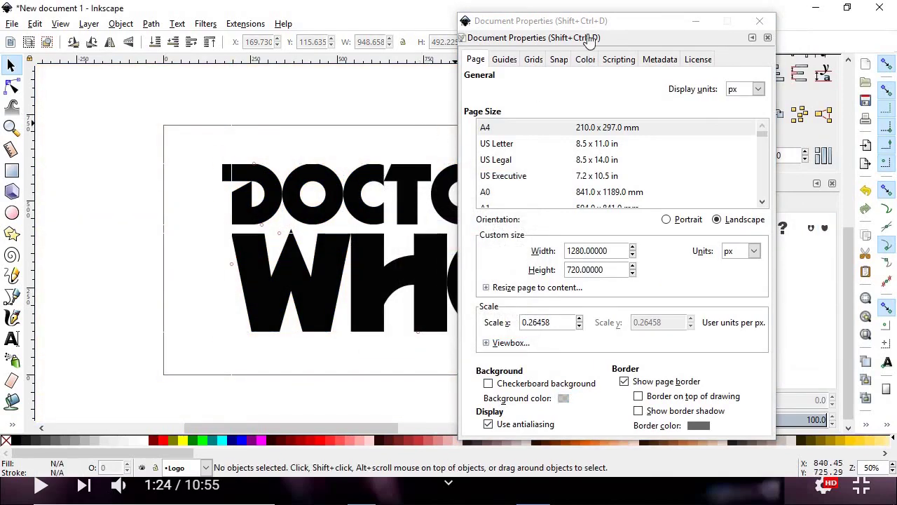
drag(573, 20, 799, 73)
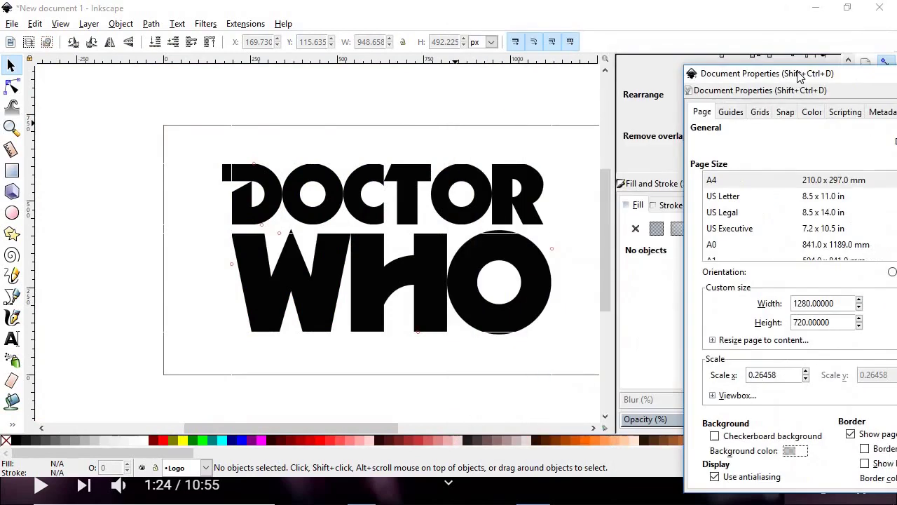
Hide the guides so the whole logo is displayed without guide lines
click(60, 26)
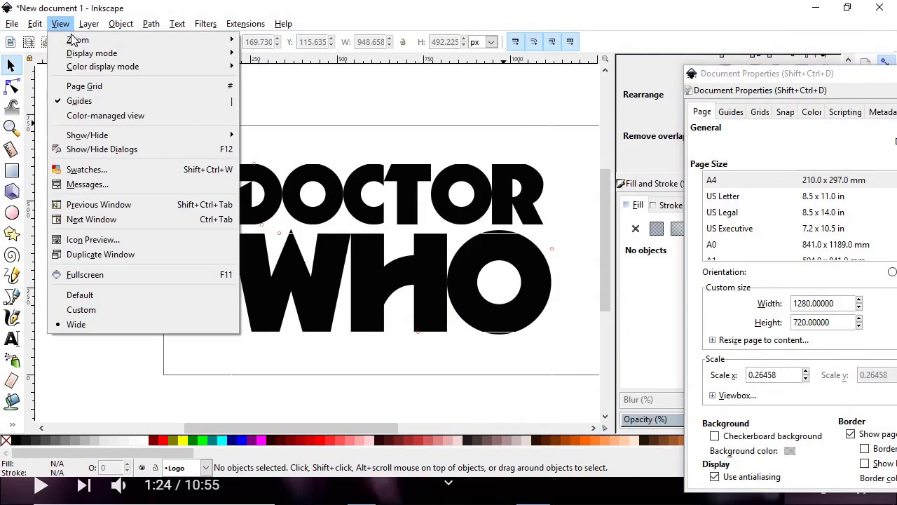
click(131, 103)
ctrl+scroll(226, 259, down, 2)
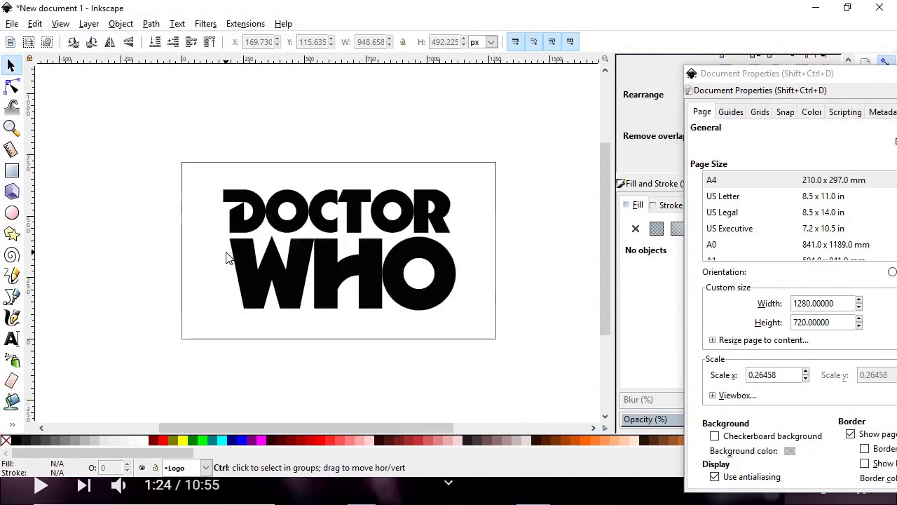
Examine the letter shapes and the spacing in DOCTOR and WHO, especially around the T and the second O
ctrl+scroll(330, 256, up, 1)
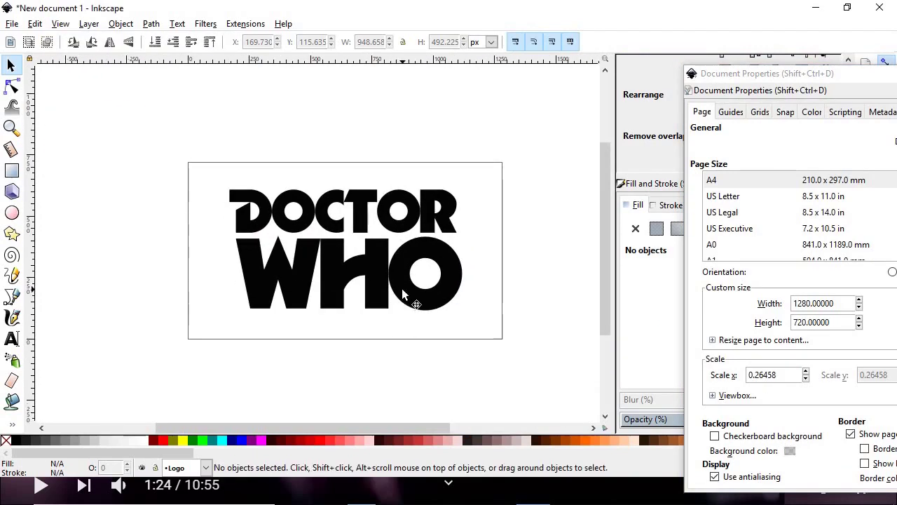
ctrl+scroll(429, 273, up, 1)
ctrl+scroll(441, 254, up, 1)
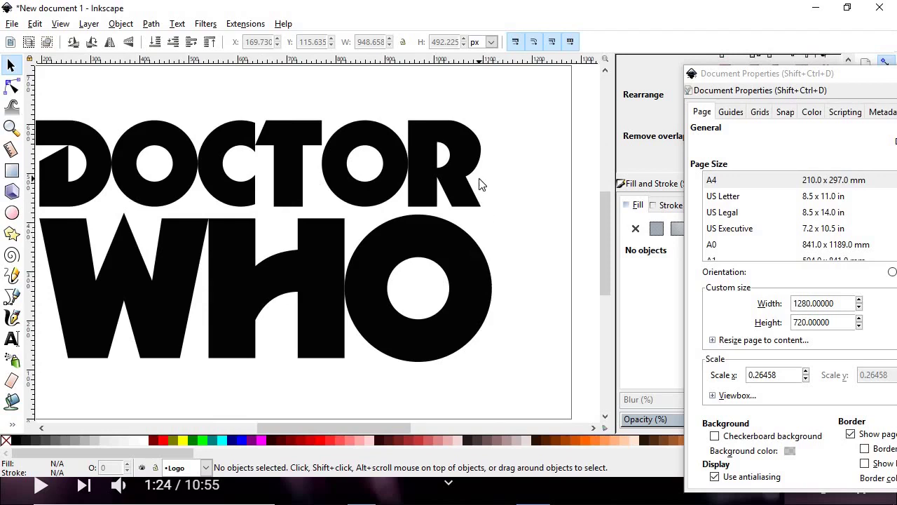
scroll(466, 182, down, 2)
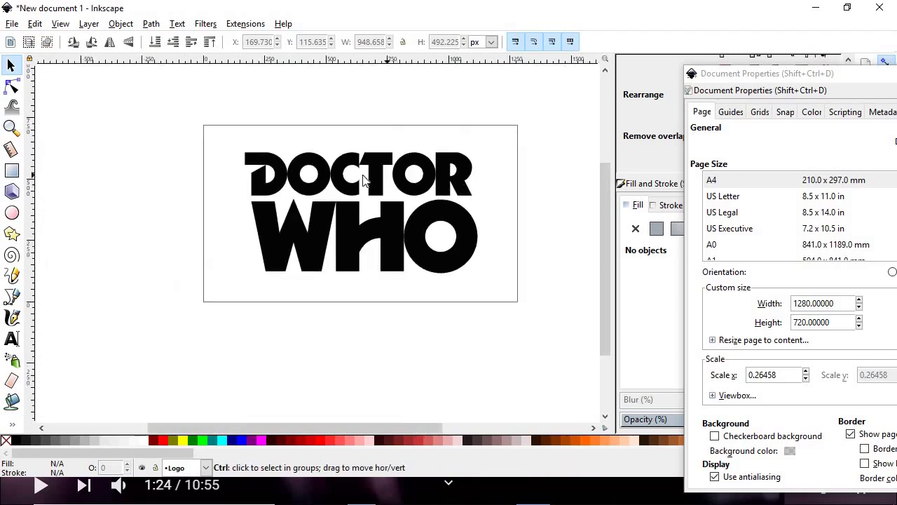
scroll(341, 174, up, 1)
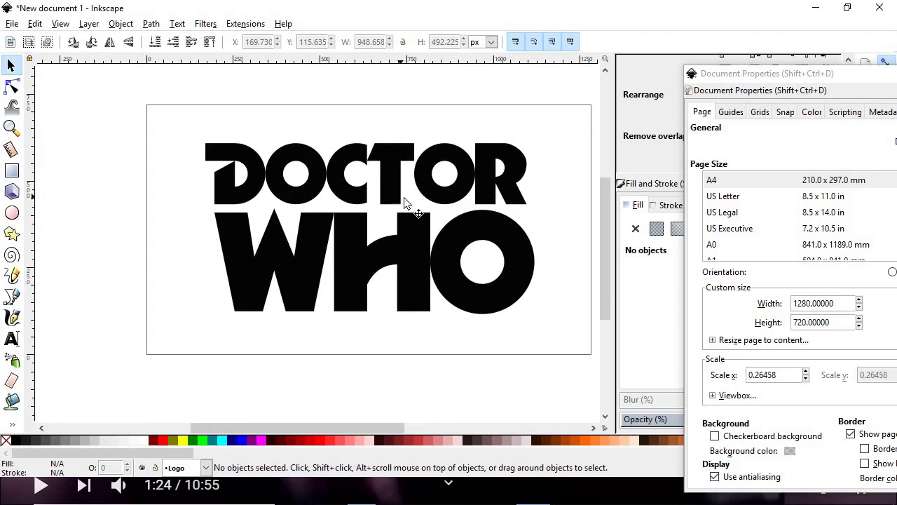
scroll(438, 201, down, 2)
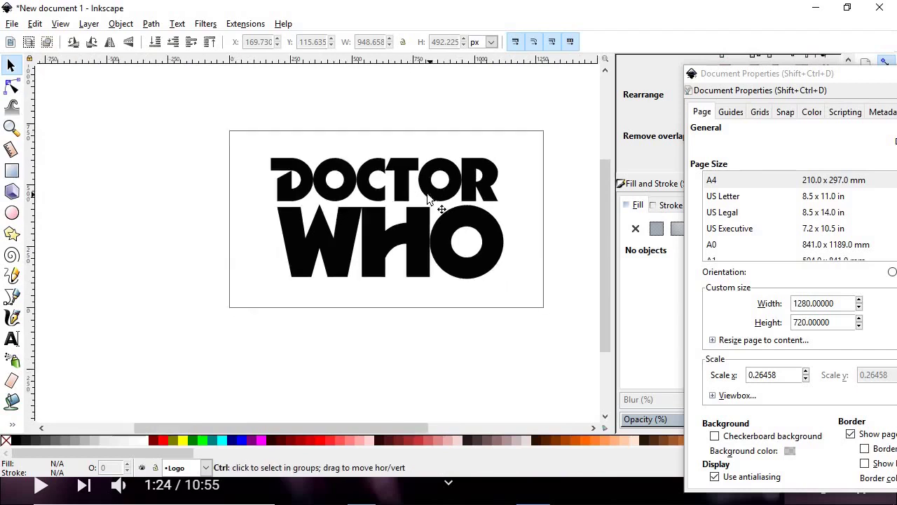
scroll(409, 190, up, 2)
scroll(409, 188, up, 1)
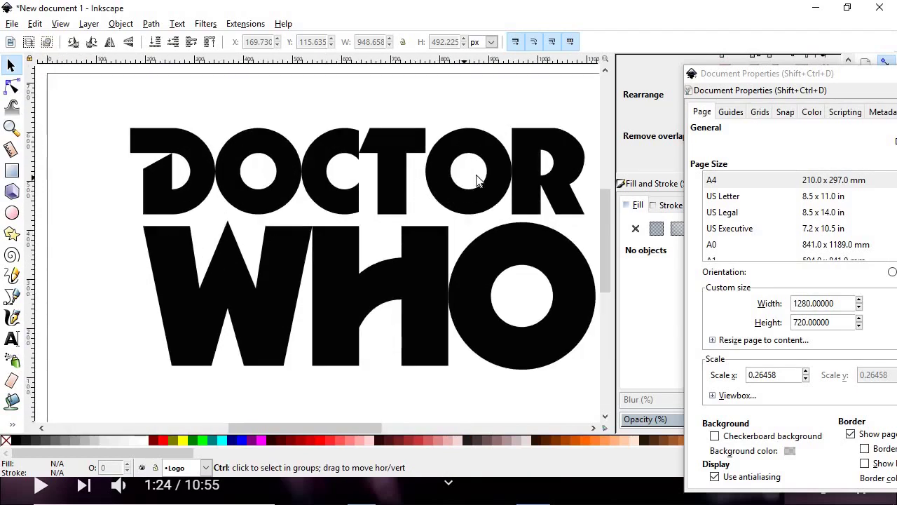
scroll(311, 130, right, 1)
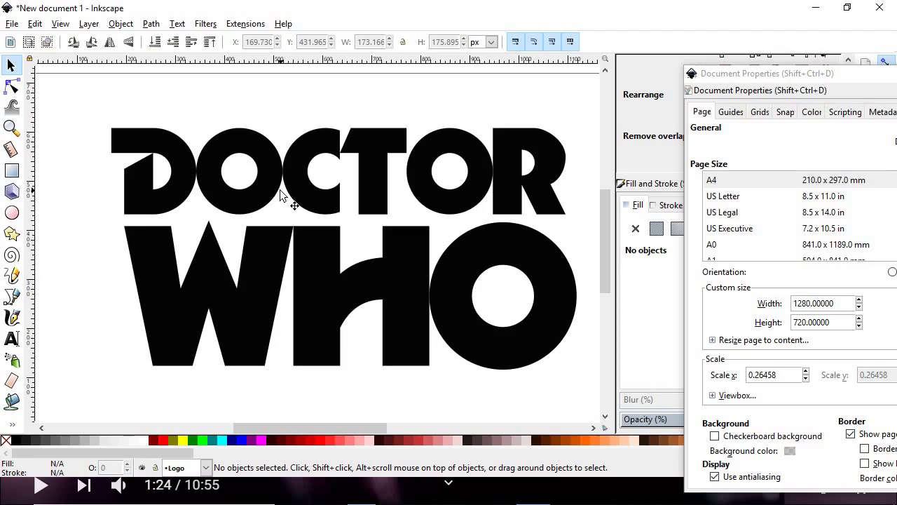
scroll(409, 150, up, 3)
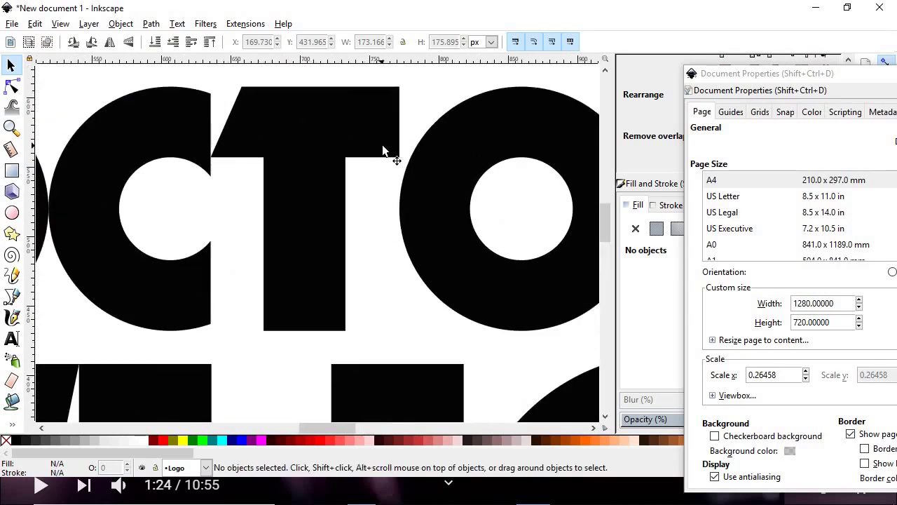
scroll(412, 155, down, 2)
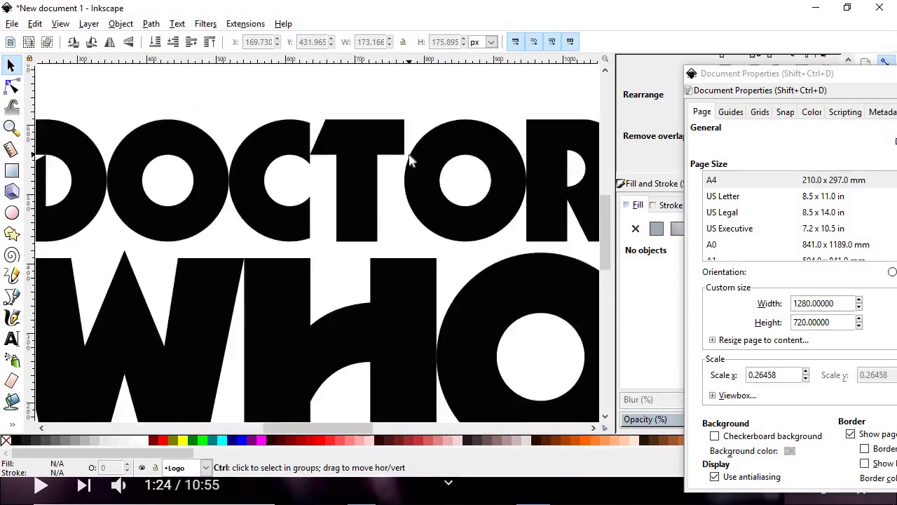
Try to shift the second O and the R of DOCTOR together slightly toward the T so the O overlaps it
scroll(411, 161, down, 2)
scroll(431, 149, up, 2)
click(424, 156)
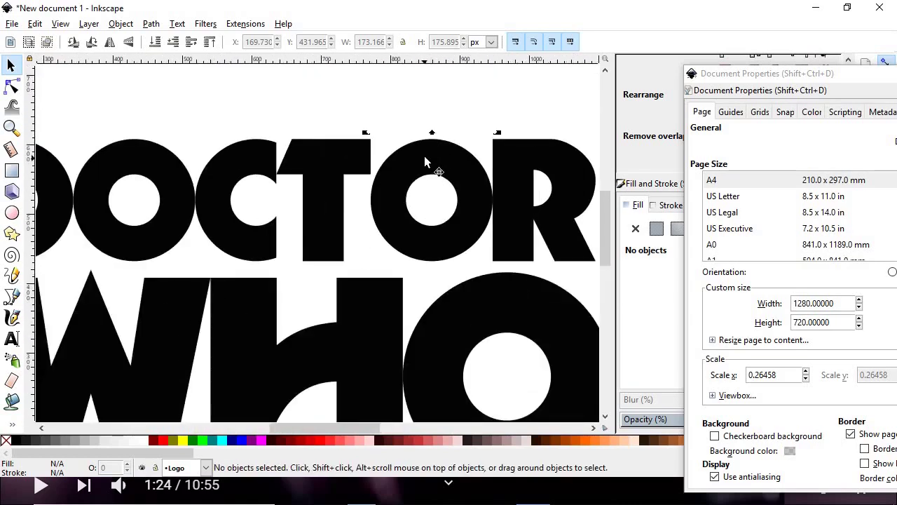
shift+click(513, 153)
scroll(453, 148, up, 3)
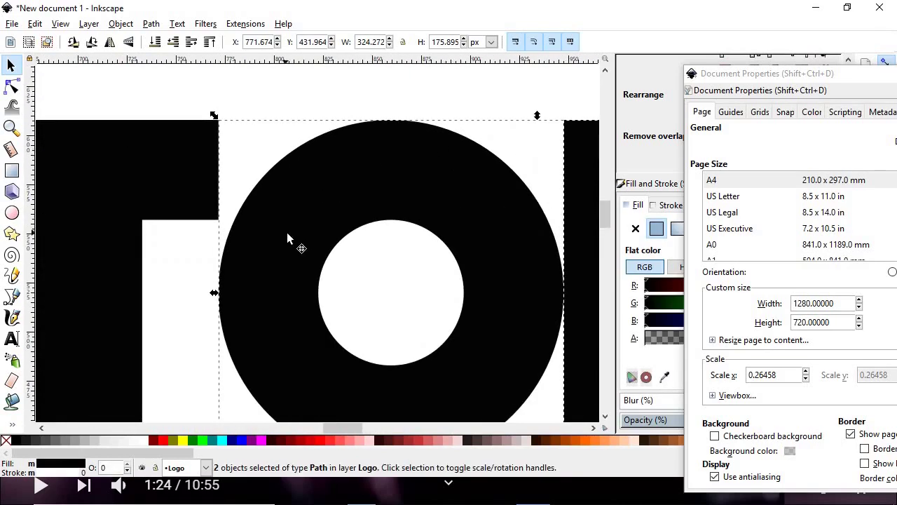
drag(292, 234, 273, 233)
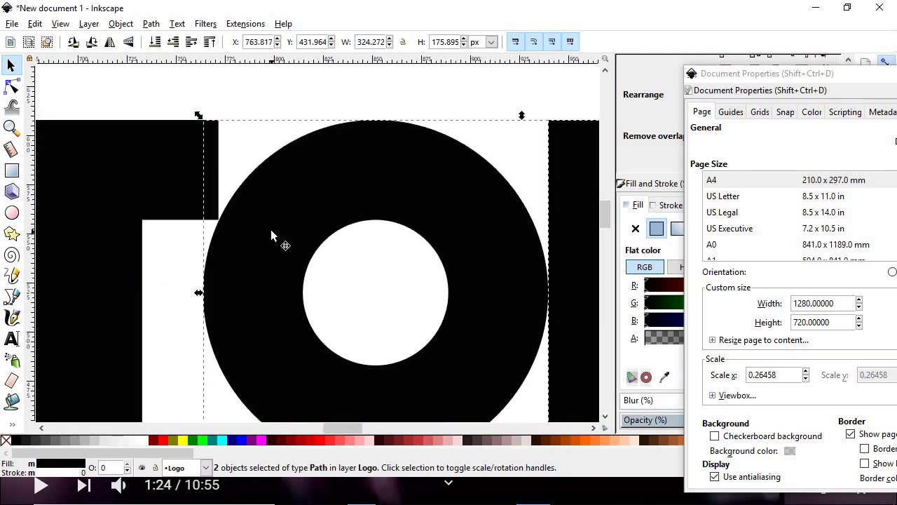
click(312, 115)
Examine the whole logo and the spacing between the T, second O and R of DOCTOR
scroll(321, 115, down, 4)
scroll(308, 112, down, 1)
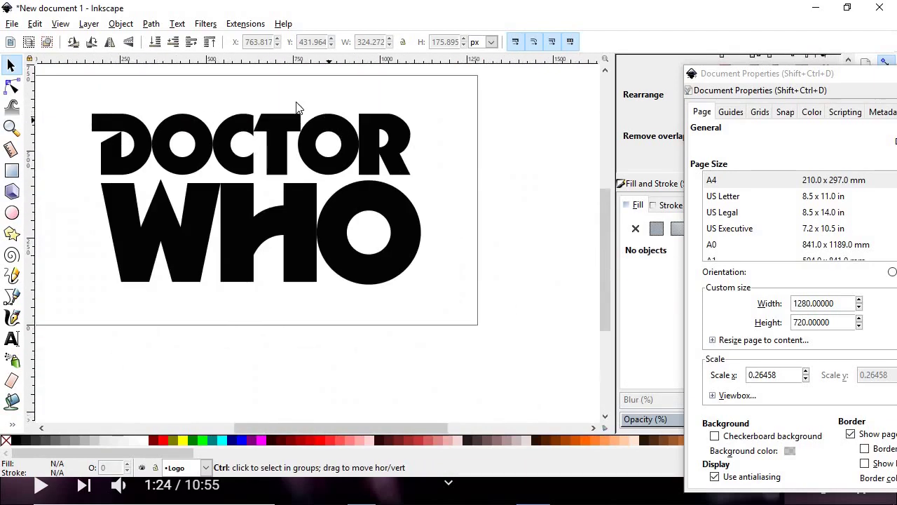
scroll(265, 110, up, 1)
scroll(298, 138, down, 1)
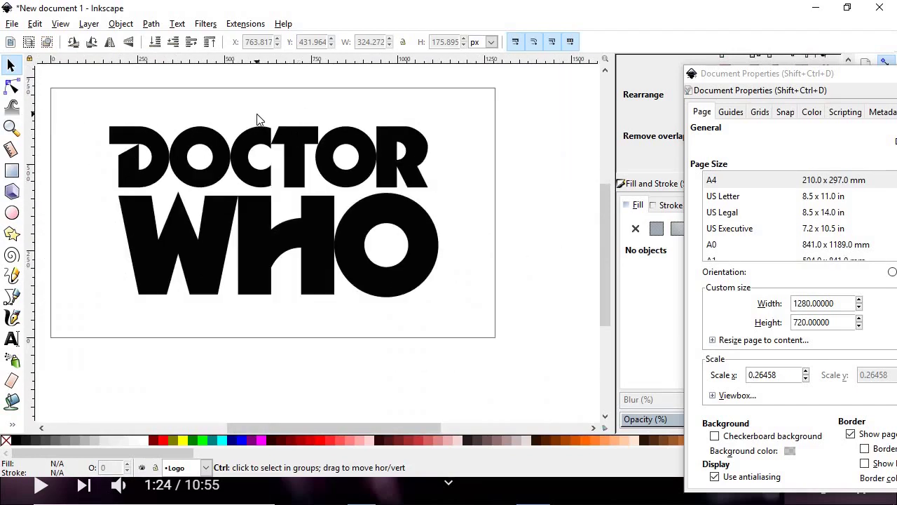
scroll(260, 116, up, 1)
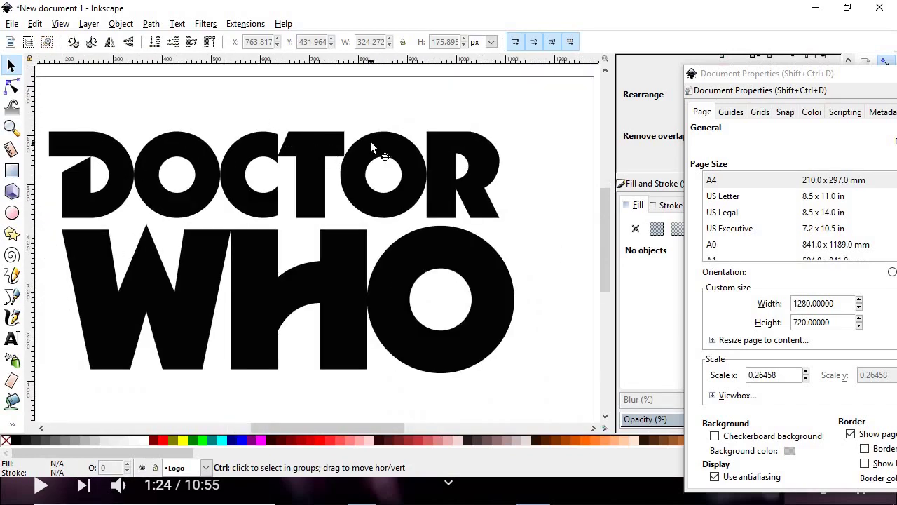
scroll(373, 151, up, 1)
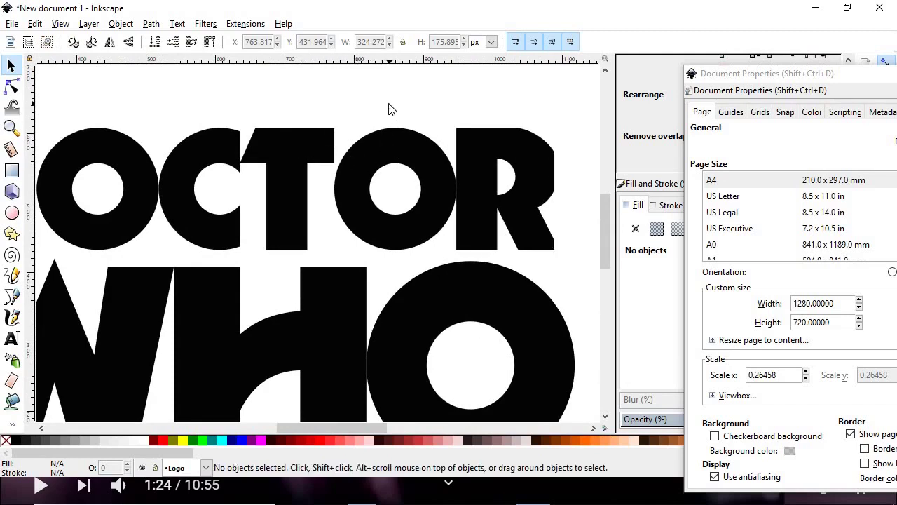
scroll(390, 111, down, 4)
scroll(341, 94, up, 2)
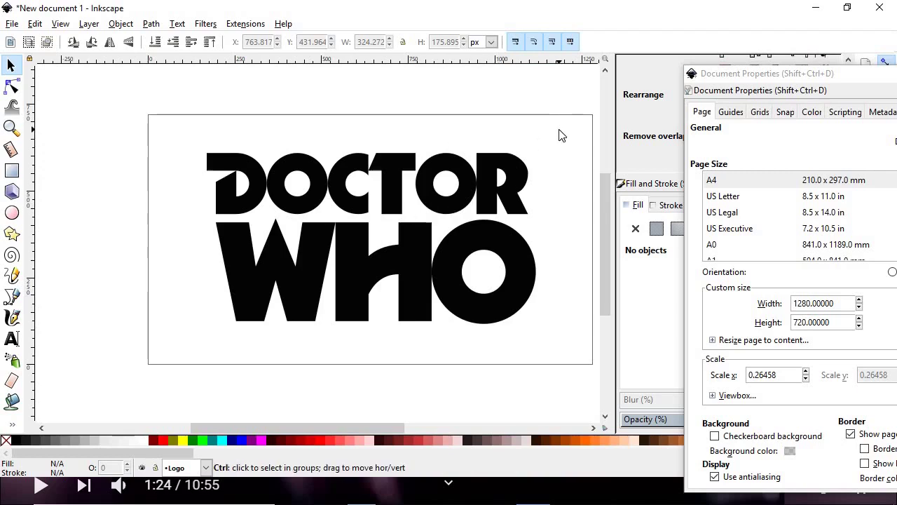
Fill all nine logo letters with blue, setting red to 45, green to 118 and blue to 255
key(ctrl+a)
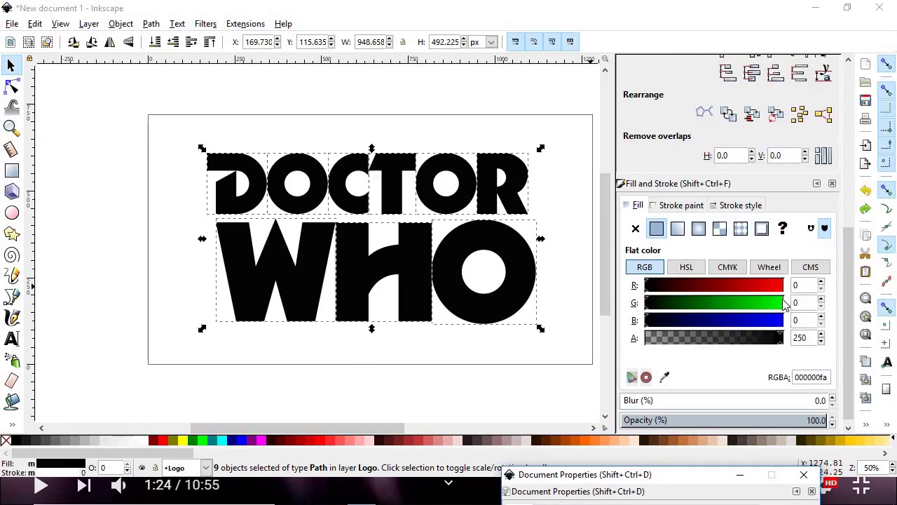
drag(784, 285, 669, 286)
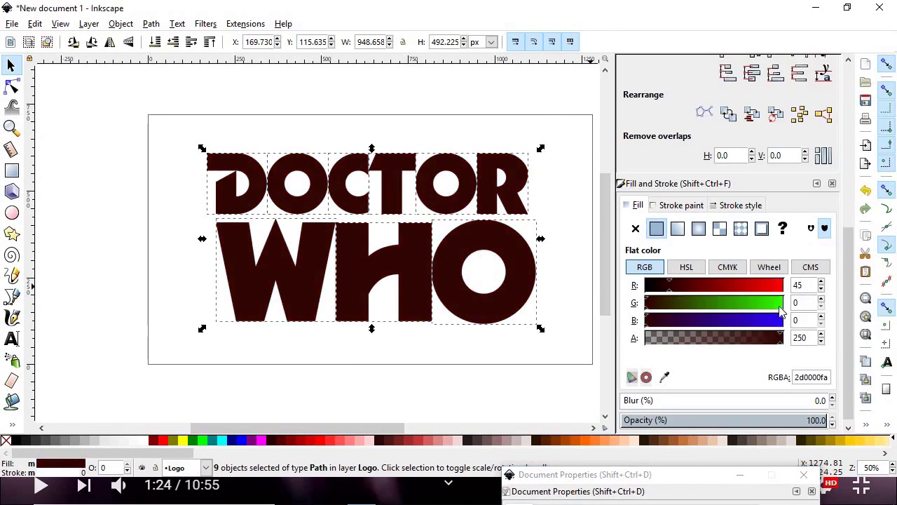
drag(783, 303, 667, 303)
drag(727, 325, 785, 325)
click(729, 309)
drag(729, 309, 707, 312)
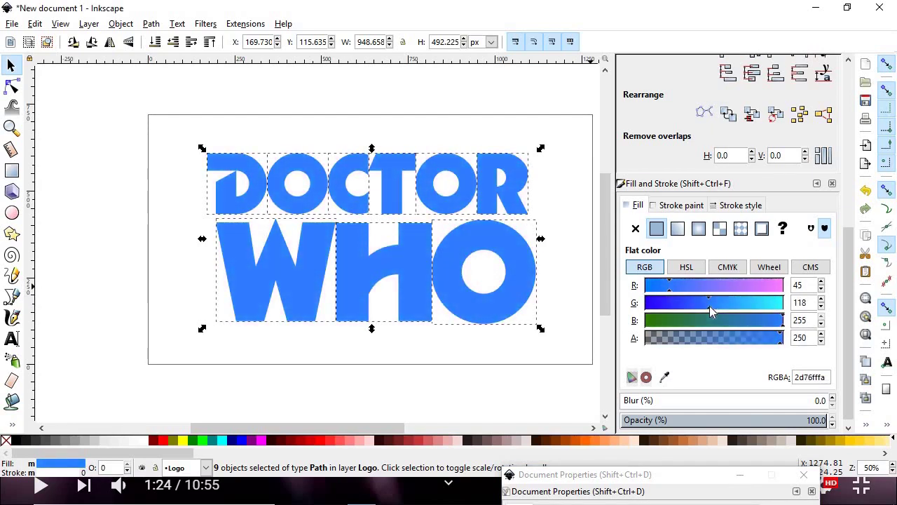
Group the nine logo letters and apply the Refractive Gel A ridges filter to the group
right_click(391, 191)
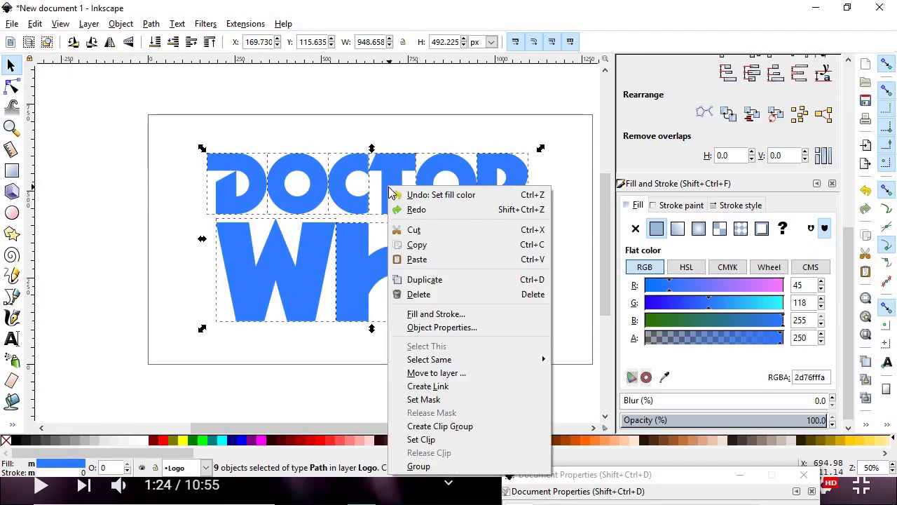
click(428, 464)
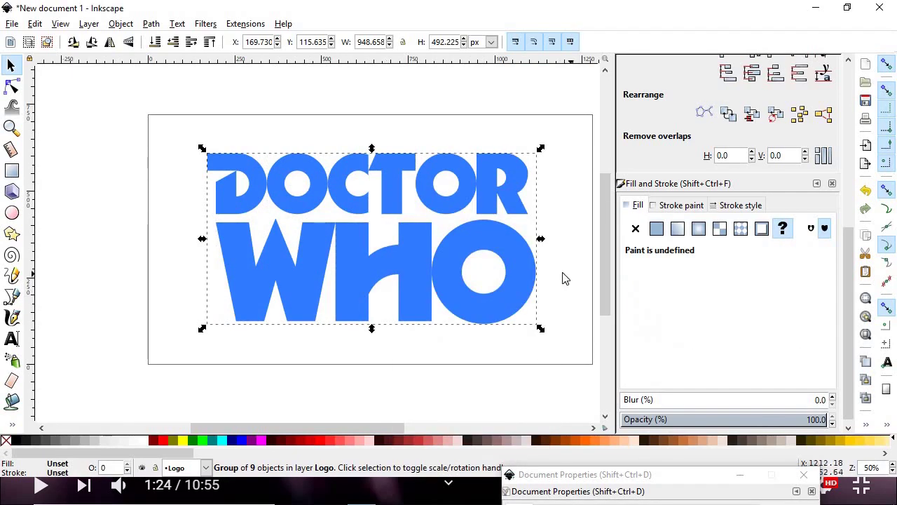
click(205, 23)
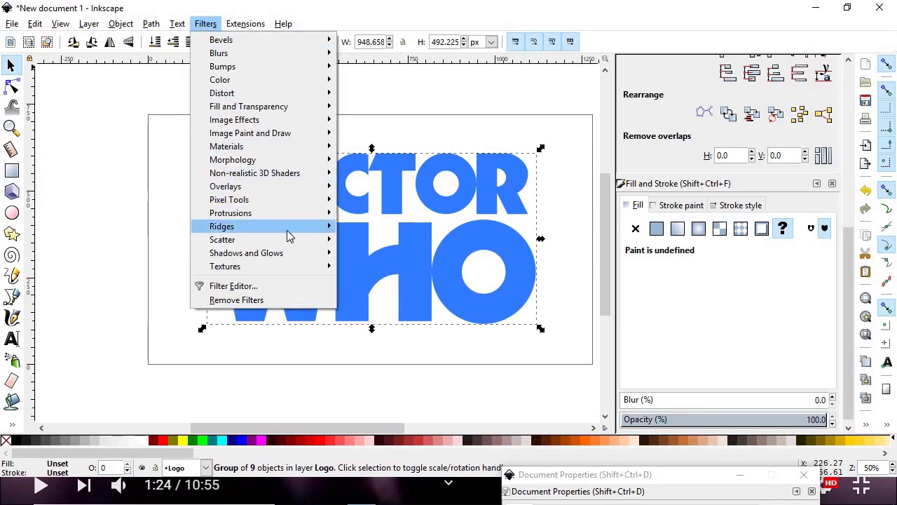
mouse_move(295, 232)
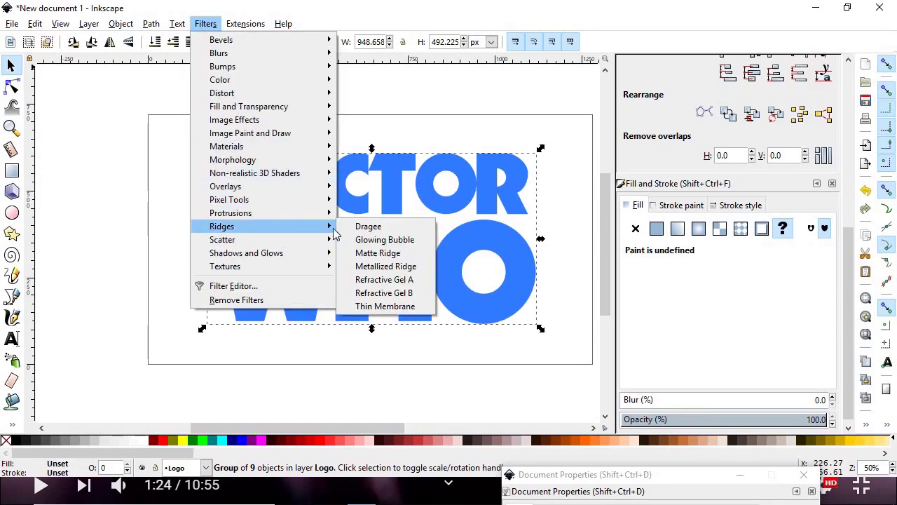
click(413, 284)
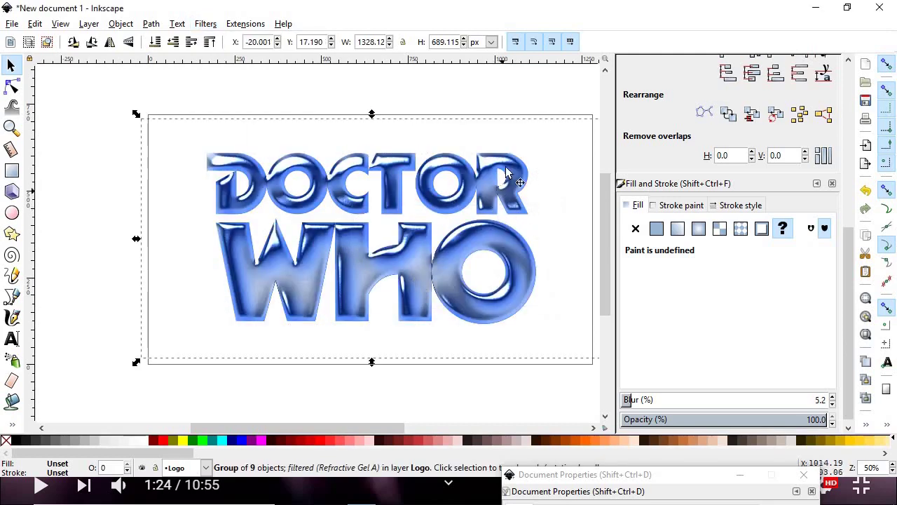
click(519, 105)
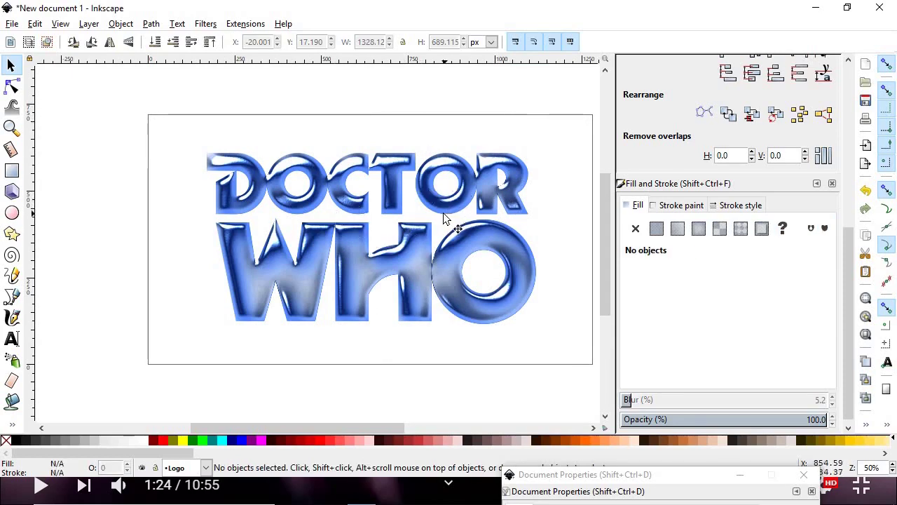
Examine the Refractive Gel A effect on the logo letters up close
scroll(436, 217, down, 1)
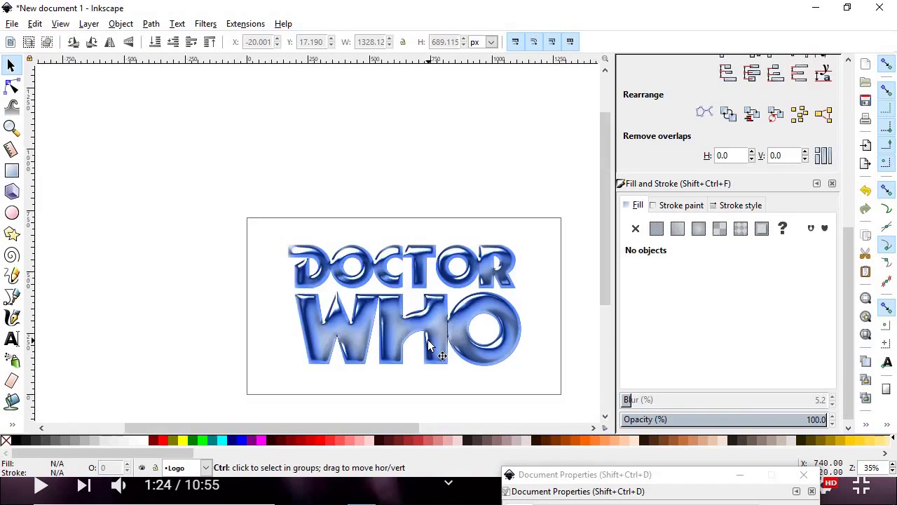
scroll(418, 362, up, 3)
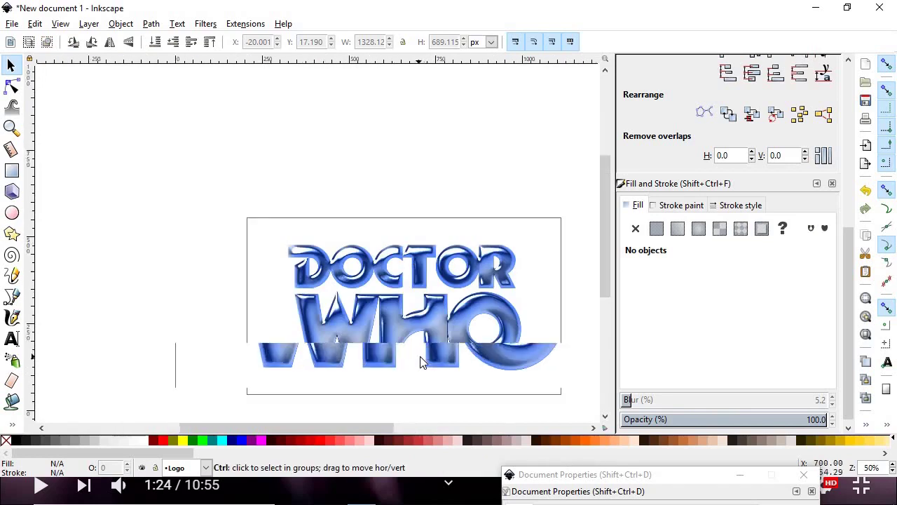
scroll(446, 184, up, 2)
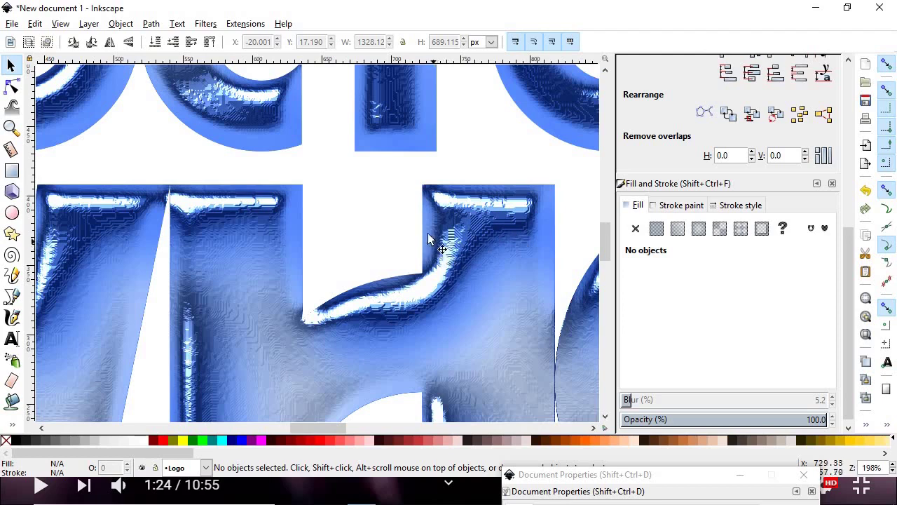
ctrl+scroll(428, 233, down, 3)
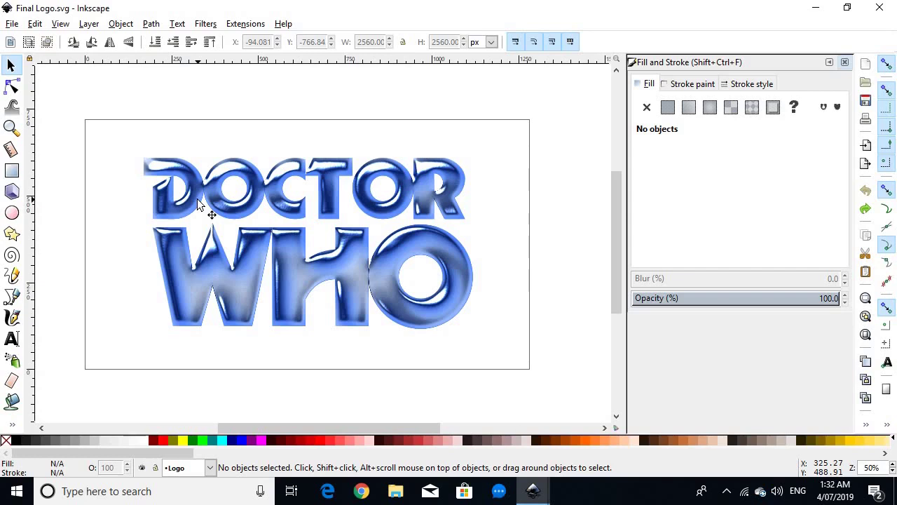
Remove the filter from the group of logo letters in the Final Logo document
click(291, 247)
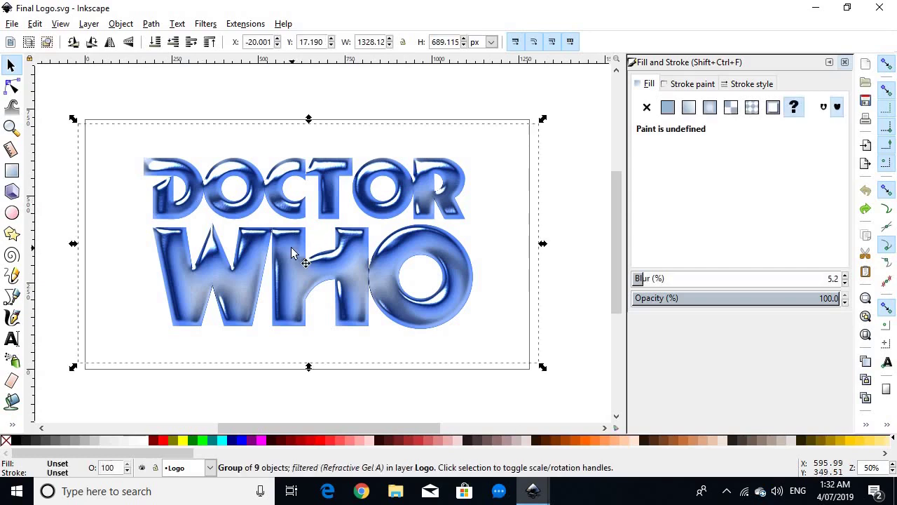
click(209, 24)
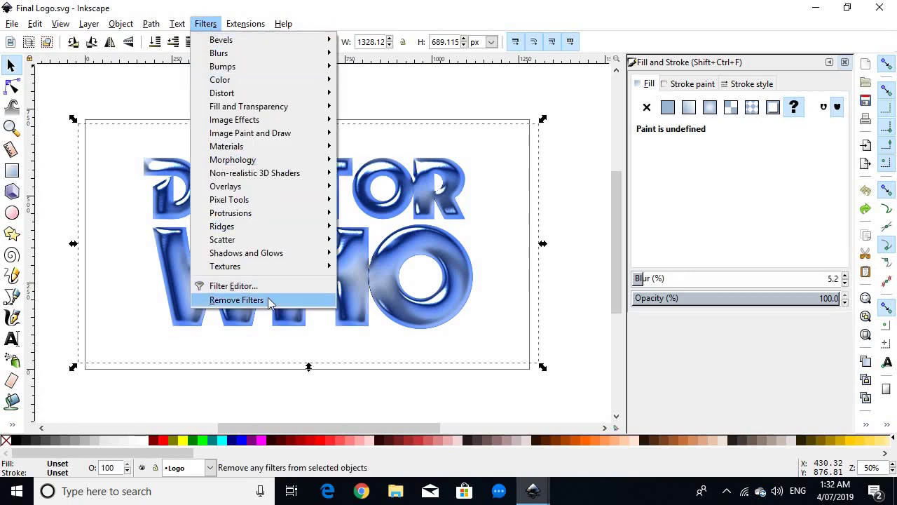
click(236, 300)
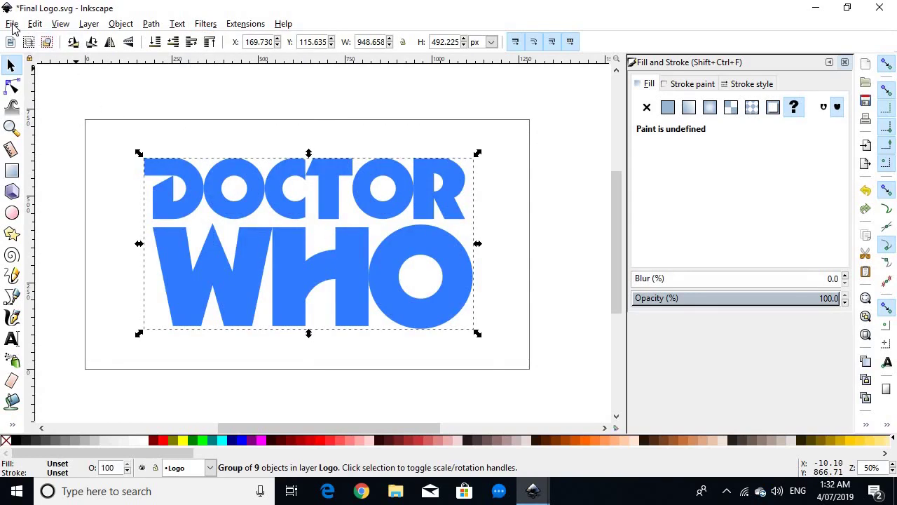
Open the "many stars 2" JPG as an embedded image, with the DPI taken from the file and automatic rendering
click(12, 25)
click(33, 70)
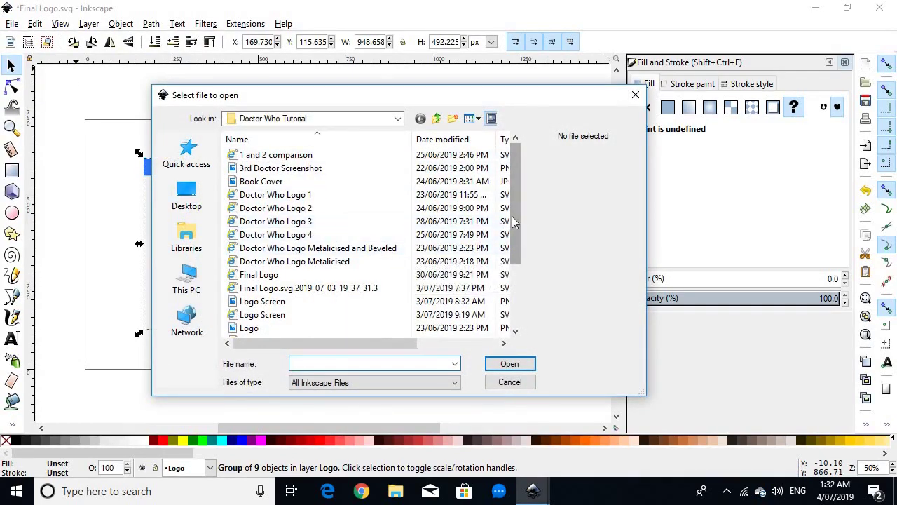
drag(512, 216, 508, 282)
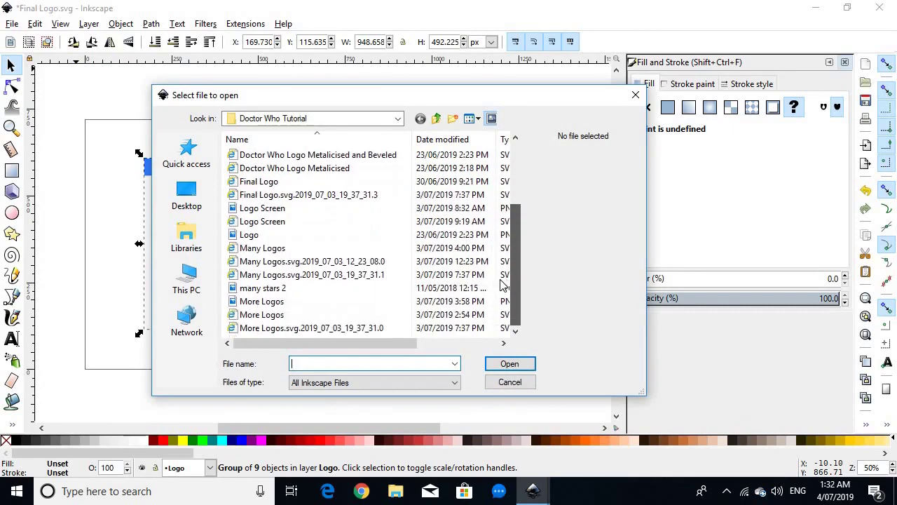
click(301, 288)
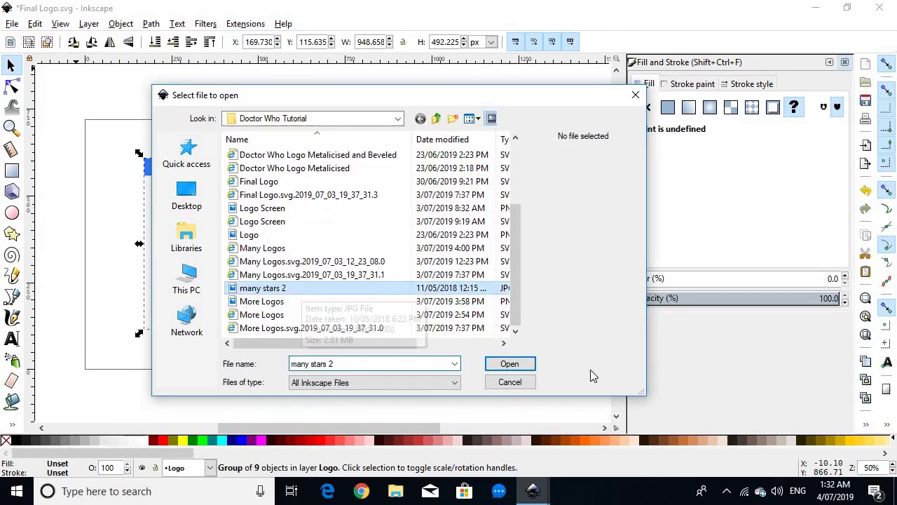
click(511, 363)
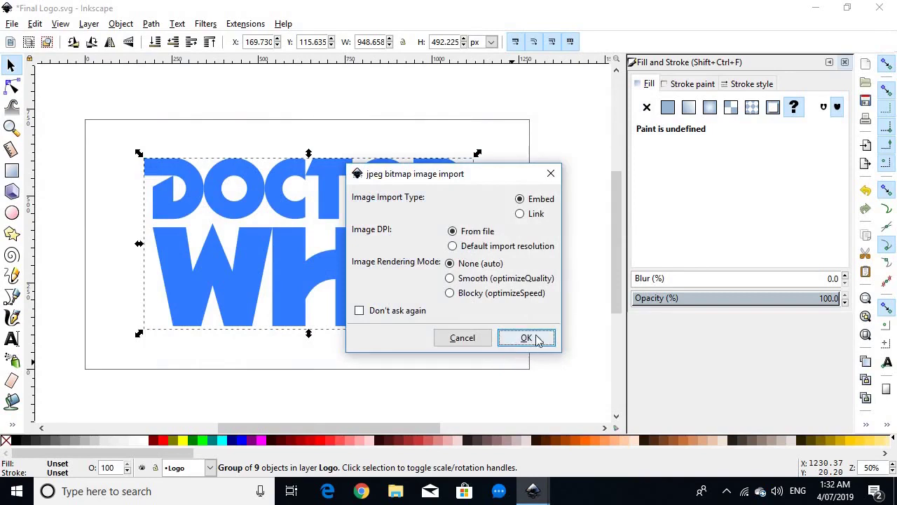
click(535, 339)
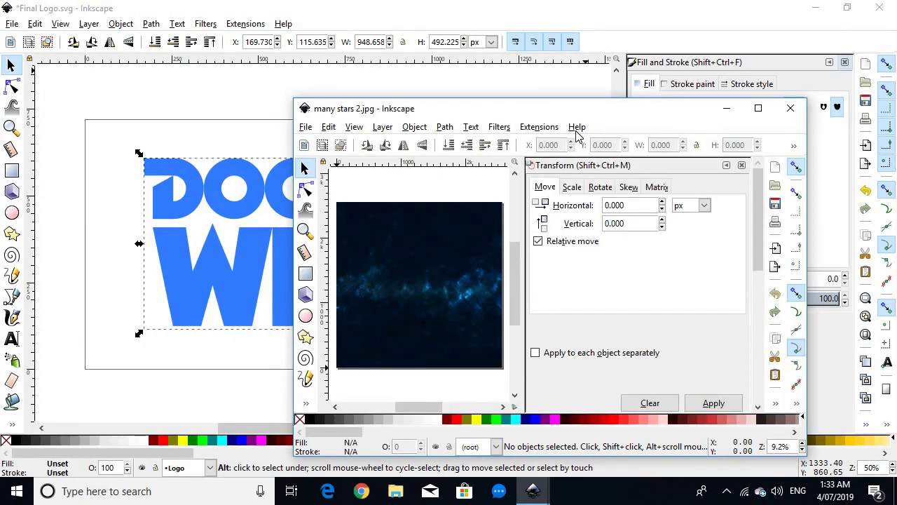
Copy the star image into the Final Logo document and send it behind the blue letters
click(431, 239)
right_click(431, 239)
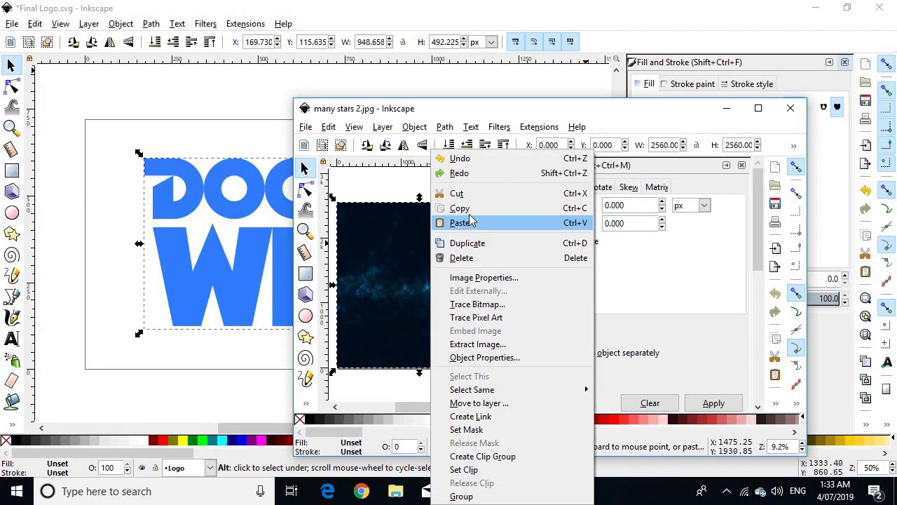
click(471, 208)
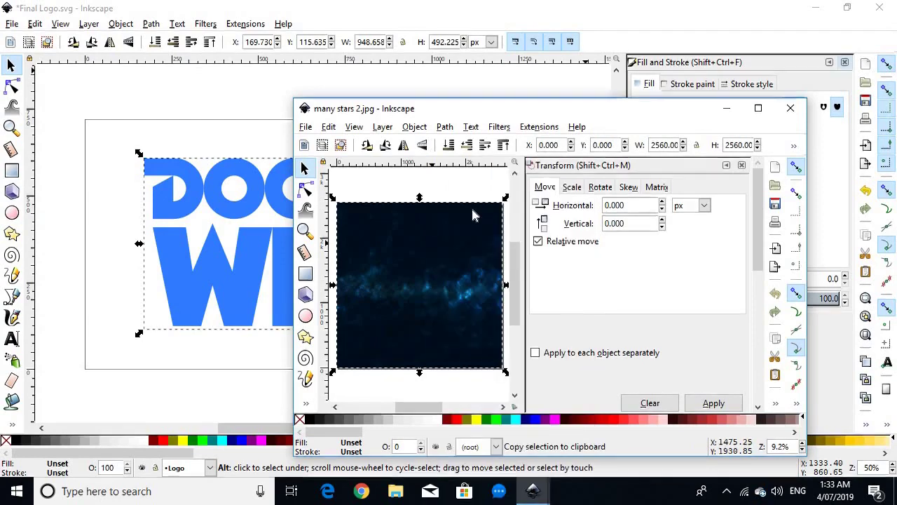
click(791, 108)
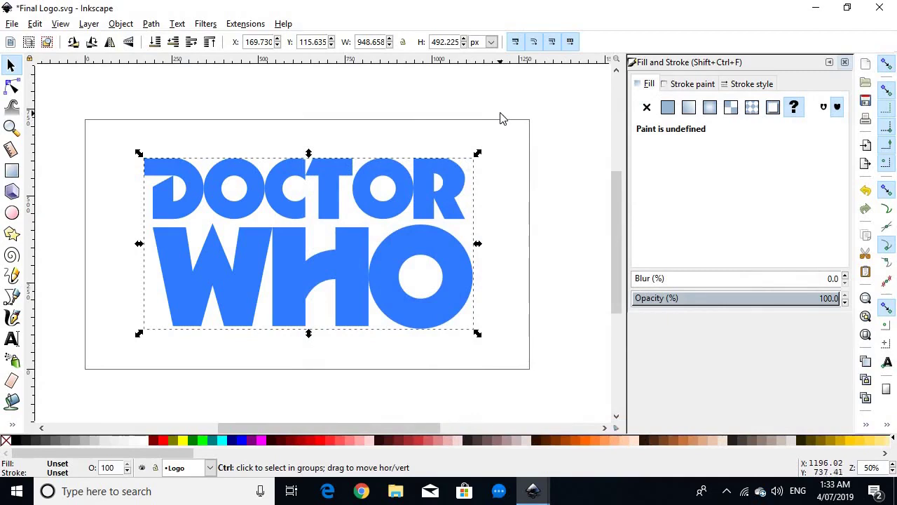
key(ctrl+v)
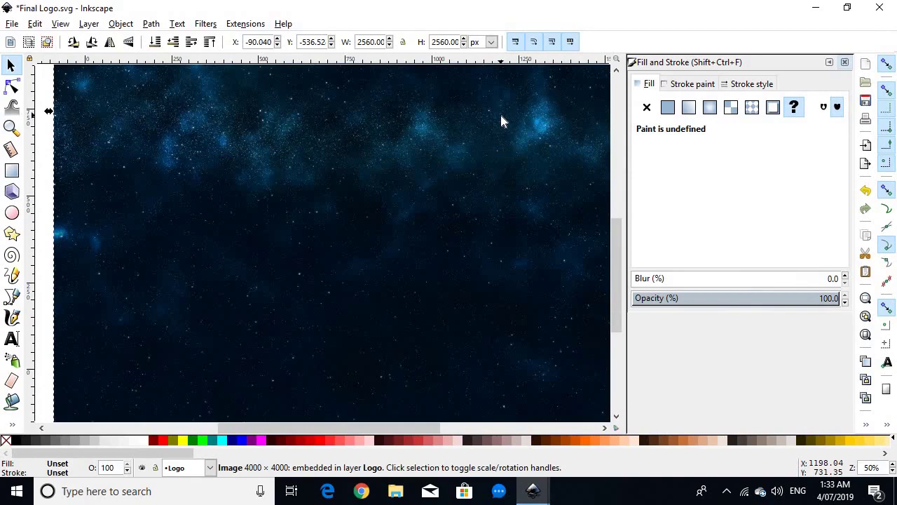
key(End)
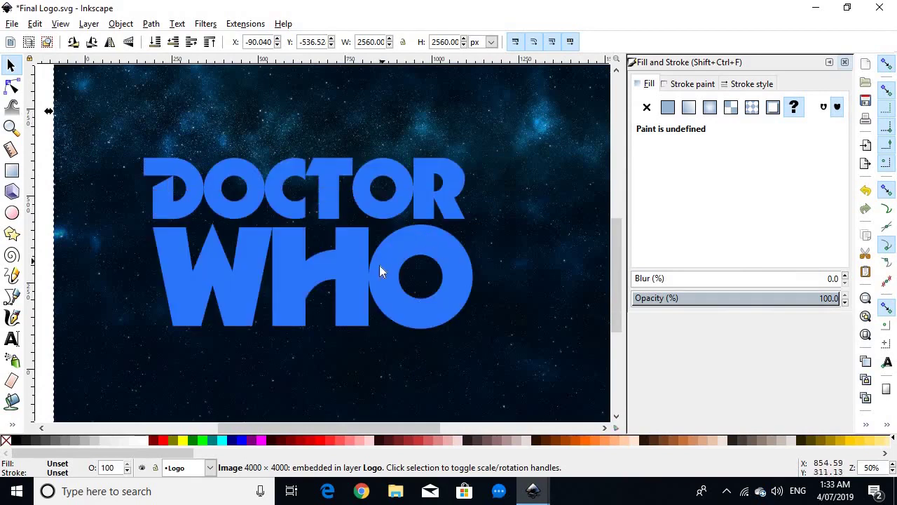
Lower the opacity of the logo letter group to 23%
click(344, 265)
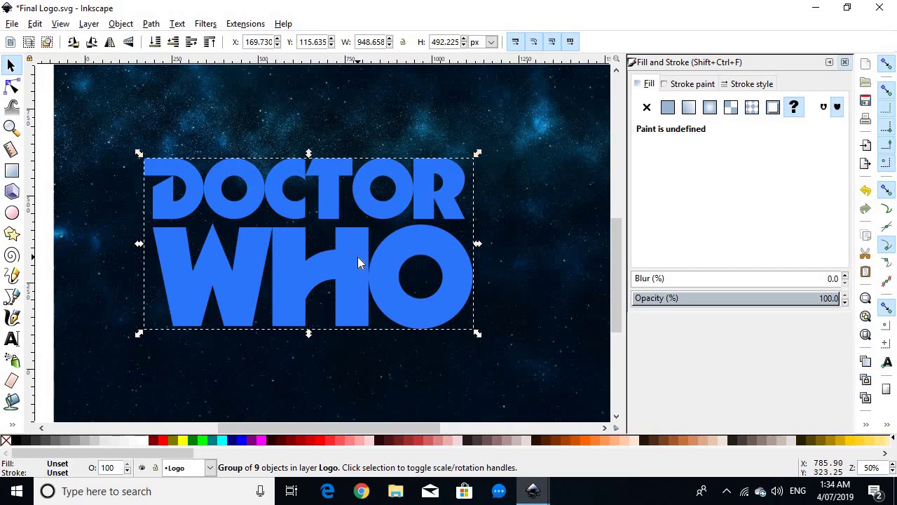
click(45, 250)
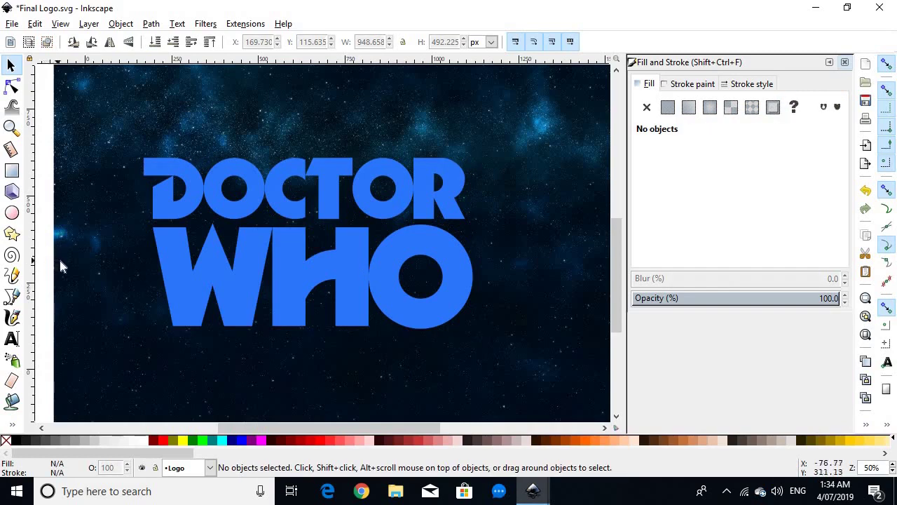
click(289, 257)
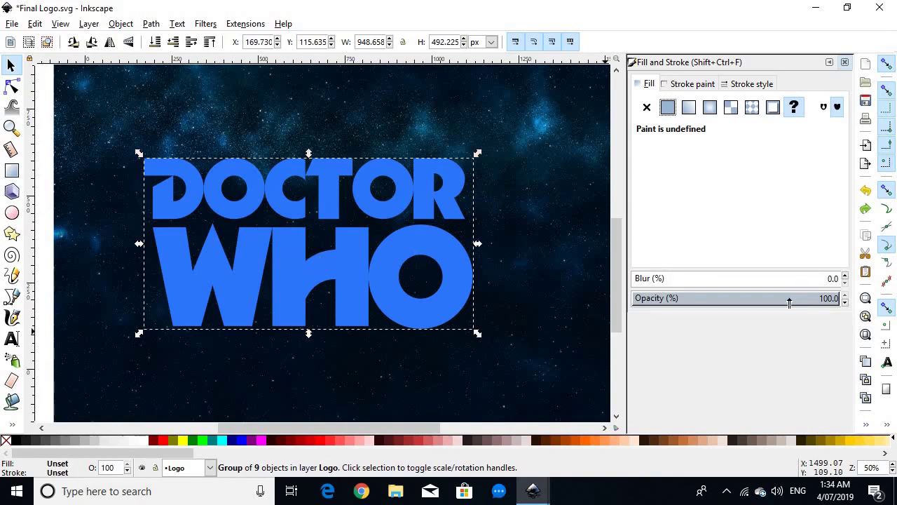
drag(789, 302, 678, 302)
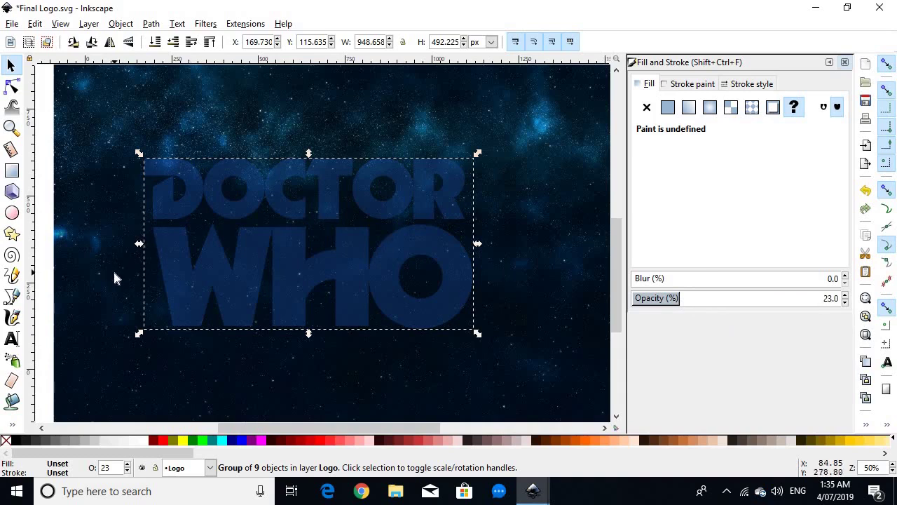
Reposition the star image so its bright nebula lies behind the middle of the DOCTOR WHO letters
click(553, 240)
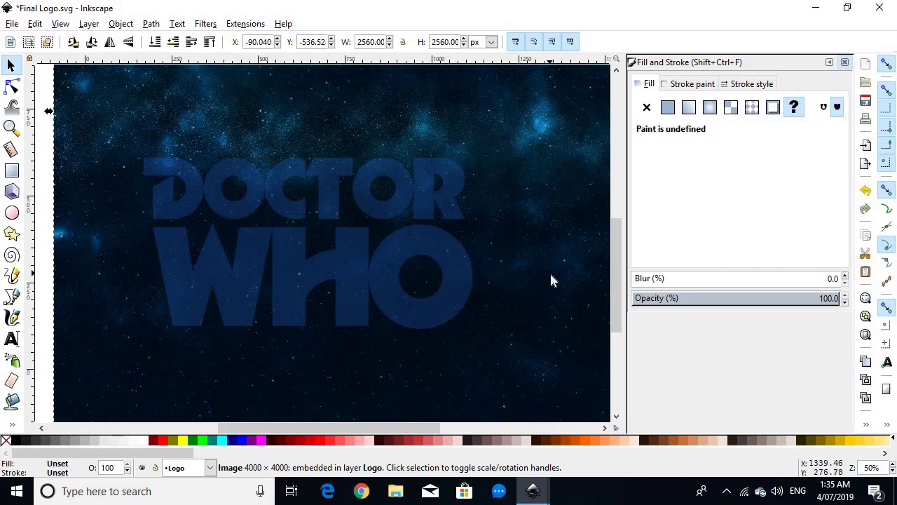
drag(570, 252, 210, 297)
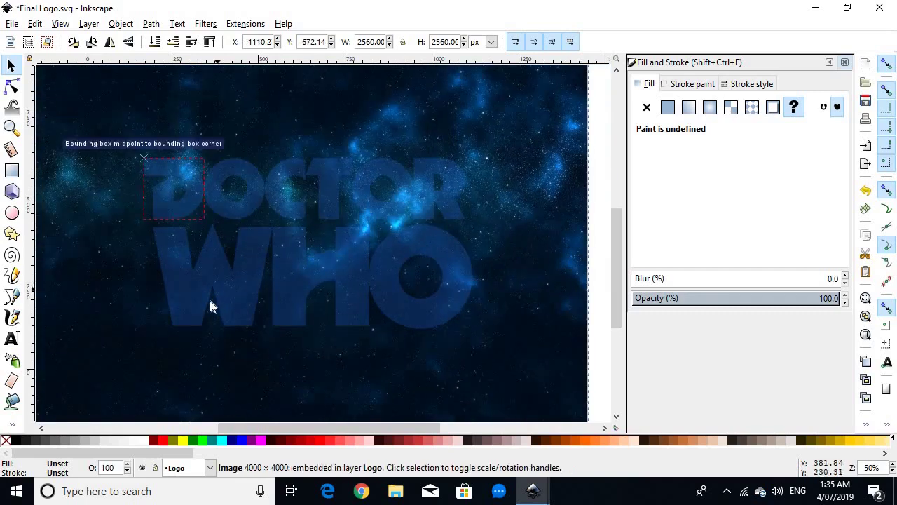
drag(524, 258, 470, 293)
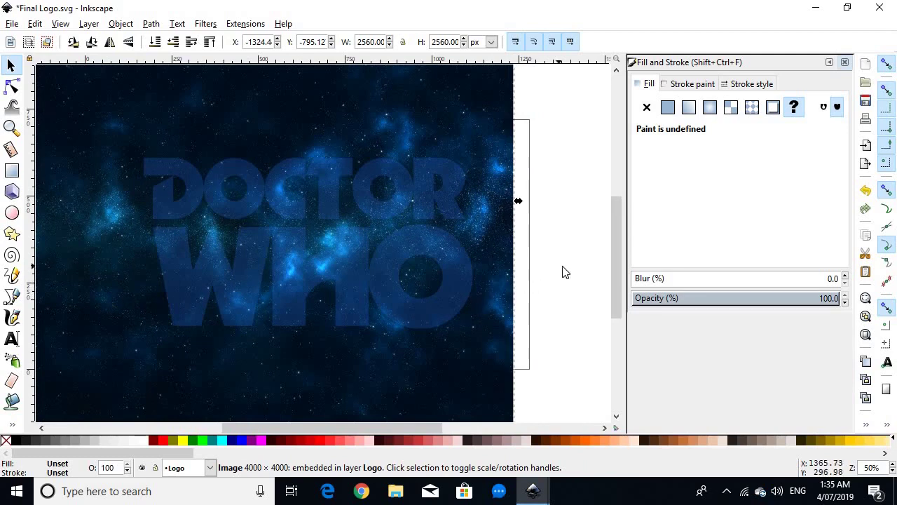
Clip the star image to the shape of the logo letter group
click(385, 251)
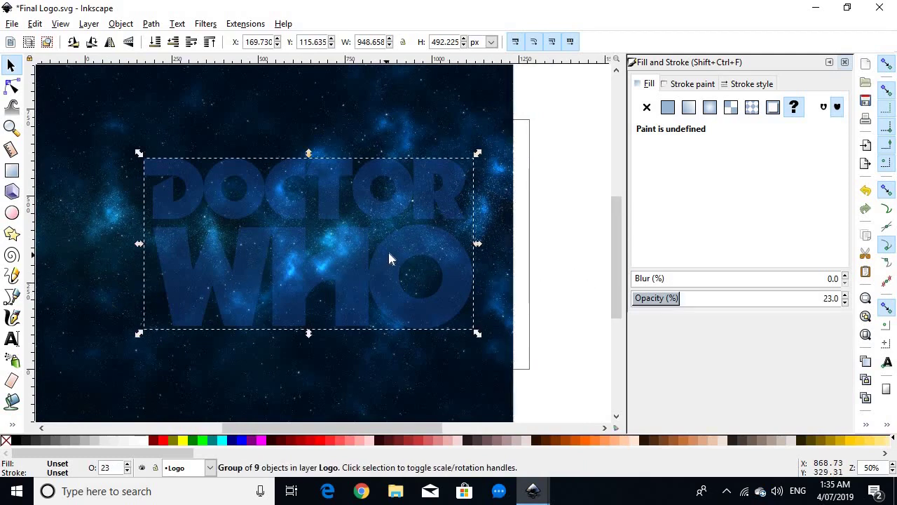
shift+click(491, 116)
click(120, 24)
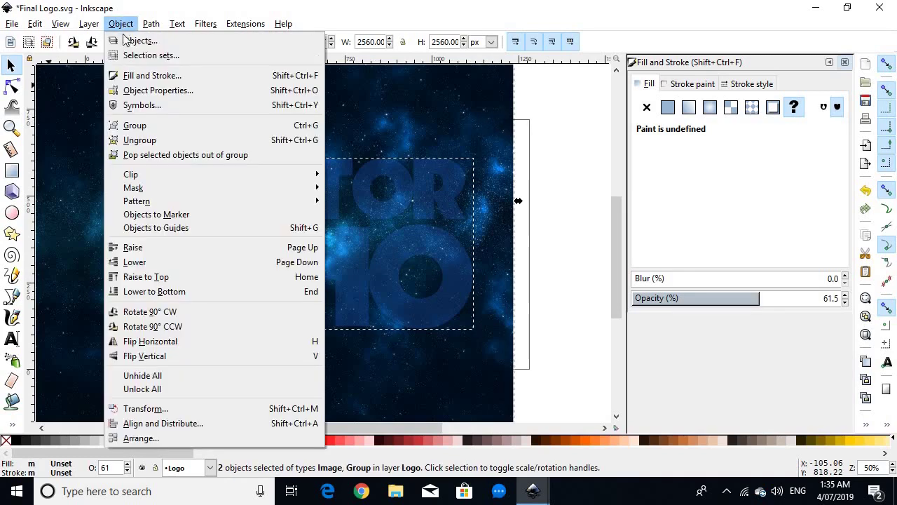
mouse_move(242, 178)
click(351, 176)
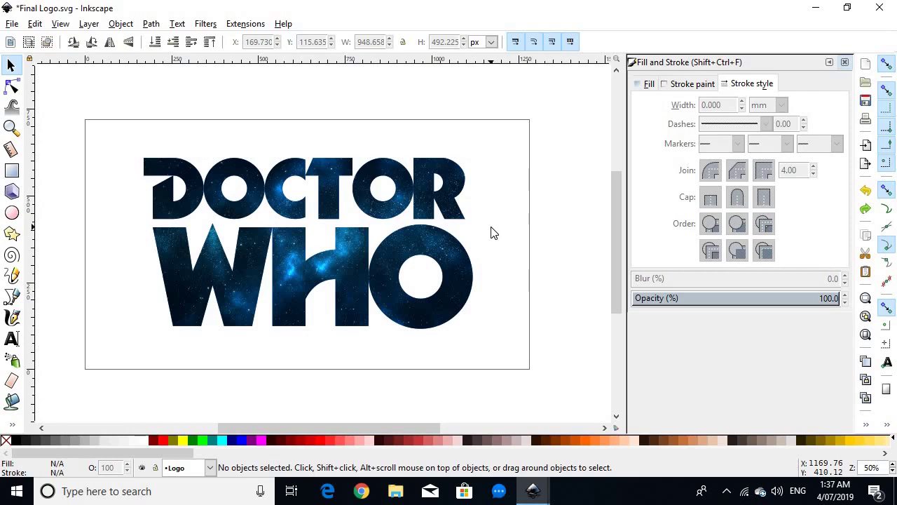
Place a copy of the blue logo group over the star-filled letters, with a black fill and a dark navy 000020ff stroke
click(342, 256)
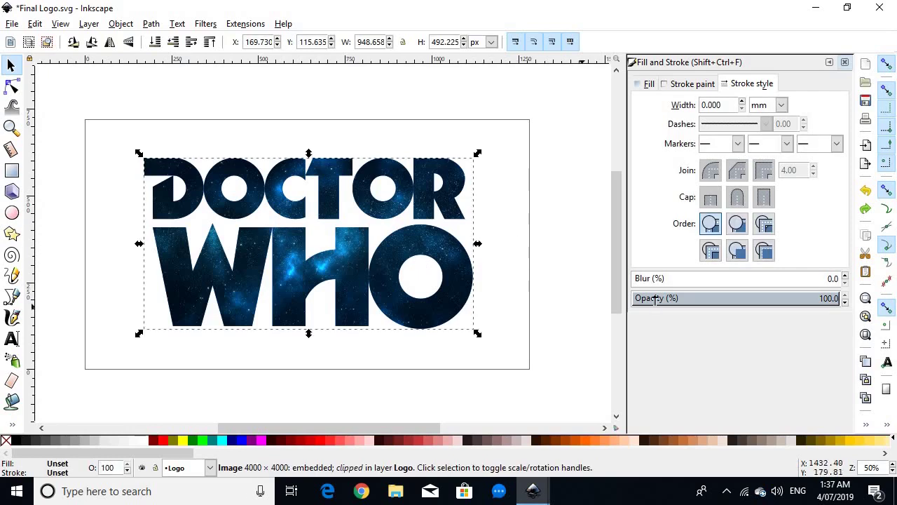
click(655, 301)
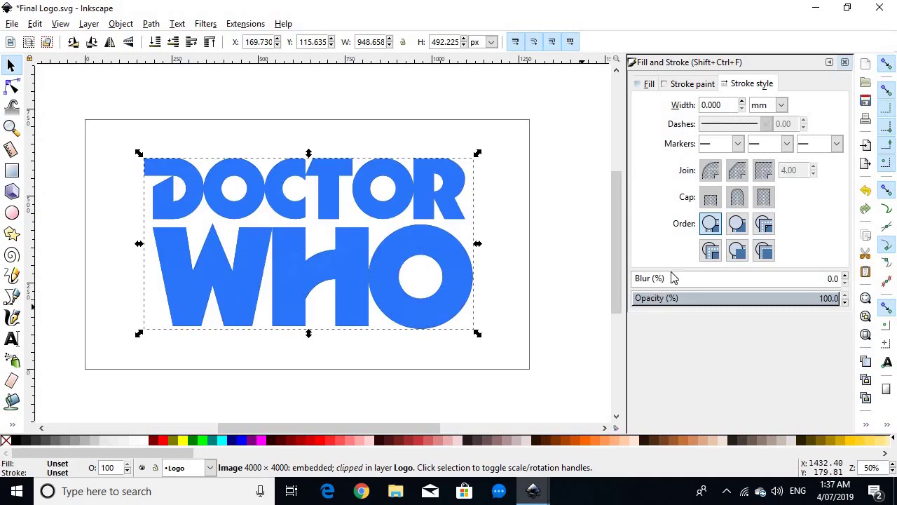
click(494, 281)
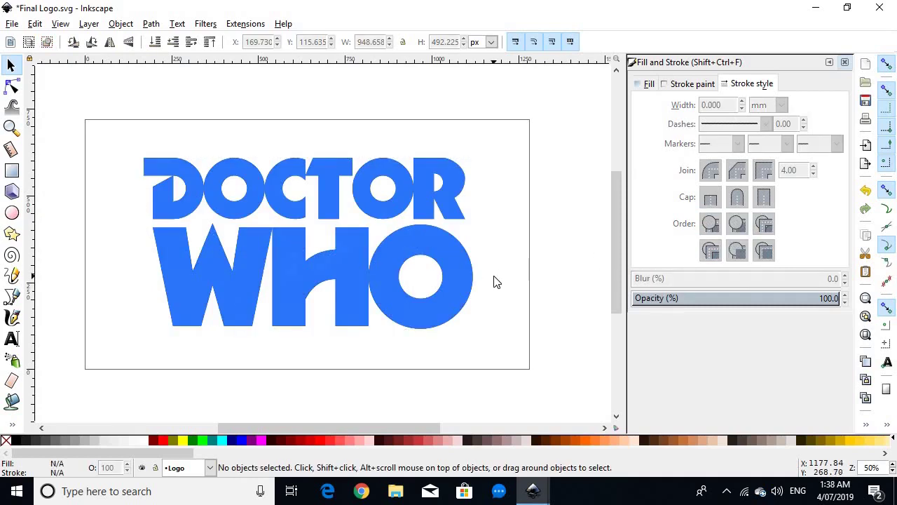
click(350, 258)
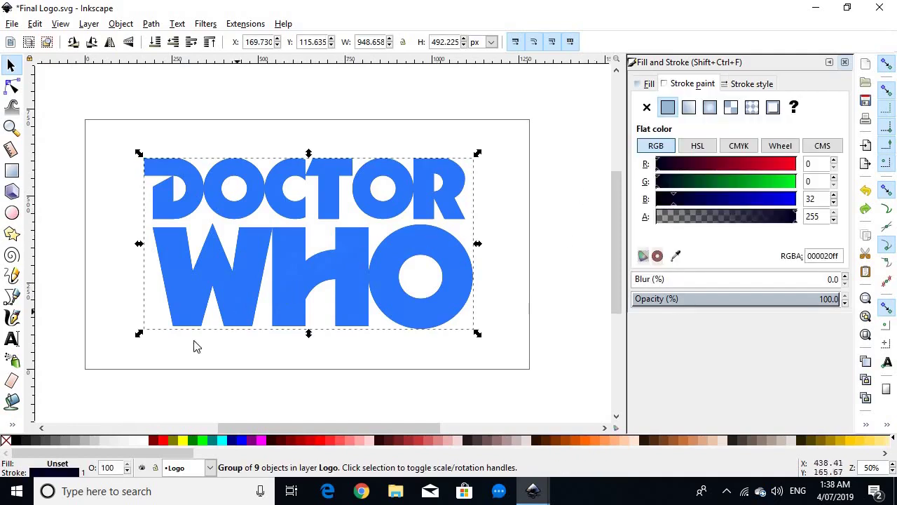
click(18, 441)
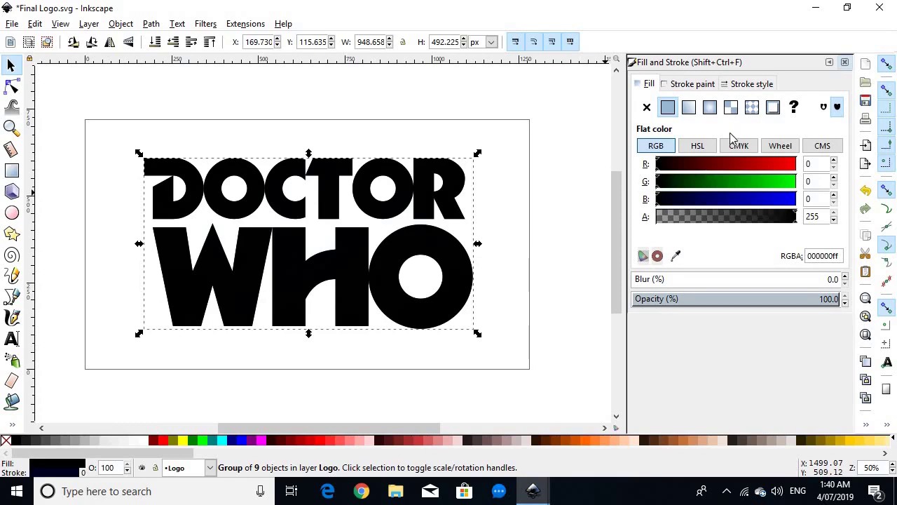
Set the black logo group's stroke width to 30 px and lower the group behind the star-filled letters
click(750, 84)
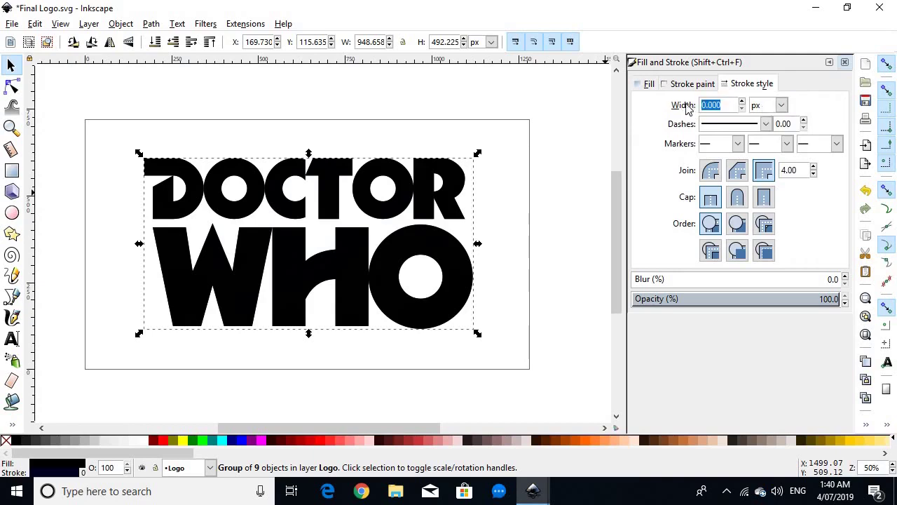
text(30)
key(Return)
click(516, 183)
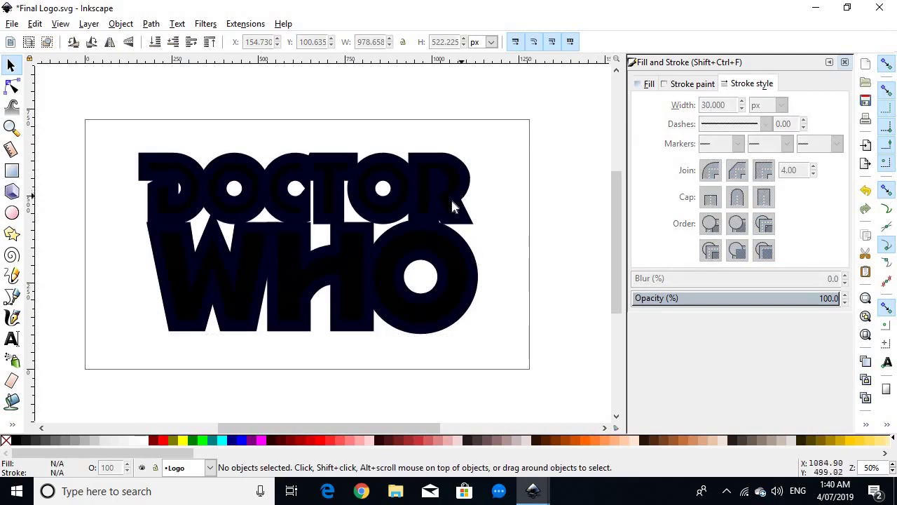
click(460, 201)
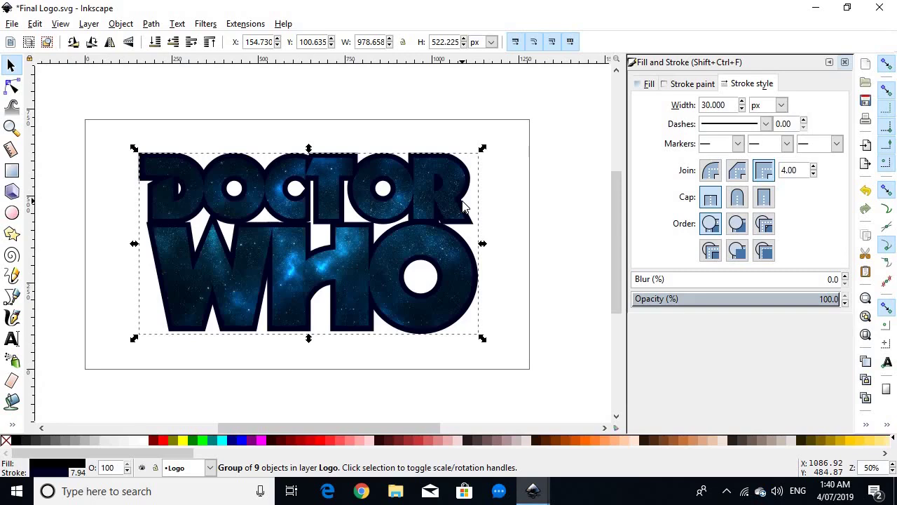
Duplicate the dark logo group above the star-filled letters, remove the copy's fill and give it a white ffffffff stroke
key(ctrl)
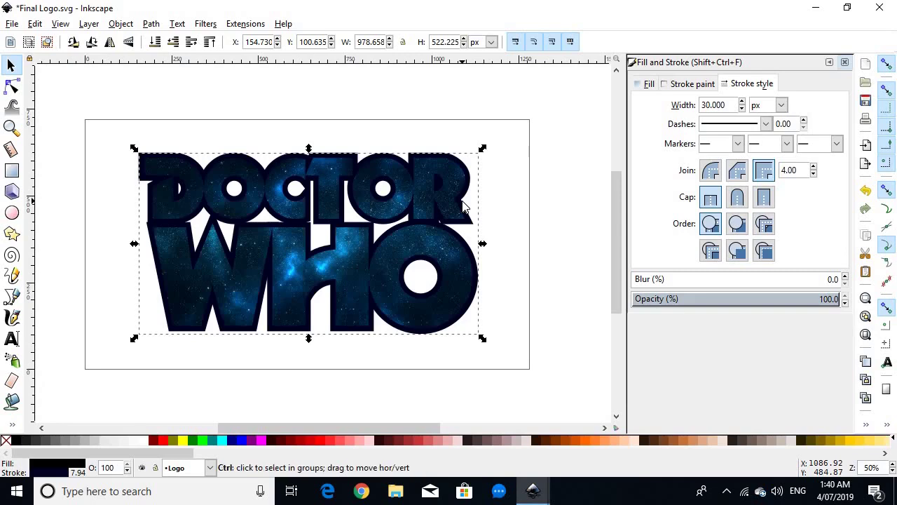
key(ctrl+d)
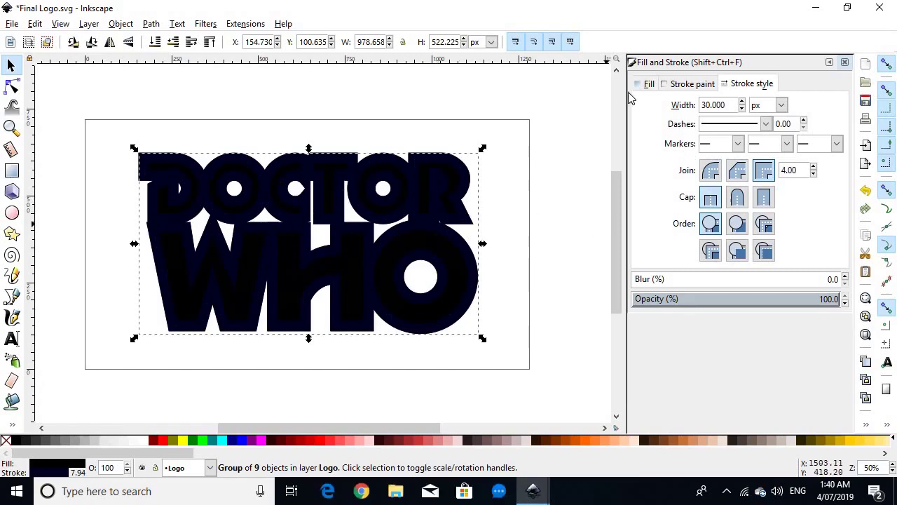
click(649, 86)
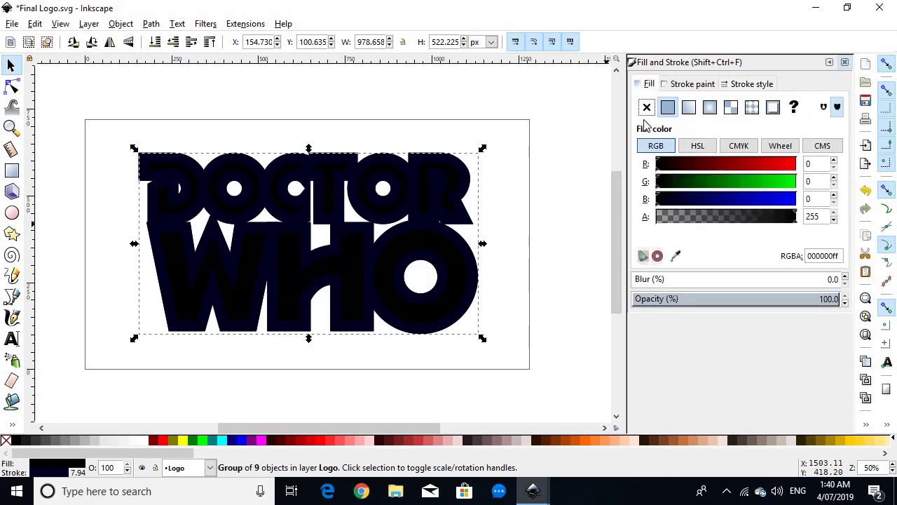
click(648, 110)
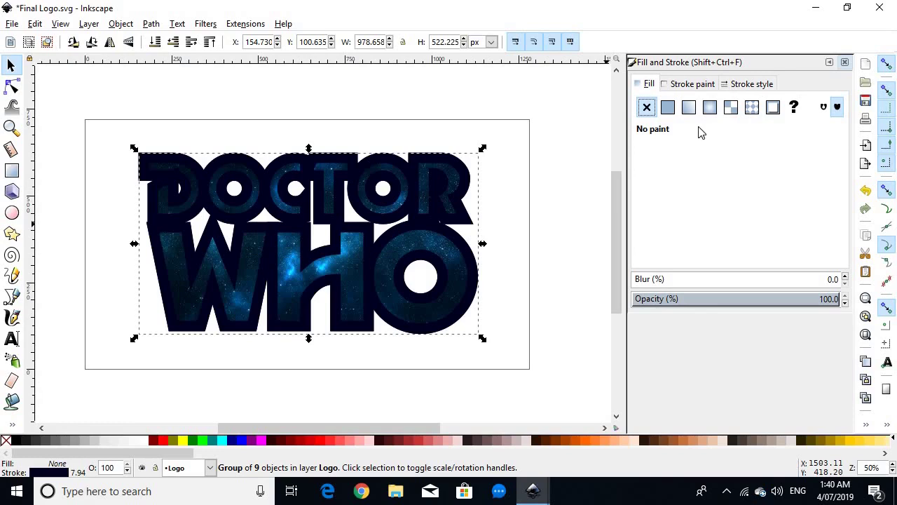
click(693, 85)
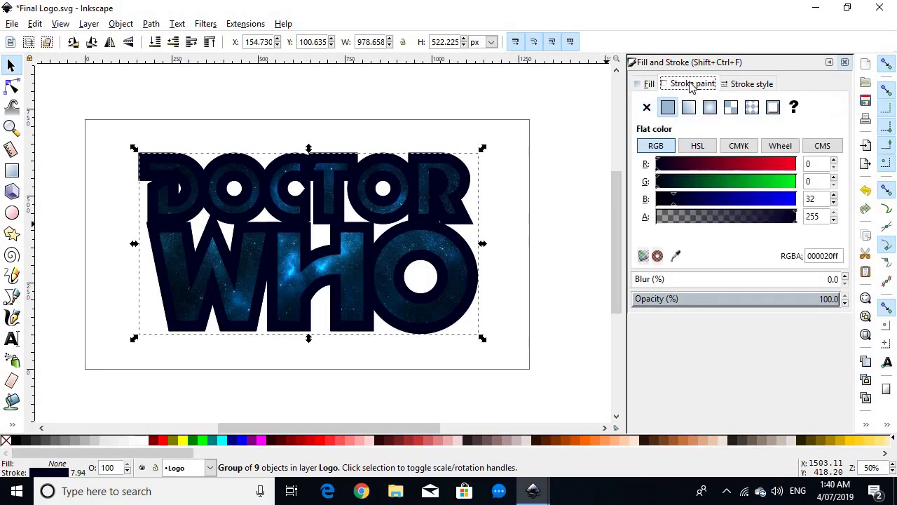
mouse_move(734, 162)
mouse_down()
mouse_move(800, 167)
mouse_move(813, 183)
mouse_up()
drag(750, 199, 806, 202)
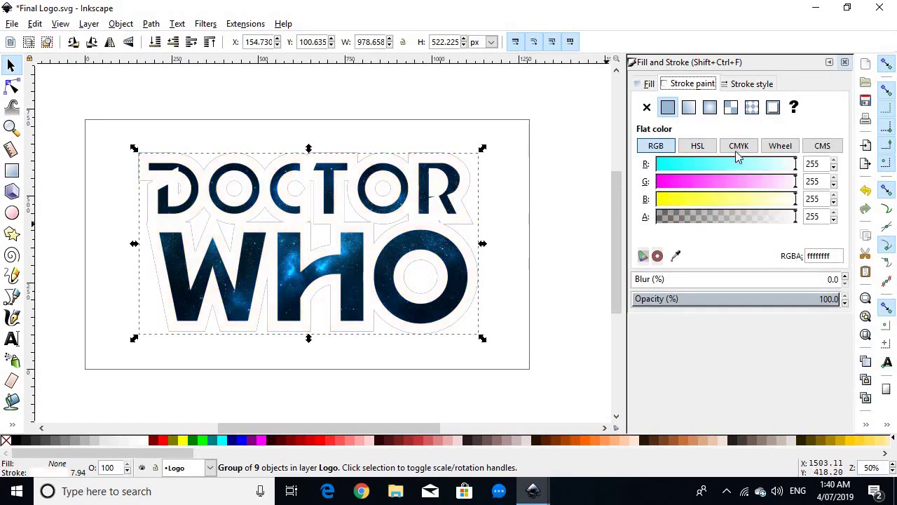
Set the white-outlined logo copy's stroke width to 8 px and deselect it
click(753, 84)
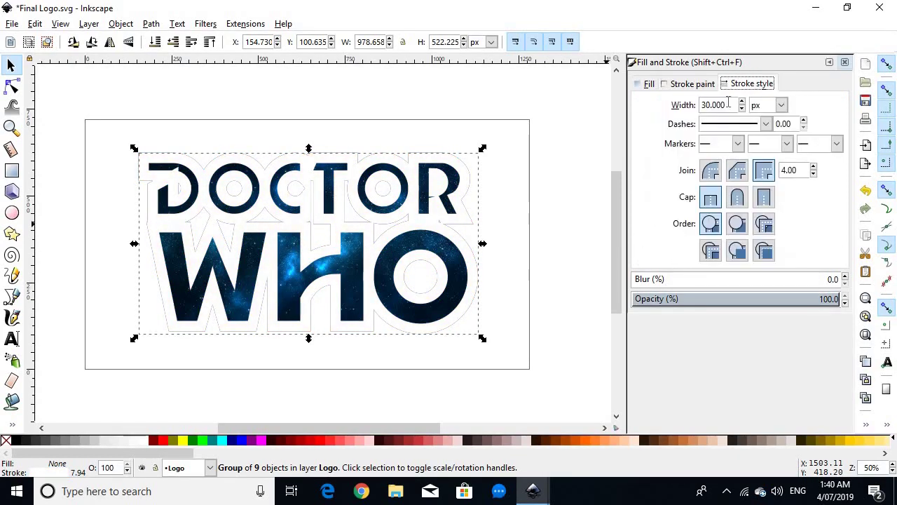
double_click(729, 103)
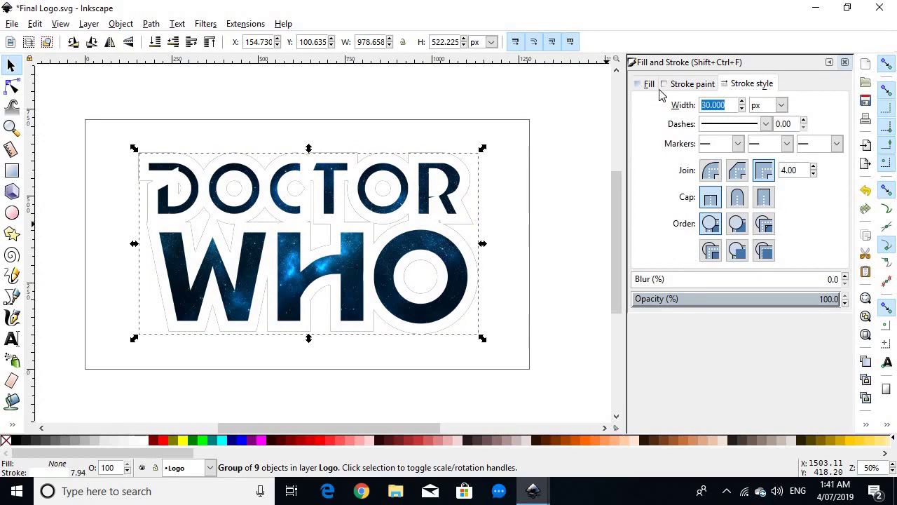
text(8)
key(Return)
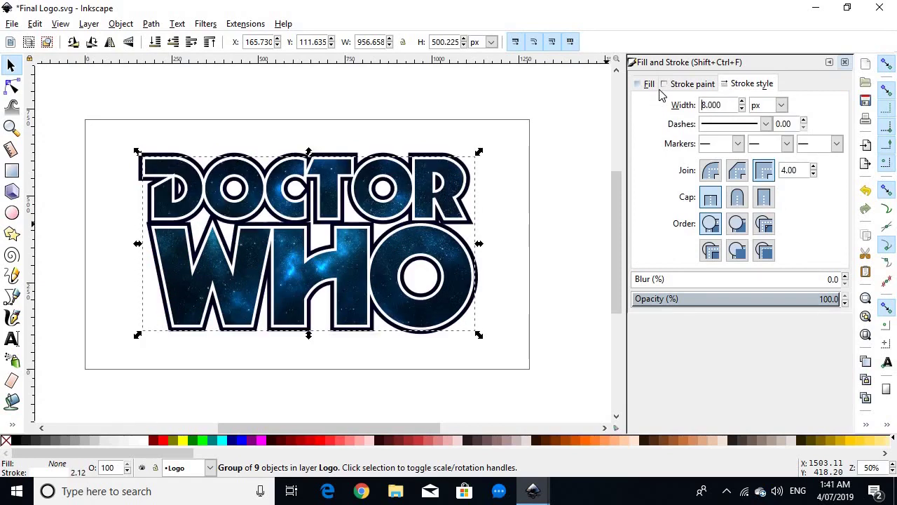
click(572, 210)
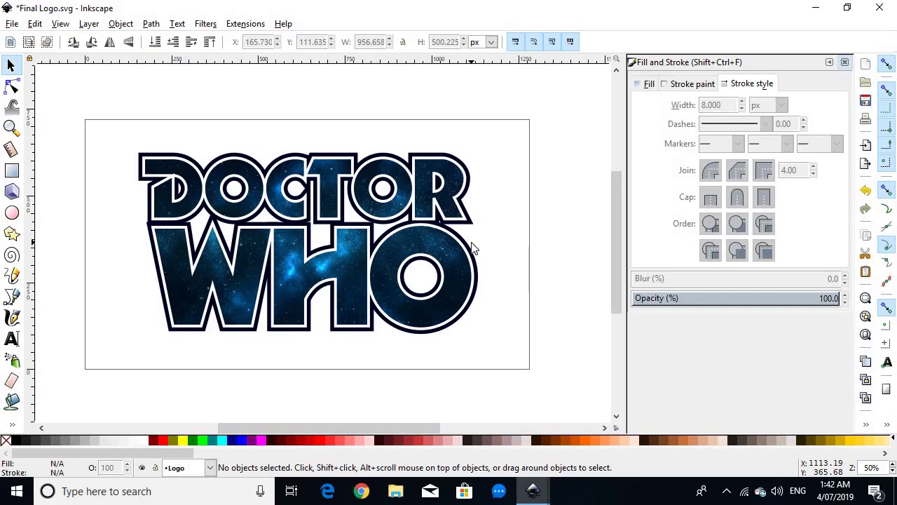
Examine the white and navy outlines up close around the D, C and T of DOCTOR
scroll(158, 181, up, 1)
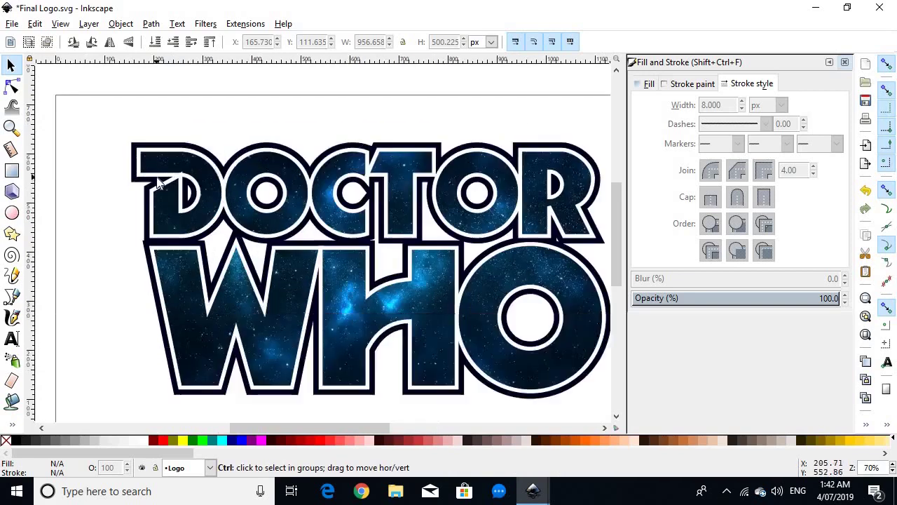
scroll(158, 181, up, 3)
scroll(214, 175, up, 1)
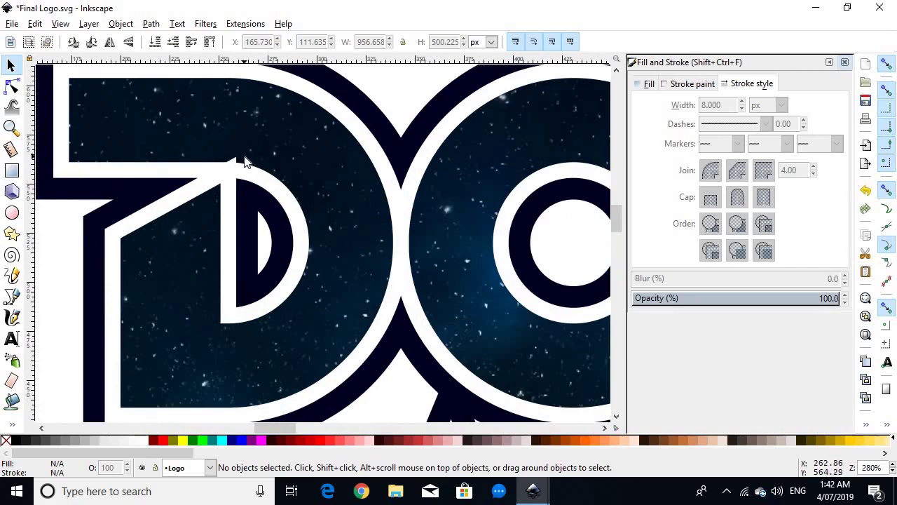
scroll(240, 176, down, 4)
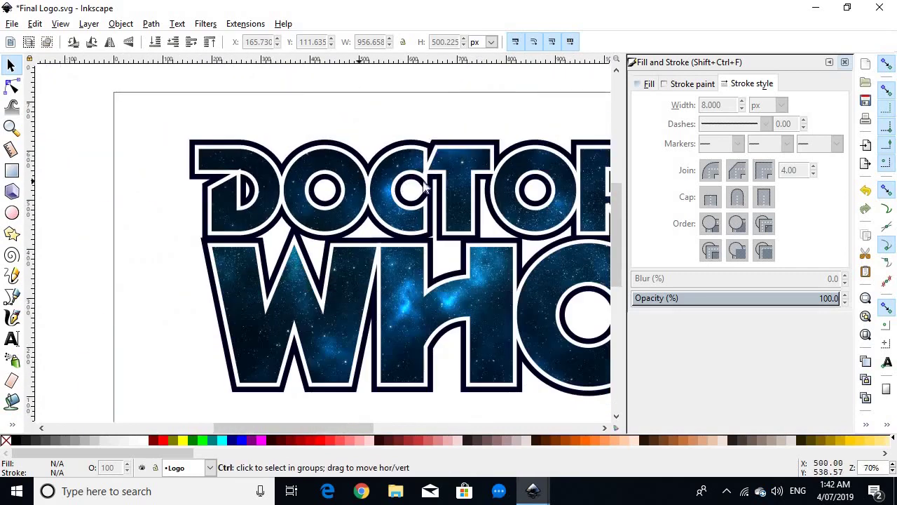
scroll(424, 185, up, 2)
scroll(413, 186, up, 1)
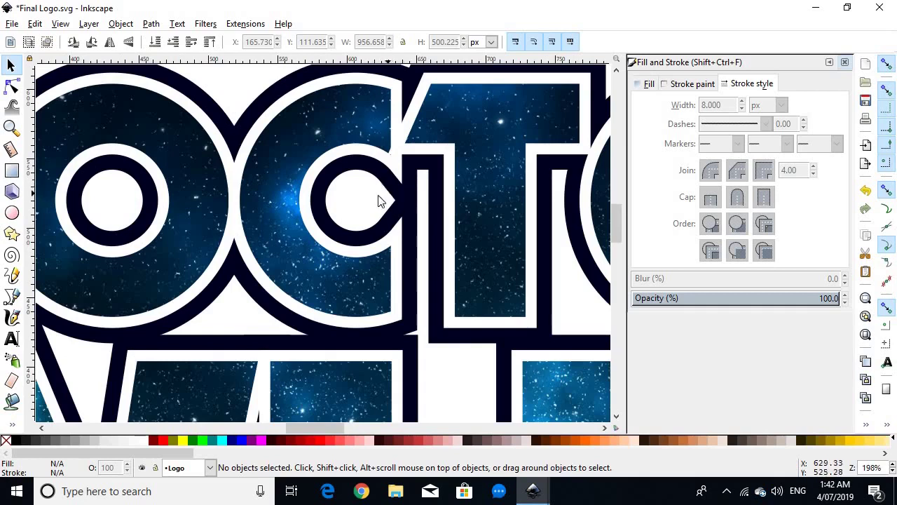
ctrl+scroll(386, 186, down, 3)
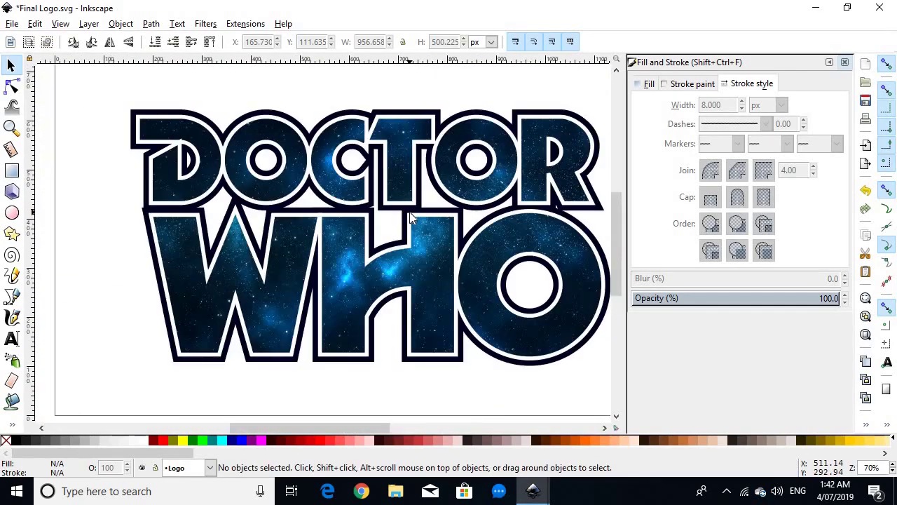